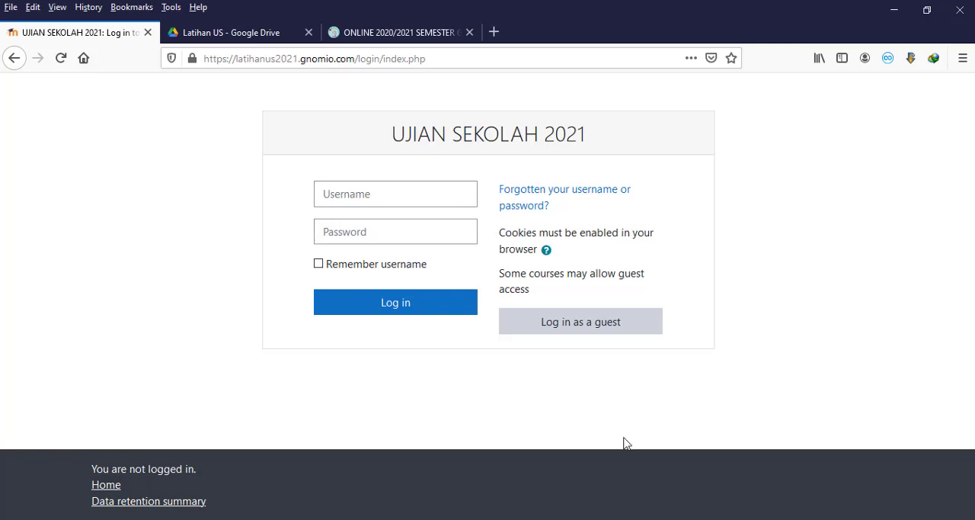
Step: Switch to File Explorer and open the Bahasa Inggris folder inside US Fisika 12 IPS - Latihan
click(666, 519)
click(589, 472)
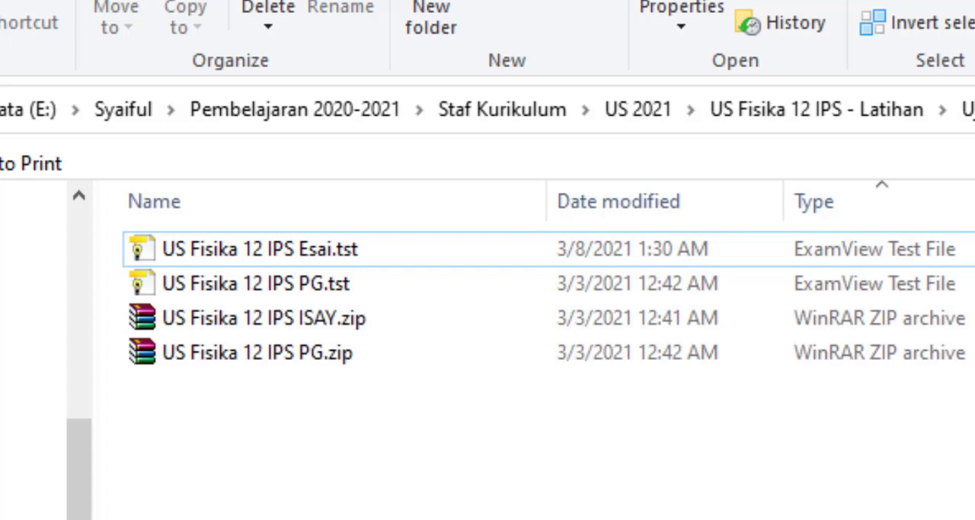
click(335, 252)
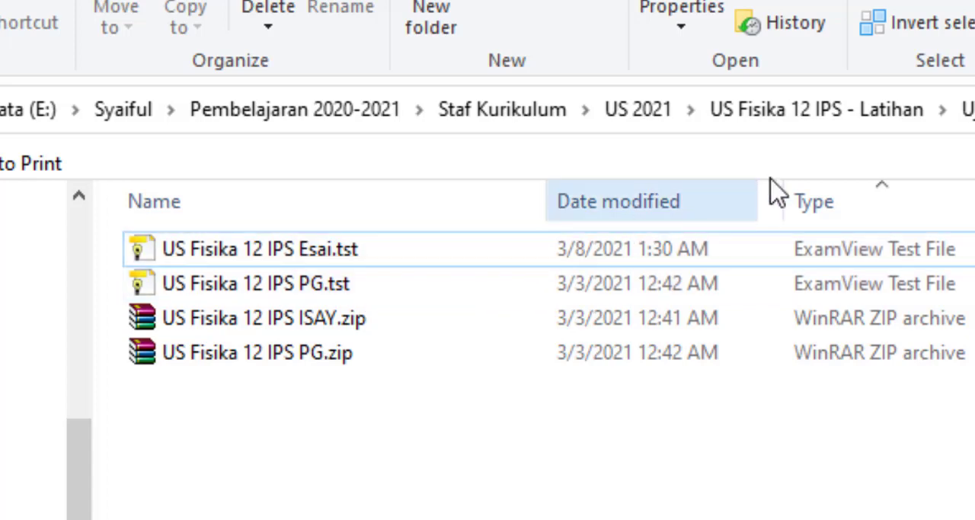
click(828, 128)
double_click(425, 263)
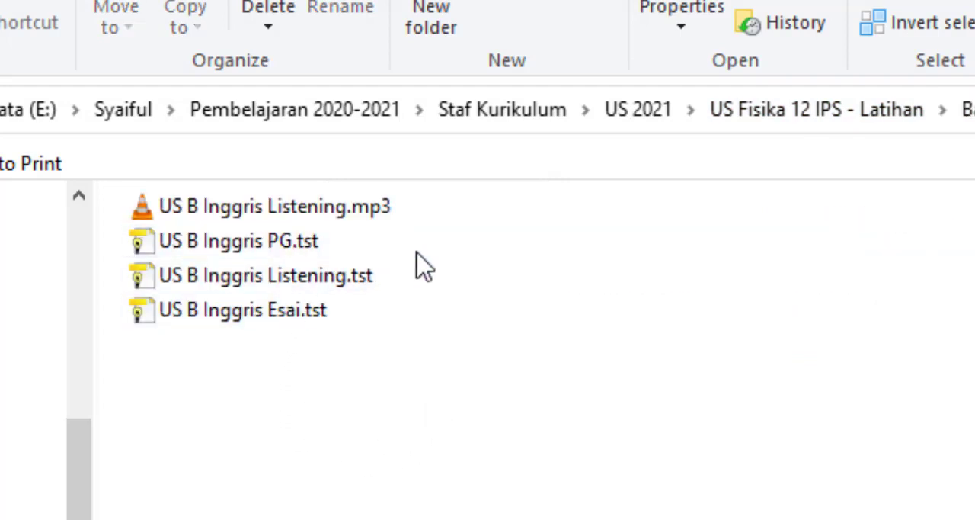
Step: Go through the US B Inggris files in the folder: the PG, Listening and Esai tests and the listening audio
click(330, 246)
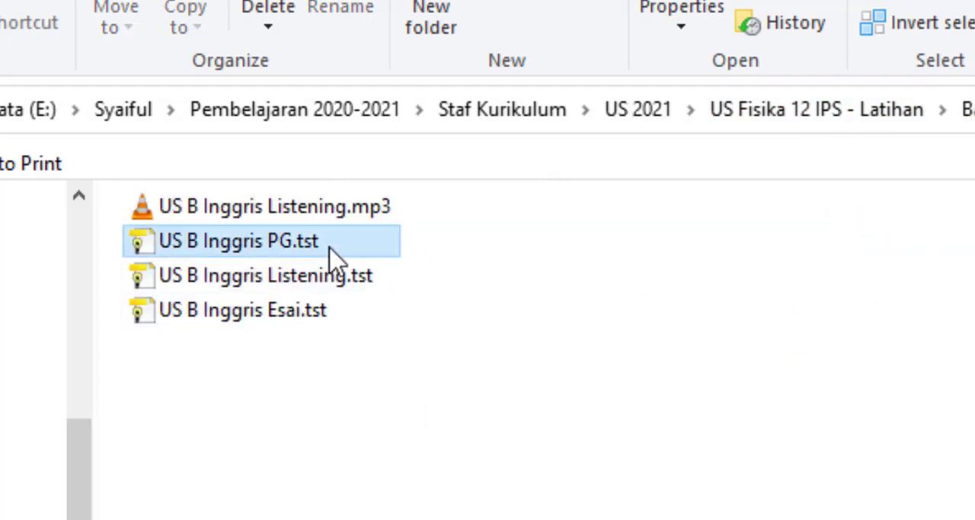
click(363, 290)
click(325, 322)
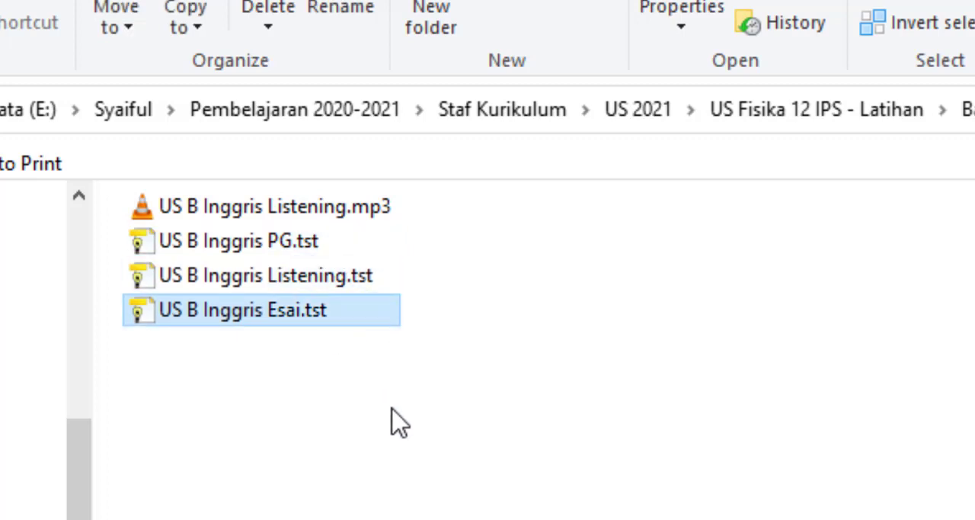
click(342, 212)
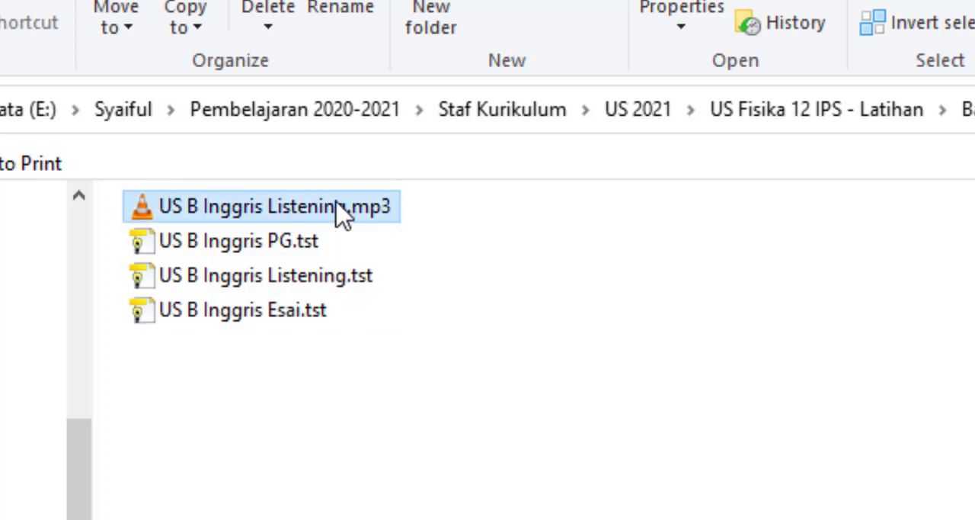
click(571, 366)
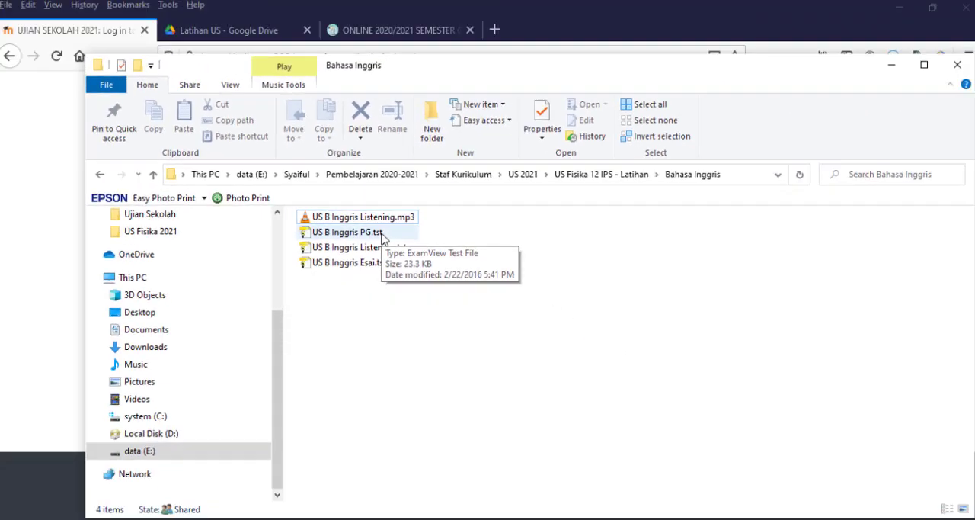
Step: Open US B Inggris PG.tst in ExamView Test Builder and look at its first question
double_click(318, 248)
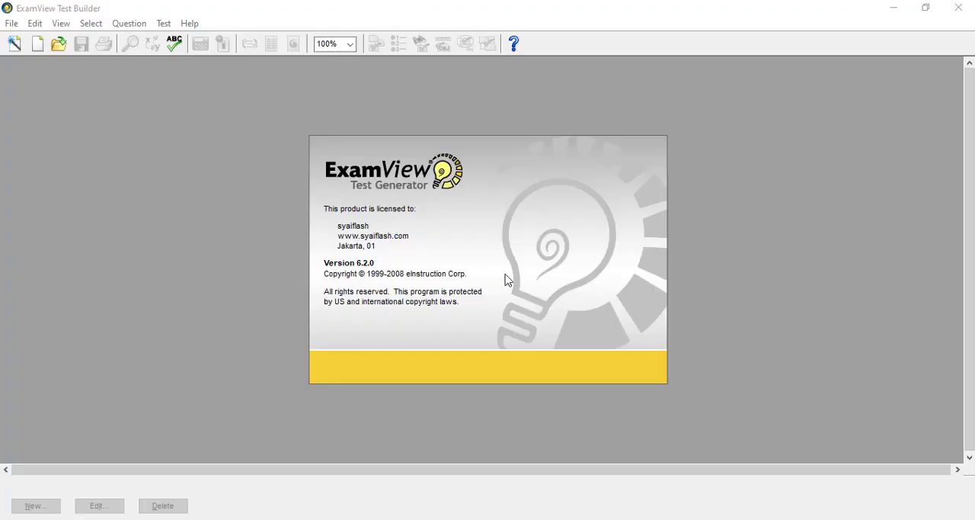
scroll(511, 278, down, 3)
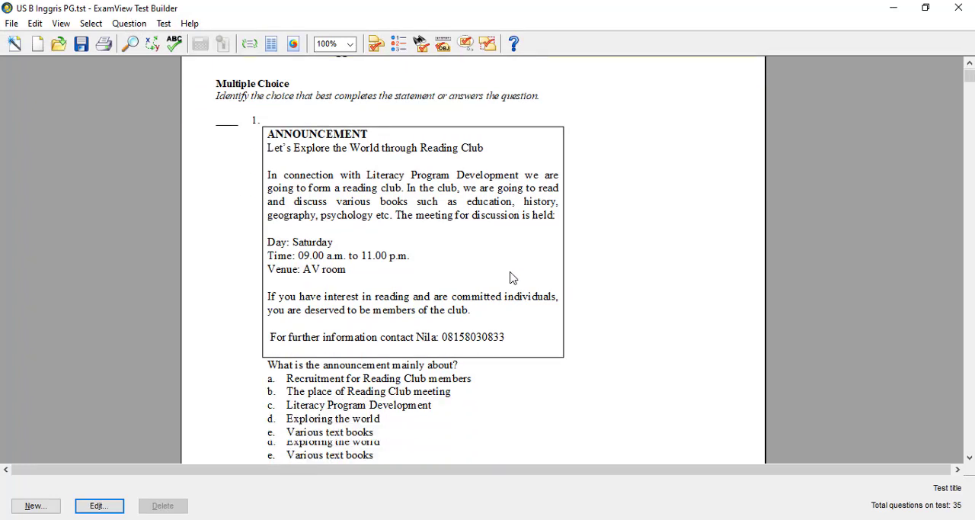
scroll(510, 278, up, 2)
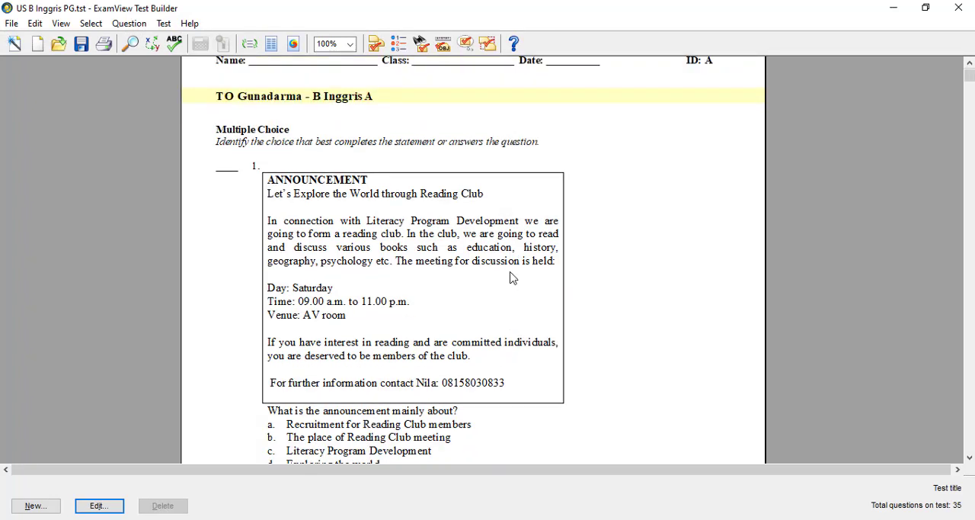
Step: Add a new Multiple Choice question to the test with the question text "Soal"
click(50, 512)
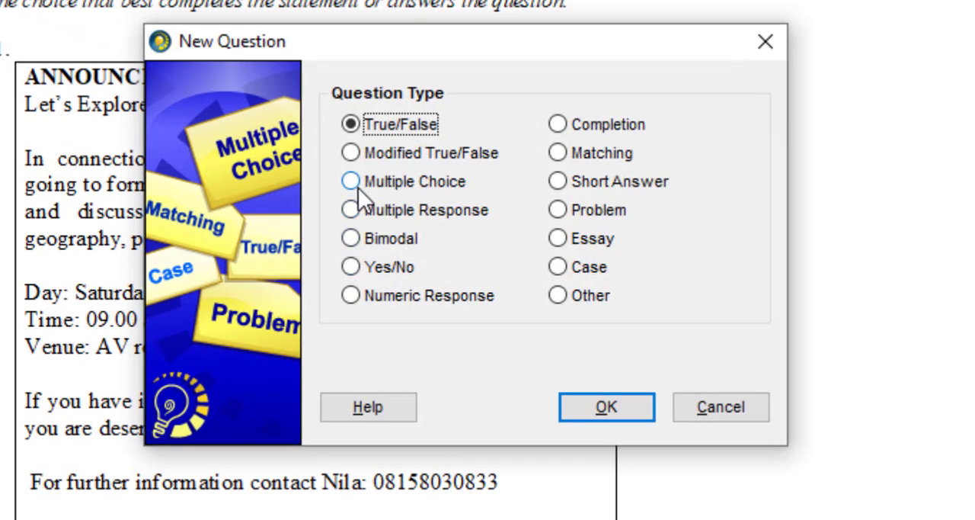
click(358, 188)
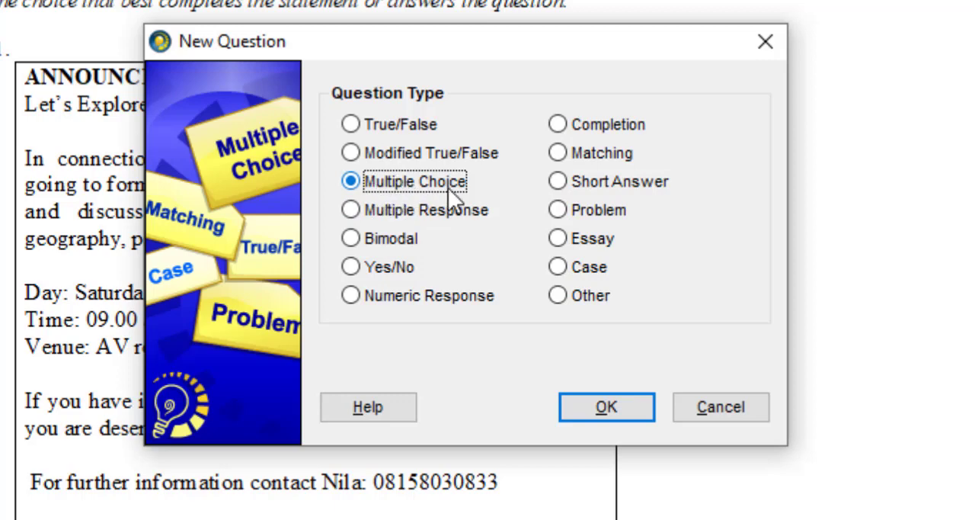
click(600, 410)
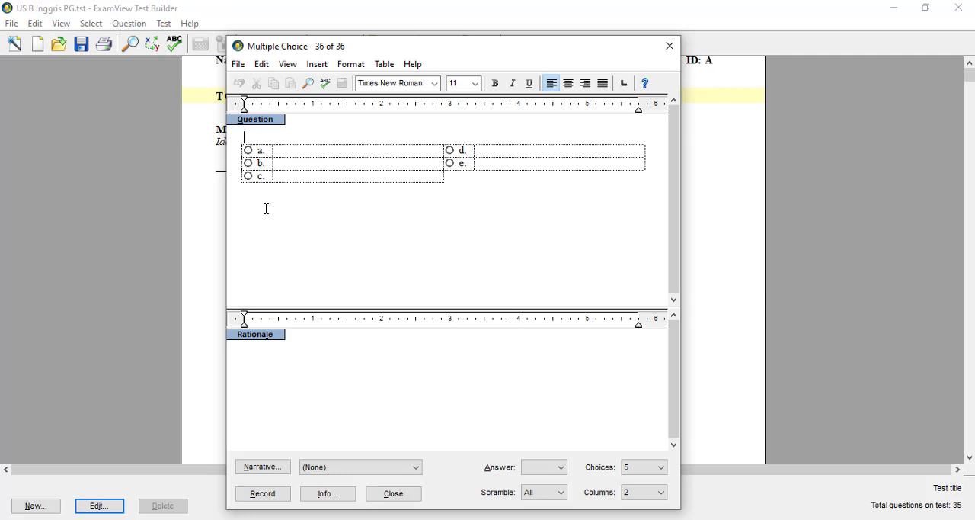
text(s)
text(Soal)
click(325, 153)
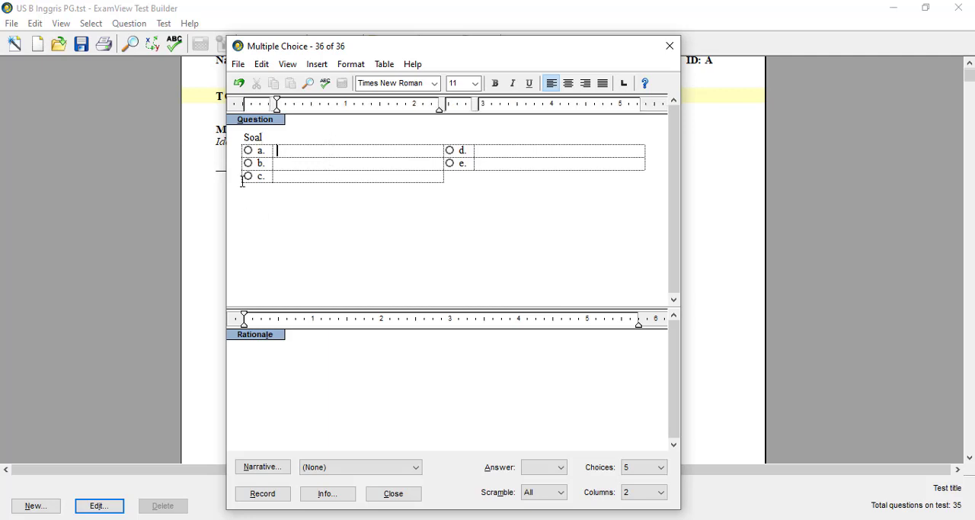
Step: Fill in choices a to e of the new question with "Jawab a", "Jawab b", "Jawab c", "Jawab d" and "Jawab e"
text(Jawab a)
click(318, 164)
text(Jawab b)
click(321, 180)
text(Jawab c)
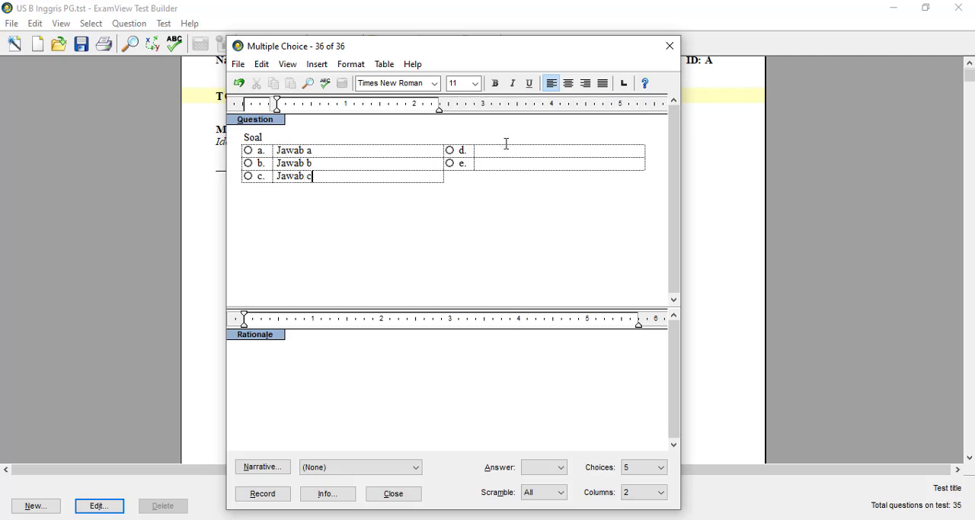
click(508, 149)
text(Jawab d)
click(508, 163)
text(Jawab e)
Step: Mark choice a as the correct answer and record the new question while closing its editor
click(249, 151)
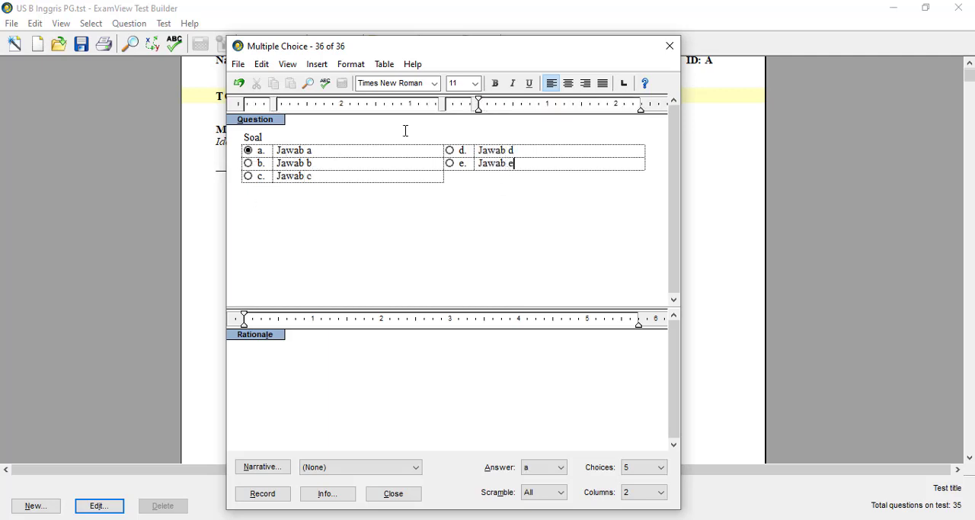
click(279, 497)
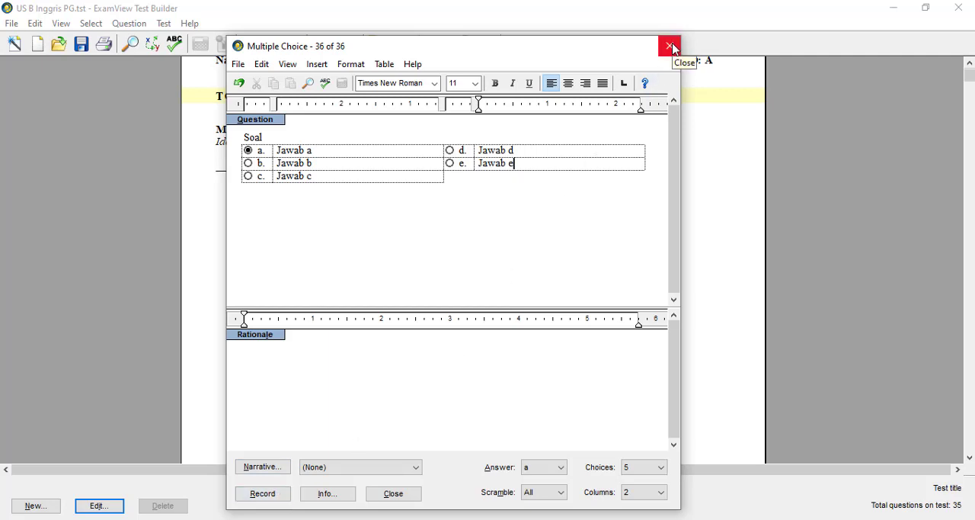
click(670, 46)
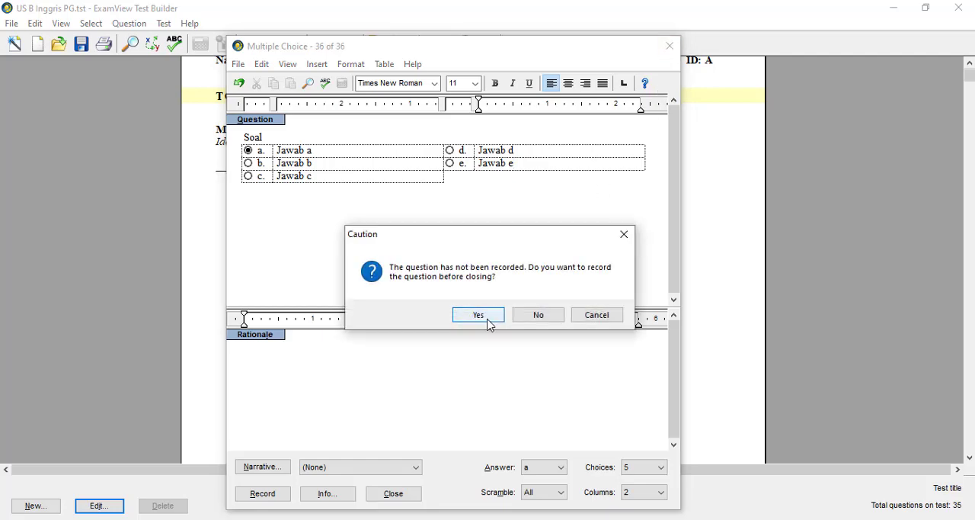
click(488, 323)
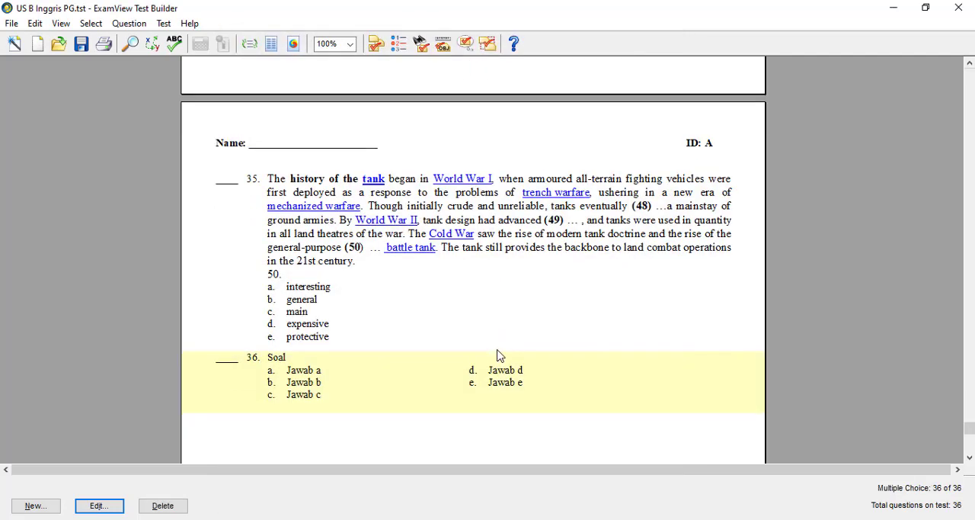
Step: Check the text and marked answer of question 34 in its editor, and close the question and the test
scroll(513, 312, up, 10)
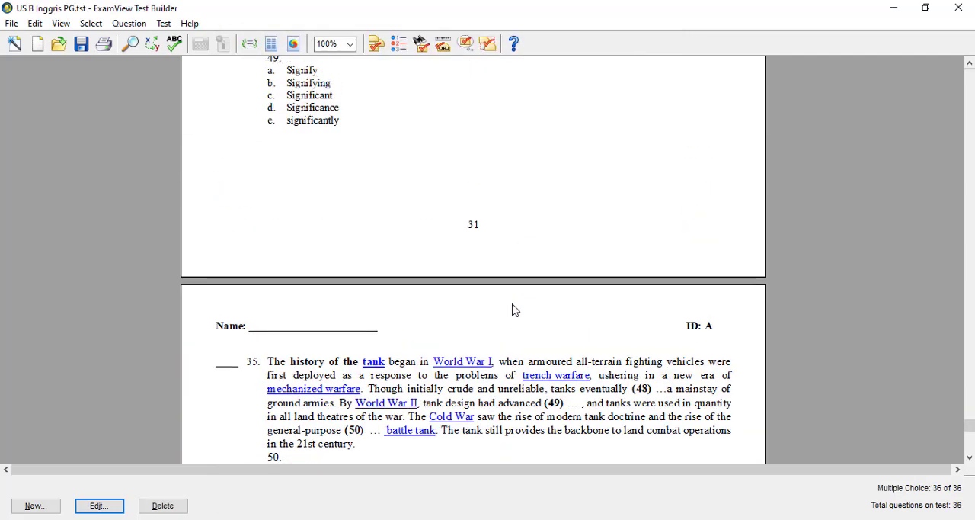
double_click(526, 211)
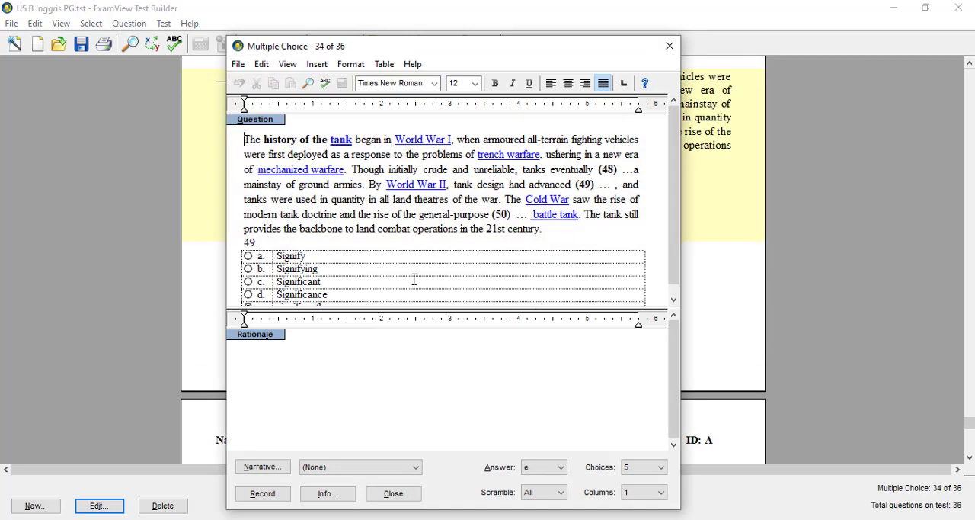
scroll(362, 263, down, 1)
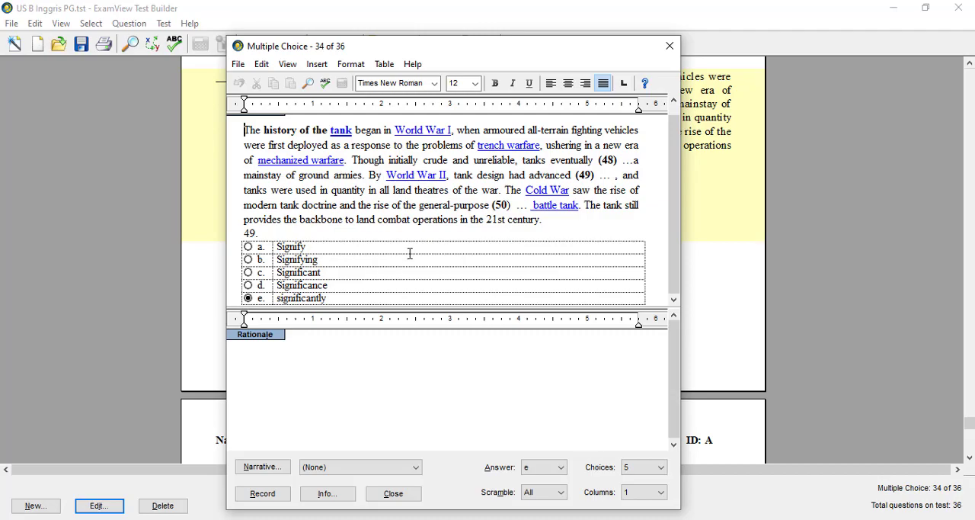
click(394, 493)
click(954, 12)
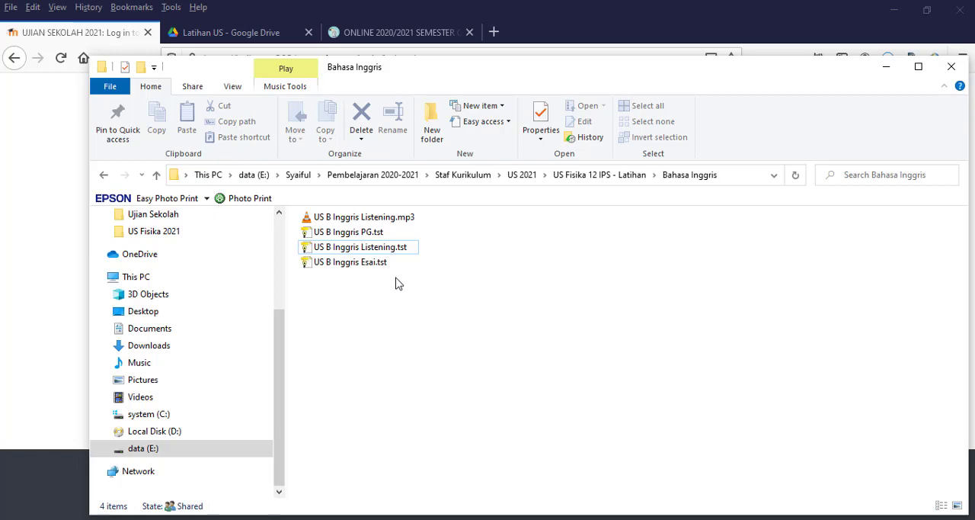
Step: Open US B Inggris Listening.tst, read through question 1 in its editor and record it
click(393, 221)
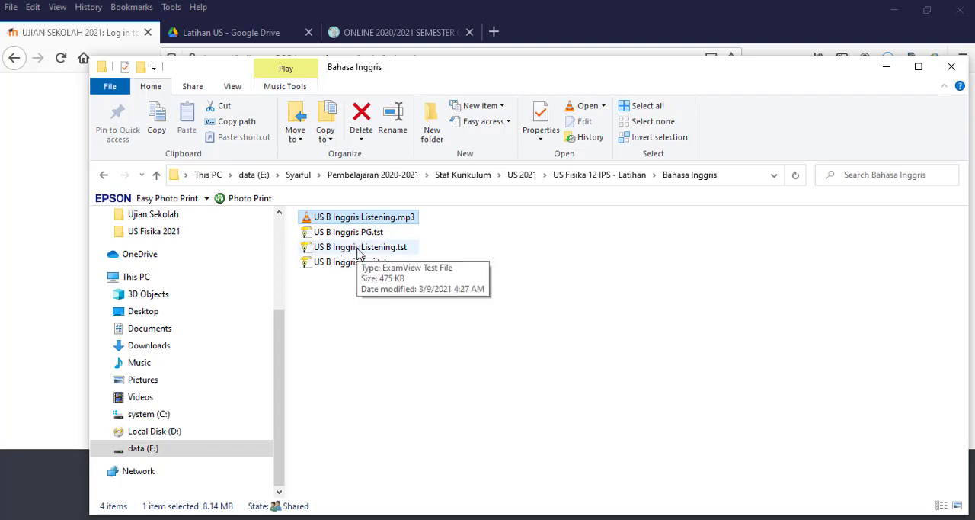
double_click(359, 247)
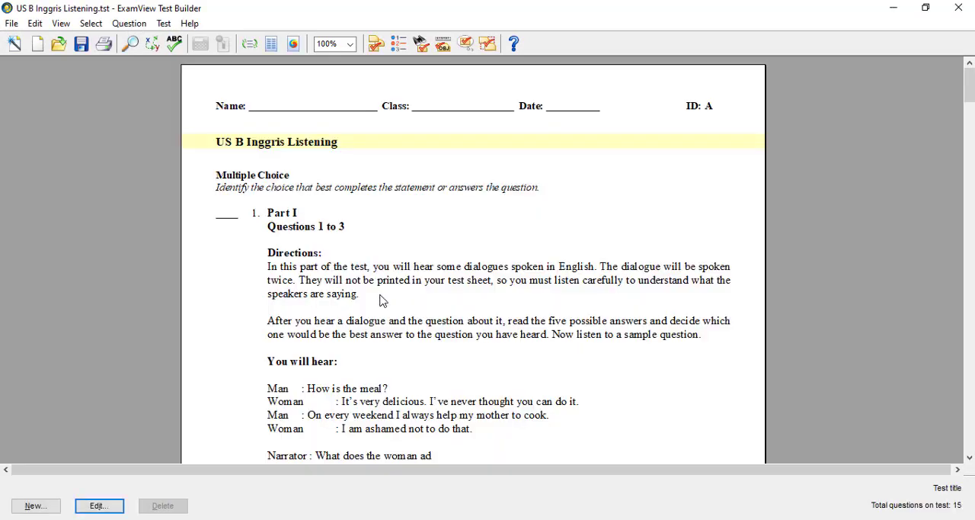
double_click(383, 301)
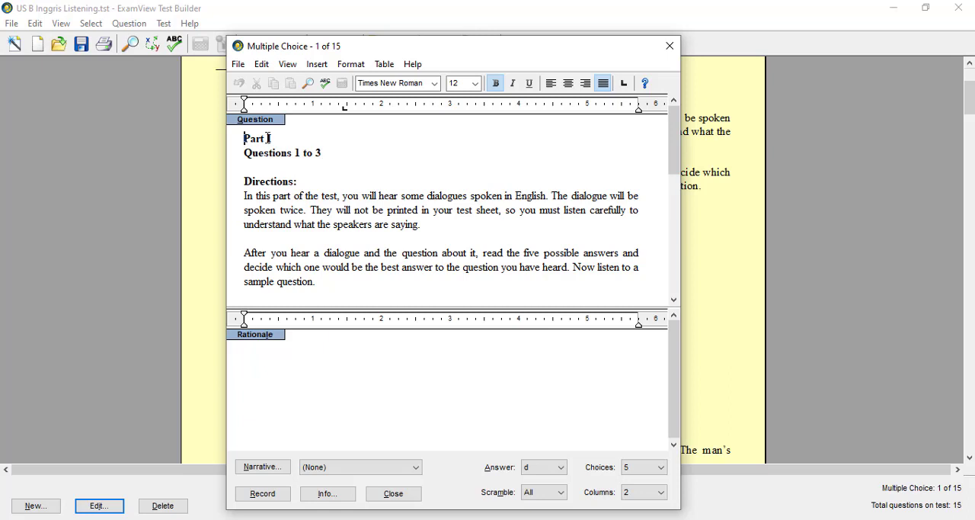
click(259, 493)
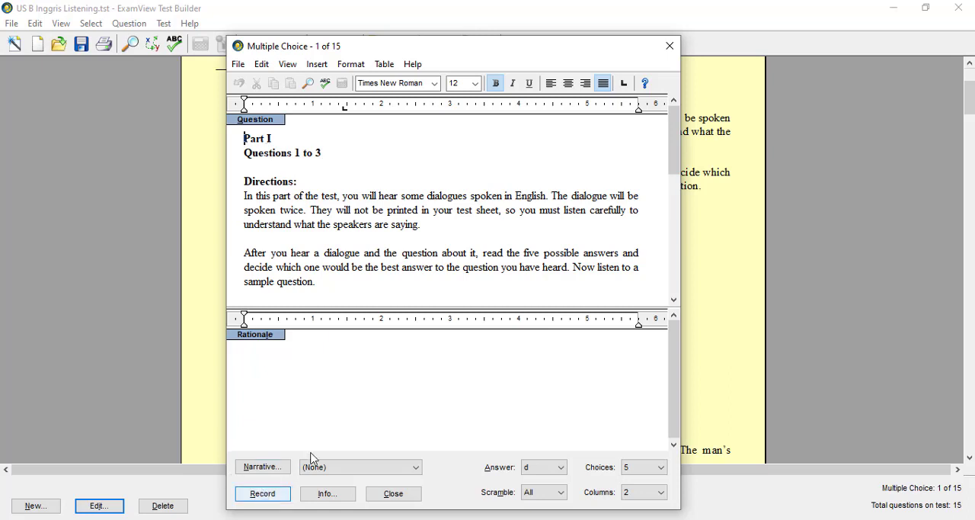
scroll(373, 285, down, 4)
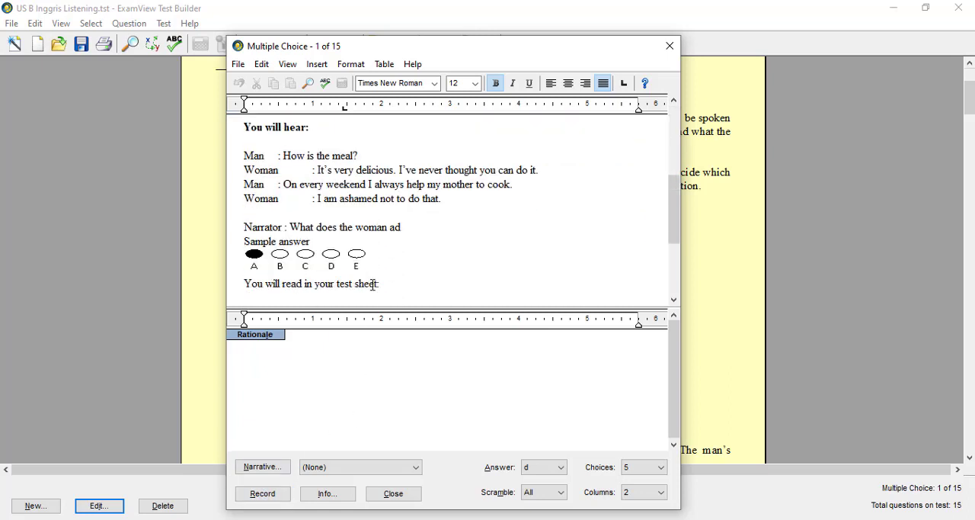
scroll(373, 284, down, 3)
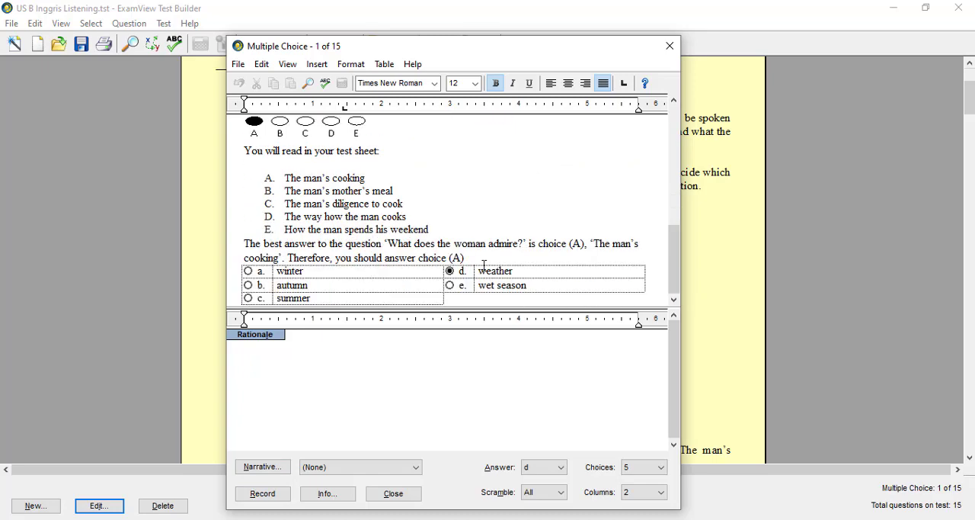
click(276, 496)
Step: Review questions 1 and 2 of the listening test, checking question 2's choices and marked answer in its editor
scroll(441, 345, down, 5)
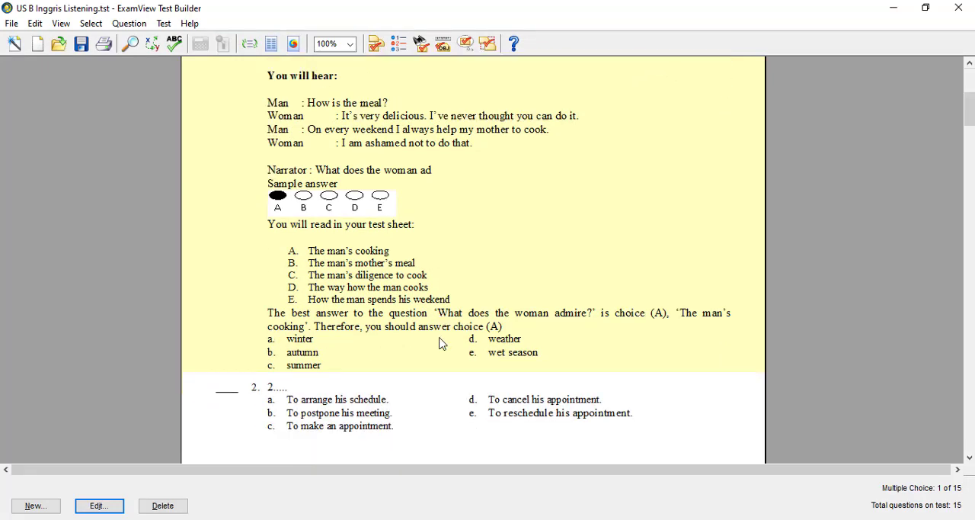
scroll(440, 344, down, 3)
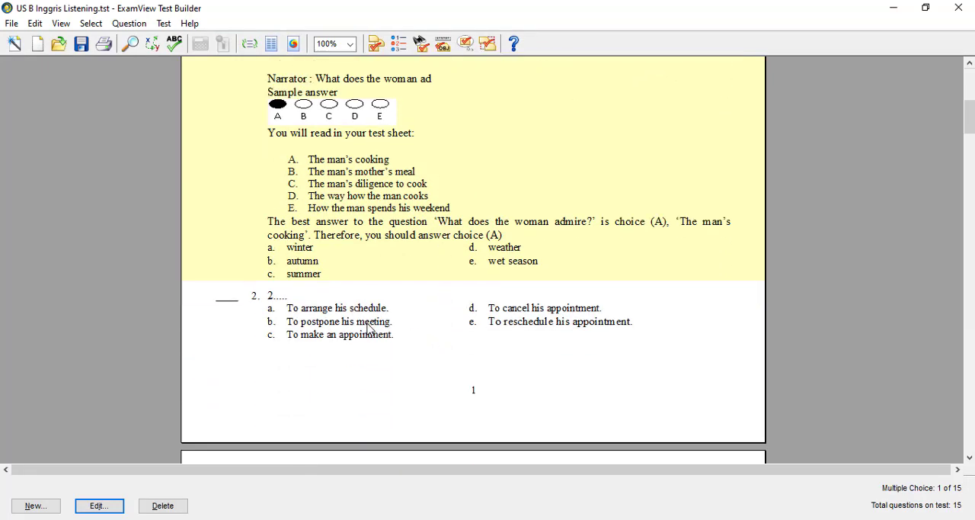
scroll(368, 328, up, 8)
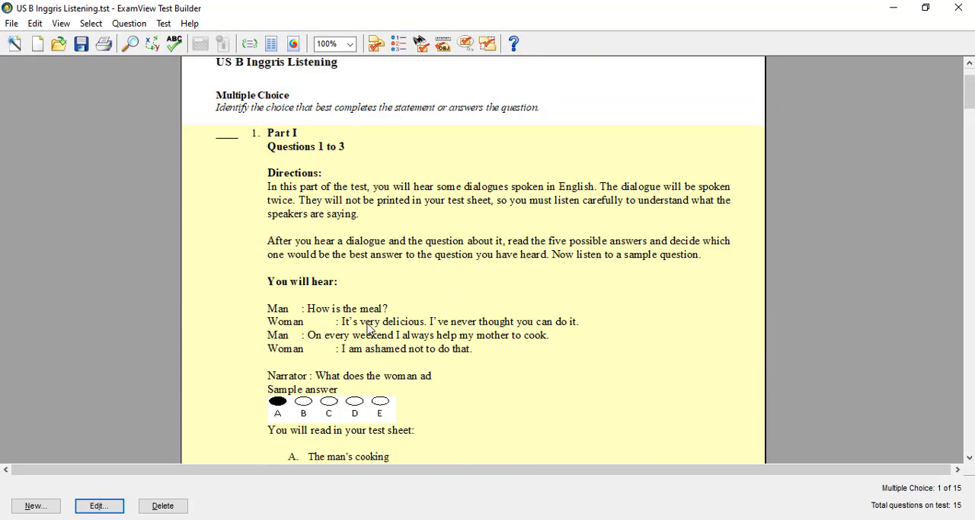
scroll(369, 327, down, 7)
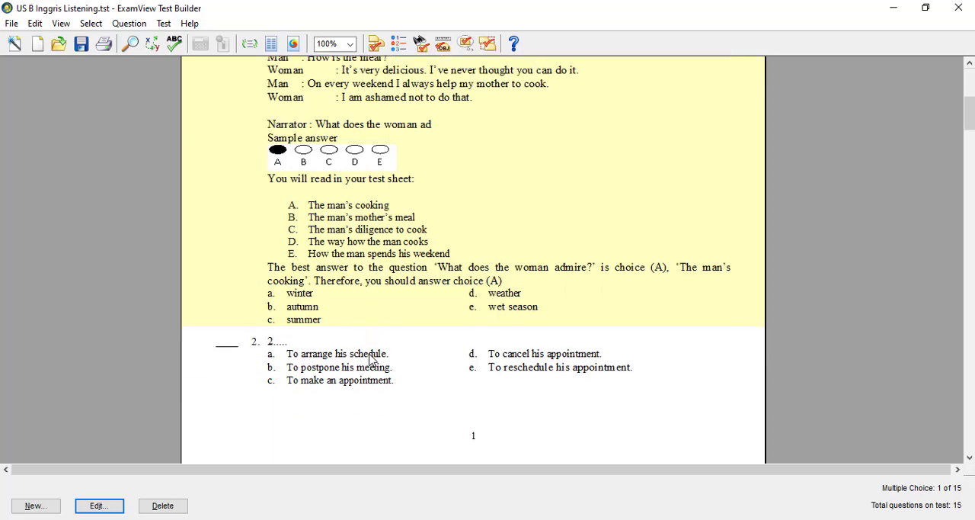
double_click(369, 358)
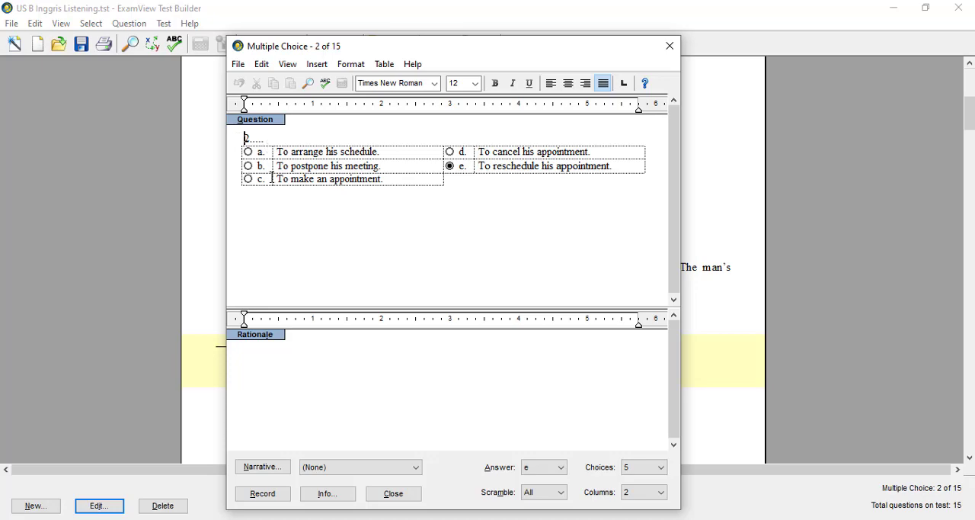
click(670, 45)
scroll(427, 240, down, 8)
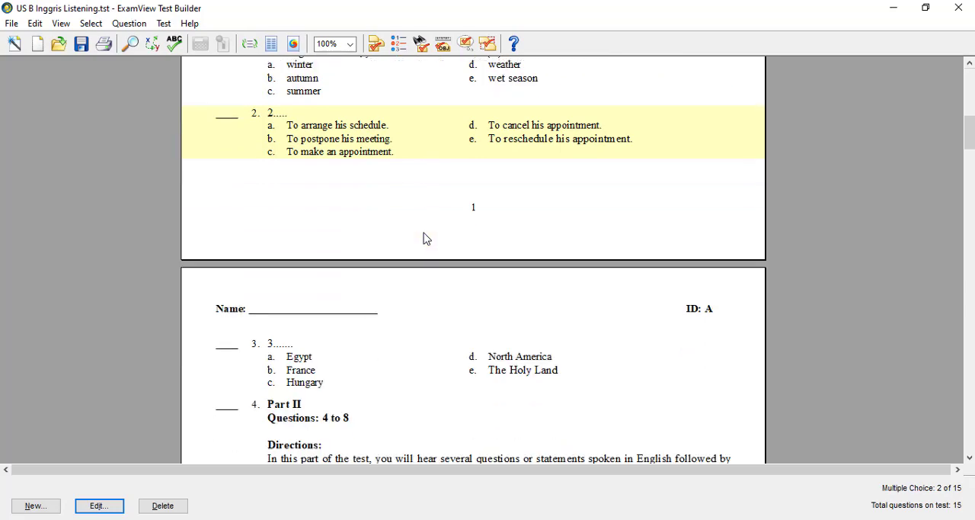
Step: Check question 3's choices and marked answer in its editor, close it, and read through the Part II directions and sample question
double_click(295, 297)
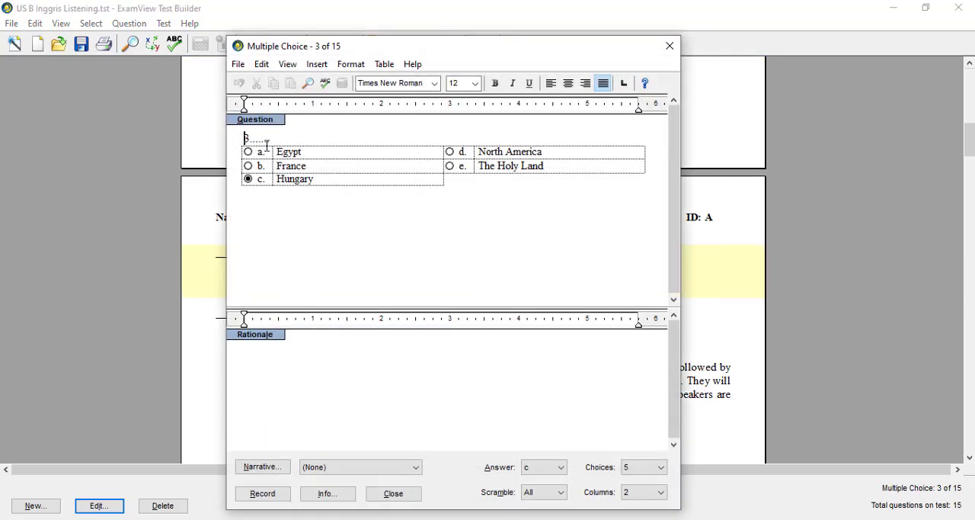
click(670, 46)
scroll(477, 346, down, 2)
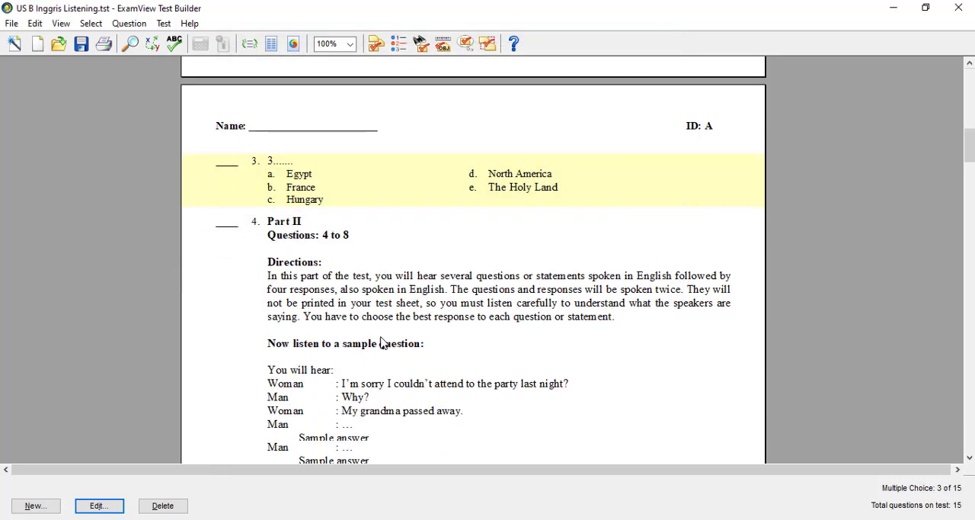
scroll(383, 343, down, 8)
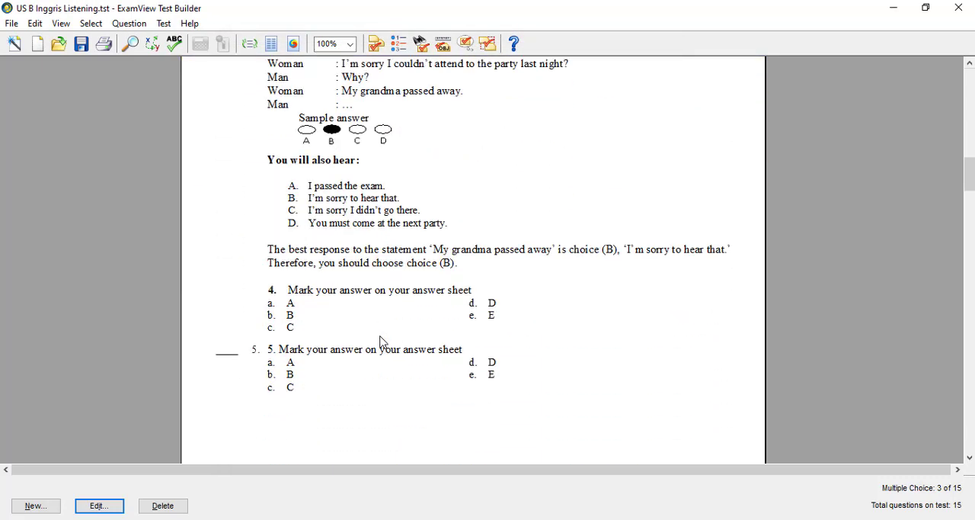
scroll(382, 343, down, 2)
Step: Check question 5's number, text and marked answer in its editor and close it without changes
click(292, 272)
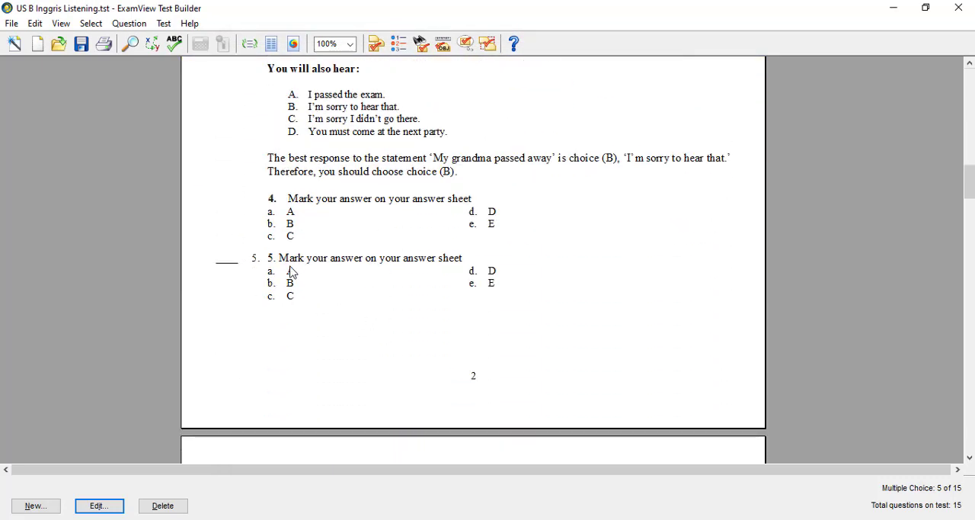
double_click(291, 272)
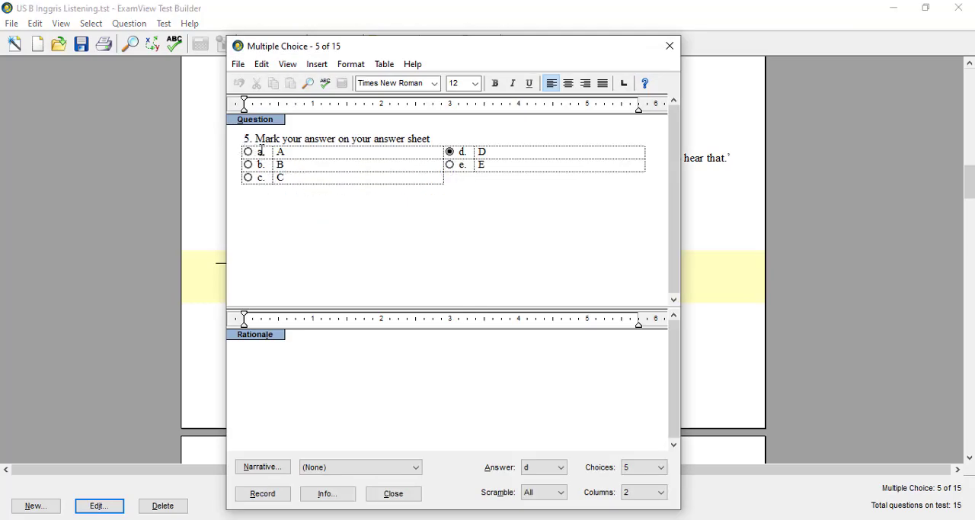
click(433, 138)
text(.)
key(BackSpace)
drag(254, 140, 244, 143)
key(Escape)
Step: Review questions 6 to 9 including the Part III pictures, and close the listening test without saving changes
scroll(311, 380, down, 3)
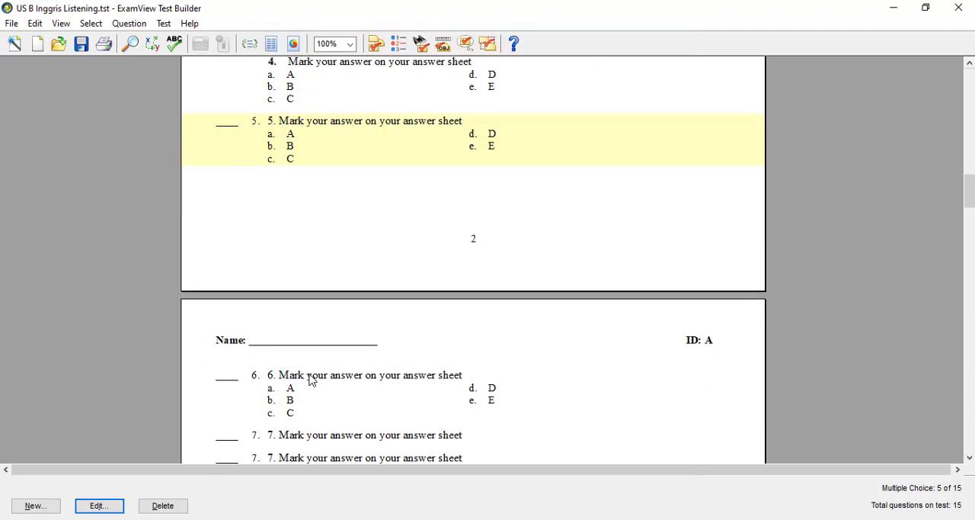
scroll(312, 379, down, 3)
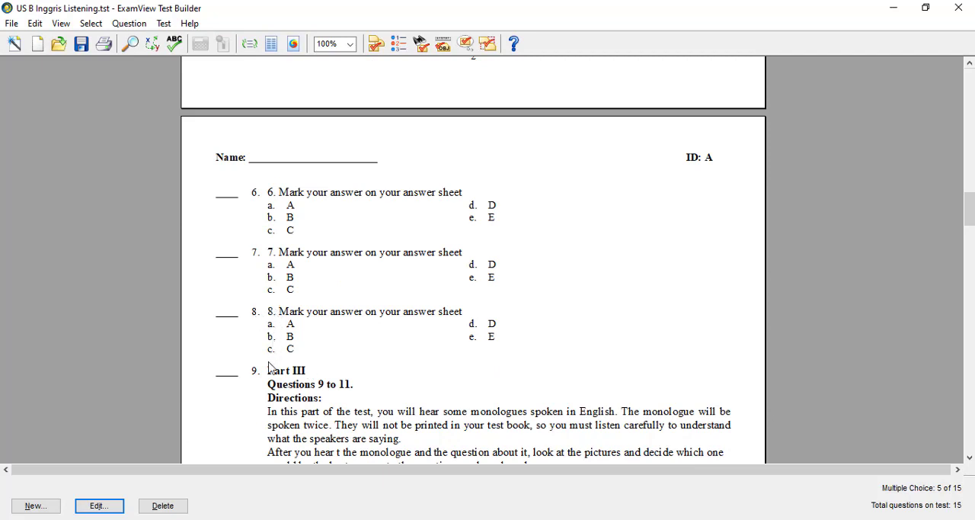
scroll(288, 369, down, 1)
scroll(288, 369, down, 6)
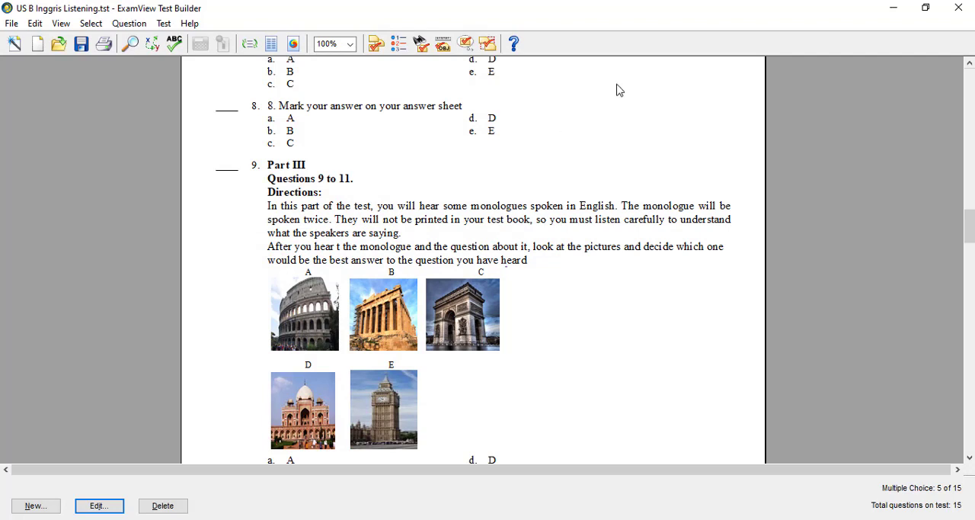
click(964, 8)
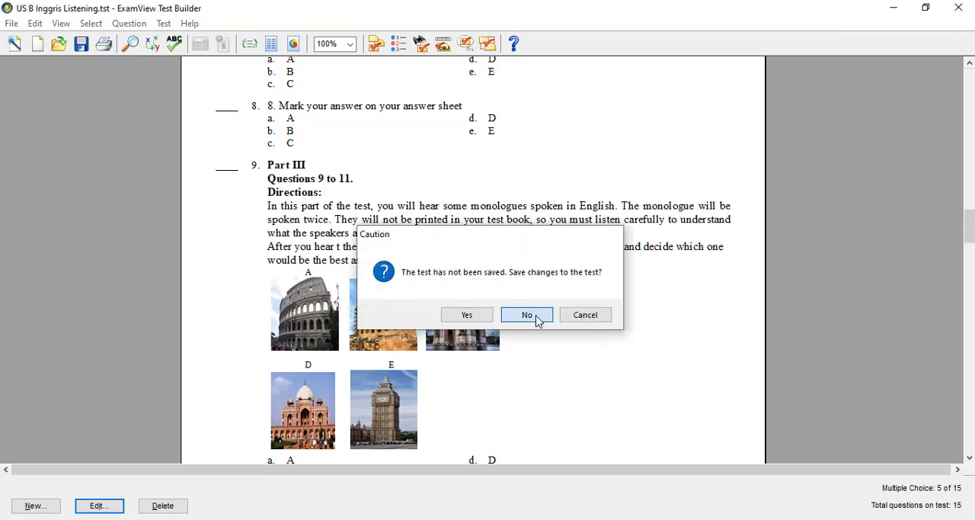
click(536, 317)
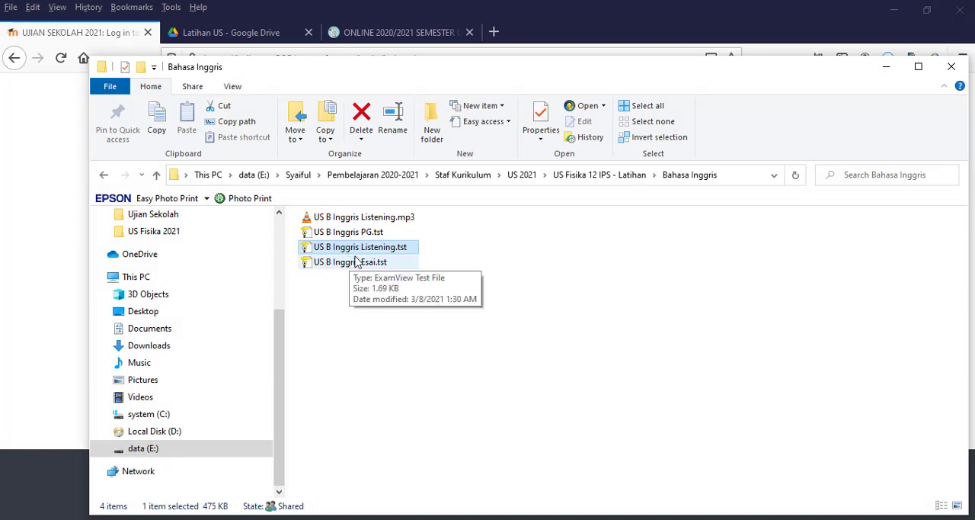
Step: Open the essay test file US B Inggris Esai.tst from the Bahasa Inggris folder
click(392, 234)
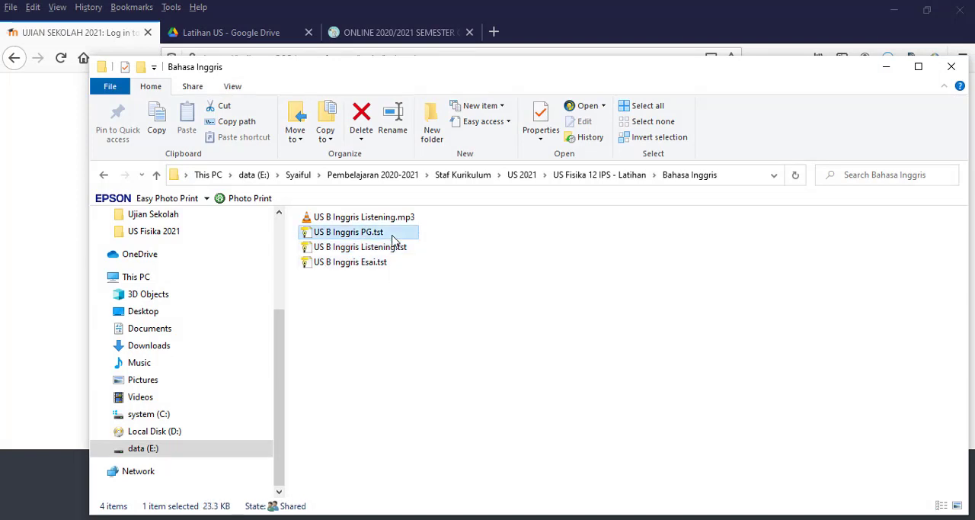
click(395, 251)
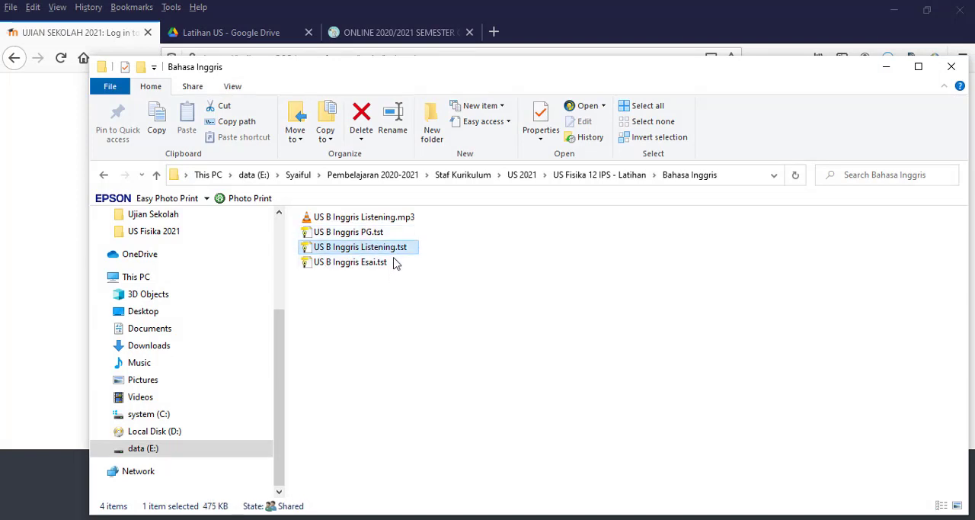
double_click(376, 263)
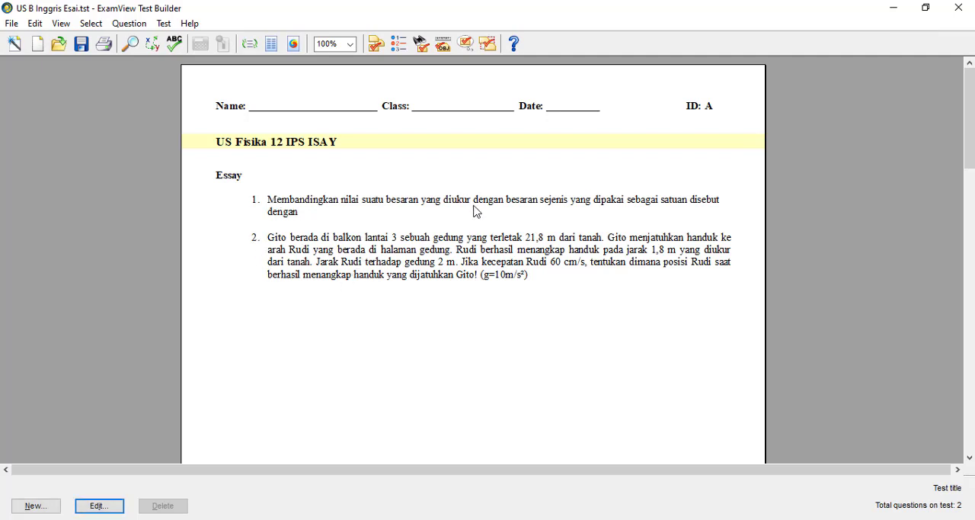
Step: Add a new Essay question with the question text "Soal" and the answer "jawab", and record it on closing
scroll(426, 278, down, 1)
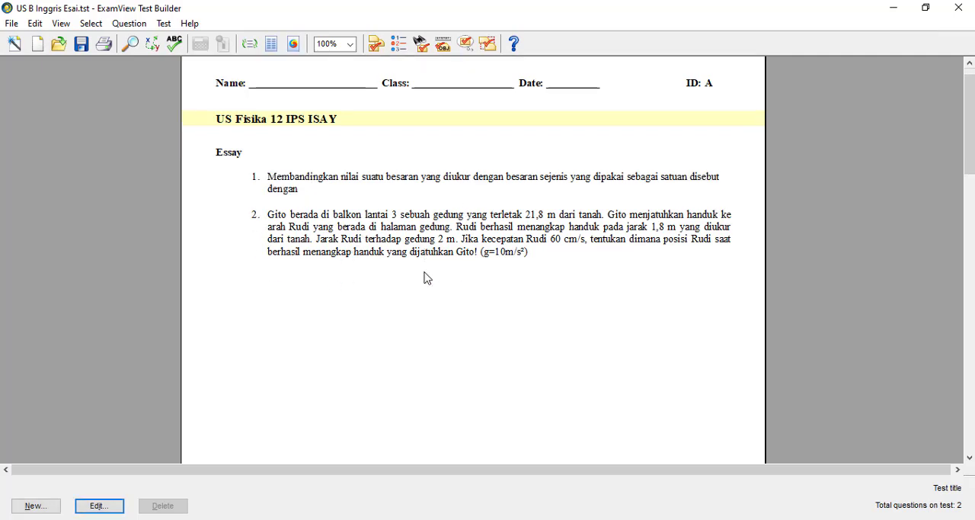
click(48, 506)
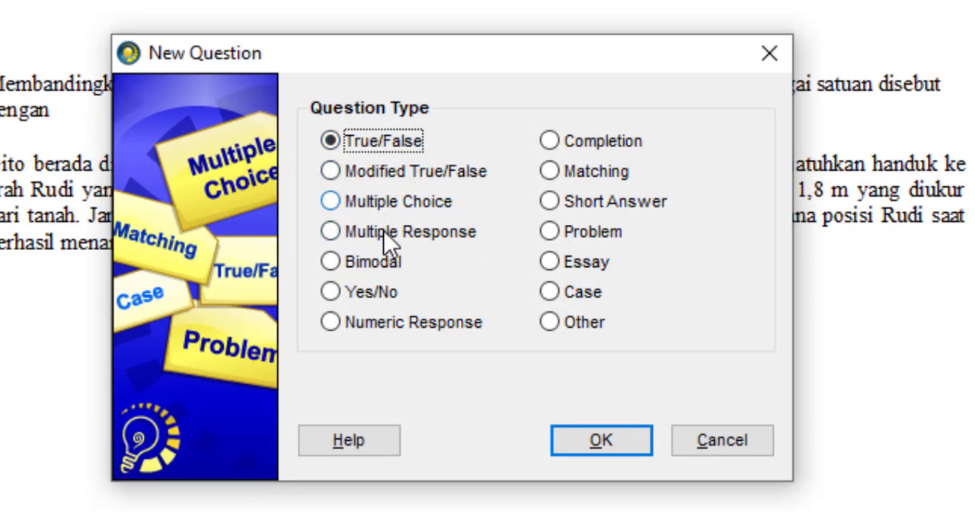
click(548, 262)
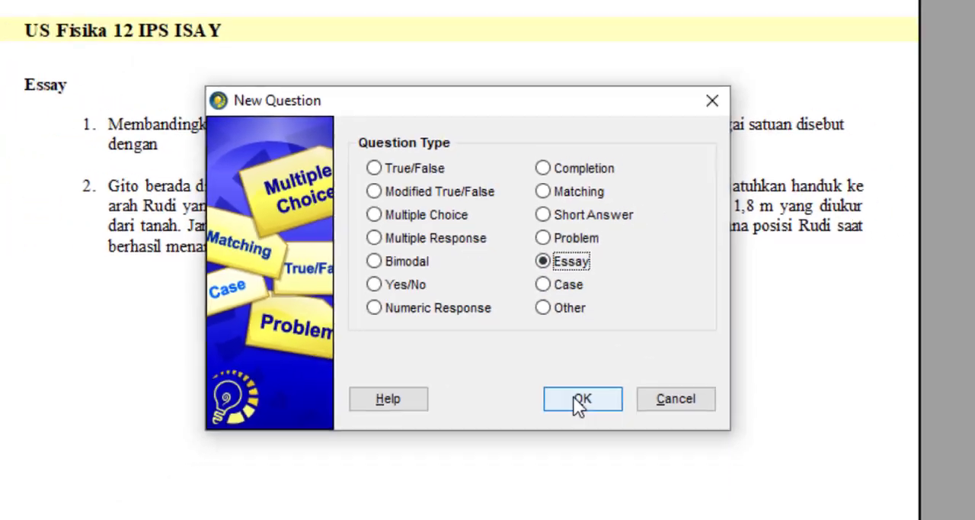
click(591, 439)
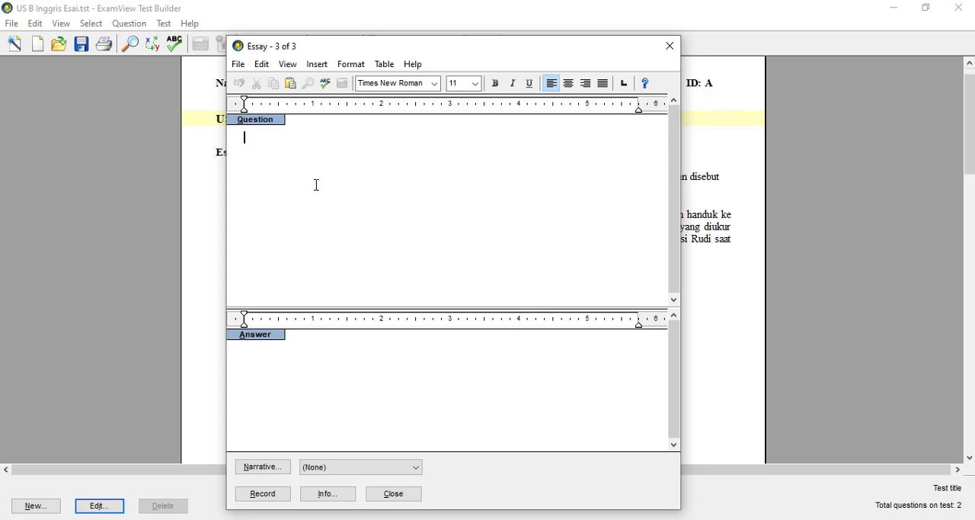
text(Soal)
click(325, 362)
text(jawab)
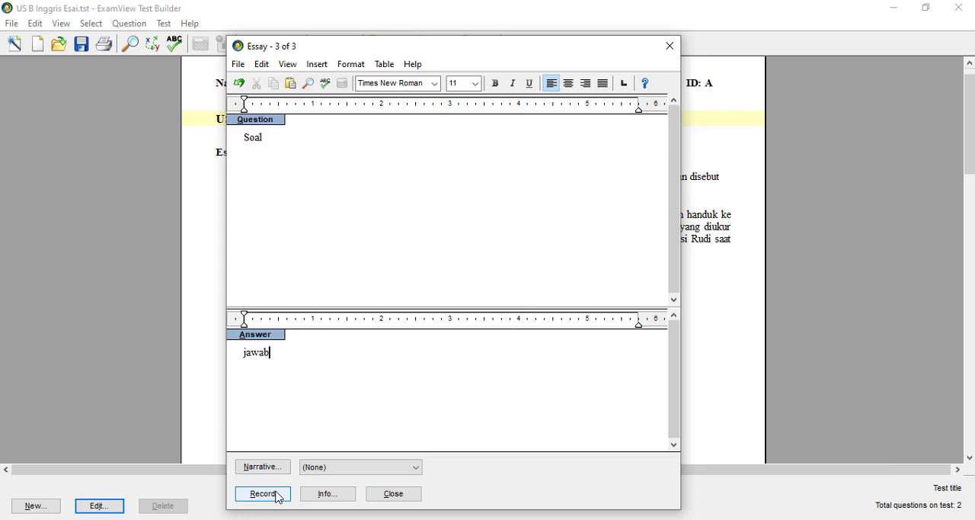
click(670, 46)
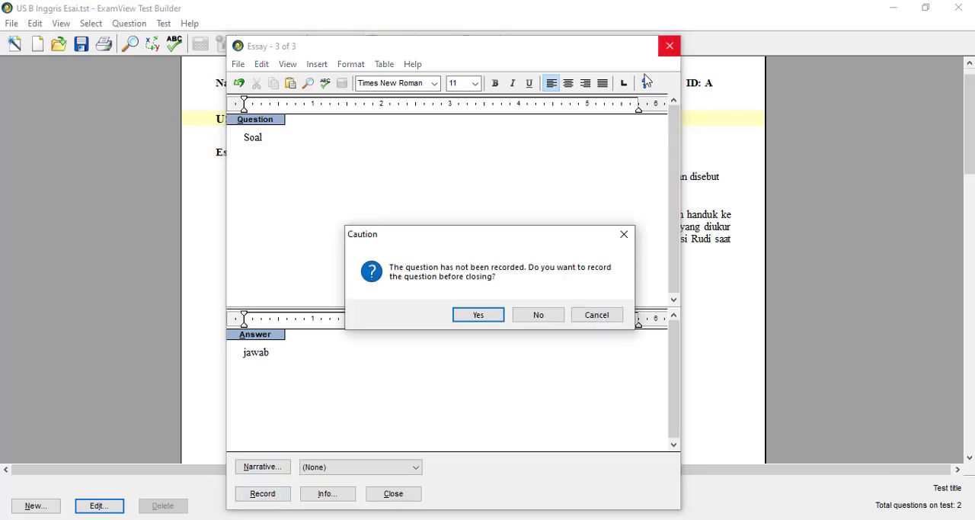
click(496, 322)
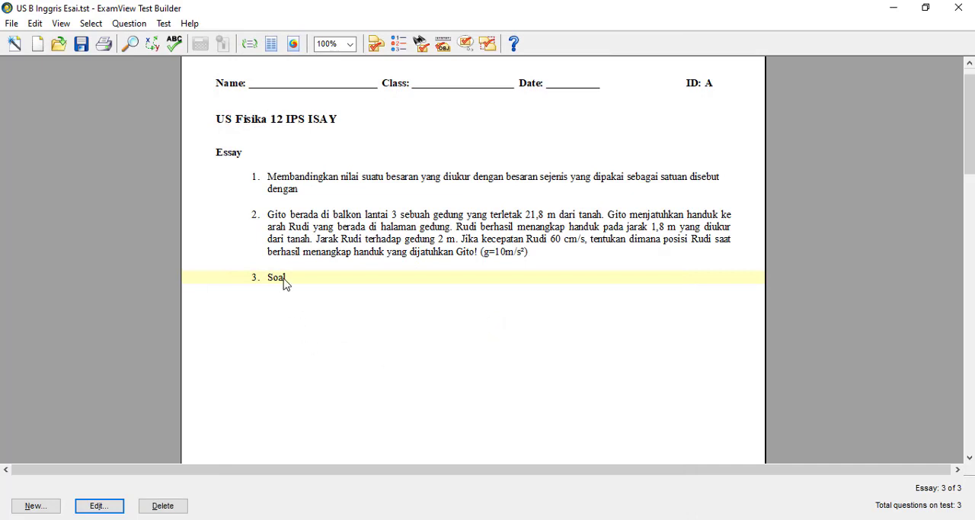
Step: Change essay question 1's answer to lowercase "mengukur" and record the question
scroll(294, 324, down, 10)
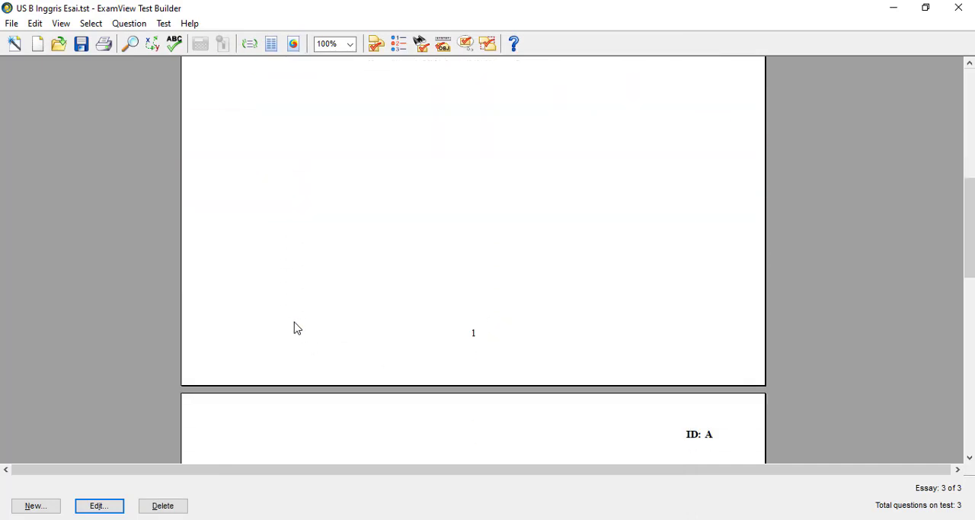
scroll(297, 327, down, 9)
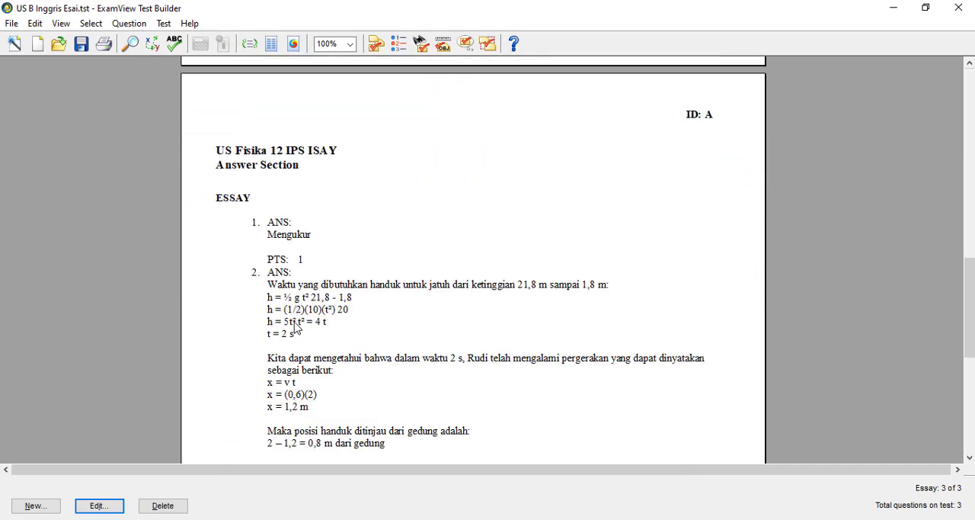
scroll(296, 326, down, 2)
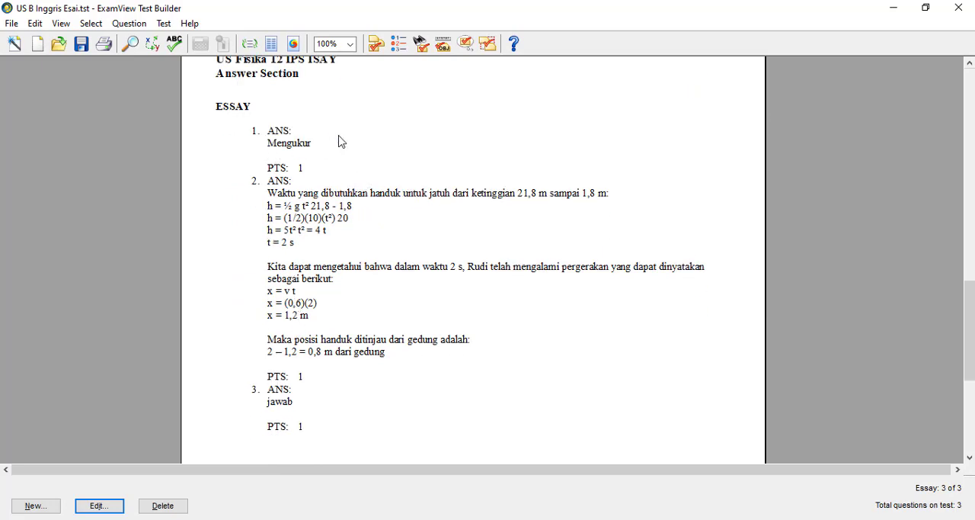
double_click(336, 160)
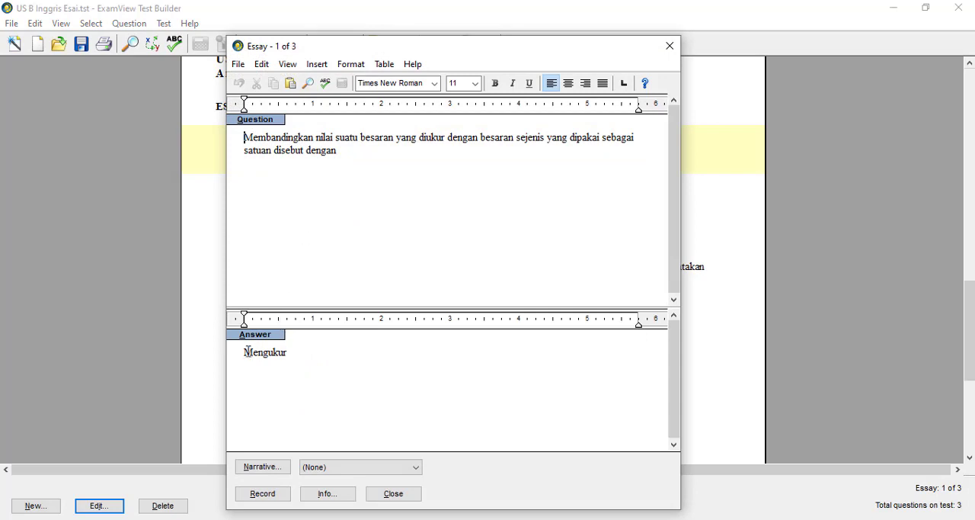
drag(244, 353, 252, 352)
text(m)
click(288, 500)
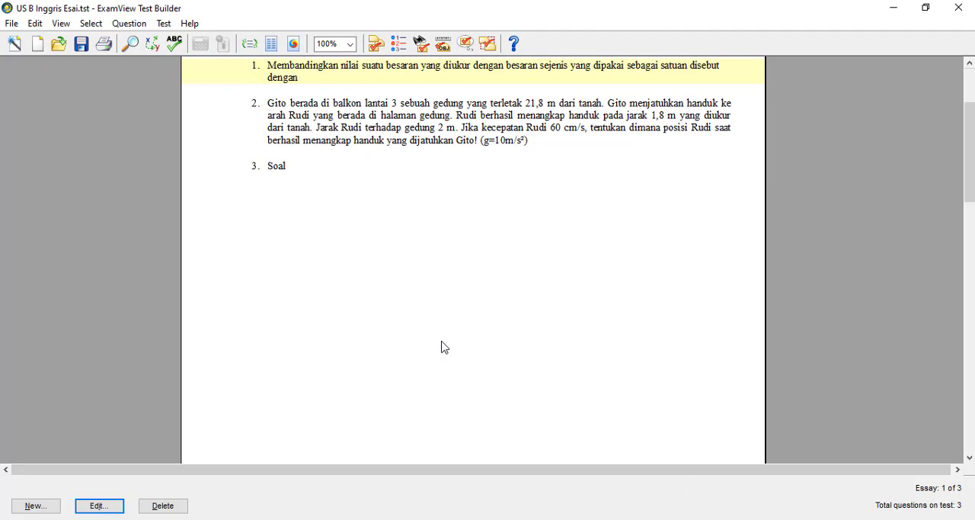
Step: Read through essay question 2's text and full worked answer in its editor, including the final calculation, and close it
scroll(444, 346, up, 1)
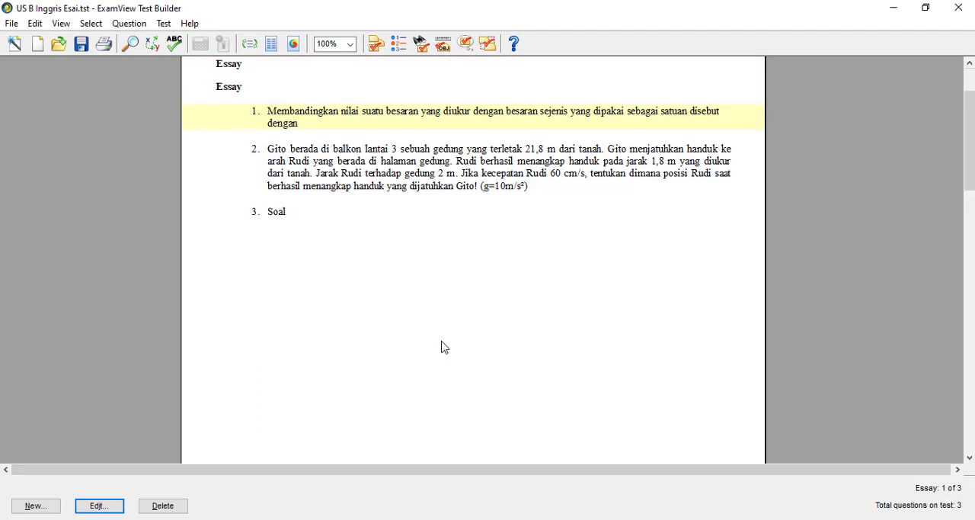
double_click(439, 169)
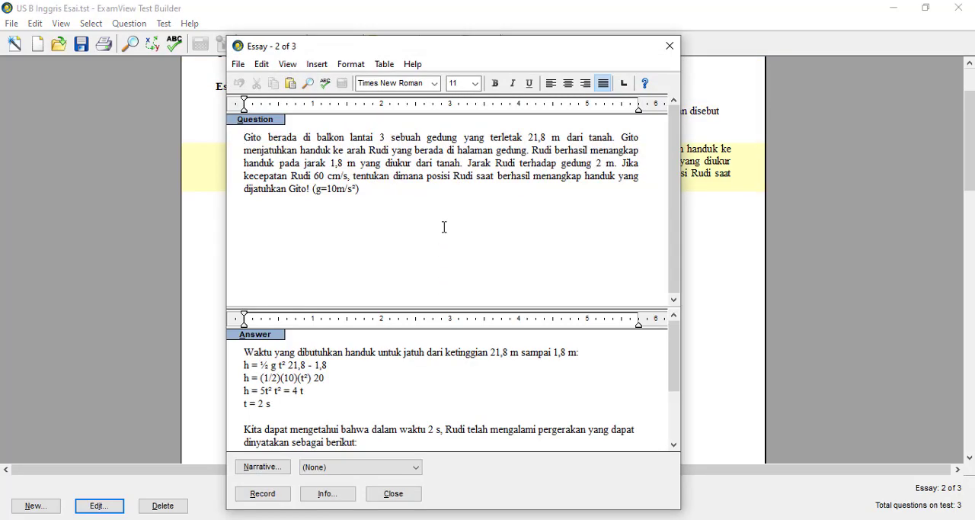
click(411, 381)
scroll(411, 381, down, 2)
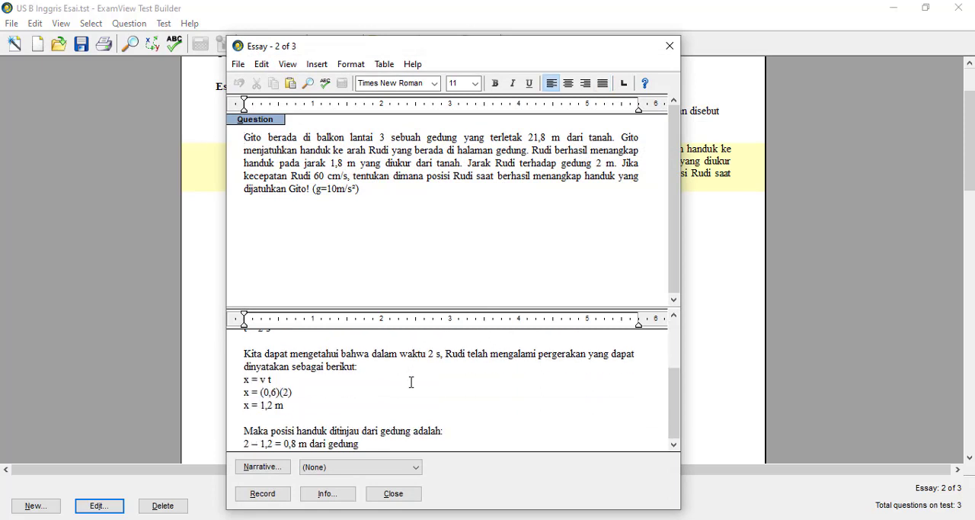
scroll(397, 399, up, 2)
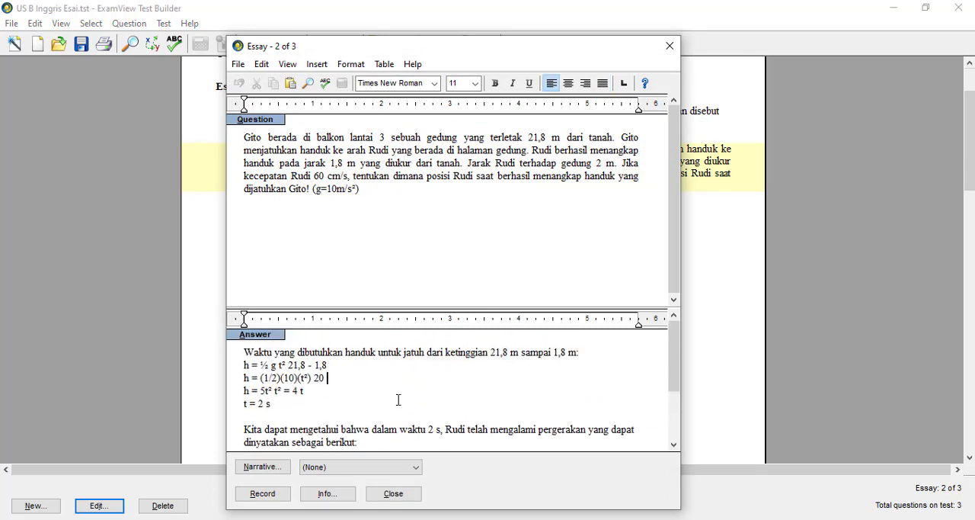
scroll(398, 399, down, 2)
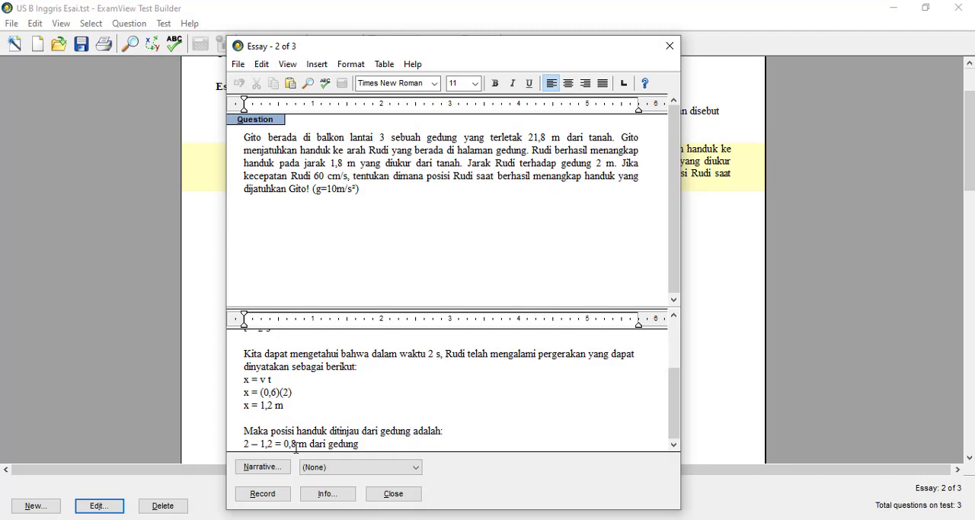
drag(297, 446, 284, 446)
click(679, 48)
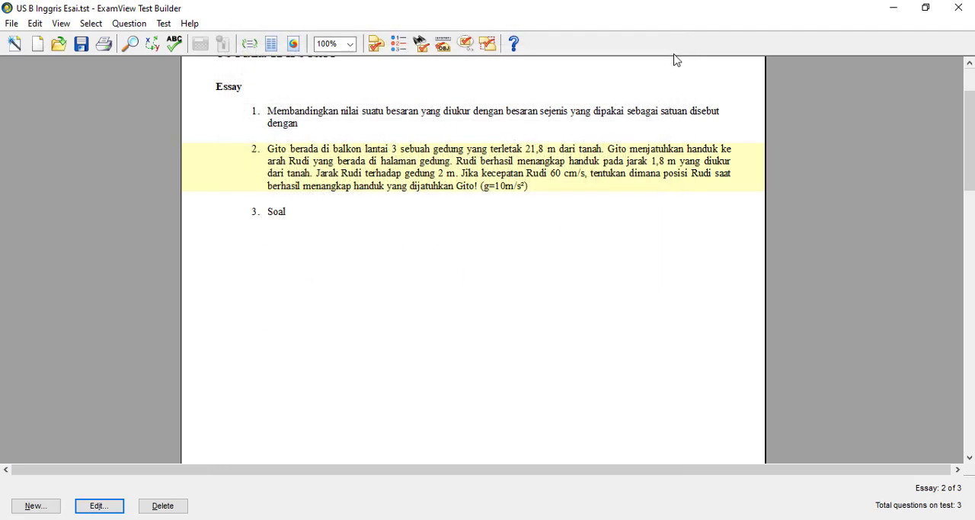
Step: Check the question and answer text of essay questions 1 and 3 in their editors, closing each one
double_click(433, 116)
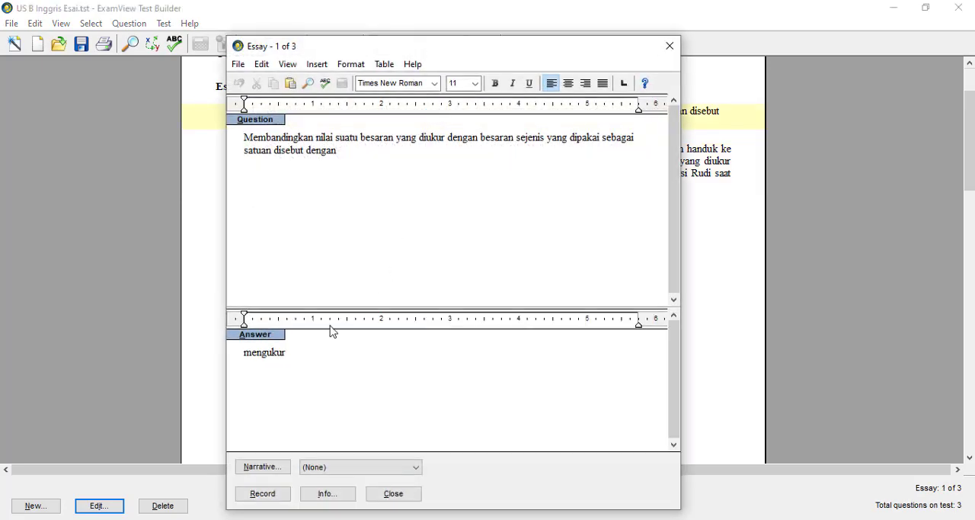
click(666, 50)
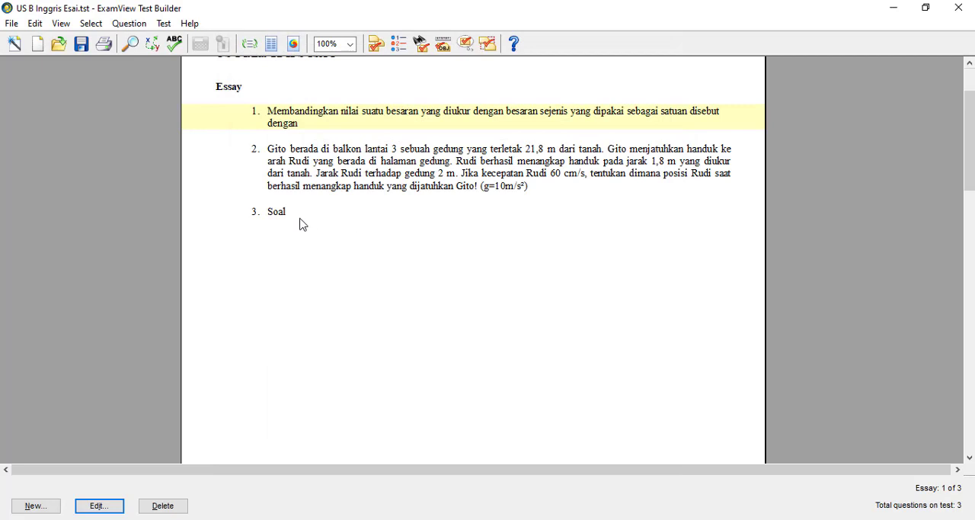
double_click(300, 217)
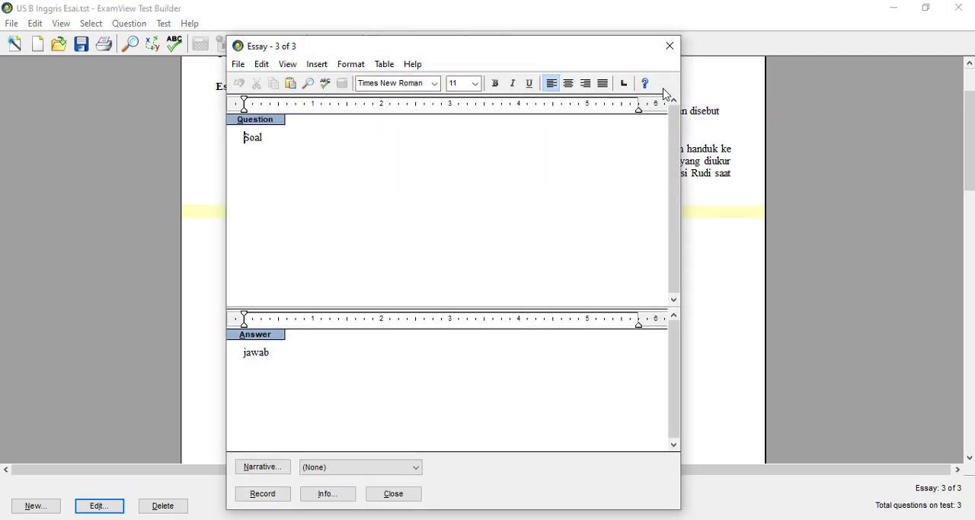
click(670, 46)
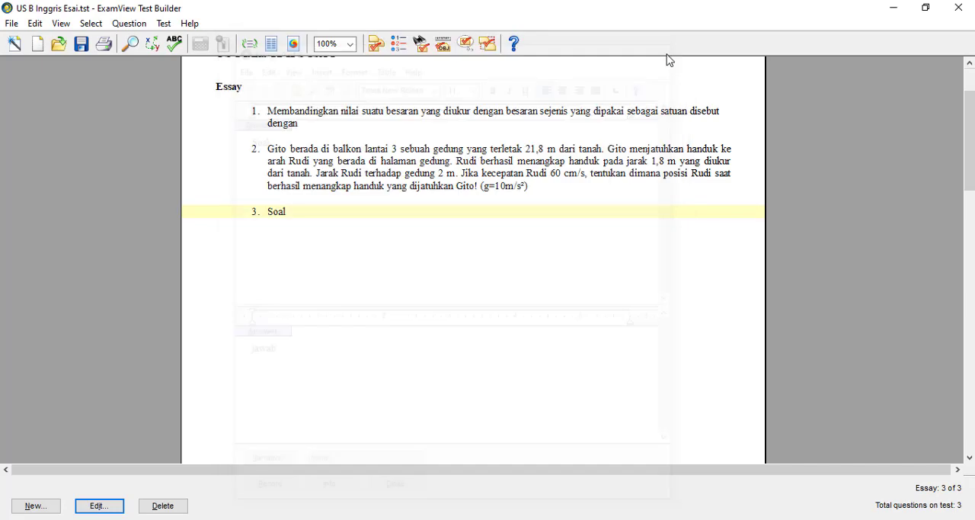
Step: Reopen essay question 2, check the end of its worked answer, and close its editor
double_click(543, 174)
scroll(383, 374, down, 2)
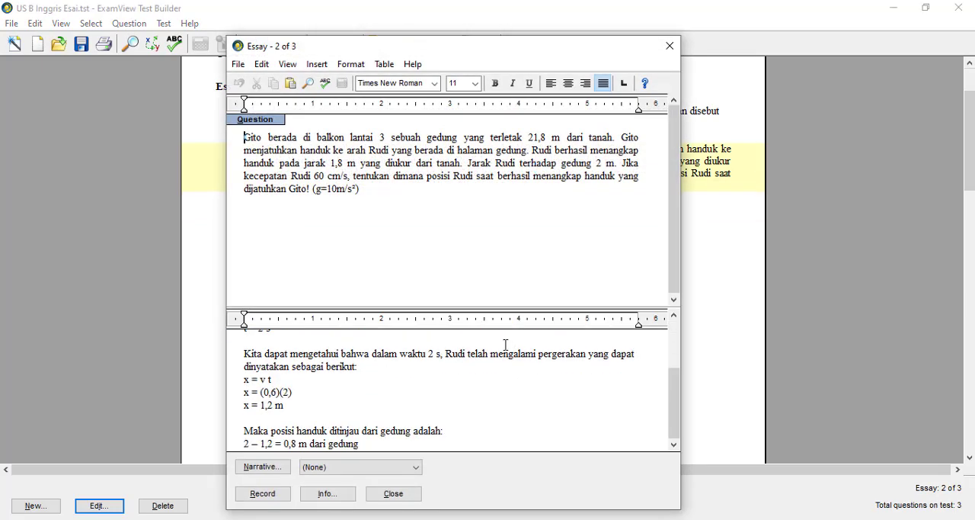
click(670, 47)
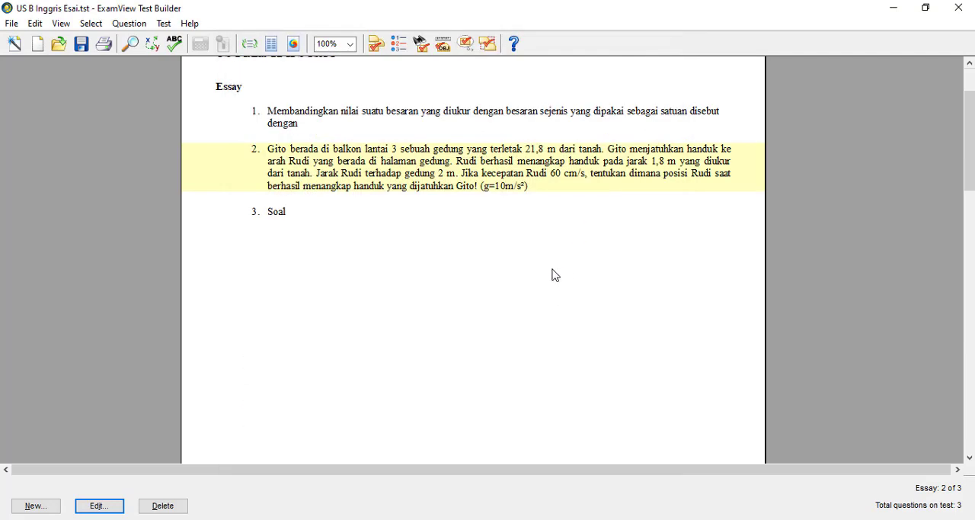
Step: Close the essay test without saving the changes
scroll(555, 267, up, 2)
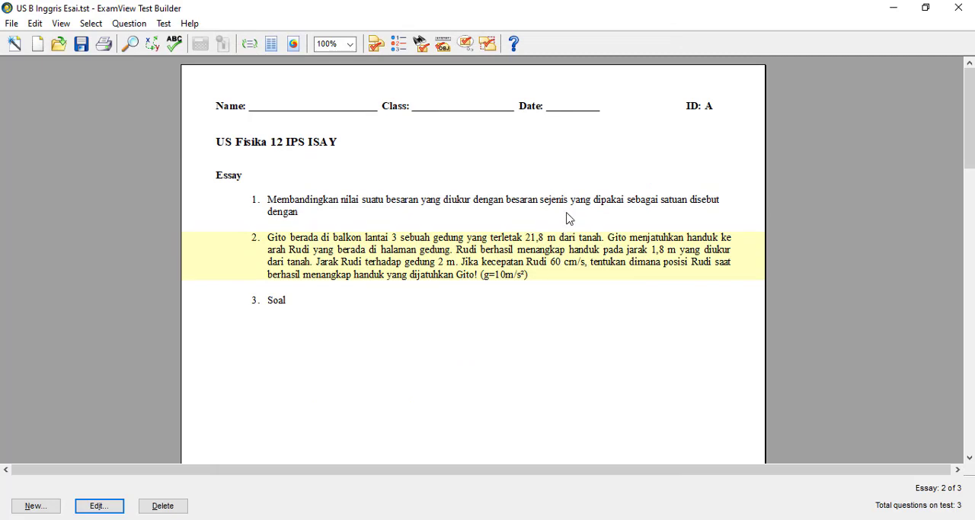
click(964, 15)
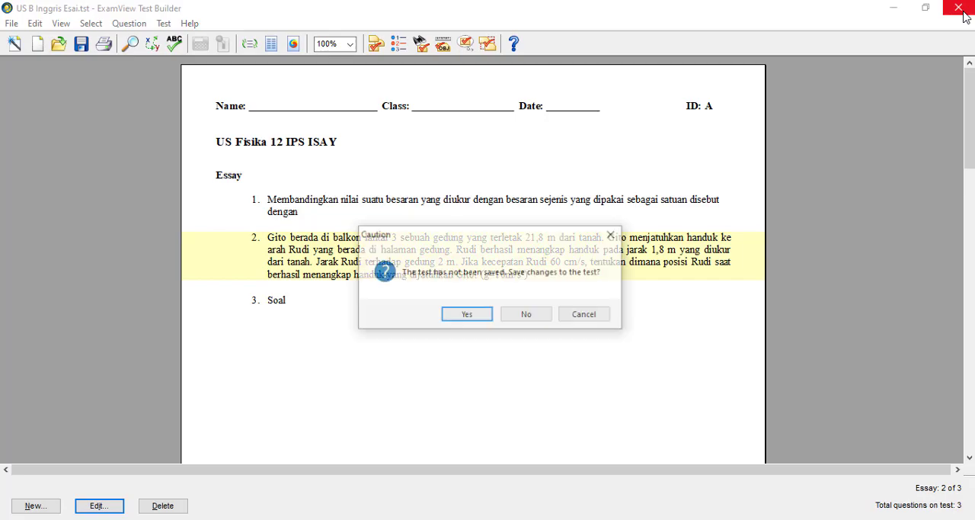
click(547, 316)
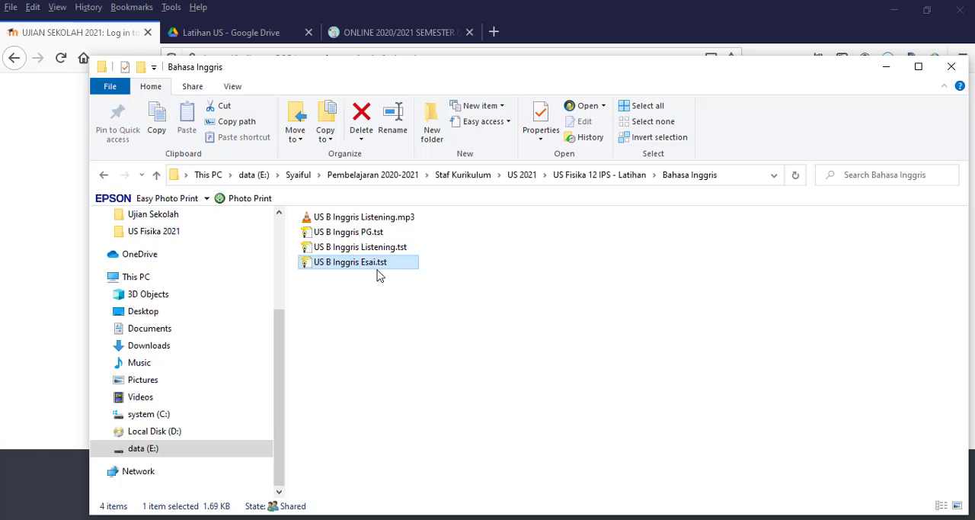
Step: In the Bahasa Inggris folder, copy the base name "US B Inggris PG" from the multiple-choice .tst file, keeping its file name
click(365, 235)
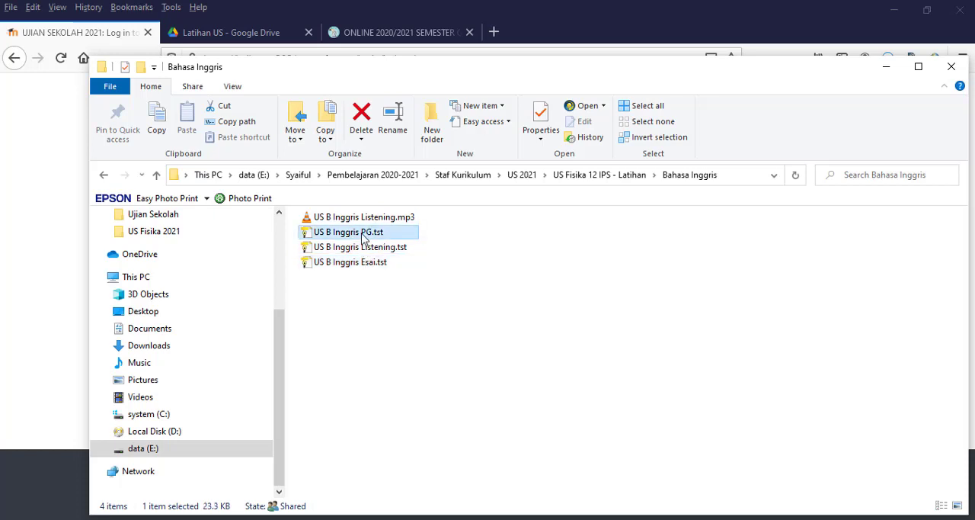
right_click(362, 238)
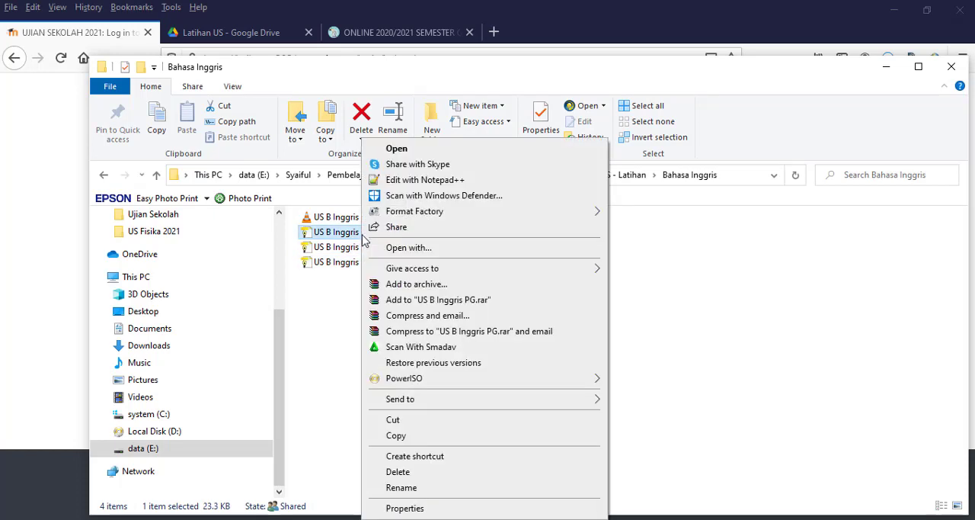
click(400, 488)
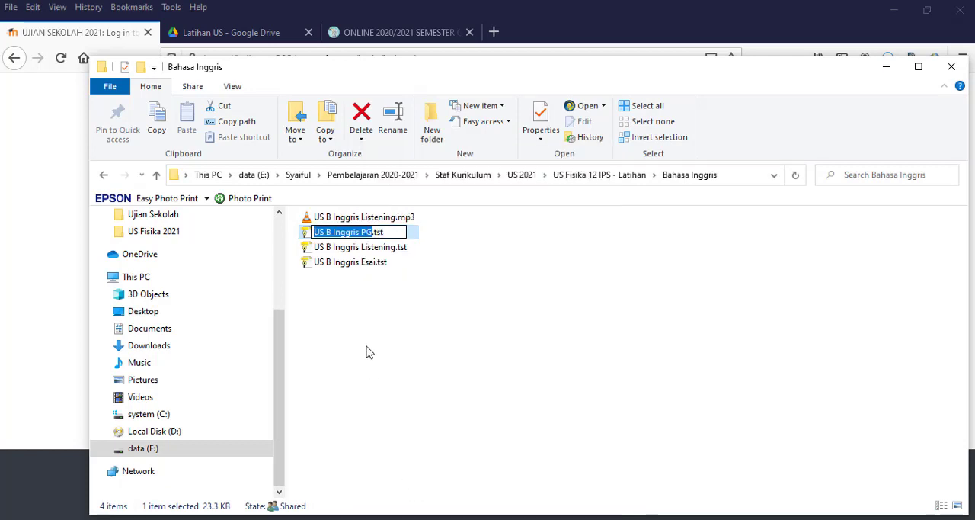
right_click(334, 235)
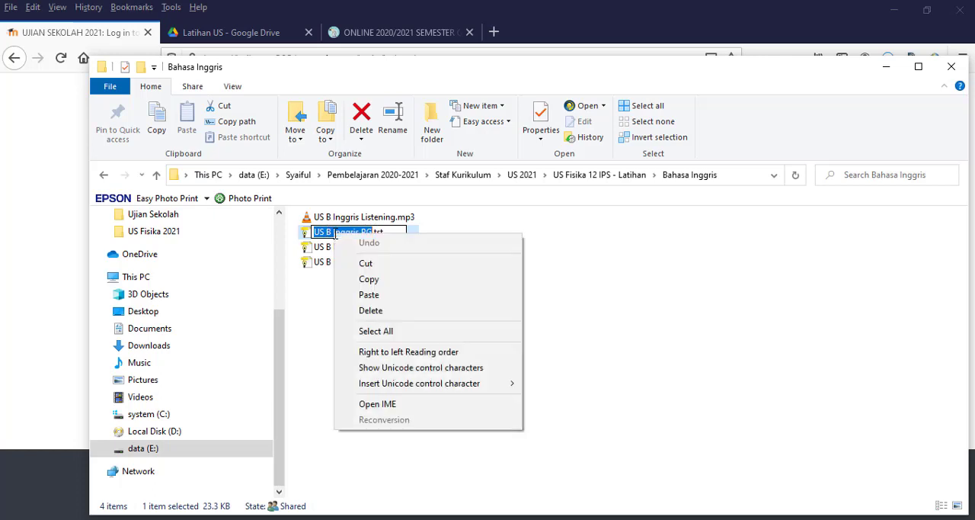
click(368, 279)
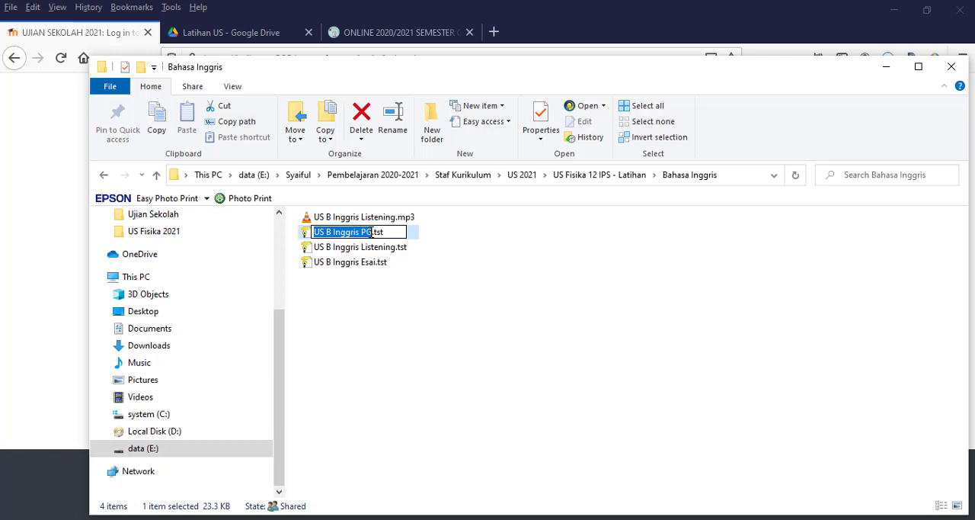
click(501, 274)
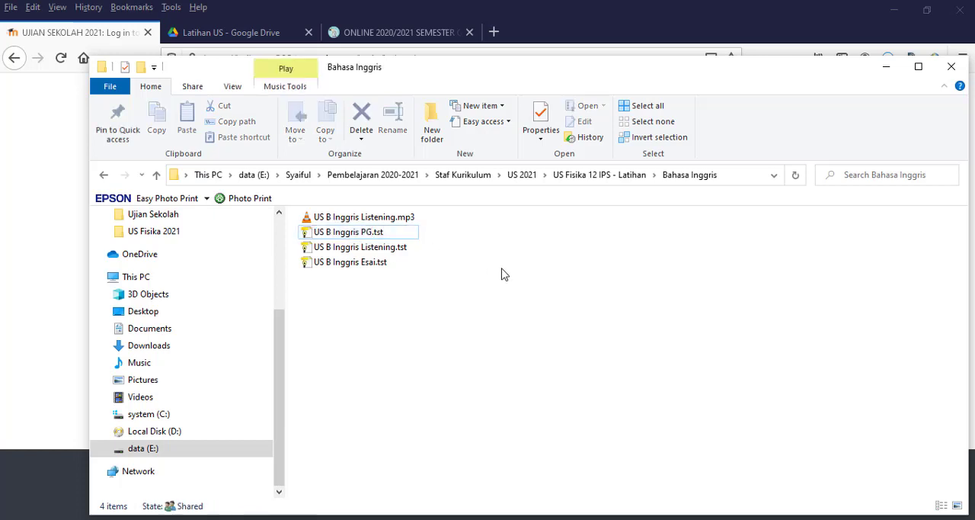
click(355, 238)
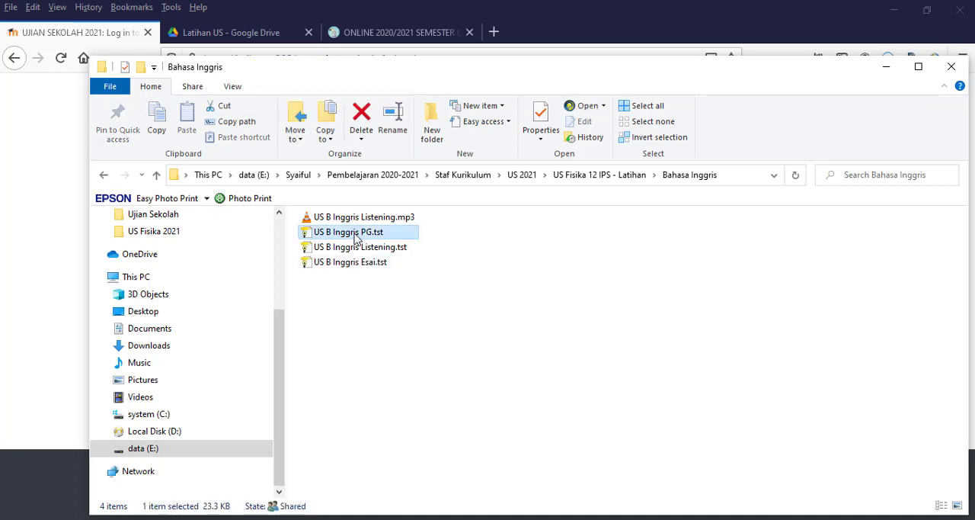
right_click(355, 238)
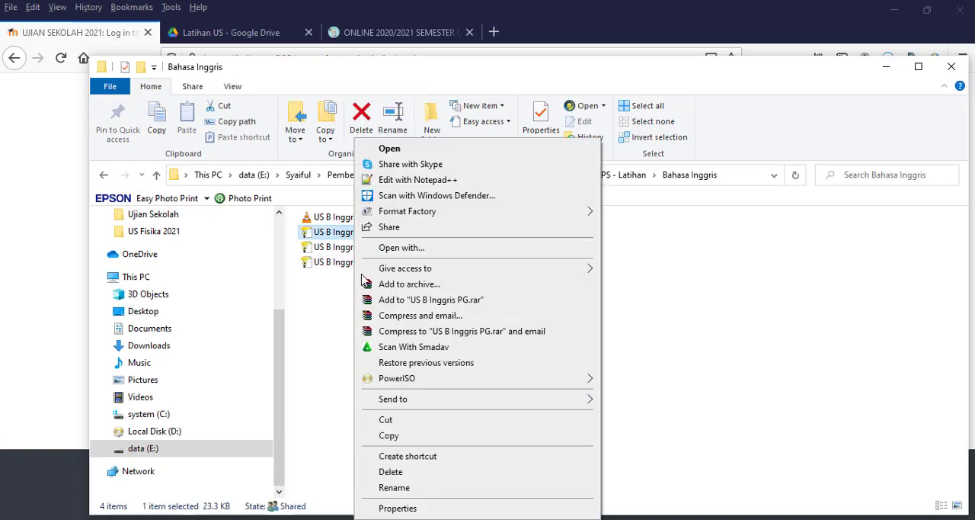
click(394, 488)
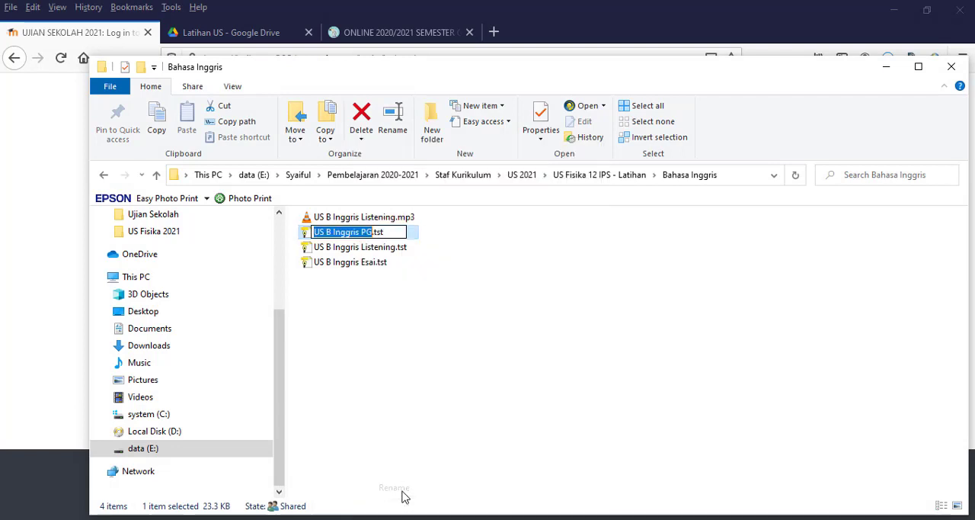
right_click(360, 236)
click(392, 281)
click(400, 358)
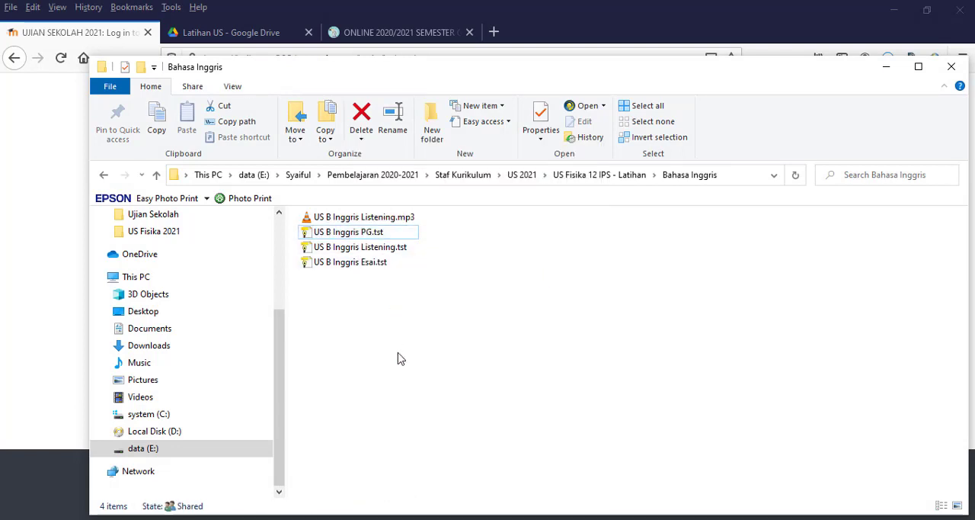
Step: Open US B Inggris PG.tst and set its test title to "US B Inggris PG"
double_click(364, 232)
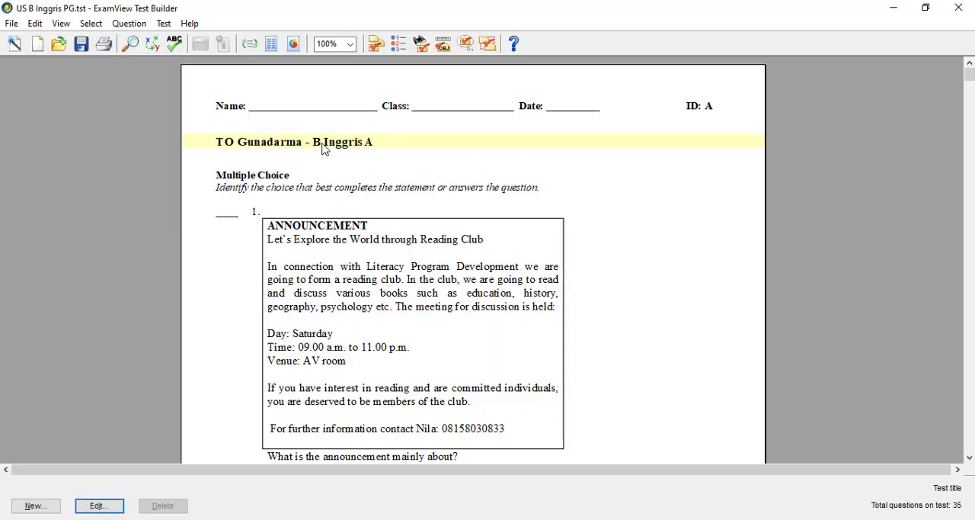
double_click(324, 146)
key(ctrl+v)
key(Return)
double_click(284, 146)
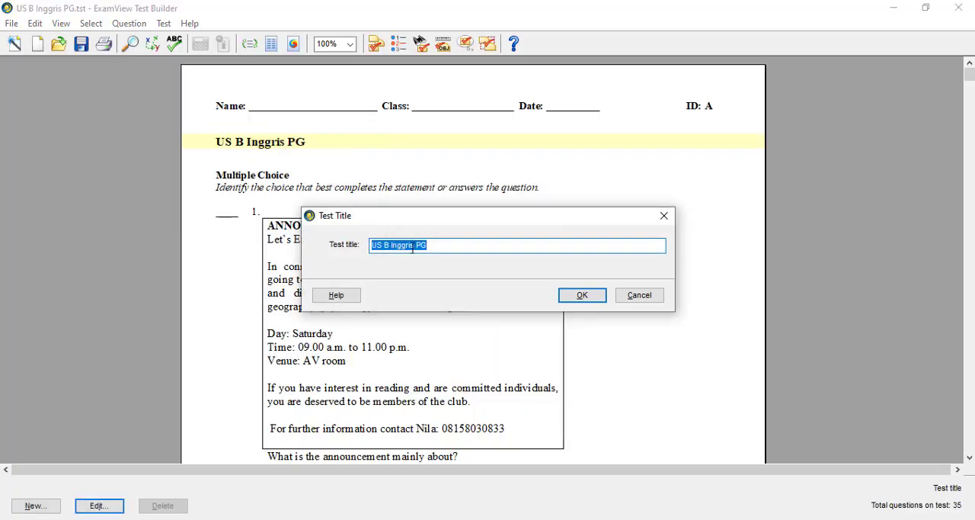
click(576, 296)
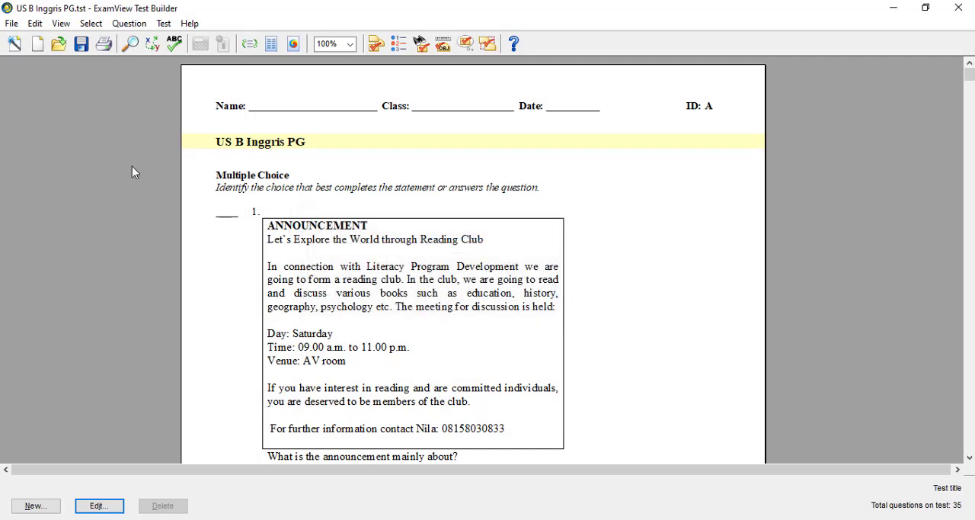
Step: Export the multiple-choice test in Blackboard 7.1+ format to the Bahasa Inggris folder with the file name "US B Inggris PG"
click(12, 25)
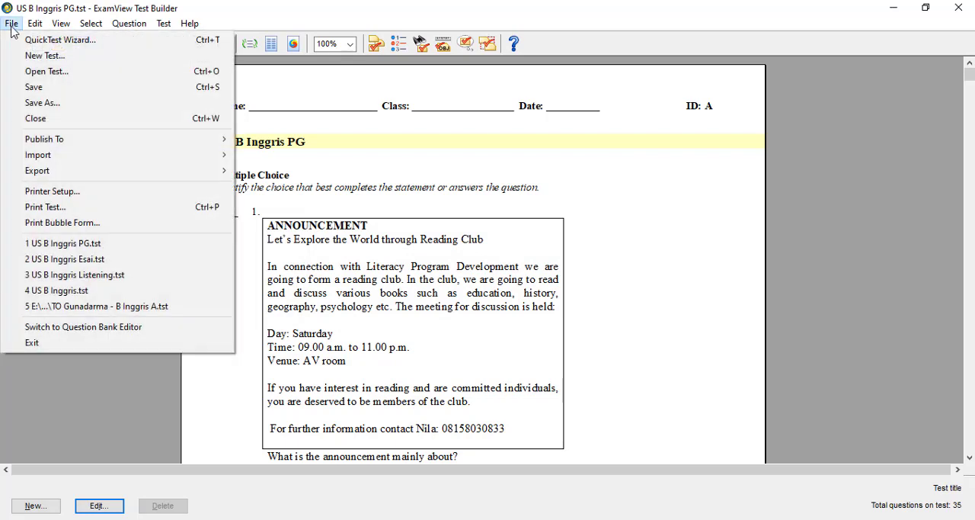
mouse_move(38, 171)
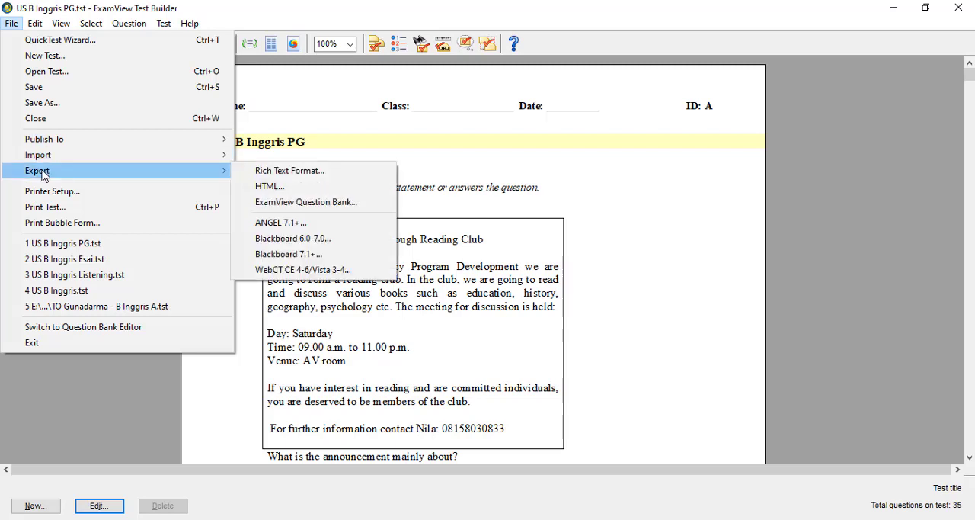
click(311, 255)
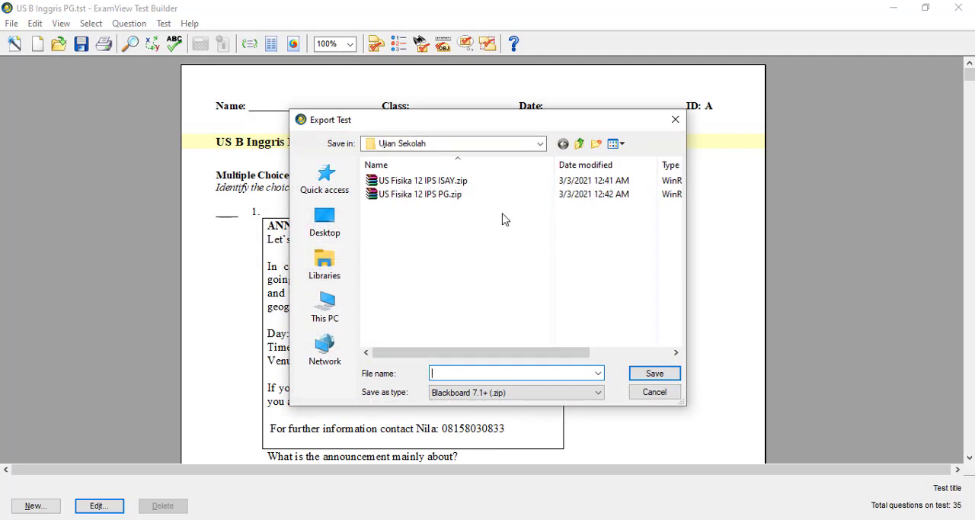
click(579, 144)
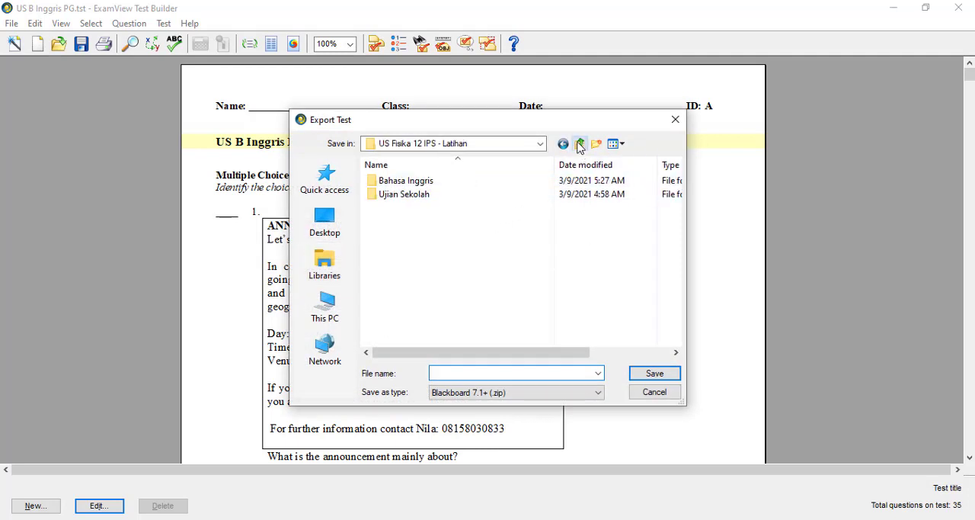
double_click(486, 184)
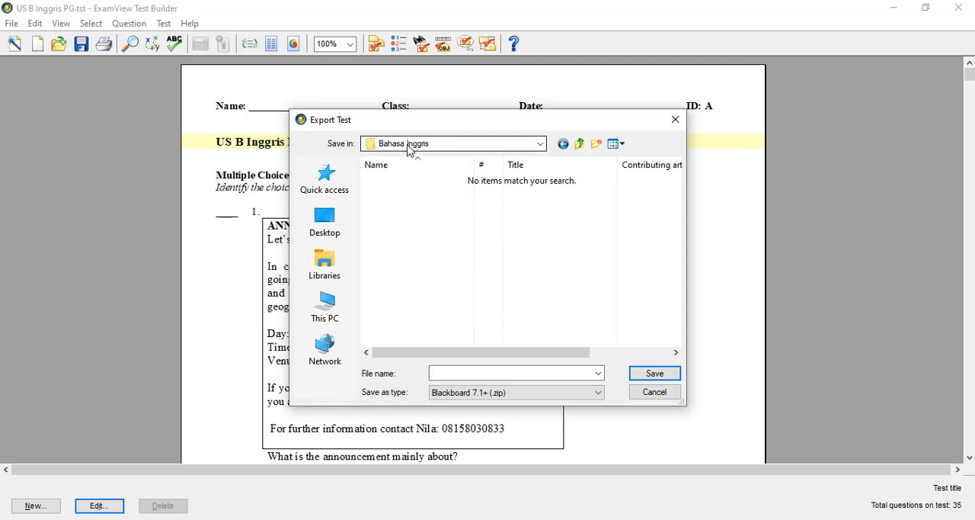
click(457, 373)
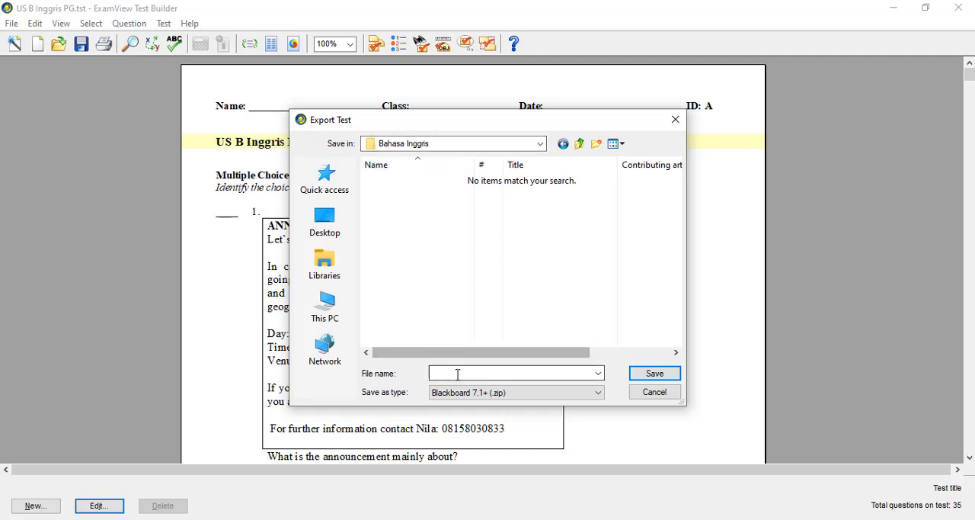
right_click(458, 373)
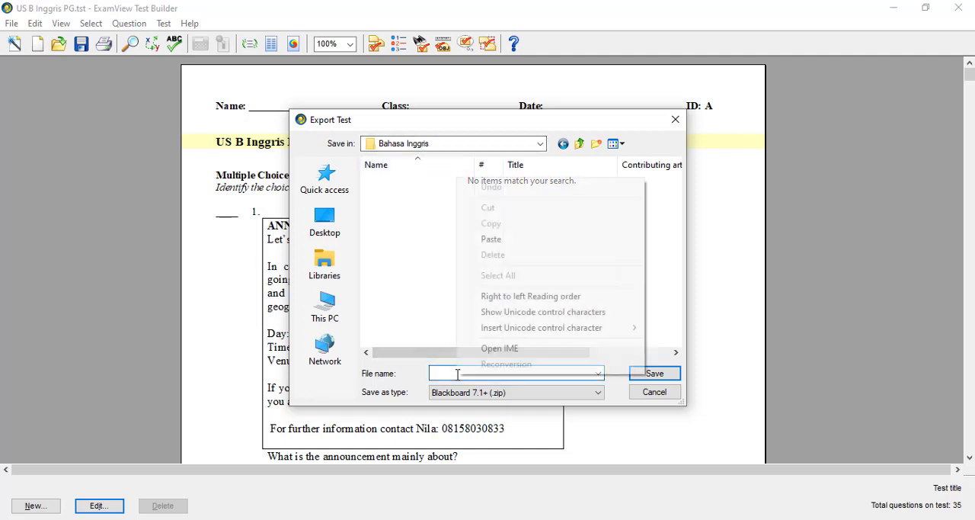
click(491, 239)
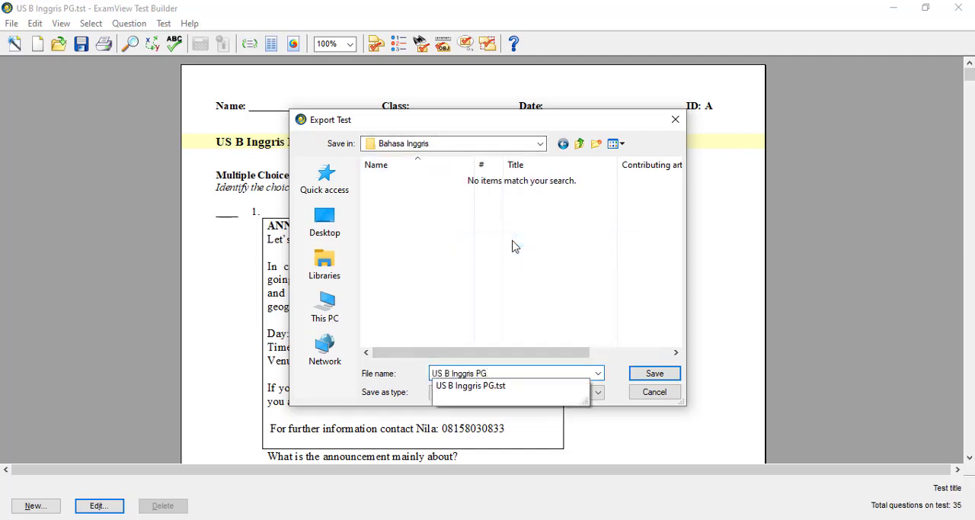
click(655, 373)
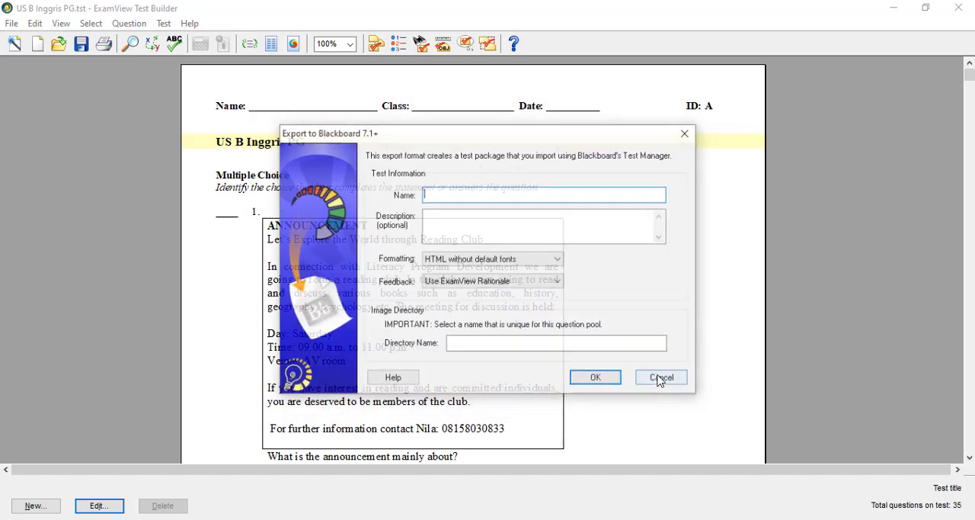
Step: Enter "US B Inggris PG" as the export's name, description and image directory name, and complete the export
right_click(515, 196)
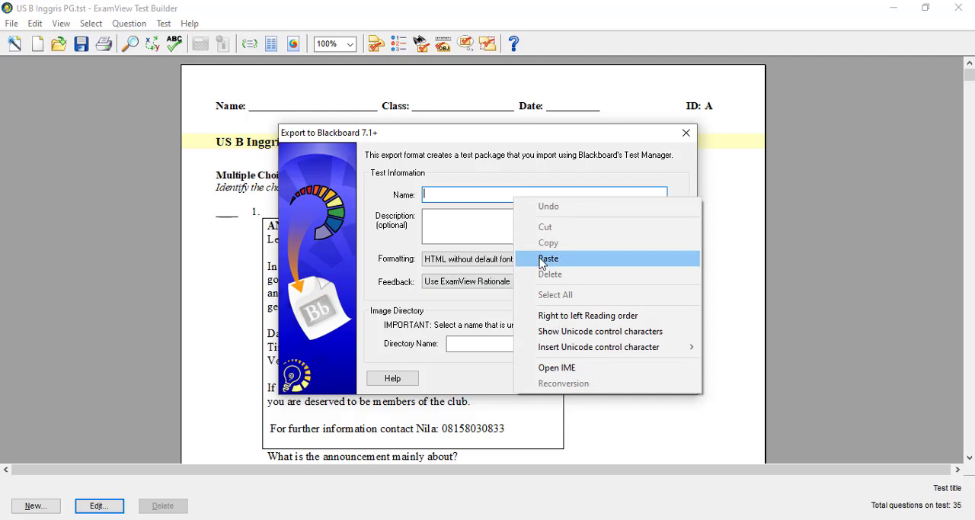
click(540, 257)
right_click(524, 220)
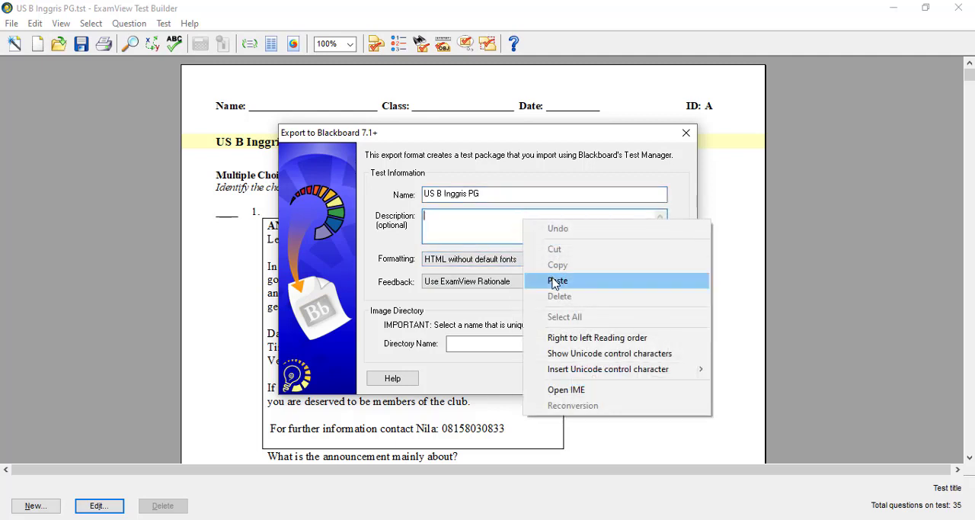
click(554, 281)
click(538, 343)
right_click(538, 343)
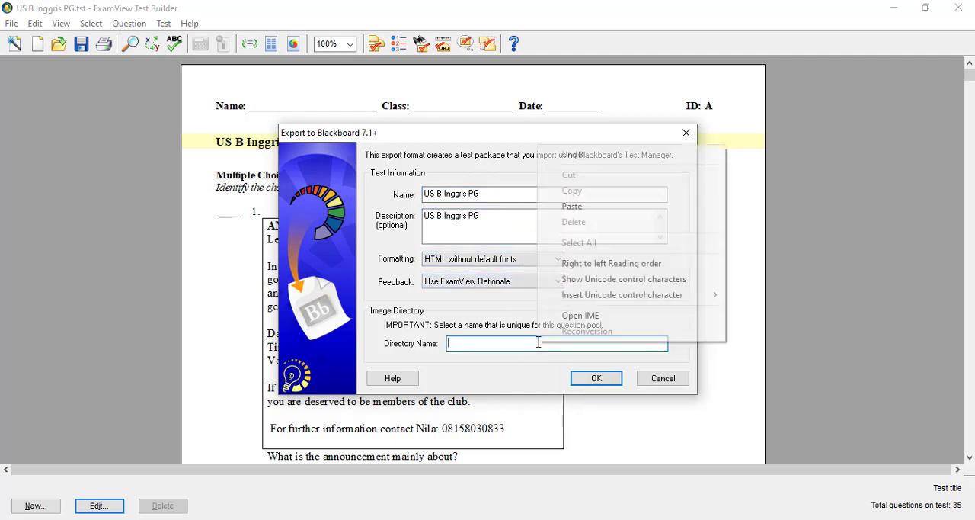
click(577, 206)
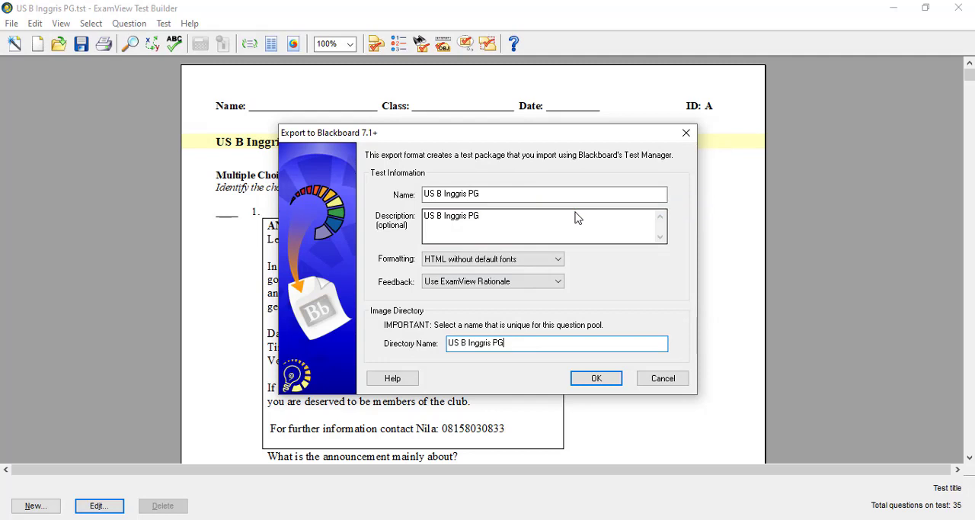
click(598, 380)
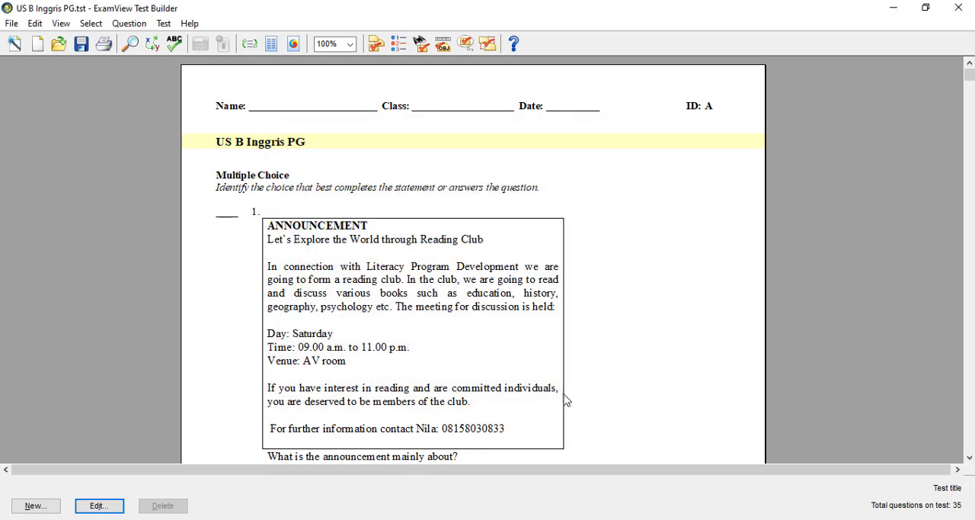
Step: Switch from the multiple-choice test to US B Inggris Listening.tst and set its test title to "US B Inggris Listening"
click(959, 14)
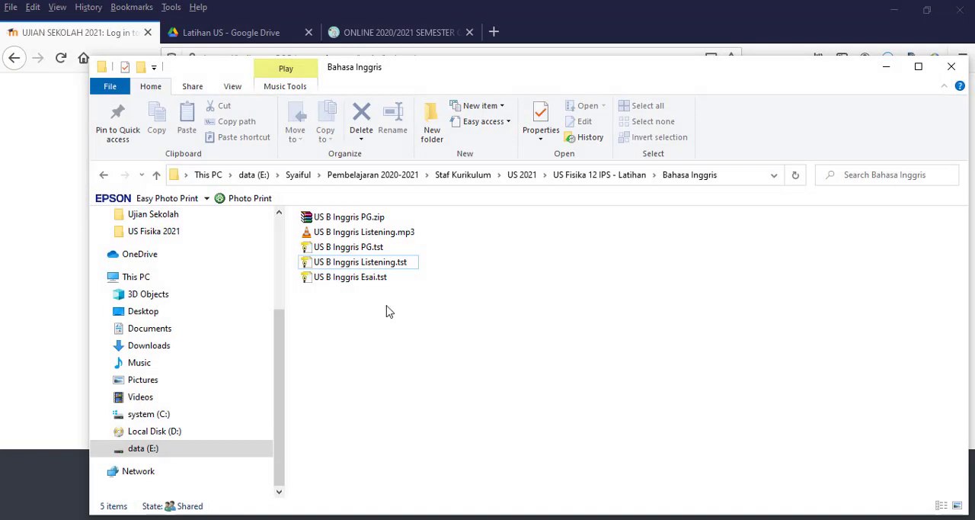
double_click(373, 268)
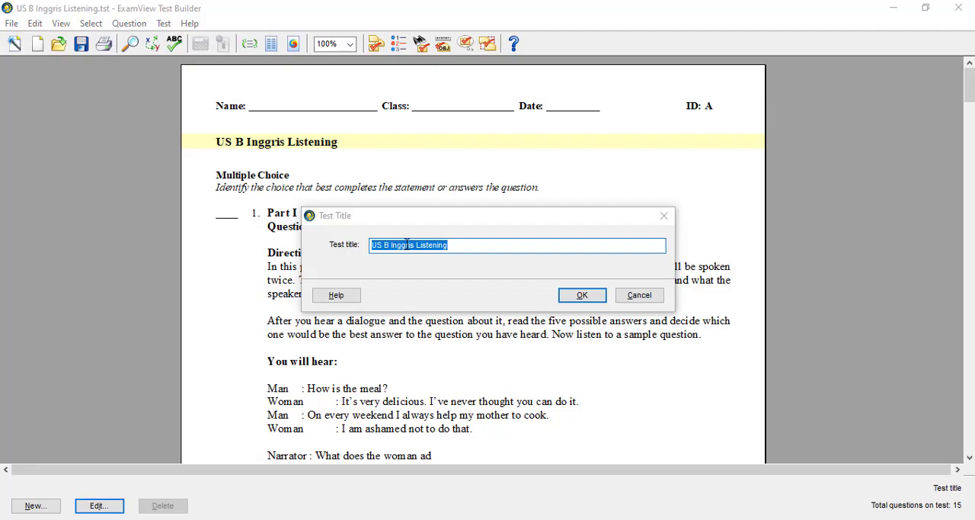
click(582, 295)
Step: Export the listening test in Blackboard 7.1+ format as "US B Inggris Listening", filling in the image directory with the same name
click(12, 24)
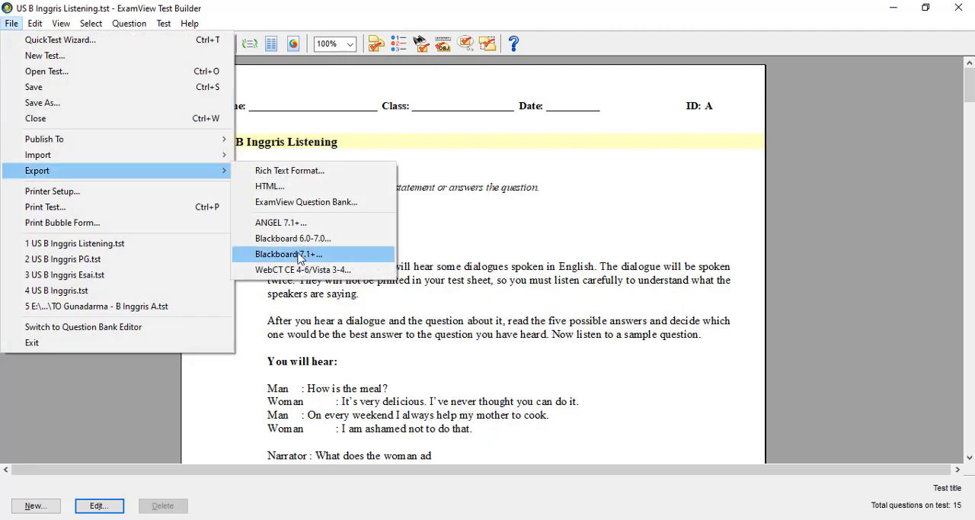
click(305, 254)
text(US B Inggris Listening)
click(653, 373)
click(525, 343)
text(US B Inggris Listening)
click(596, 378)
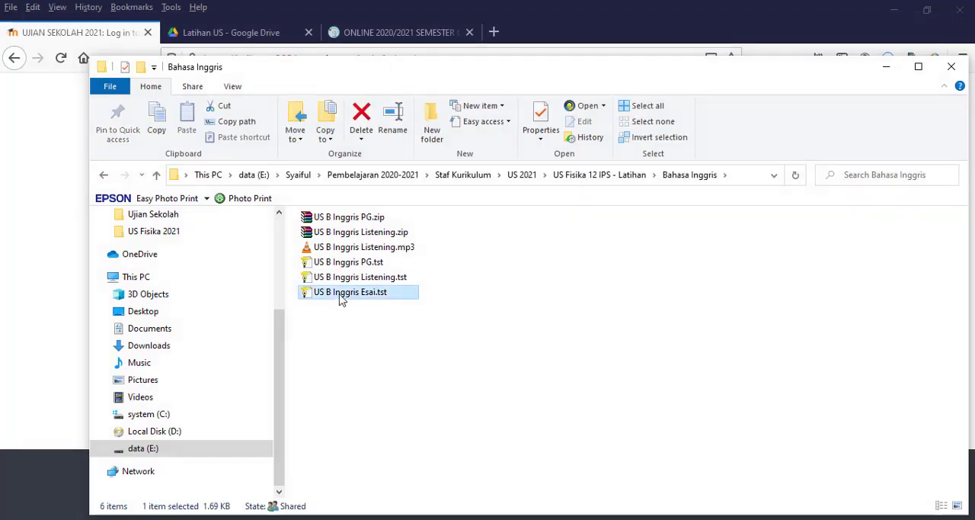
Step: Export the essay test US B Inggris Esai.tst in Blackboard 7.1+ format as "US B Inggris Esai", and close both the test and its folder
double_click(342, 295)
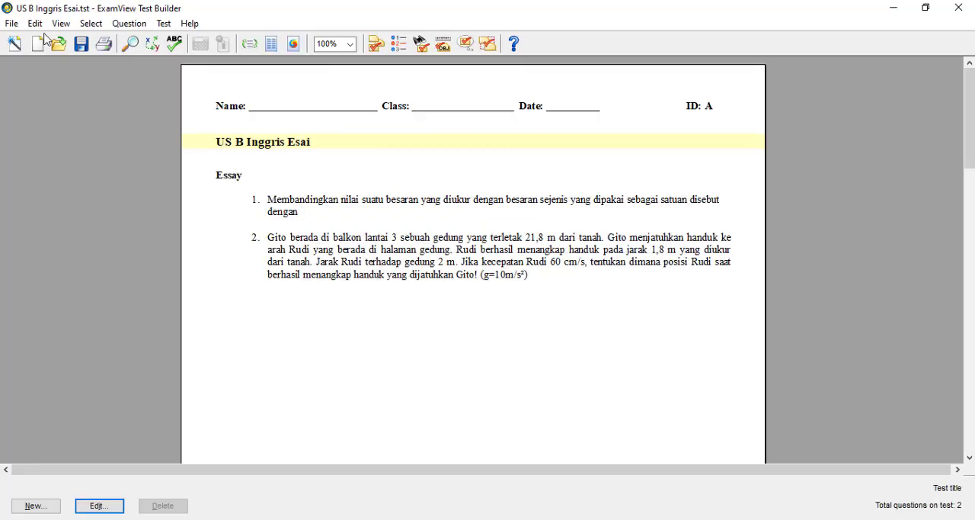
click(11, 23)
click(305, 255)
text(US B Inggris Esai)
click(654, 374)
click(527, 343)
key(ctrl+v)
click(597, 378)
click(958, 7)
click(467, 314)
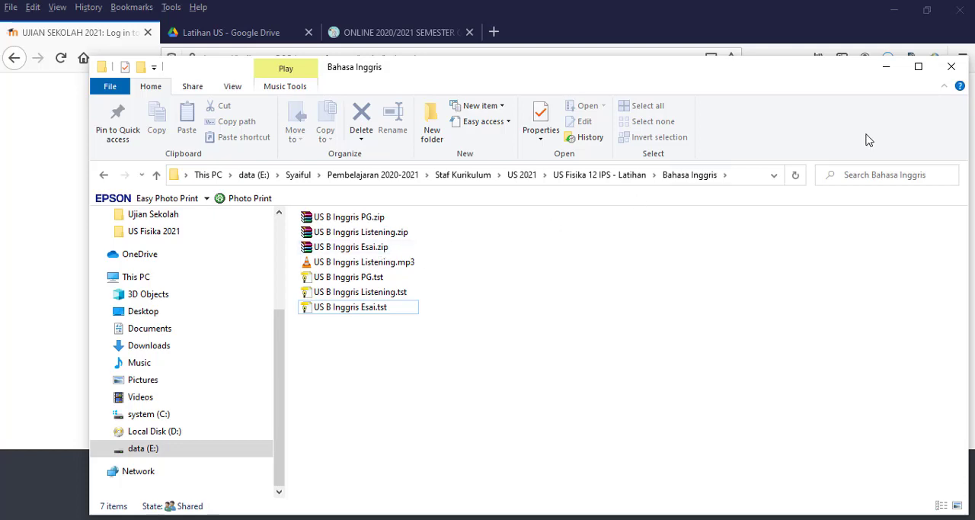
click(952, 66)
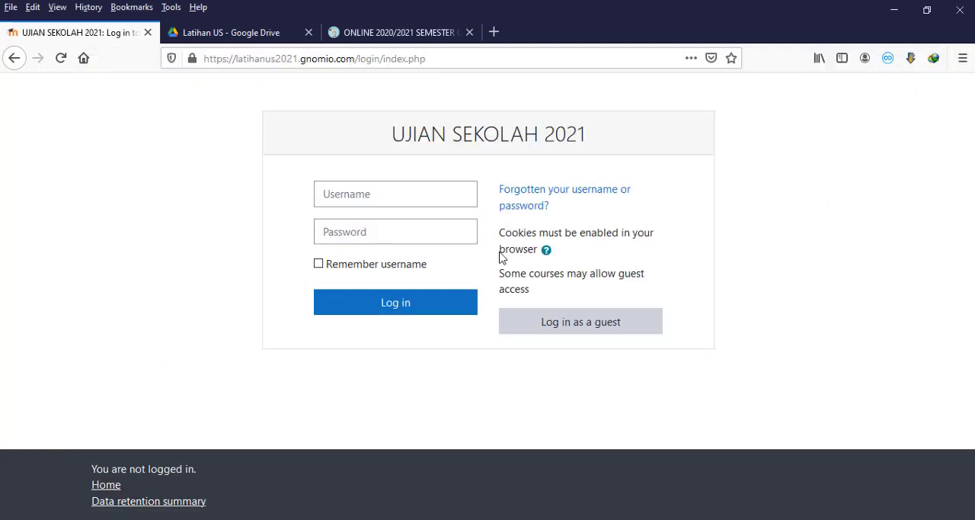
Step: Log in to the UJIAN SEKOLAH 2021 site with username guru56 and the account password, without saving the login in the browser
click(390, 195)
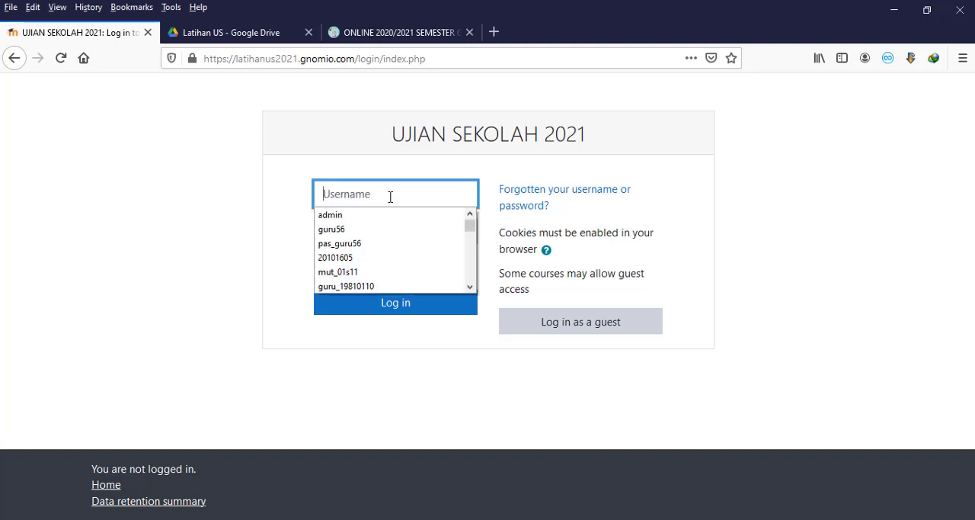
click(391, 229)
click(390, 233)
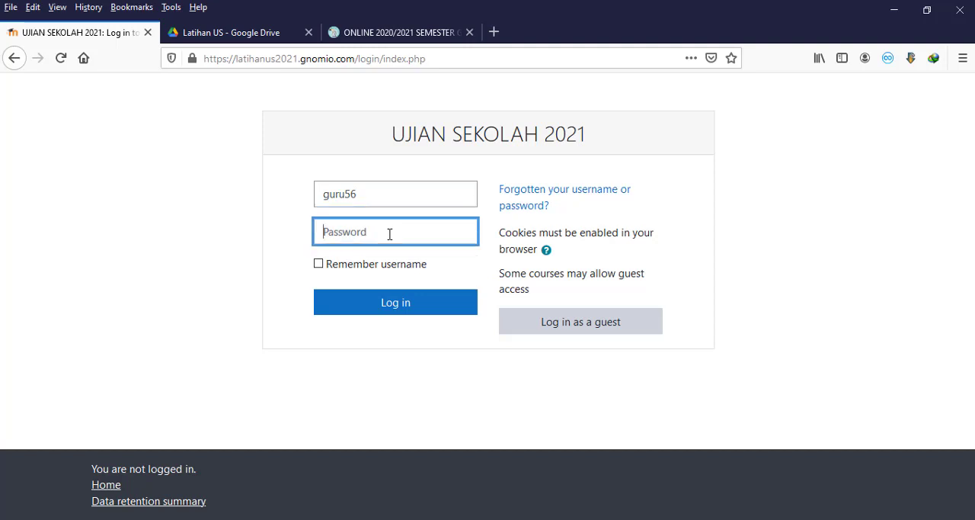
text(g)
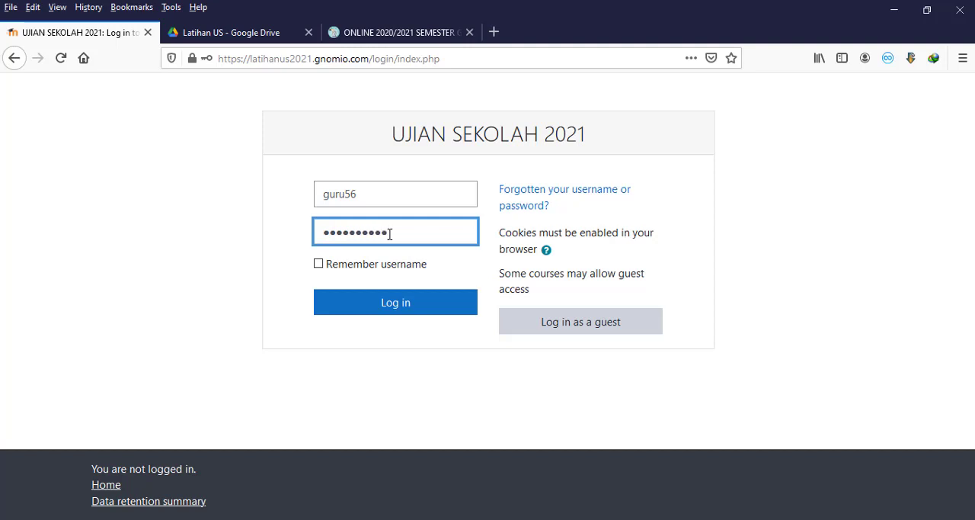
click(413, 303)
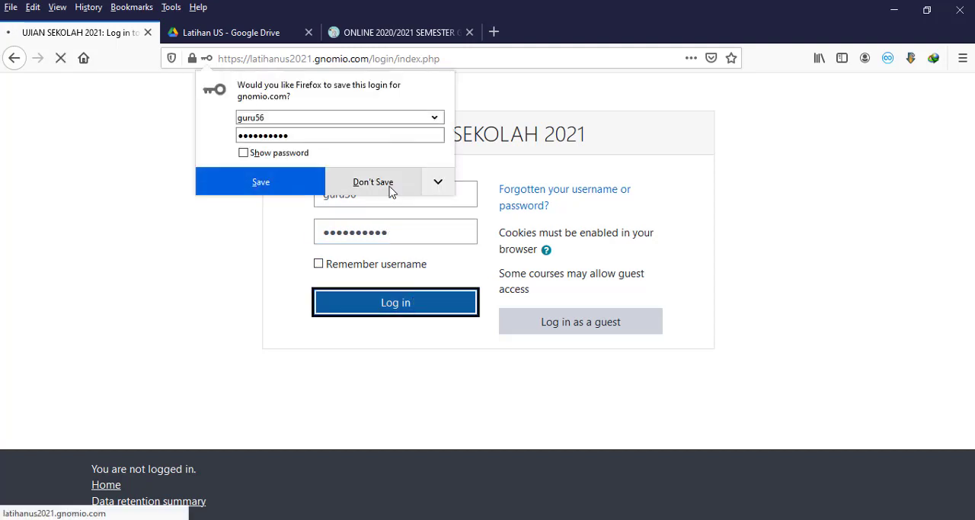
click(390, 190)
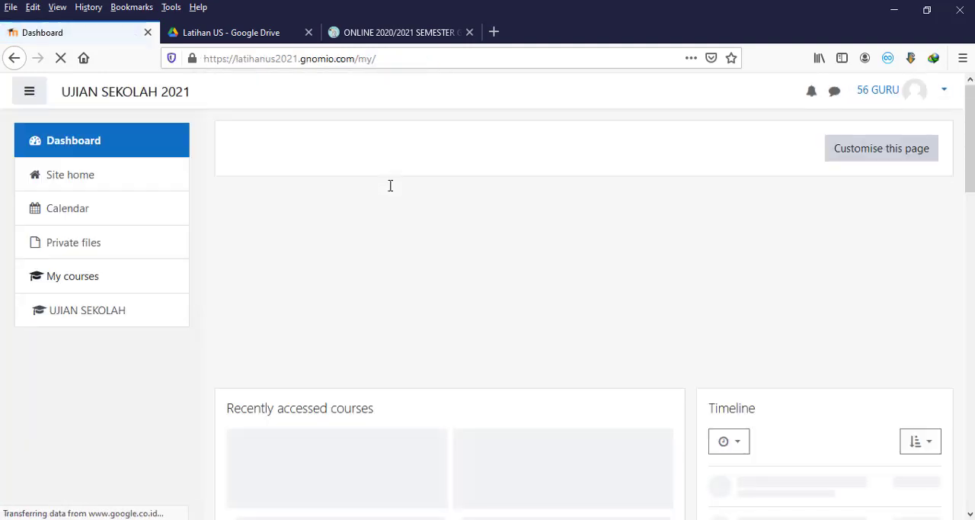
Step: Open the UJIAN SEKOLAH course from the dashboard
scroll(527, 239, down, 5)
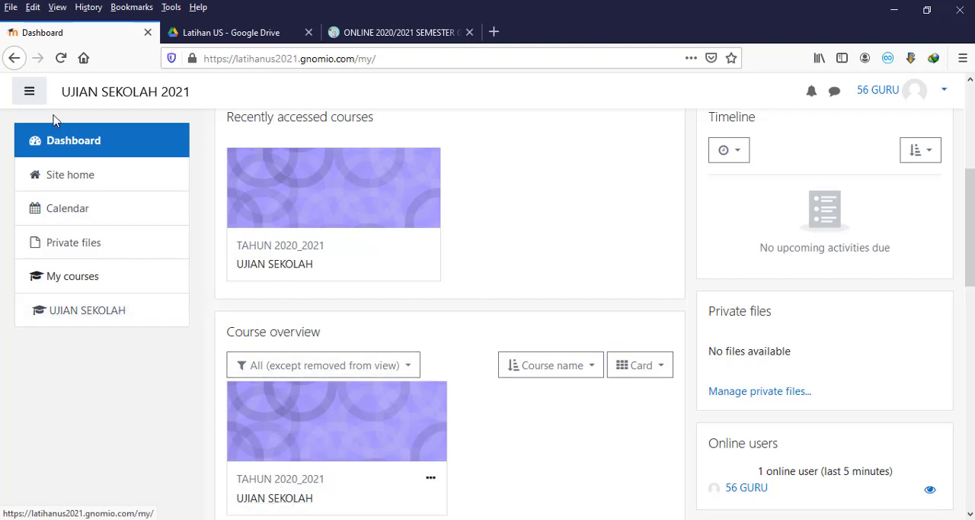
click(30, 93)
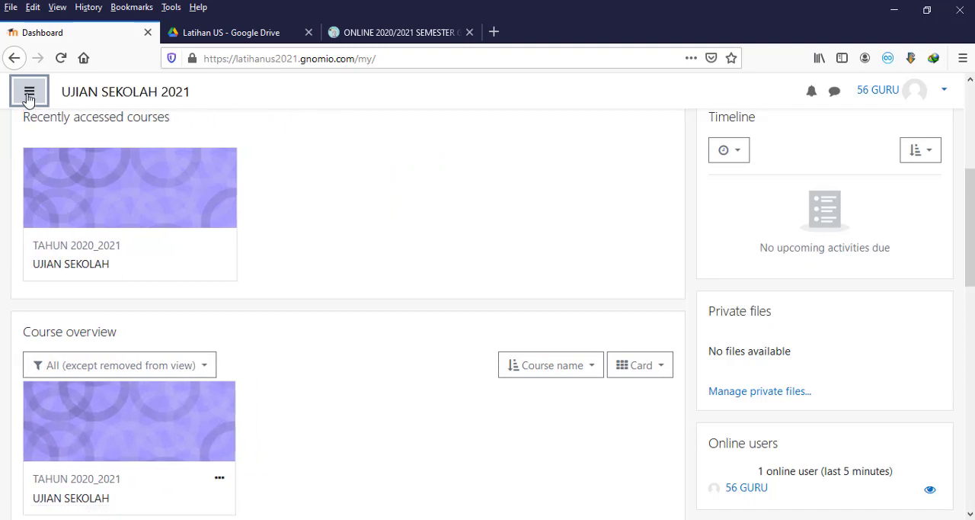
click(29, 93)
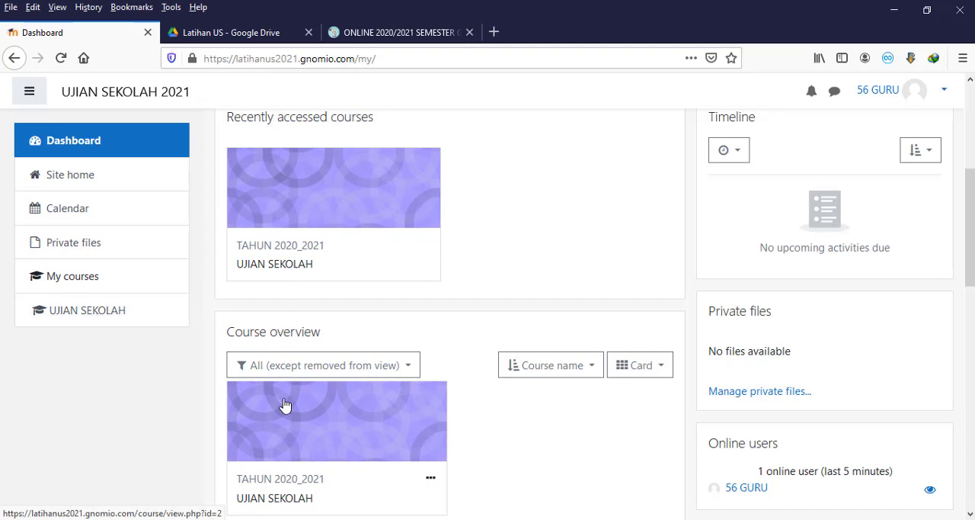
click(96, 311)
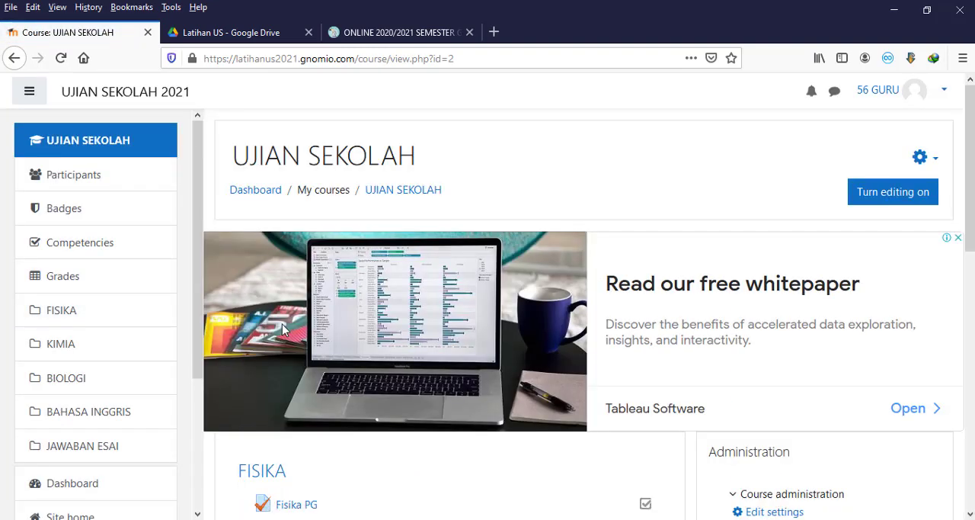
Step: Look through the course's subject sections from FISIKA to JAWABAN ESAI and the quizzes they contain
scroll(285, 324, down, 5)
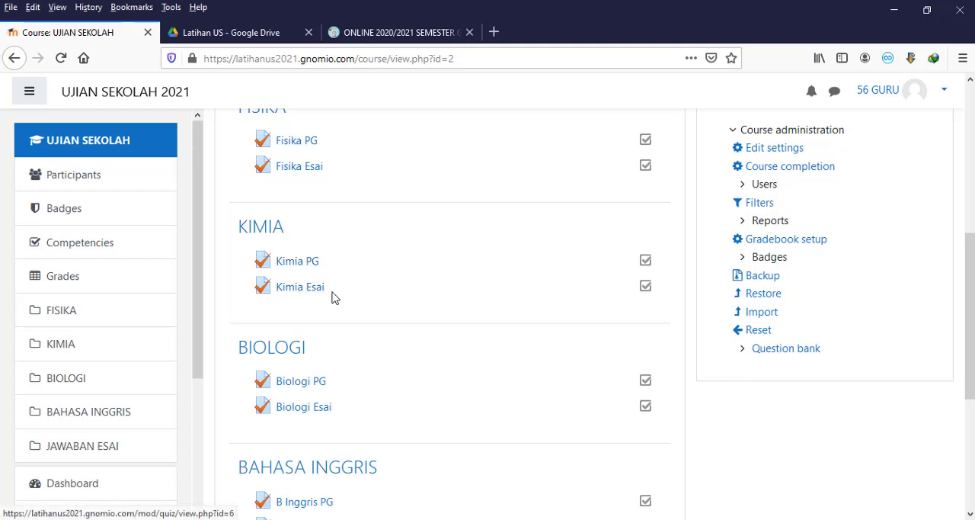
scroll(310, 351, down, 2)
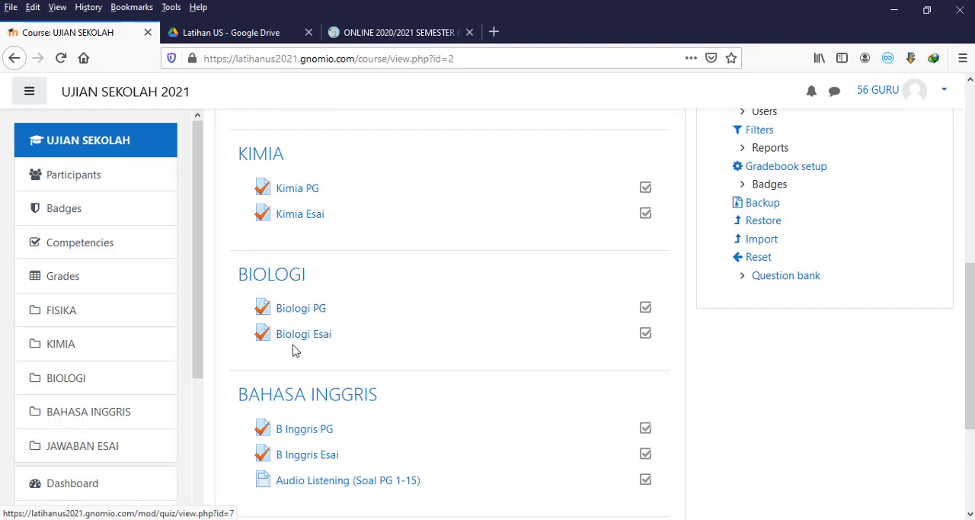
scroll(331, 351, down, 3)
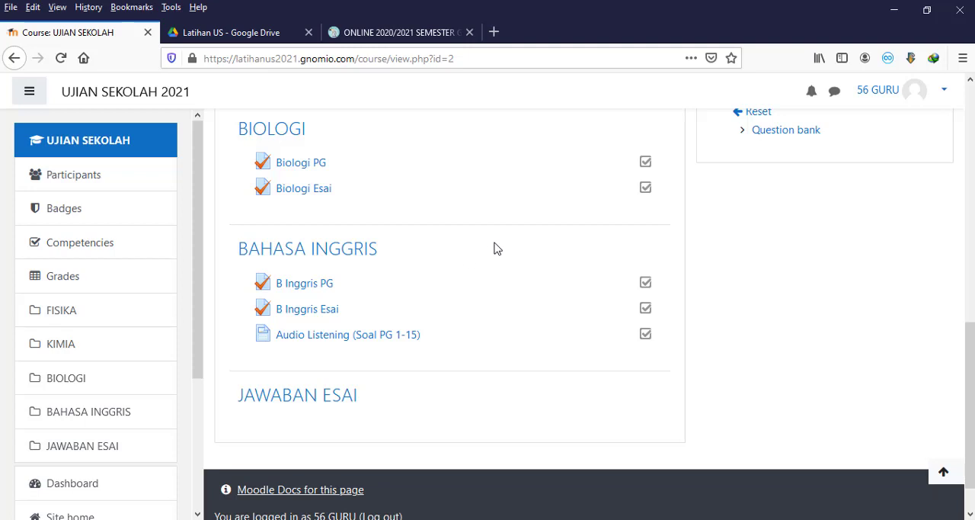
scroll(497, 249, up, 1)
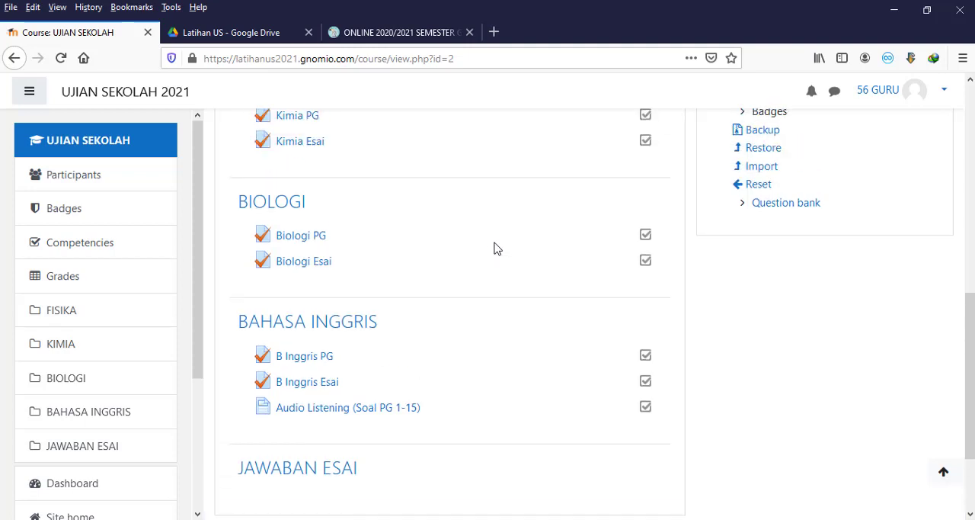
scroll(497, 247, up, 1)
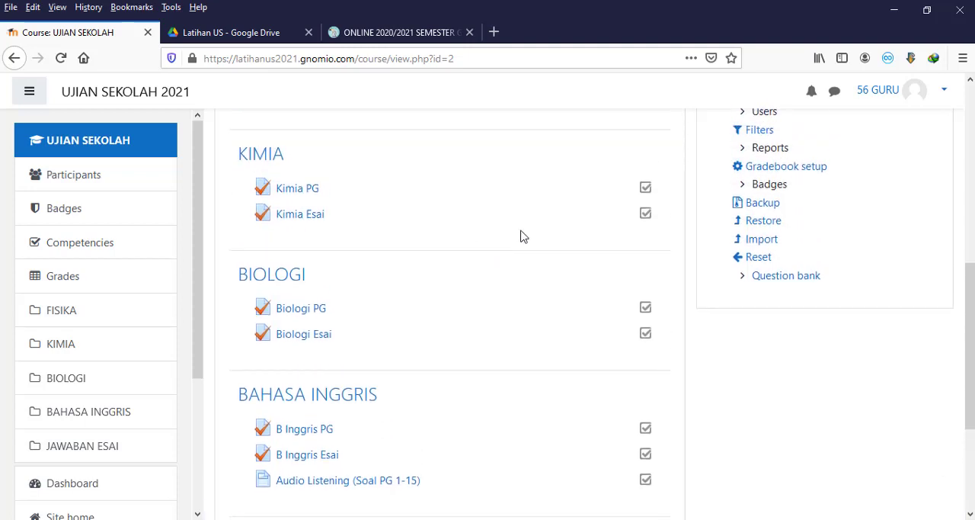
scroll(684, 254, up, 1)
scroll(684, 254, up, 1)
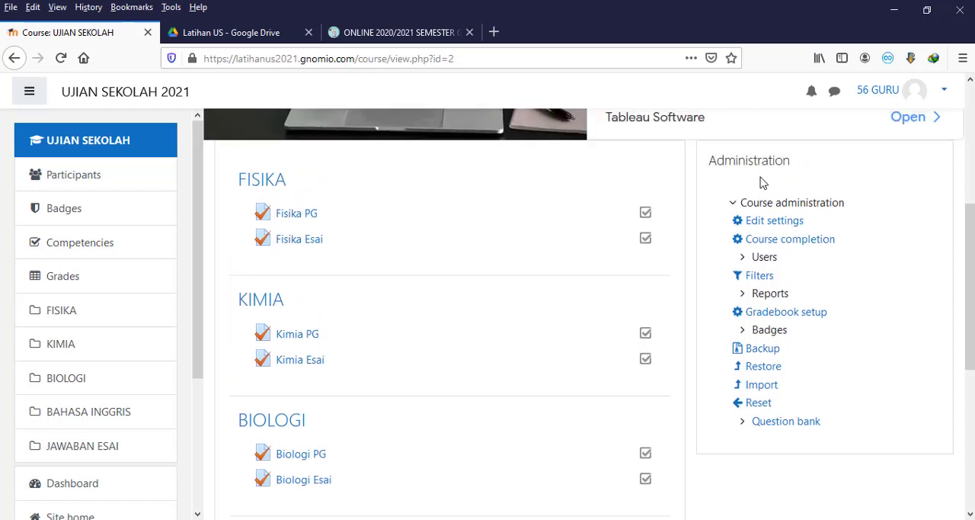
Step: Begin a question import in the course's question bank with Blackboard as the file format
click(762, 429)
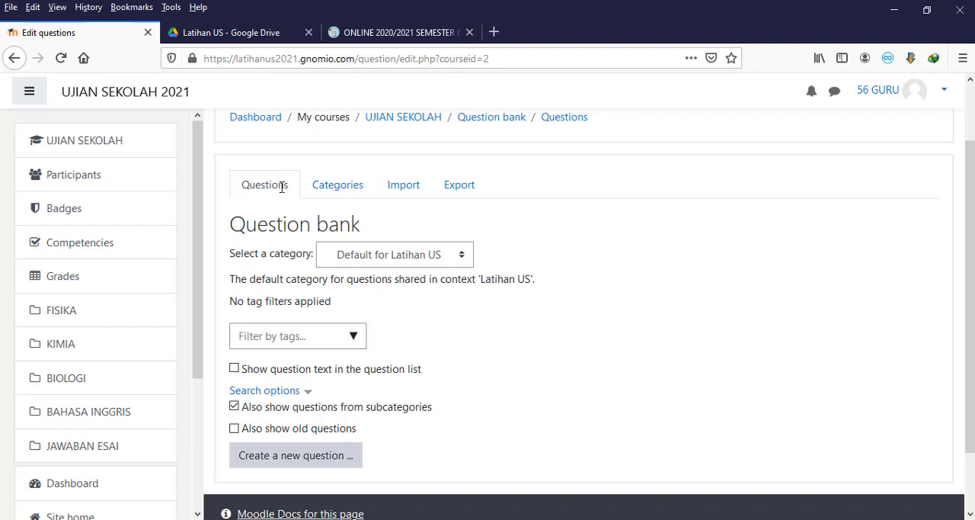
click(408, 194)
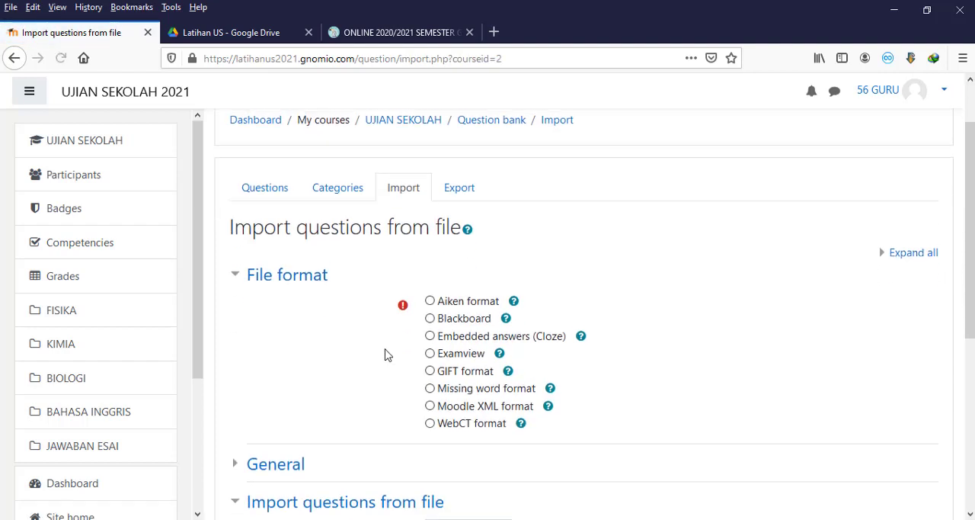
scroll(387, 355, down, 2)
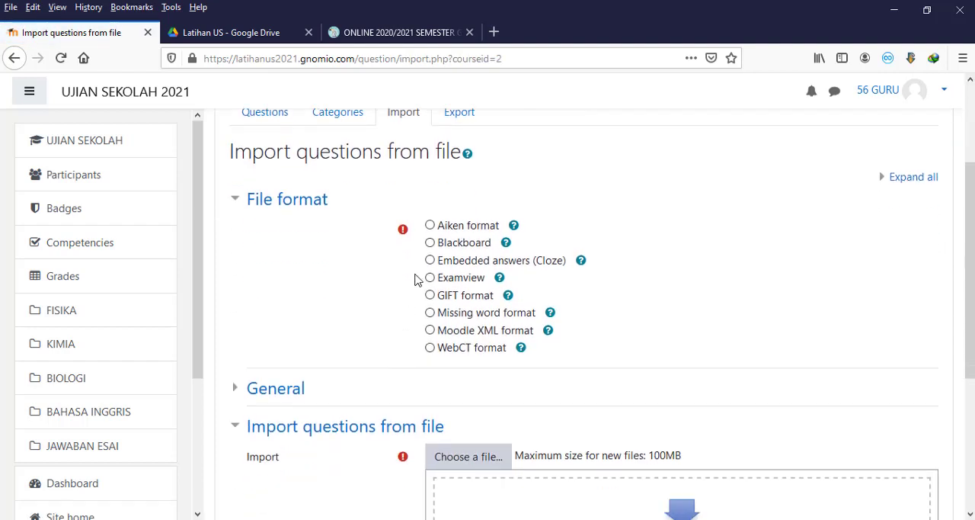
click(431, 243)
Step: Upload US B Inggris Esai.zip from the Bahasa Inggris folder as the file to import
scroll(373, 340, down, 4)
click(468, 313)
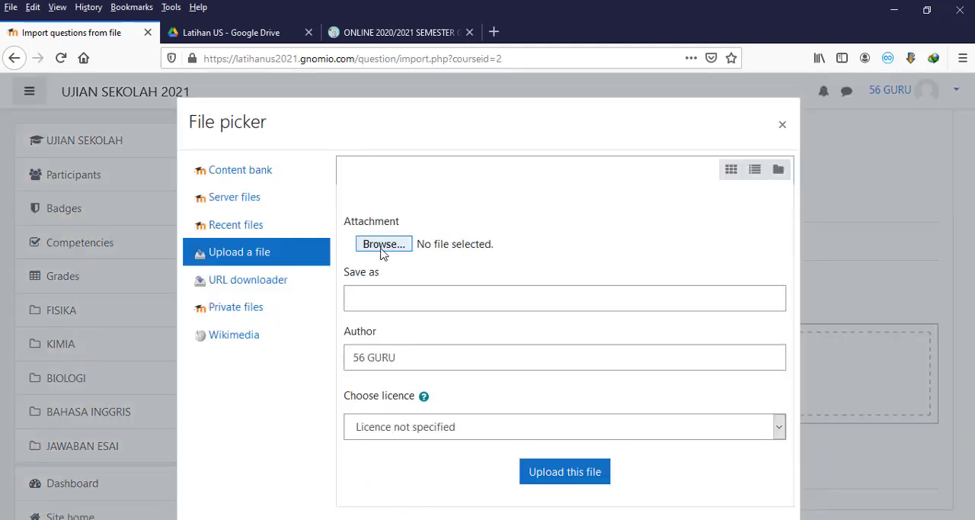
click(250, 172)
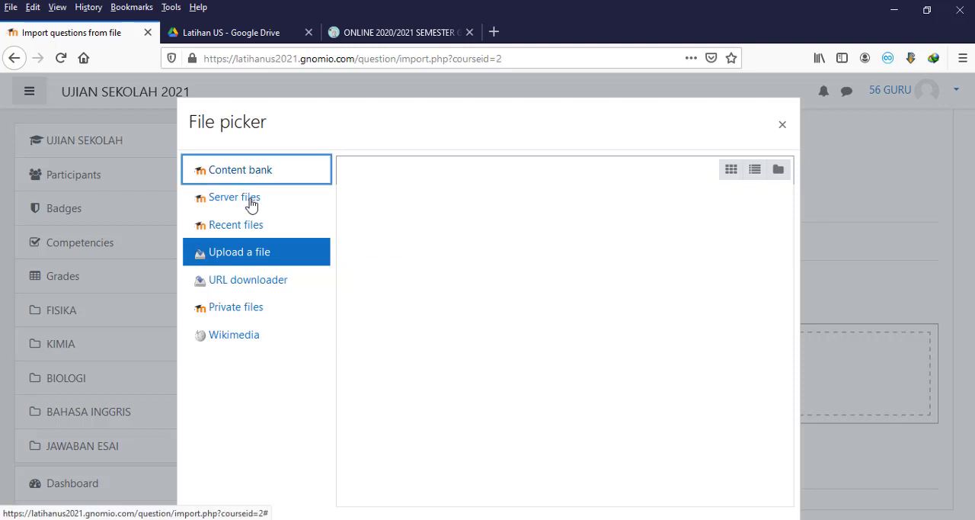
click(231, 258)
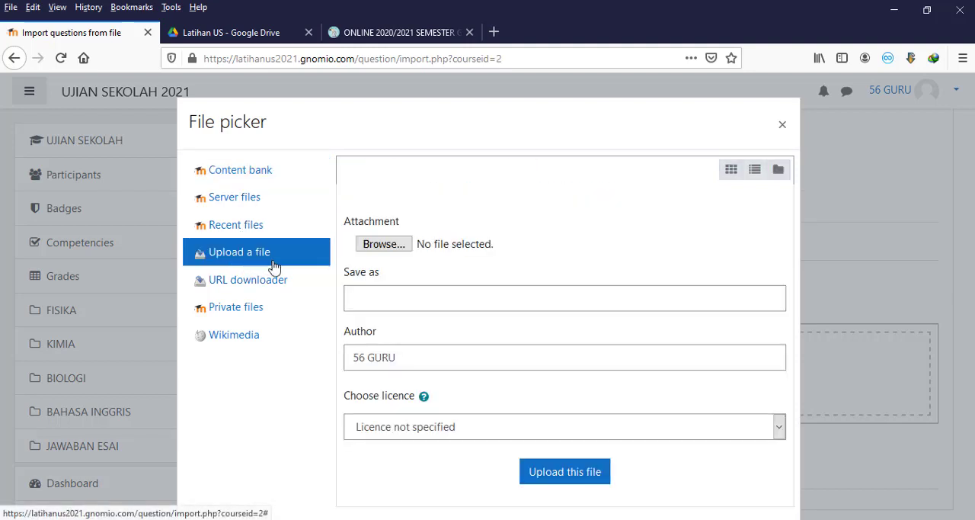
click(381, 244)
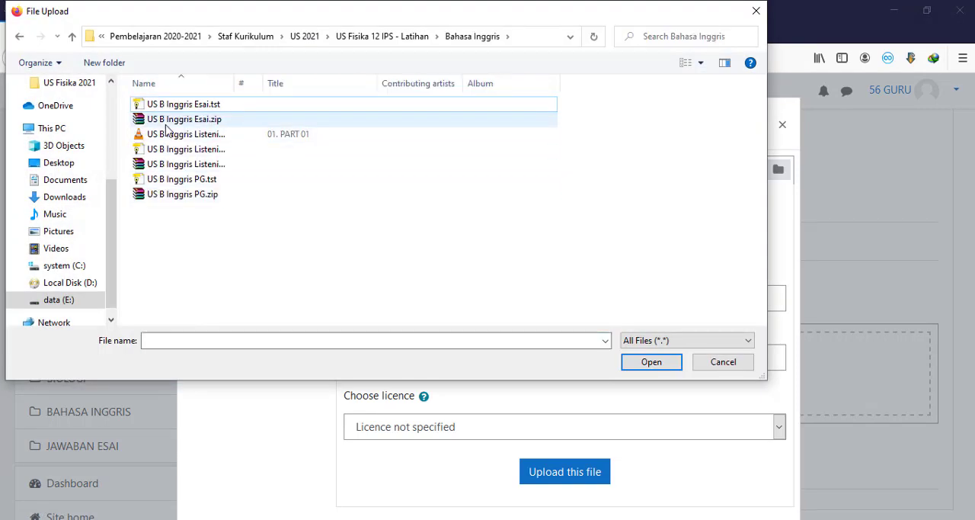
click(165, 122)
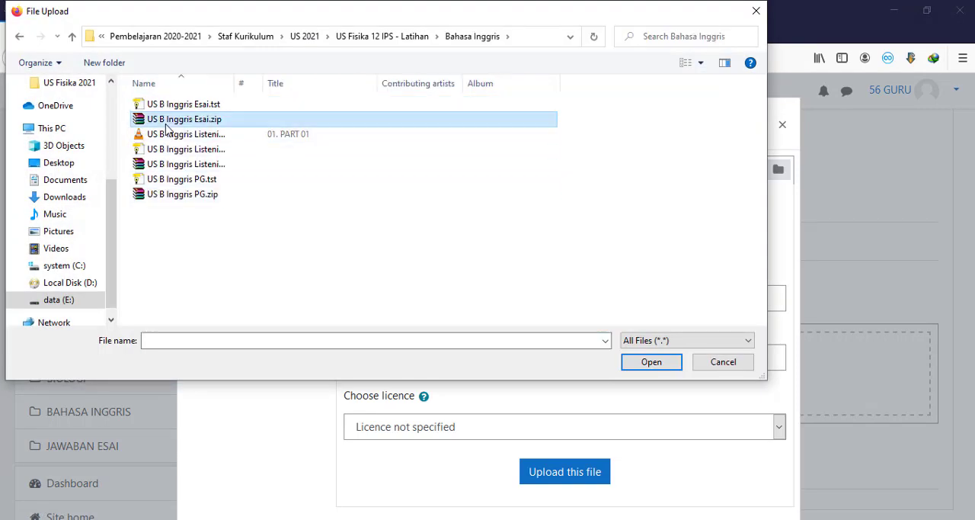
click(174, 164)
click(175, 199)
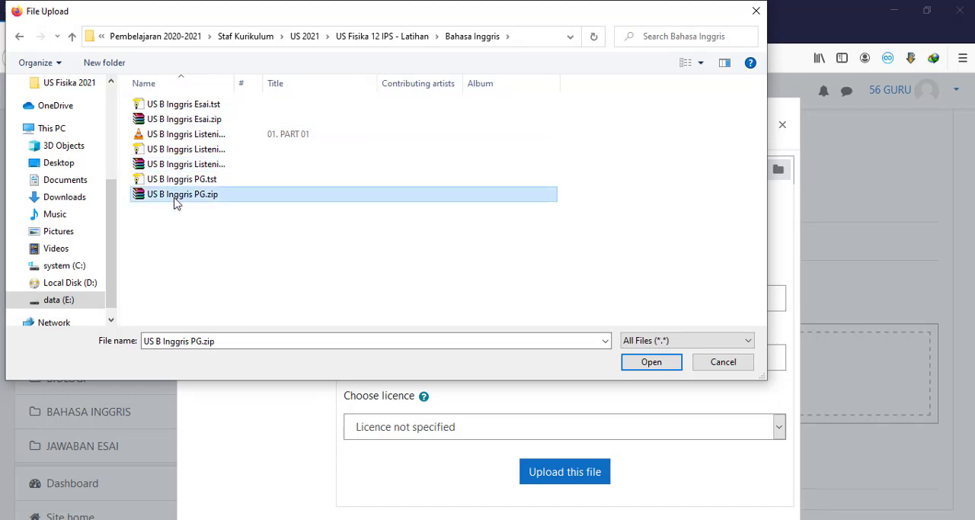
click(172, 121)
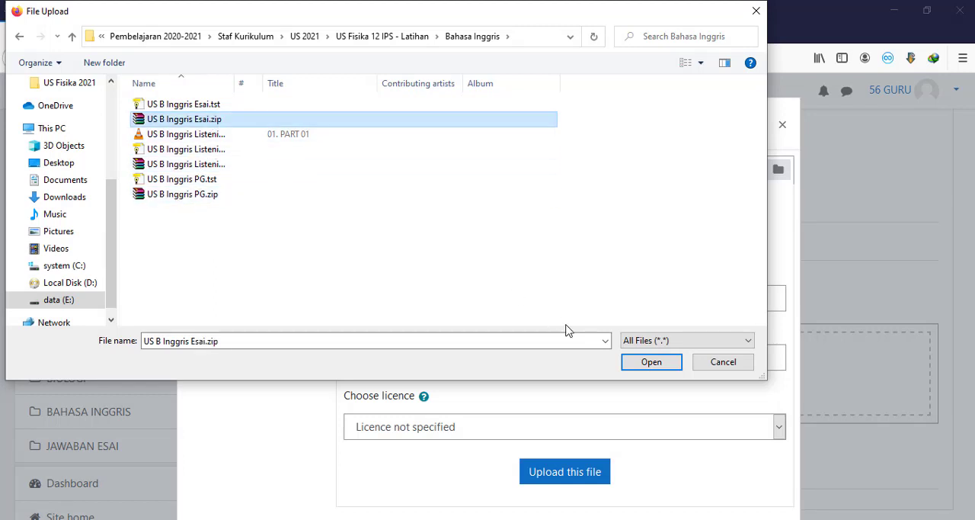
click(654, 362)
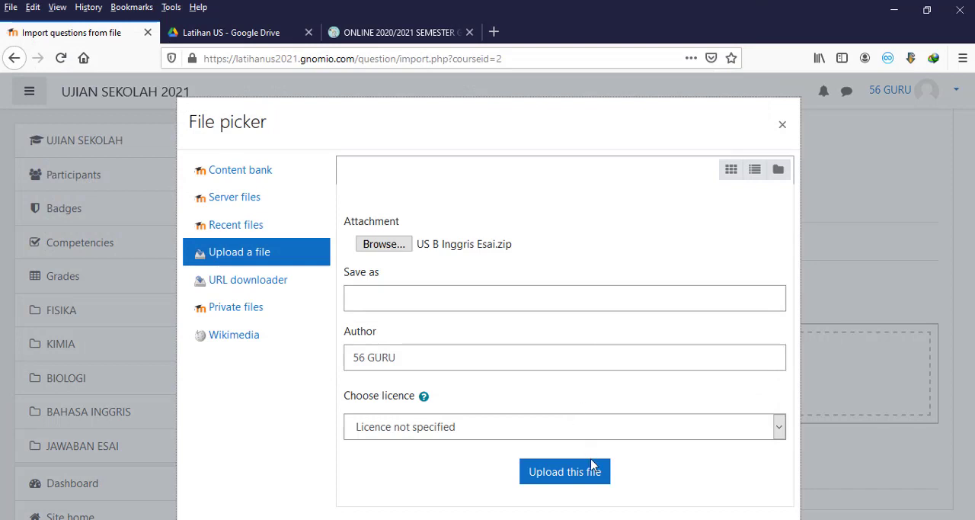
click(594, 468)
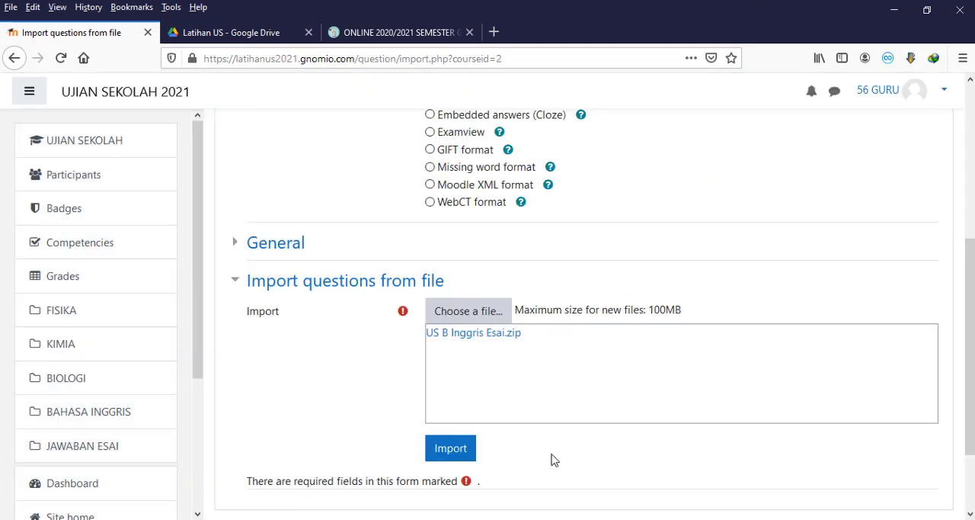
Step: Import the essay questions from the uploaded package and continue to the question bank
click(461, 449)
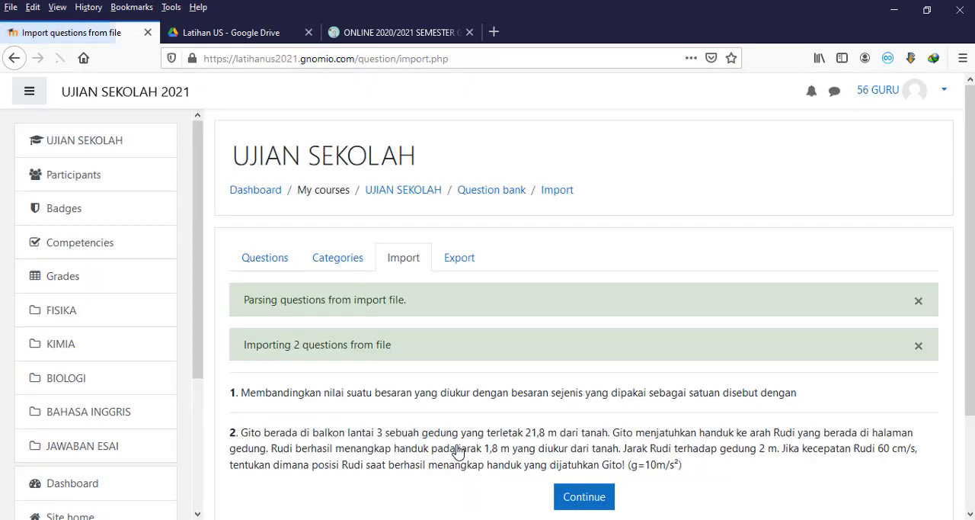
scroll(526, 480, down, 2)
click(593, 424)
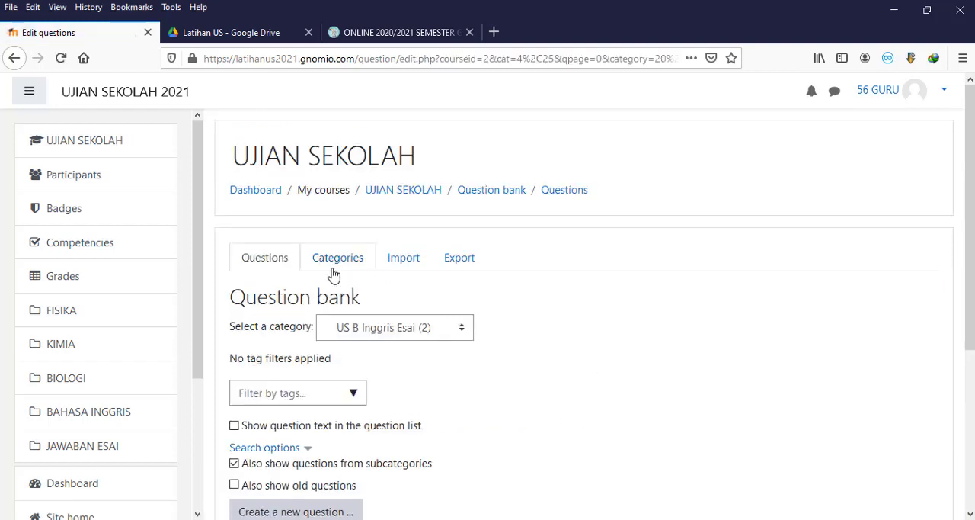
Step: Begin another question import in the course's question bank with Blackboard as the file format
click(405, 259)
scroll(407, 263, down, 2)
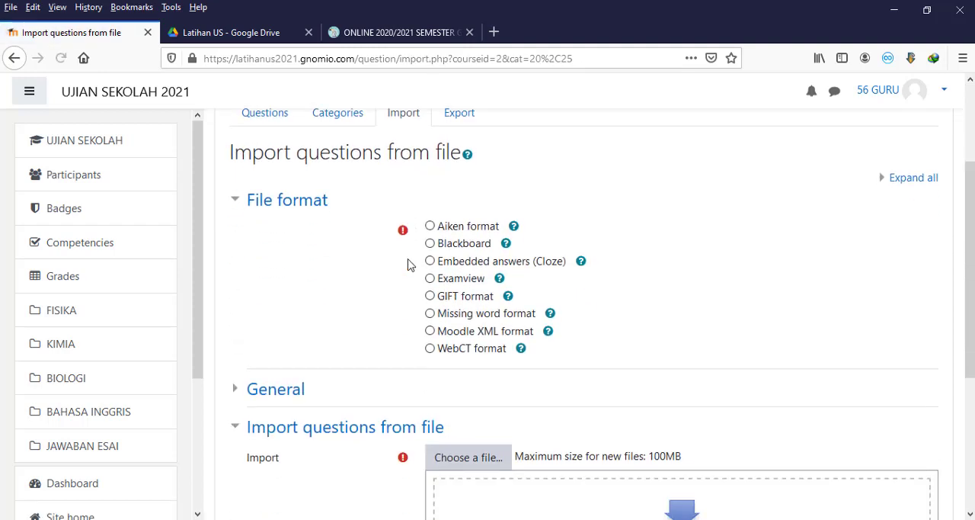
click(430, 244)
scroll(519, 226, down, 1)
scroll(525, 226, down, 2)
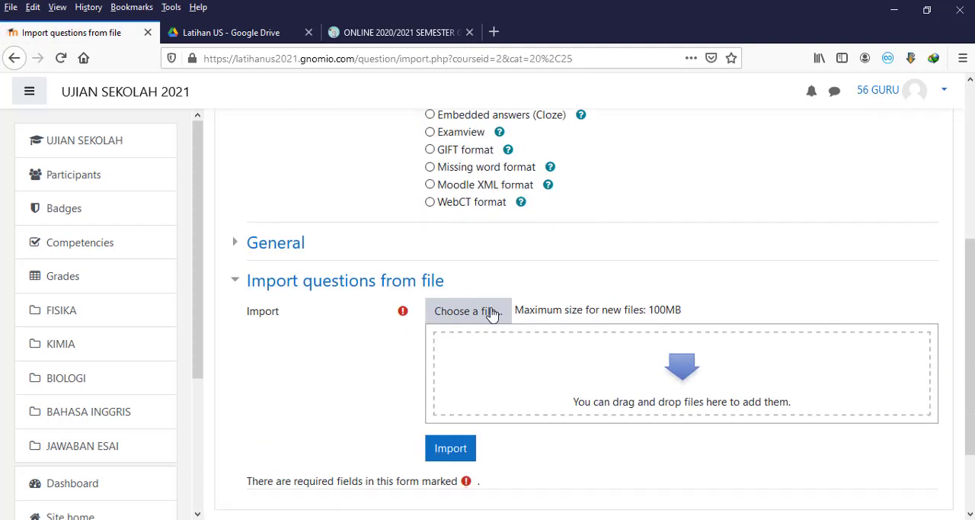
Step: Upload US B Inggris Listening.zip from the Bahasa Inggris folder as the file to import
click(495, 312)
click(400, 246)
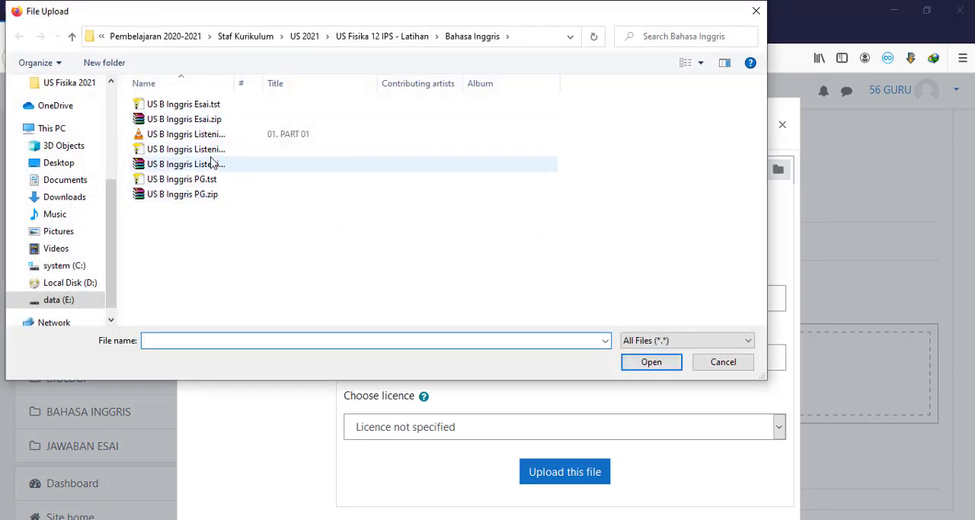
click(212, 170)
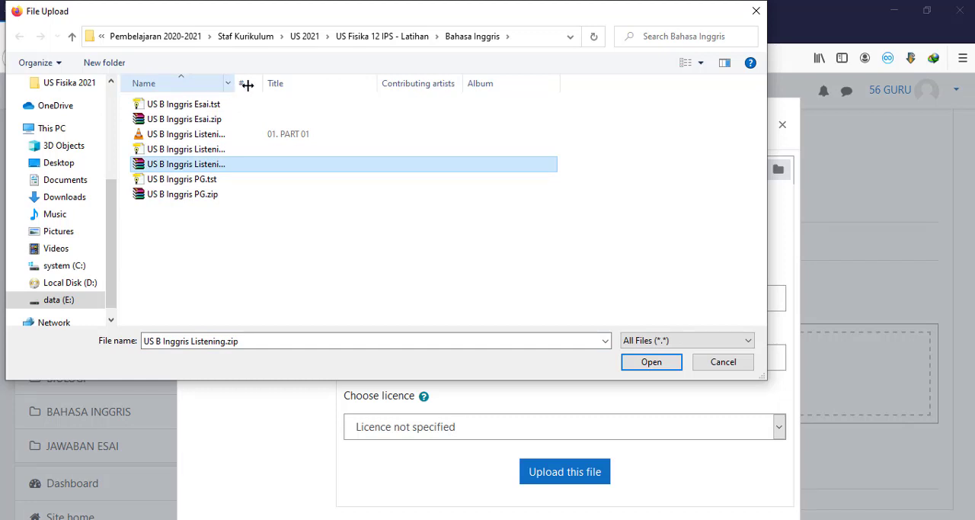
drag(247, 84, 320, 83)
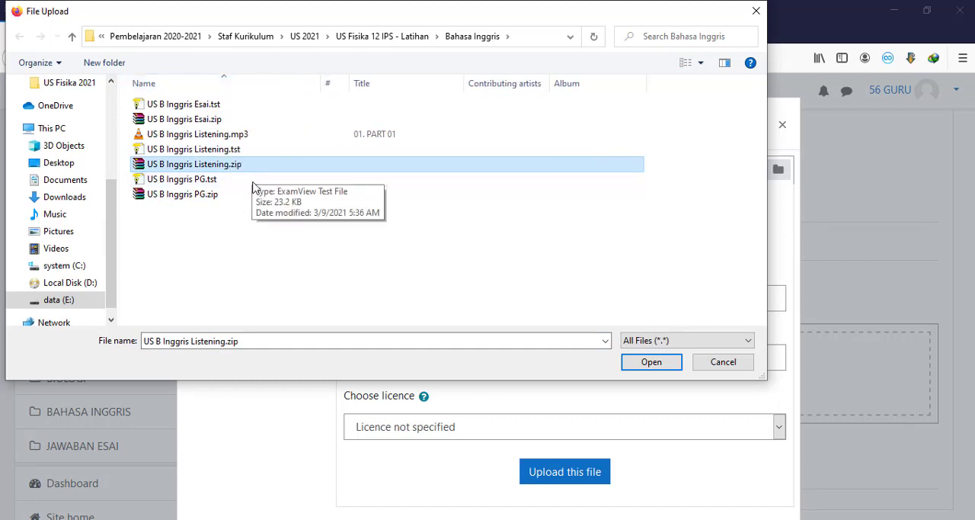
click(644, 363)
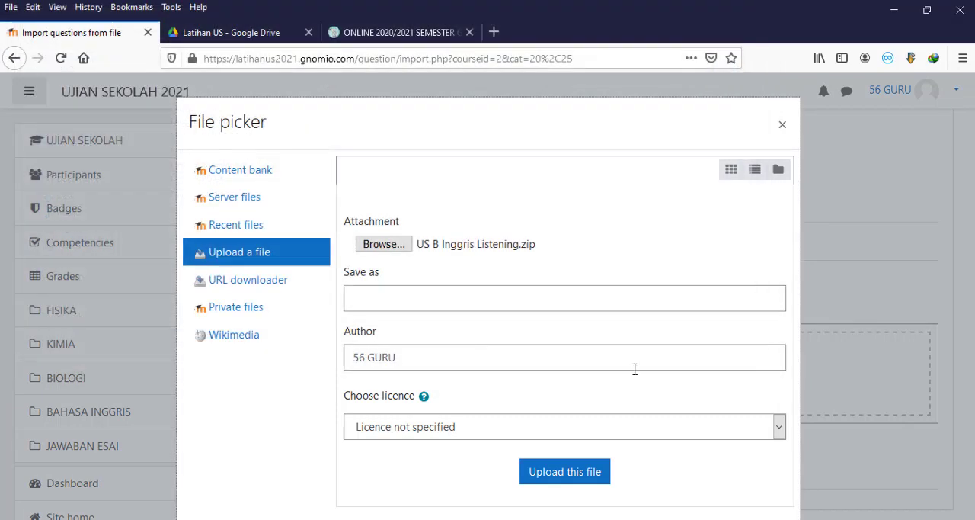
click(570, 471)
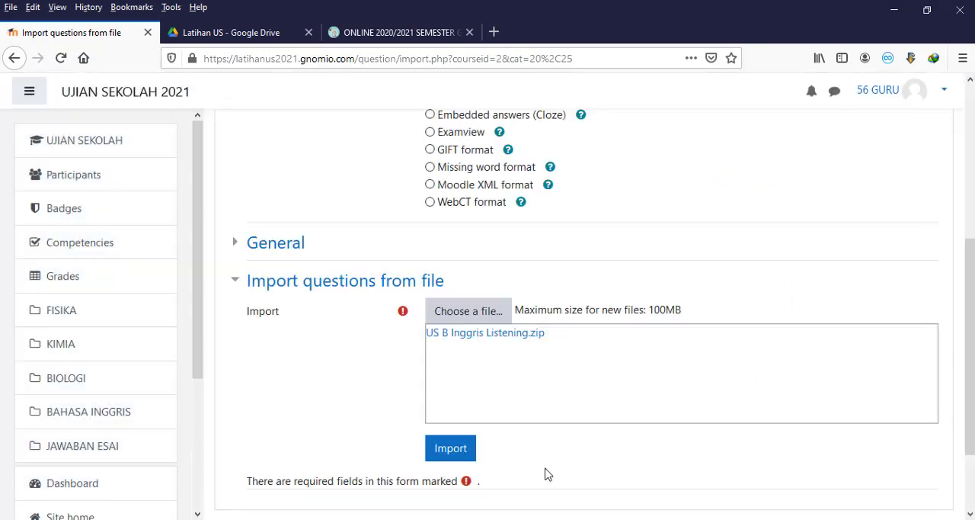
Step: Import the listening questions from the uploaded package and continue to the question bank
scroll(518, 461, down, 2)
click(451, 377)
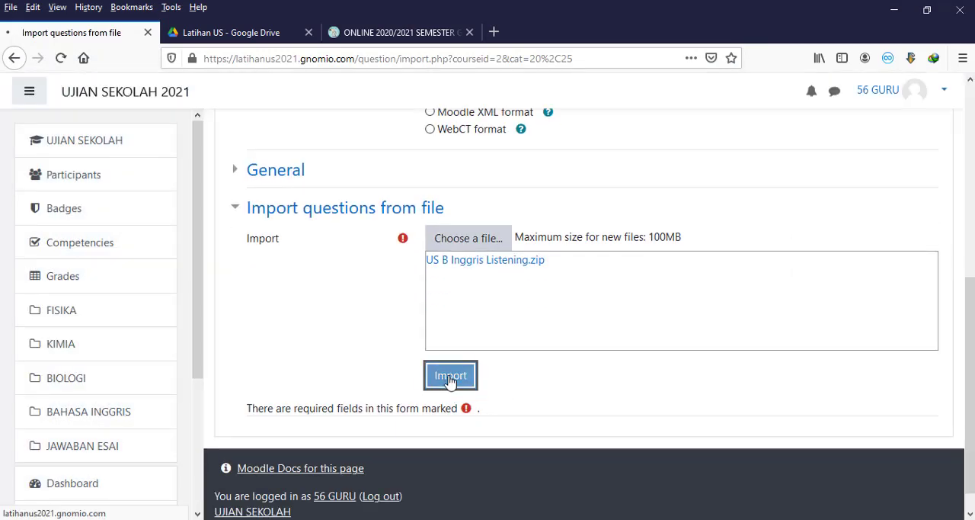
scroll(449, 381, down, 4)
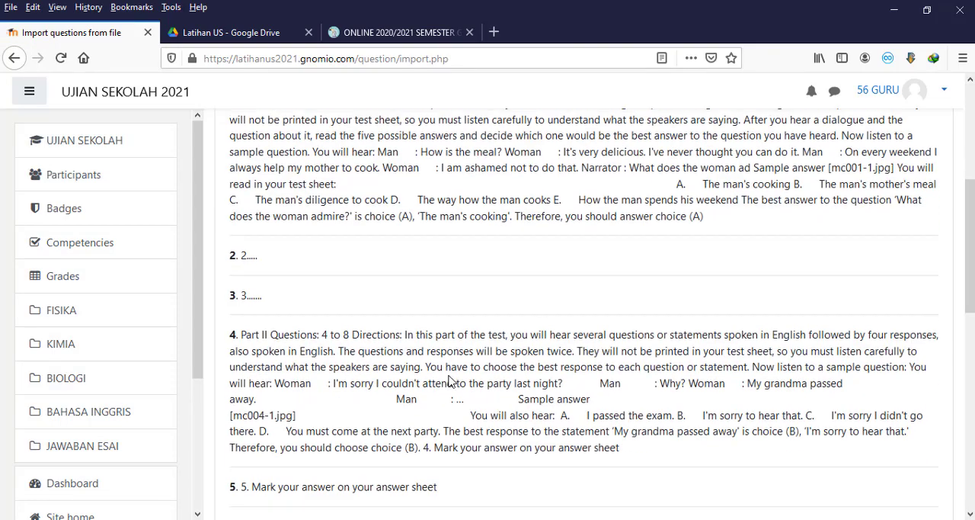
scroll(457, 389, down, 8)
click(579, 382)
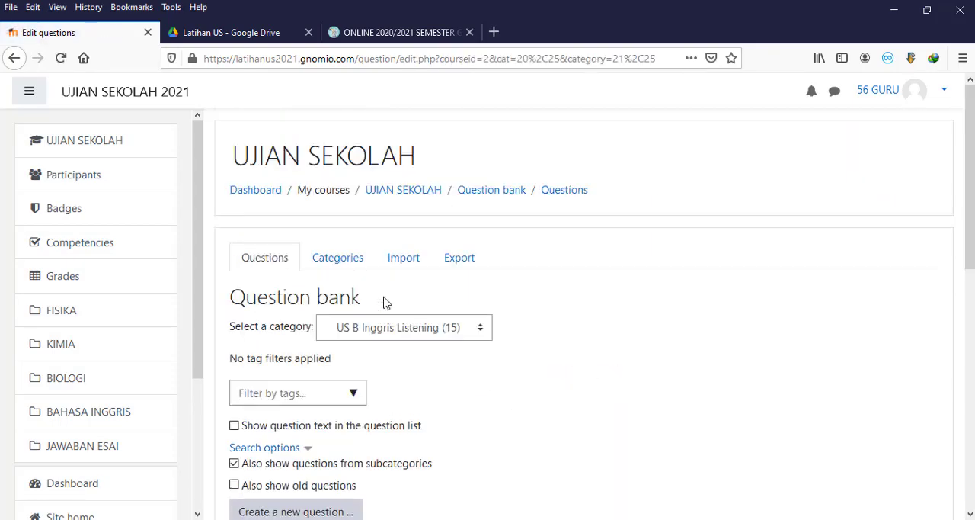
Step: Check the question bank's category list and begin a further import in Blackboard format
click(358, 264)
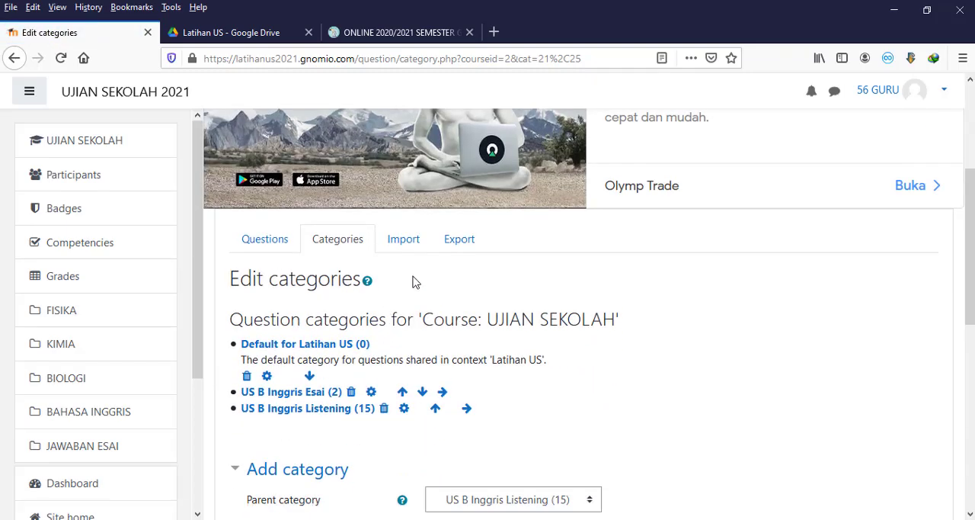
click(409, 244)
scroll(420, 261, down, 3)
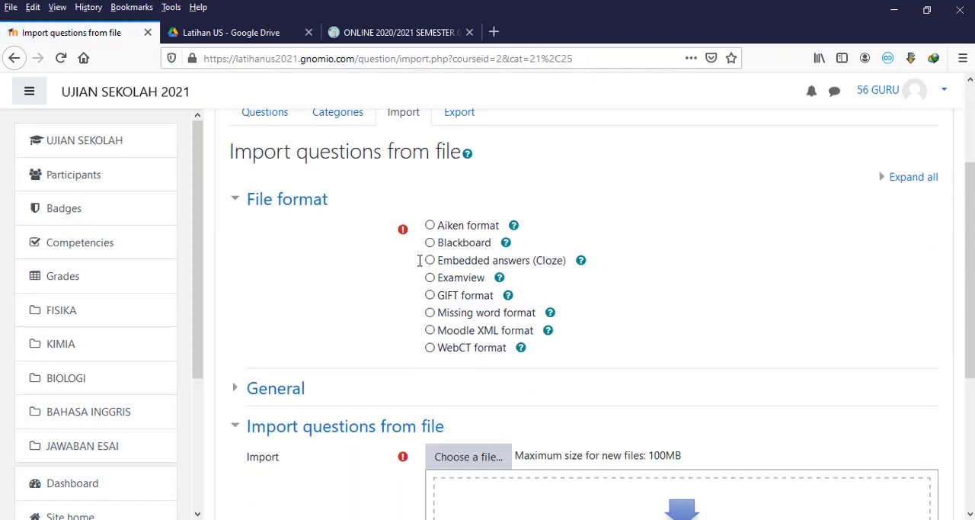
Step: Upload US B Inggris PG.zip from the Bahasa Inggris folder as the file to import
click(505, 457)
click(381, 244)
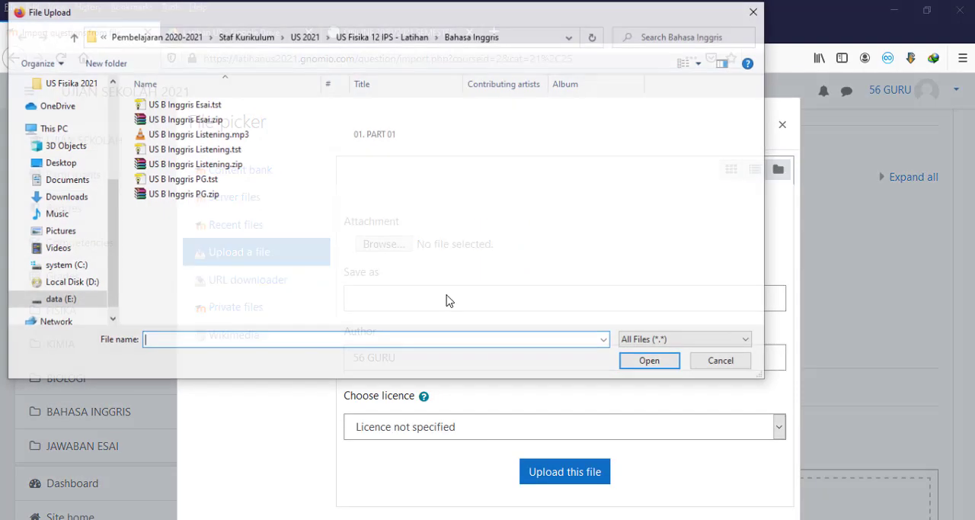
click(185, 193)
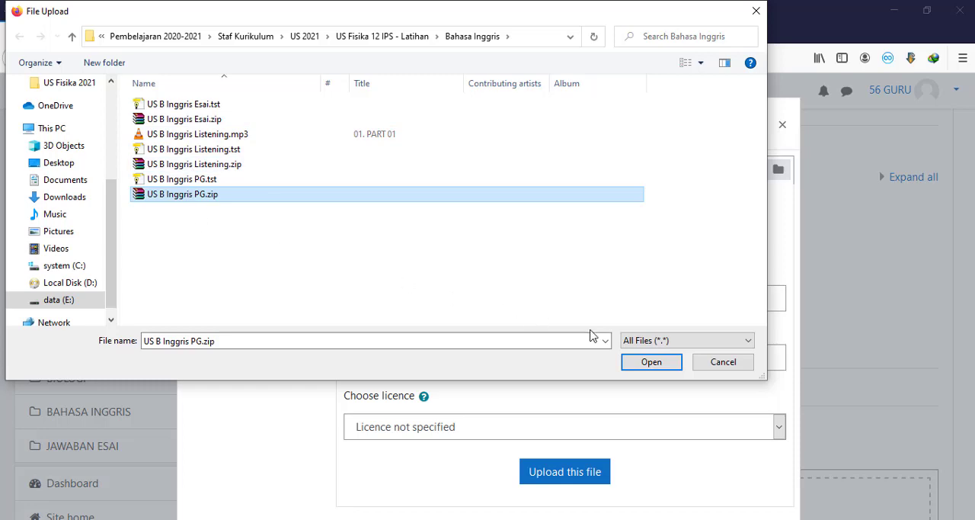
click(648, 363)
click(590, 468)
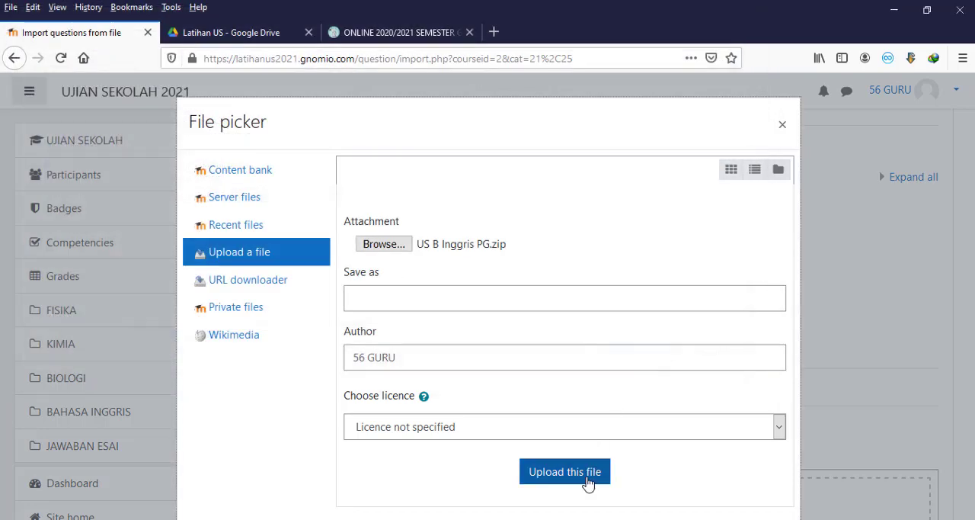
Step: Import the multiple-choice questions from the uploaded package and continue to the question bank
scroll(587, 483, down, 3)
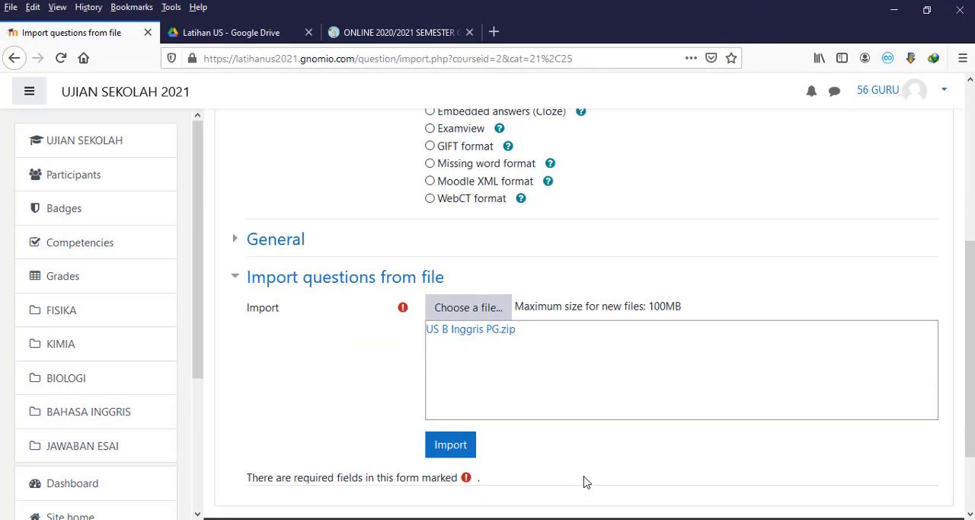
click(462, 349)
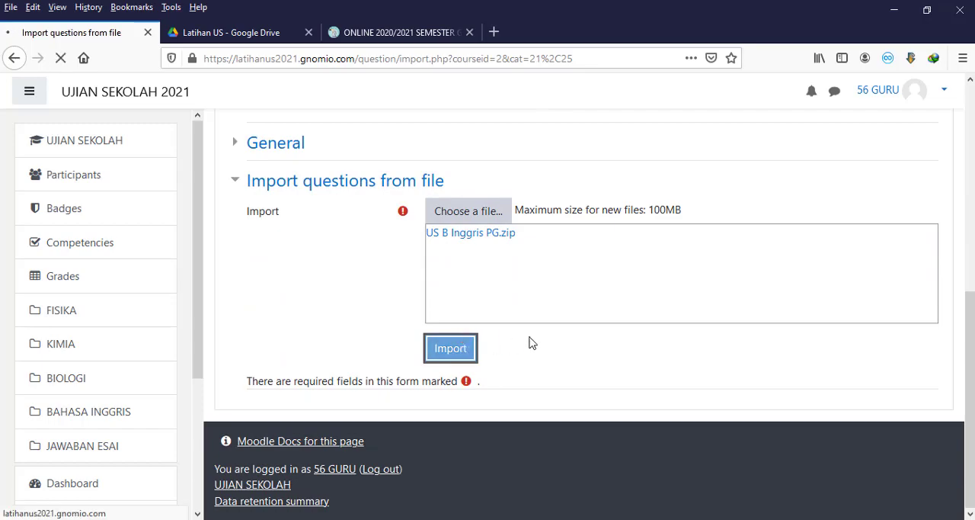
scroll(532, 342, down, 8)
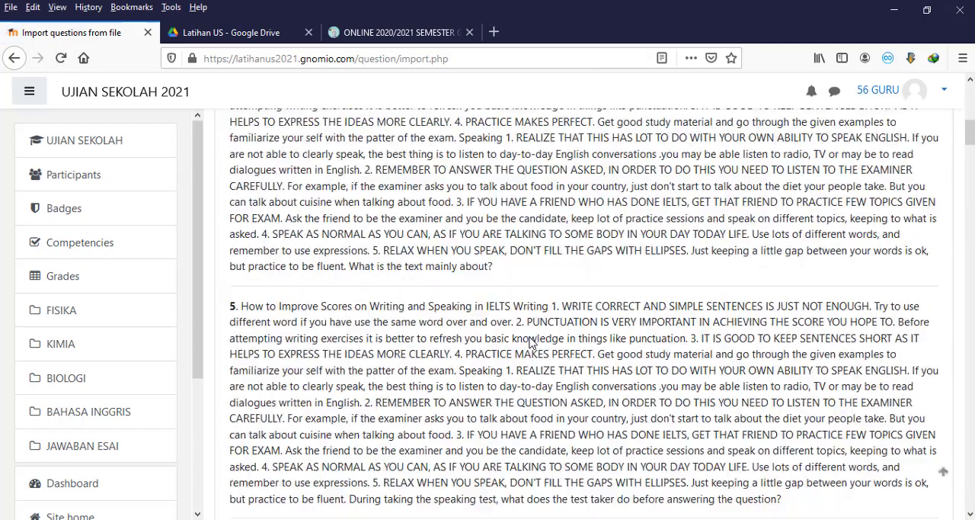
scroll(532, 343, down, 12)
drag(970, 201, 970, 503)
click(585, 384)
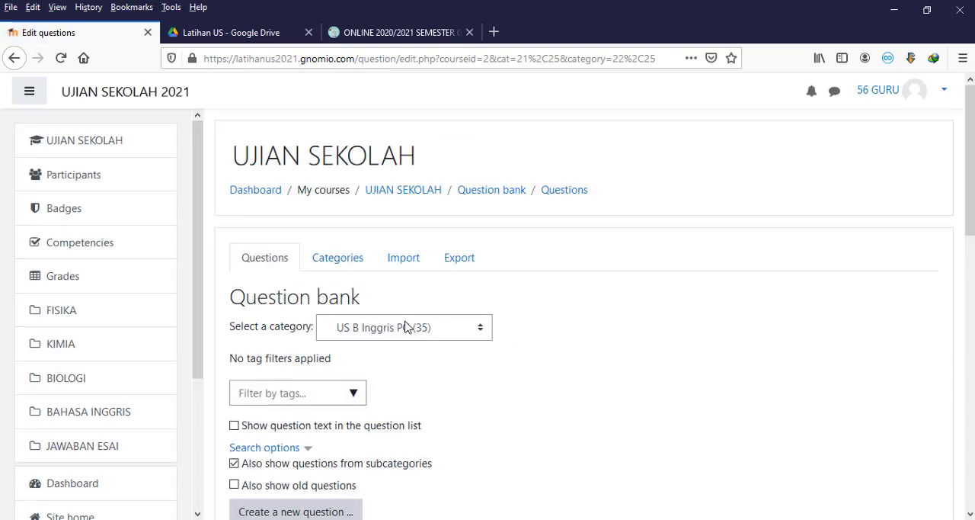
Step: Review the imported English categories in the question bank and return to the UJIAN SEKOLAH course page
click(330, 261)
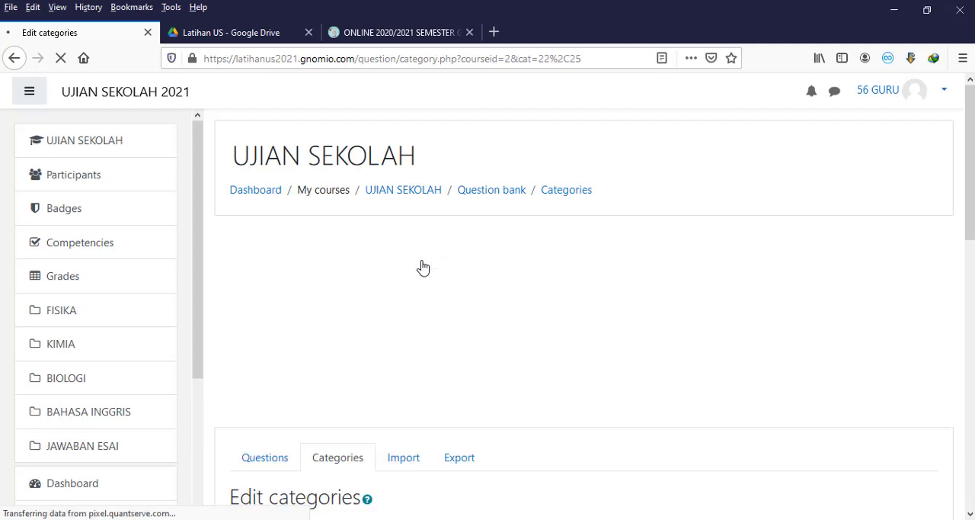
scroll(420, 266, down, 5)
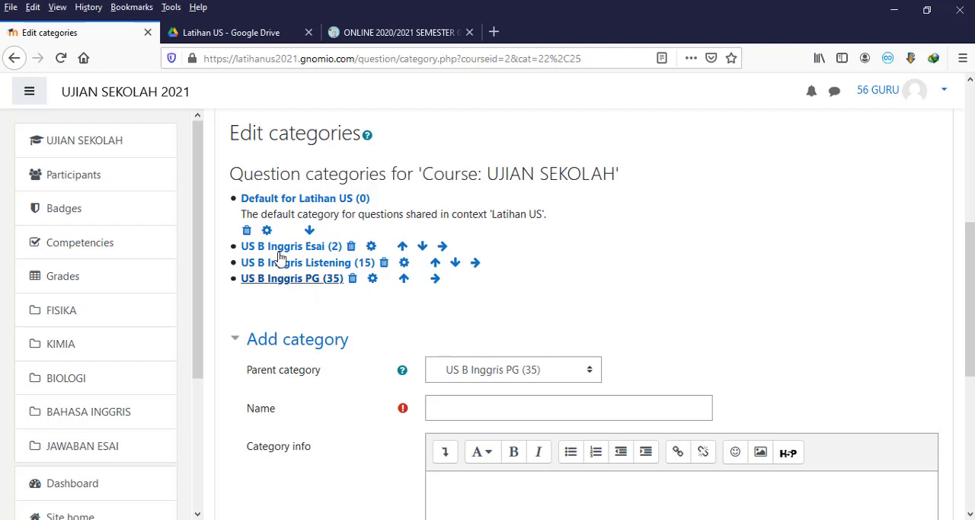
scroll(174, 255, down, 4)
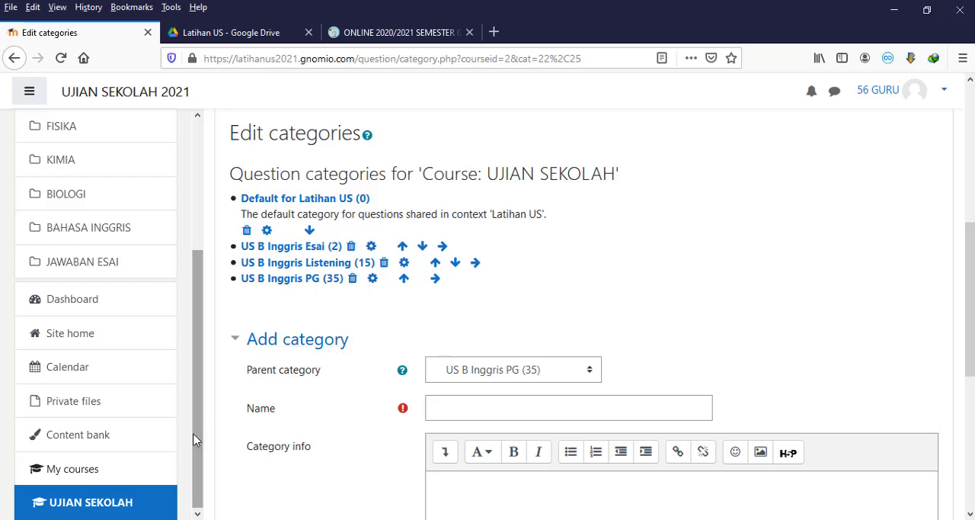
click(123, 509)
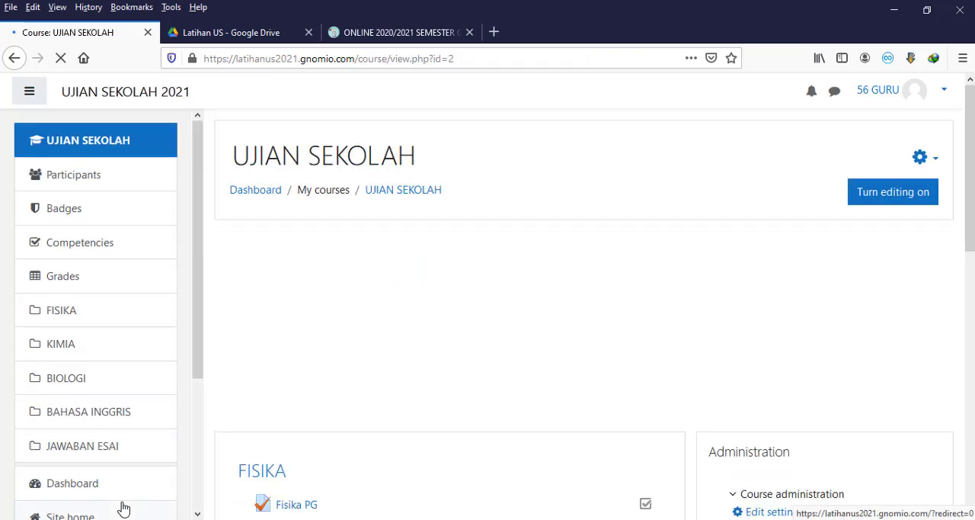
Step: Open the B Inggris PG quiz in the BAHASA INGGRIS section for editing its questions
scroll(347, 421, down, 4)
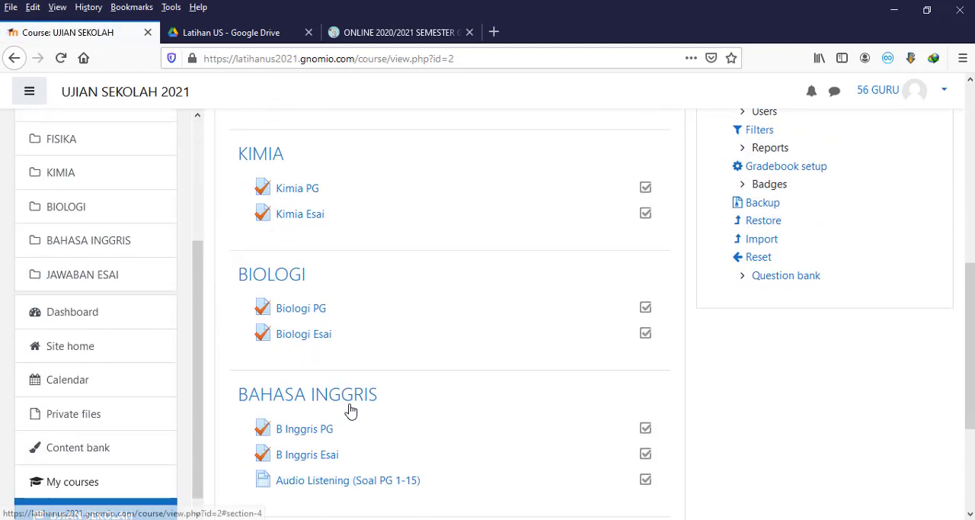
scroll(340, 269, down, 1)
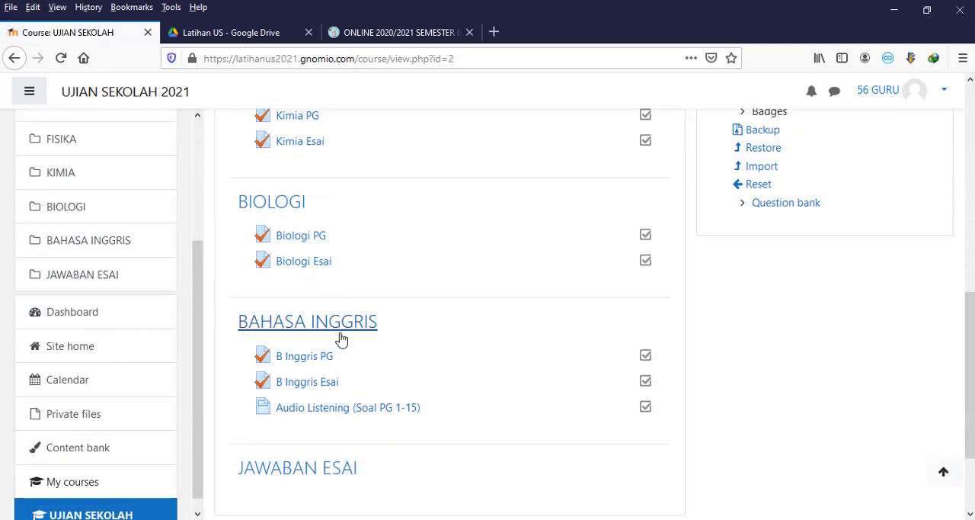
scroll(279, 358, down, 1)
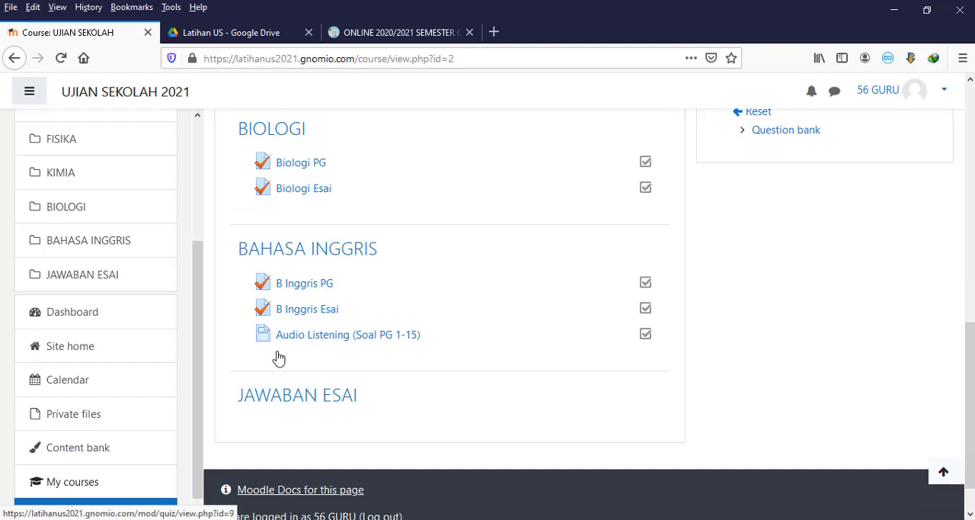
click(304, 283)
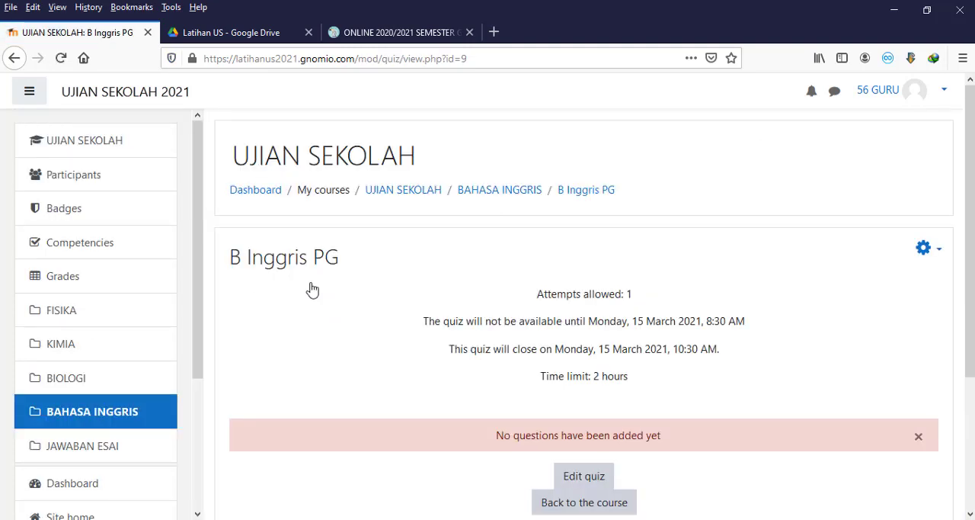
scroll(313, 288, down, 2)
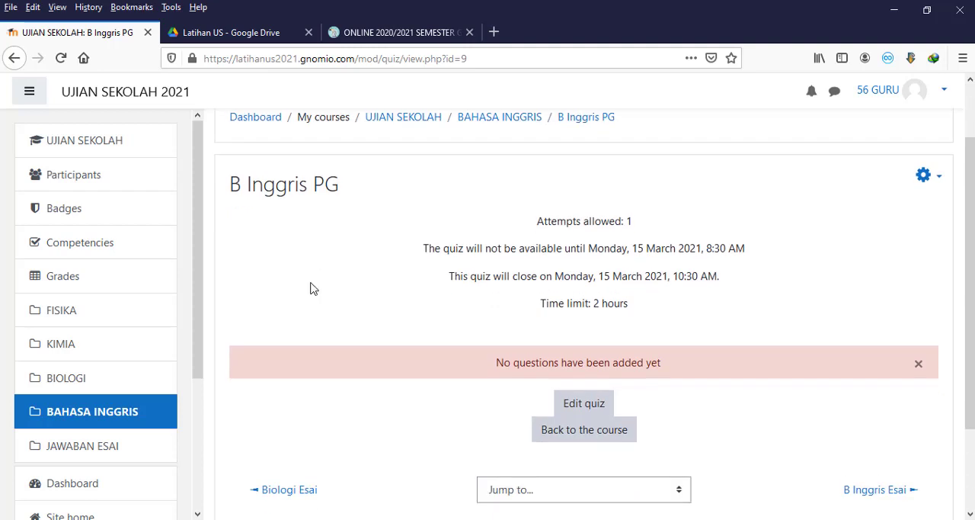
scroll(311, 221, down, 2)
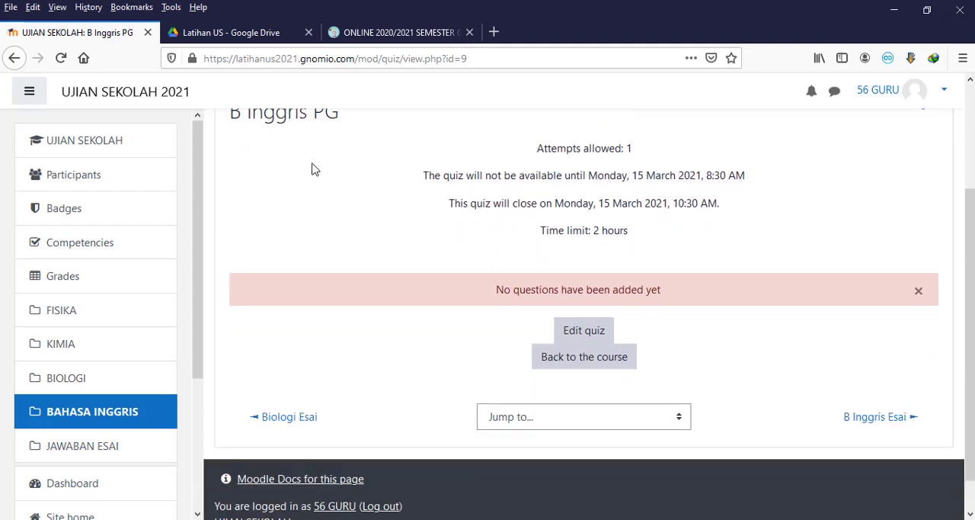
click(581, 327)
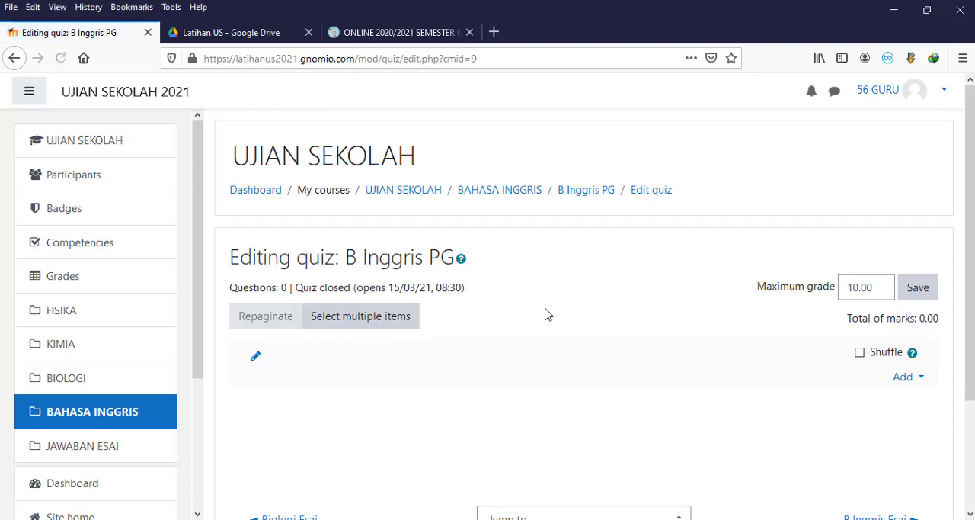
Step: Set the B Inggris PG quiz's maximum grade to 100 and save it
scroll(549, 312, down, 2)
drag(877, 214, 858, 217)
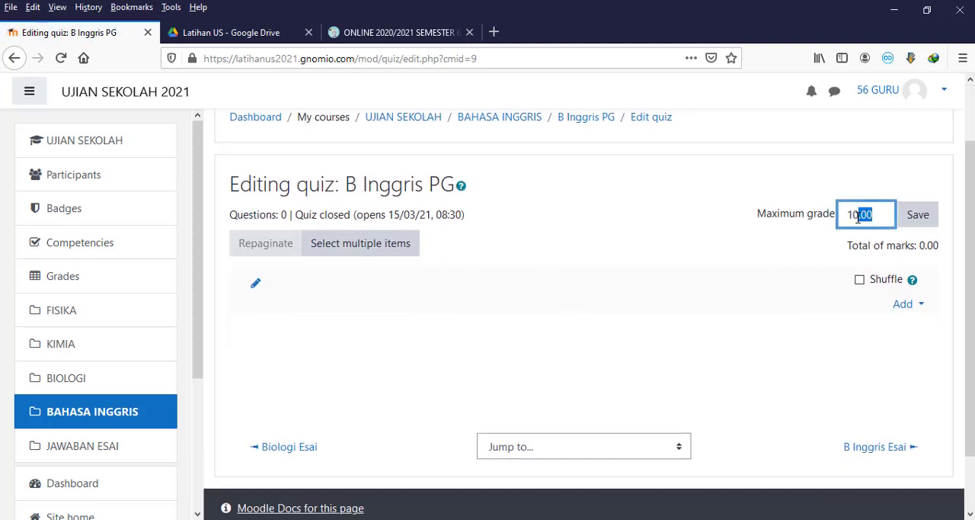
text(0)
click(921, 214)
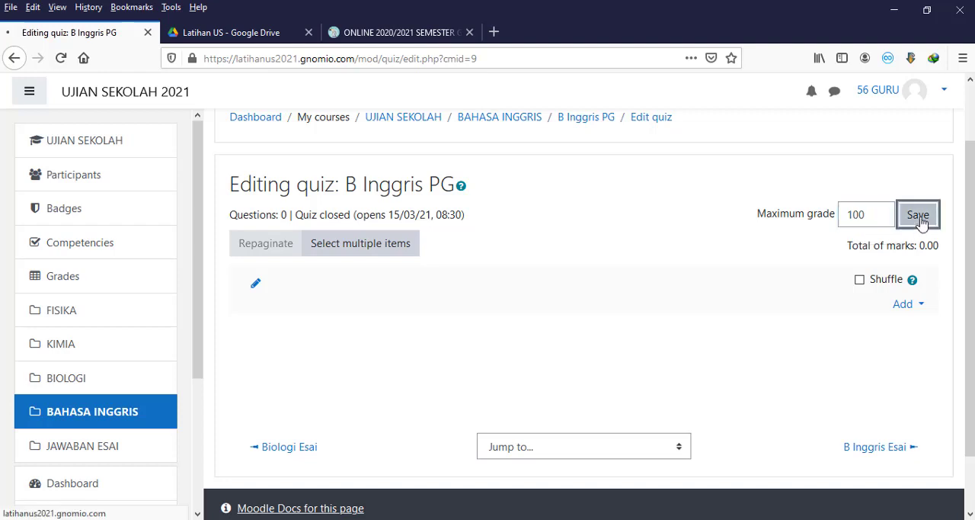
Step: Start adding questions from the question bank to the B Inggris PG quiz, using the US B Inggris Listening category
scroll(855, 248, down, 3)
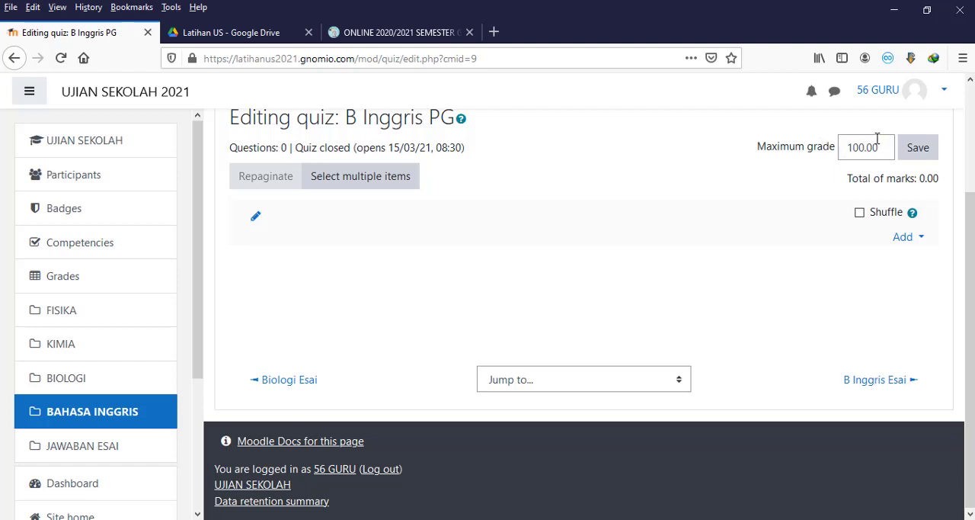
click(904, 238)
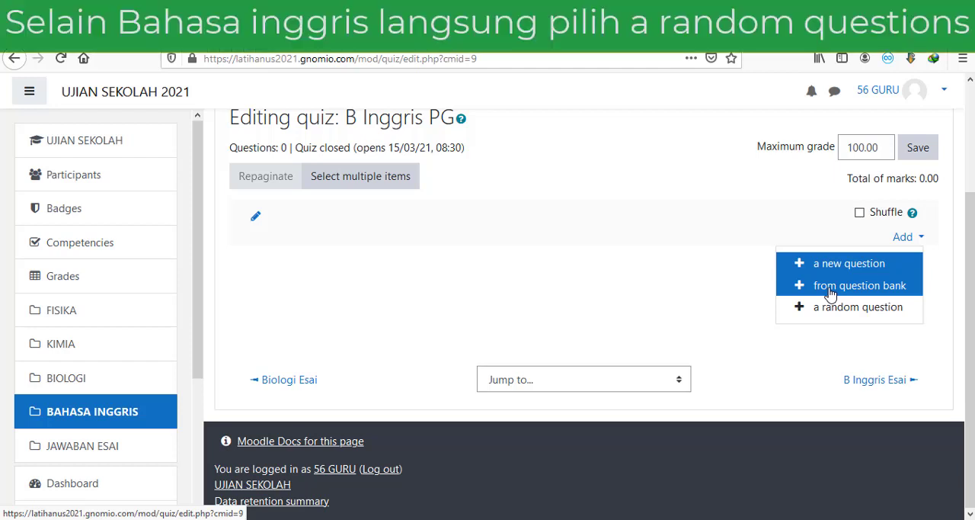
click(831, 288)
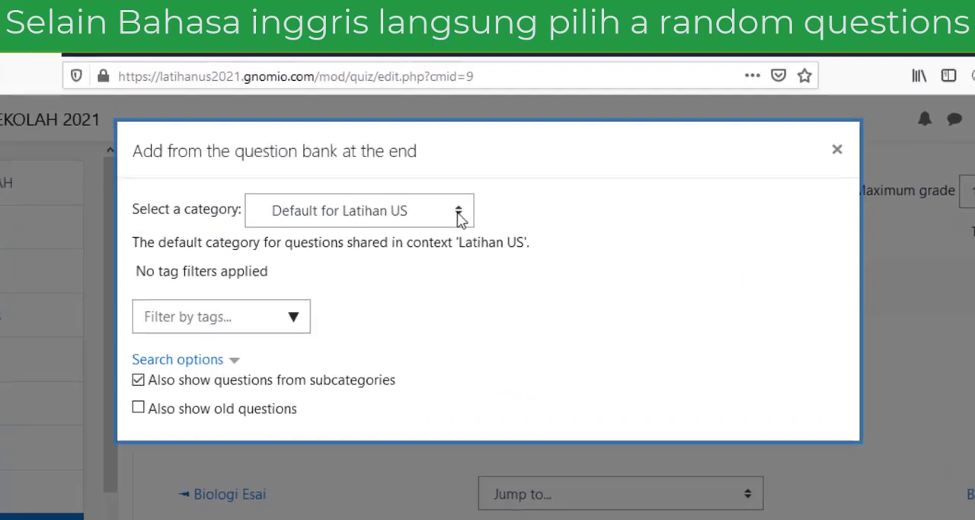
click(457, 221)
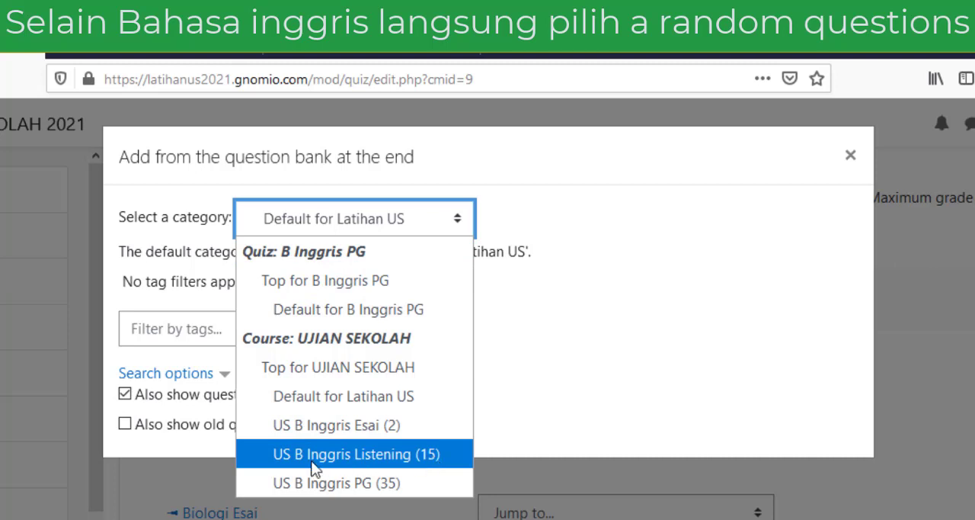
click(373, 453)
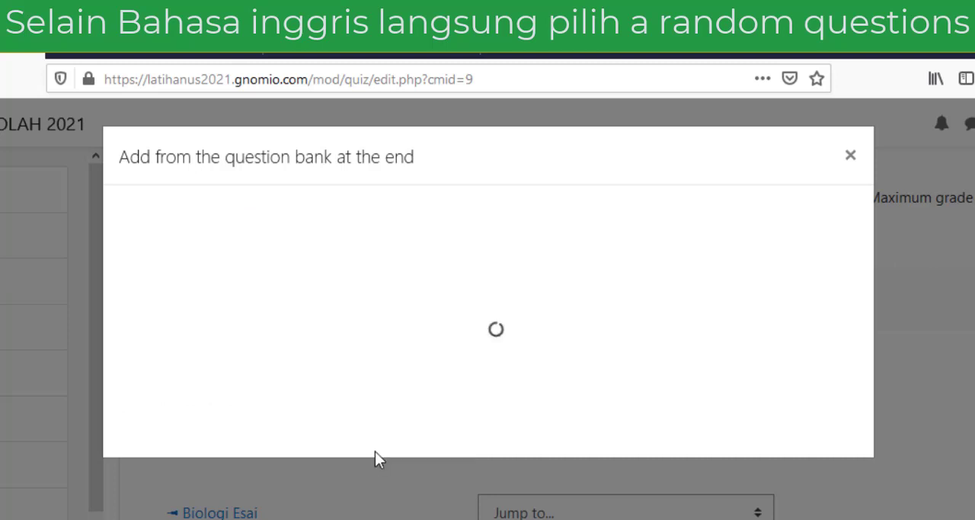
scroll(448, 272, down, 3)
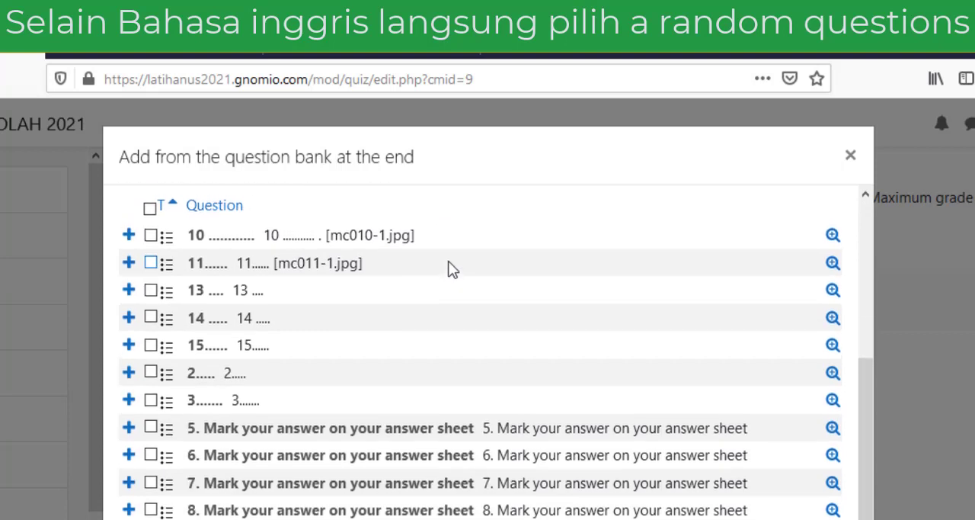
scroll(449, 271, up, 2)
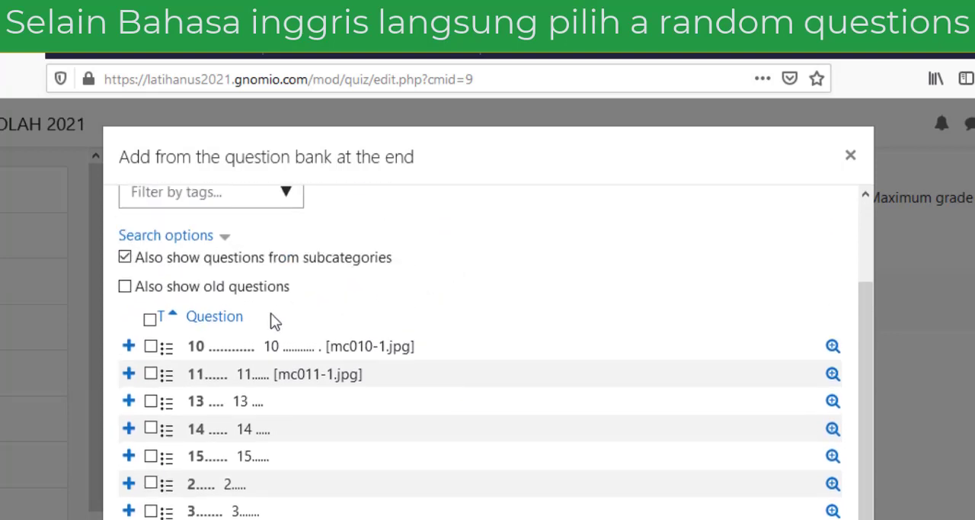
scroll(274, 317, down, 2)
scroll(273, 317, up, 4)
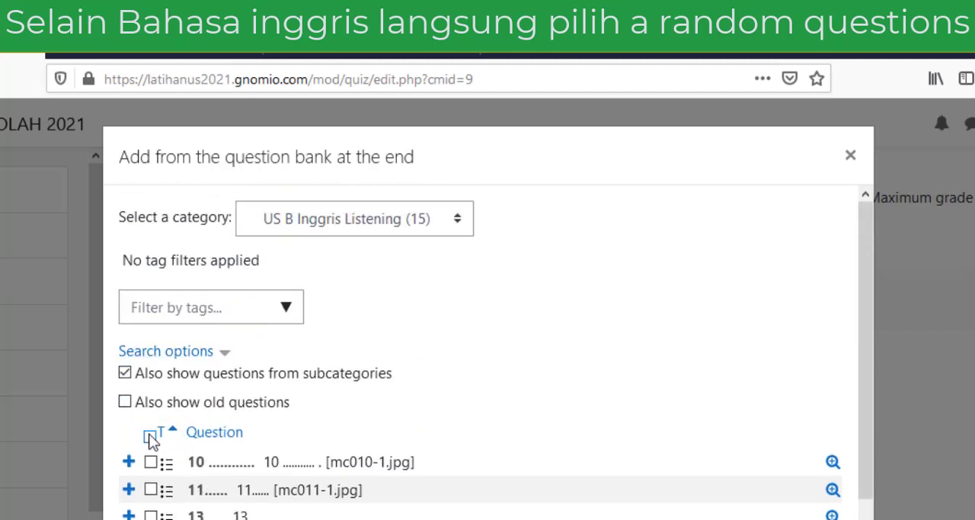
click(150, 438)
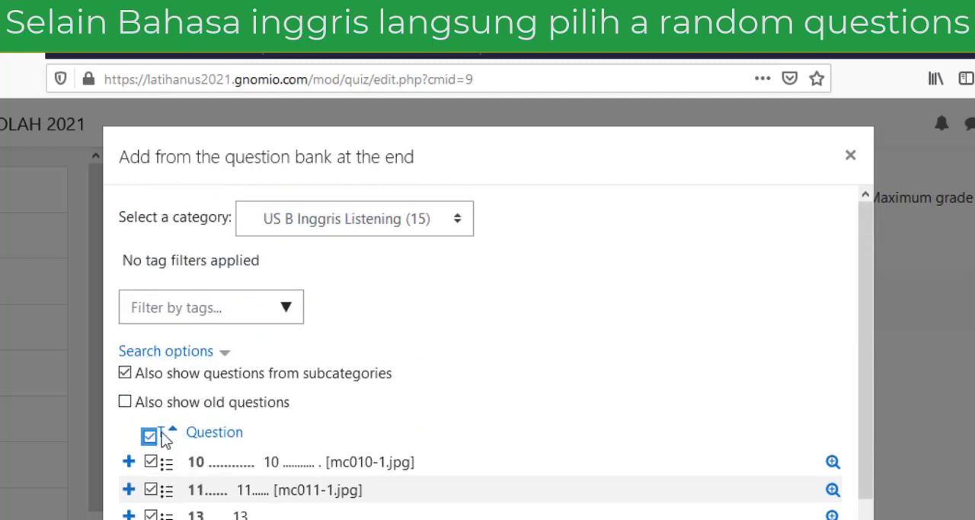
scroll(274, 427, down, 4)
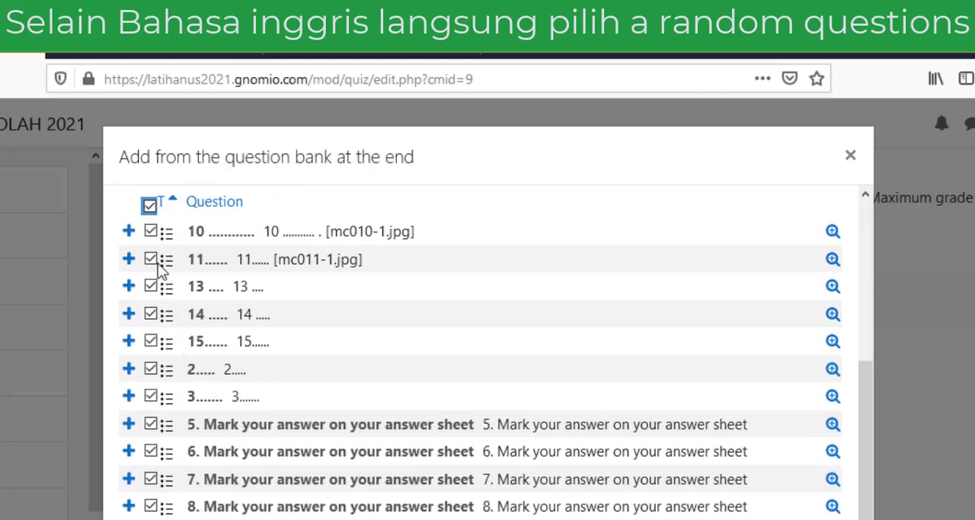
click(150, 205)
click(150, 230)
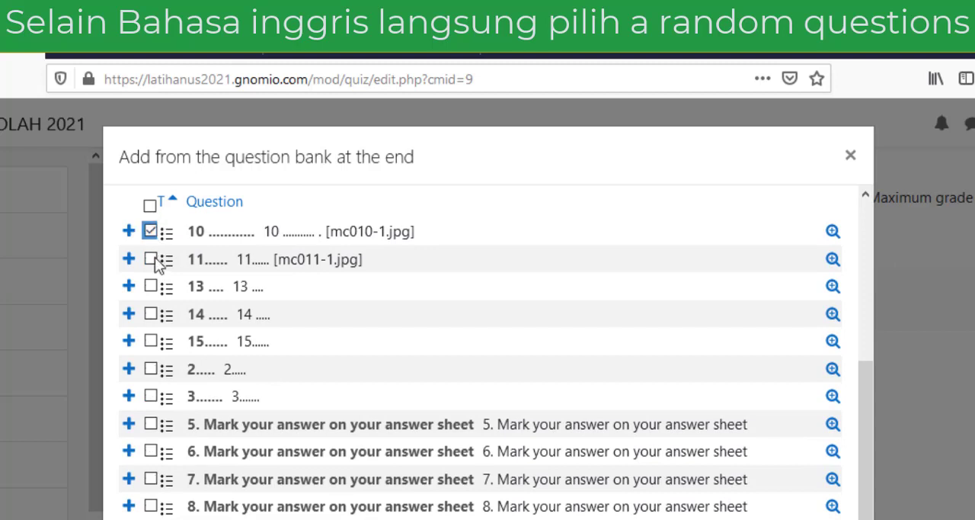
click(150, 259)
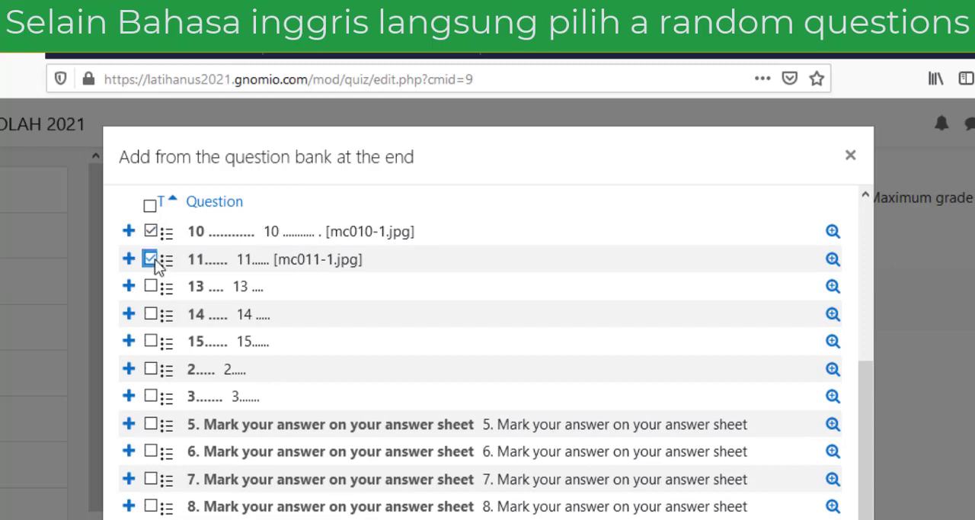
click(151, 320)
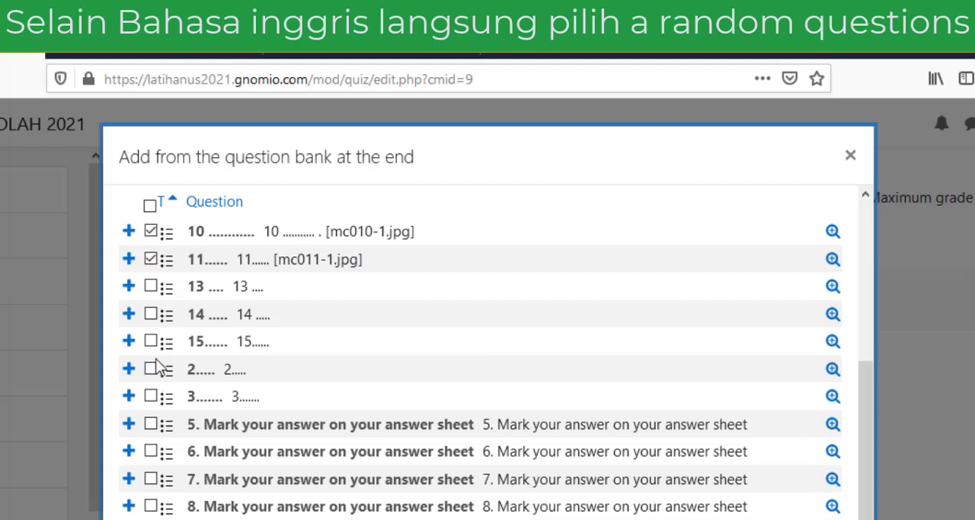
Step: Select all questions in the US B Inggris Listening category and add them to the quiz
click(151, 205)
click(150, 206)
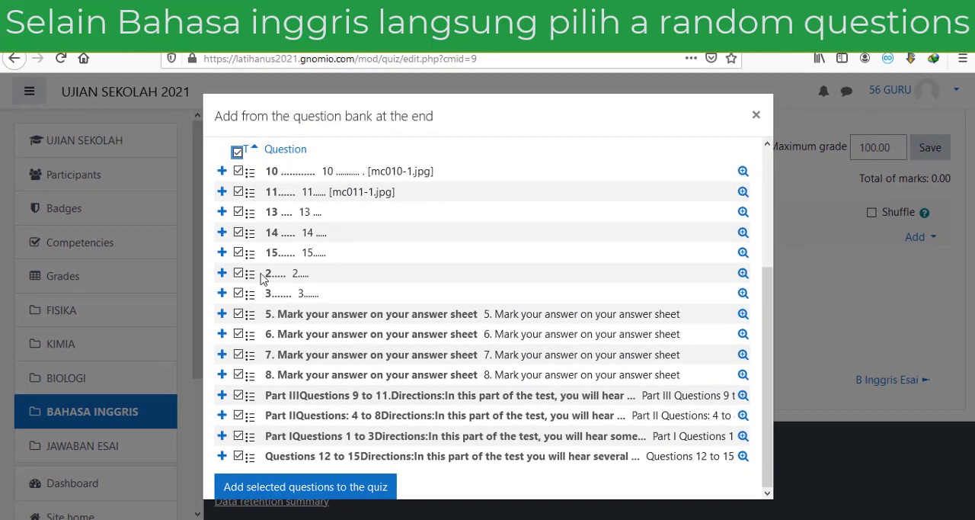
click(320, 492)
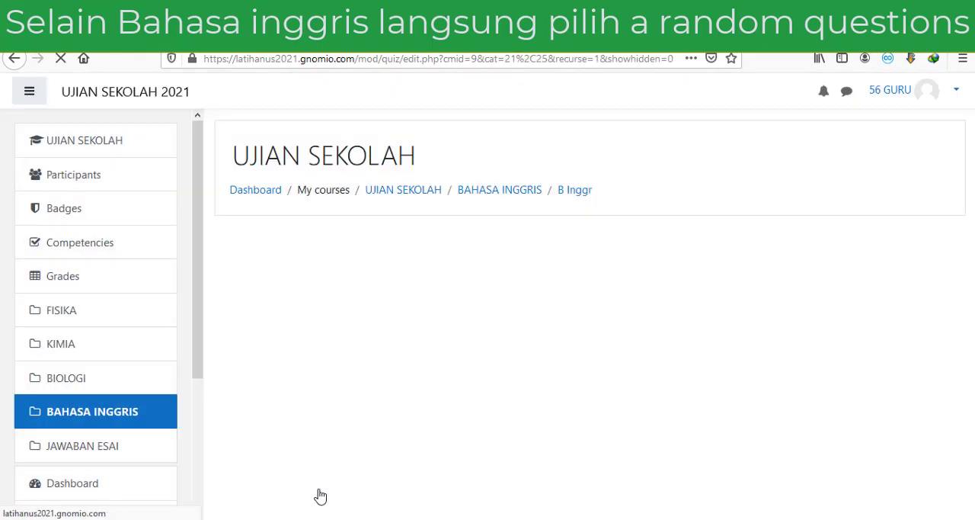
Step: Review the order and page layout of the listening questions added to the B Inggris PG quiz
scroll(320, 493, down, 3)
scroll(319, 493, down, 2)
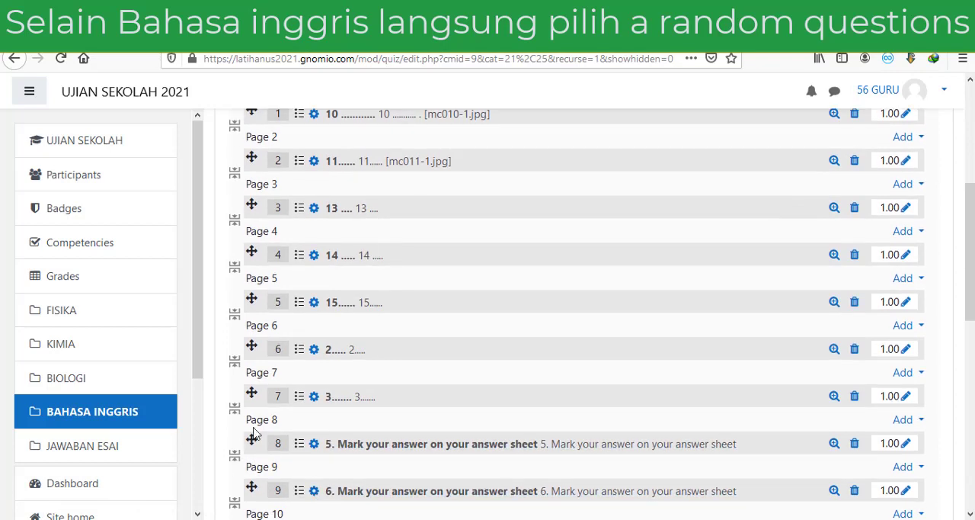
scroll(259, 424, up, 2)
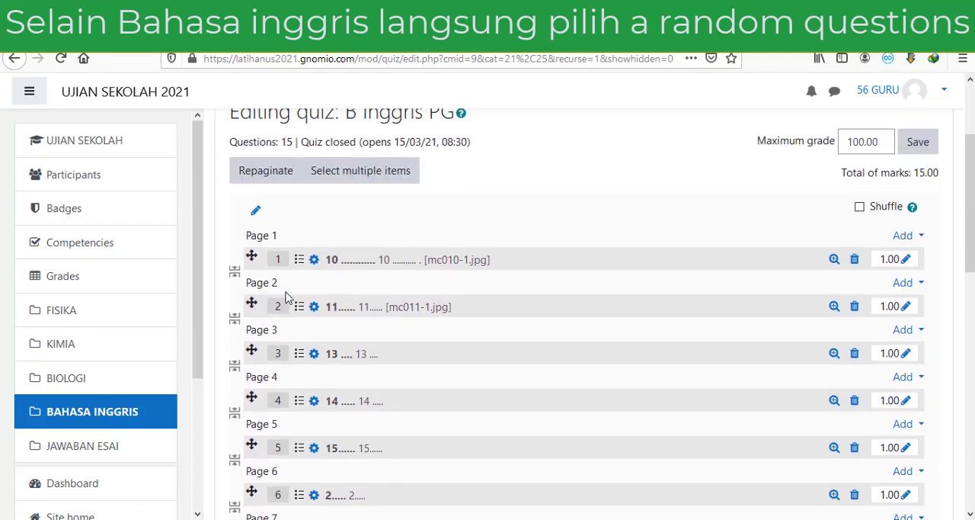
scroll(358, 309, down, 3)
scroll(358, 313, up, 2)
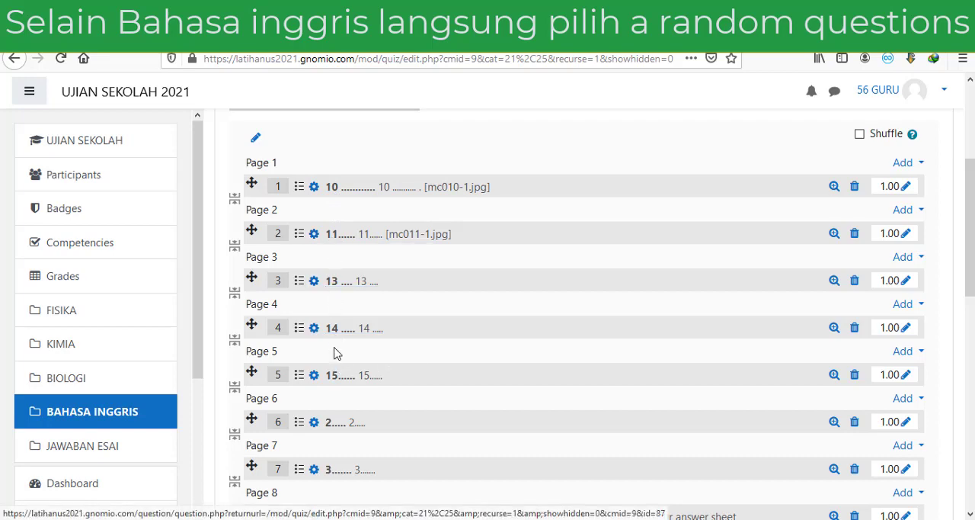
scroll(342, 403, down, 3)
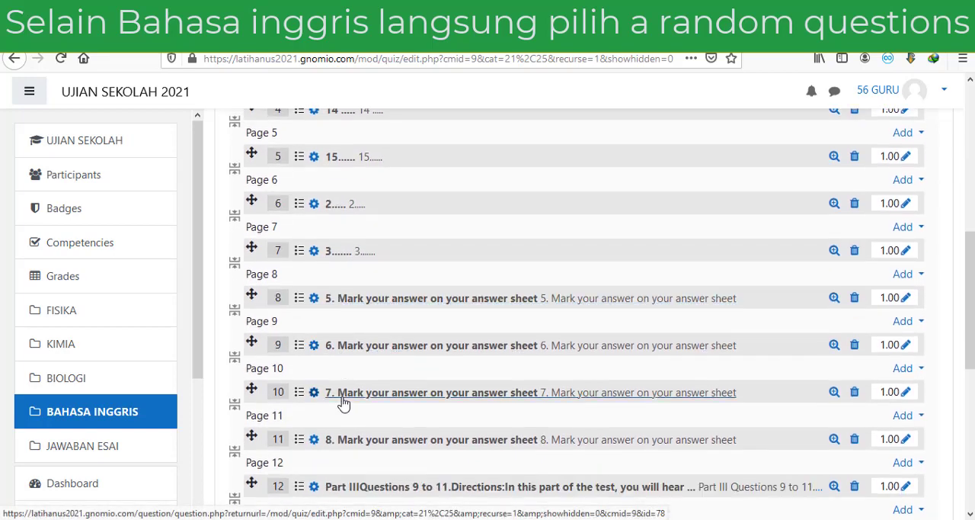
scroll(342, 403, down, 4)
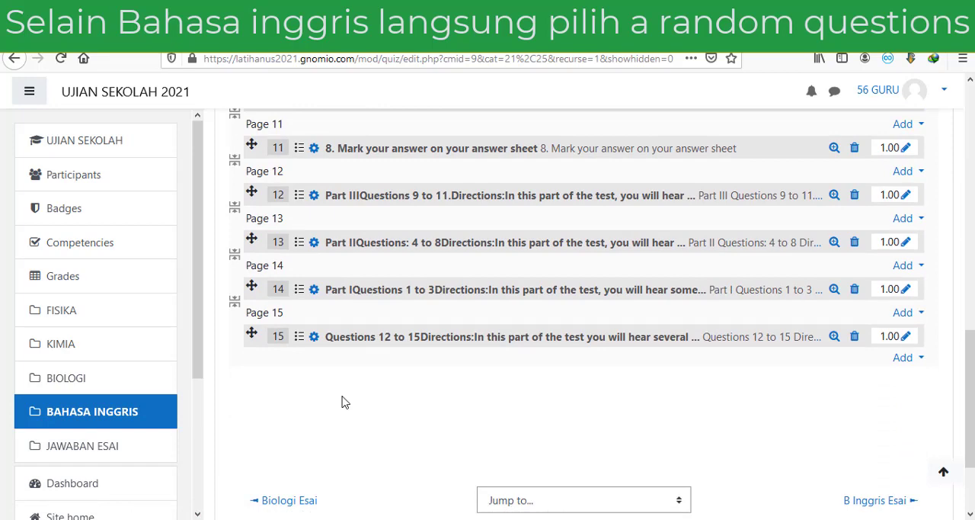
scroll(342, 403, up, 1)
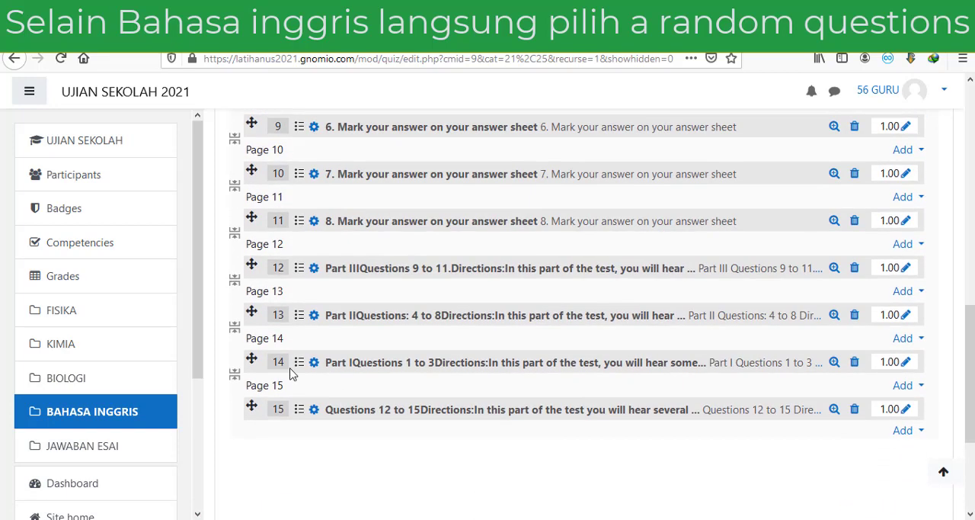
scroll(335, 339, up, 8)
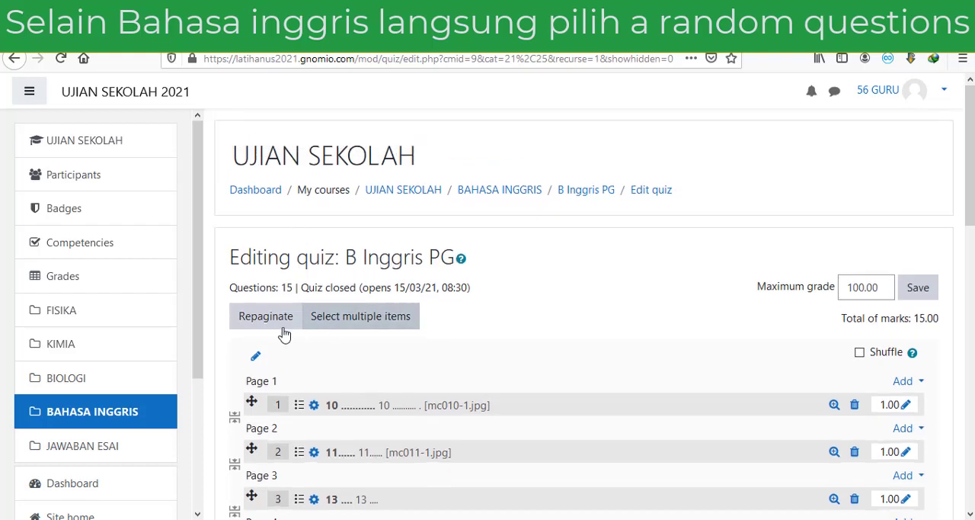
Step: Repaginate the quiz with 15 questions per page
click(276, 323)
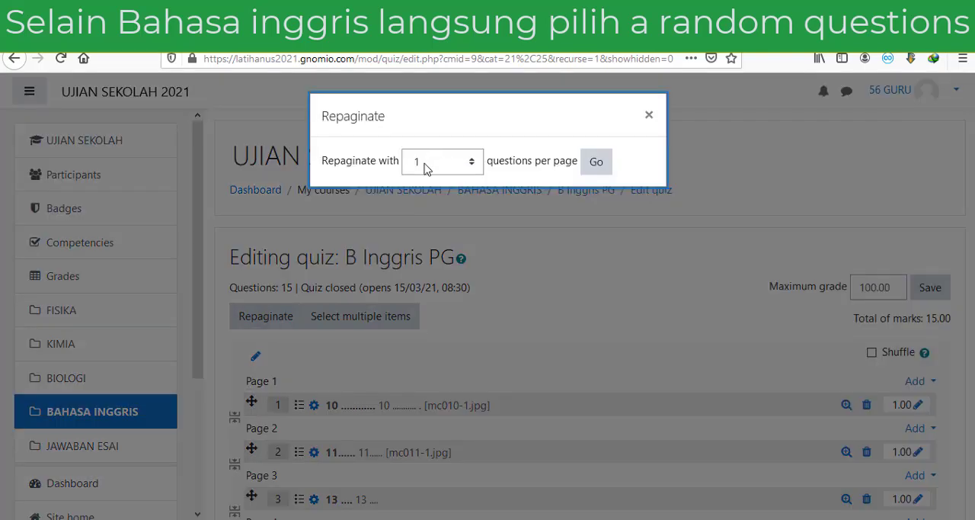
click(470, 168)
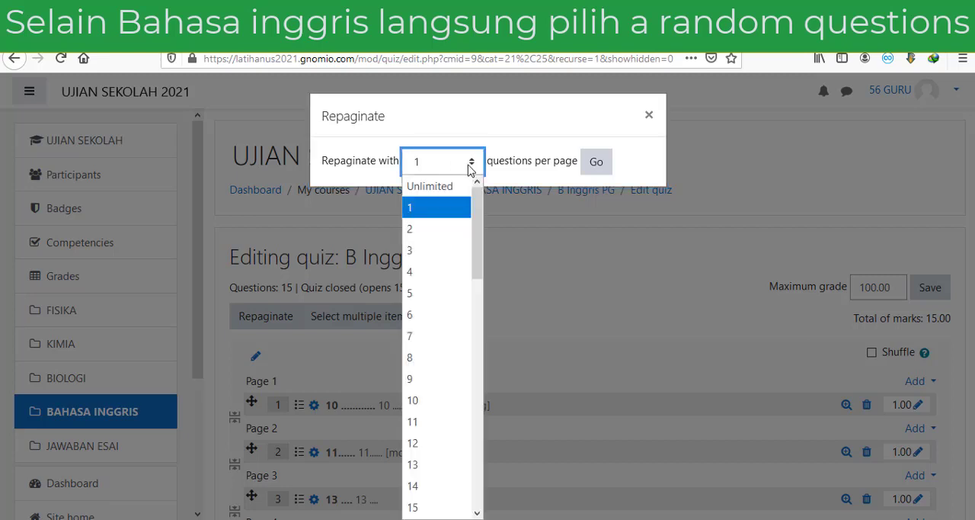
drag(479, 221, 478, 269)
click(426, 347)
click(594, 166)
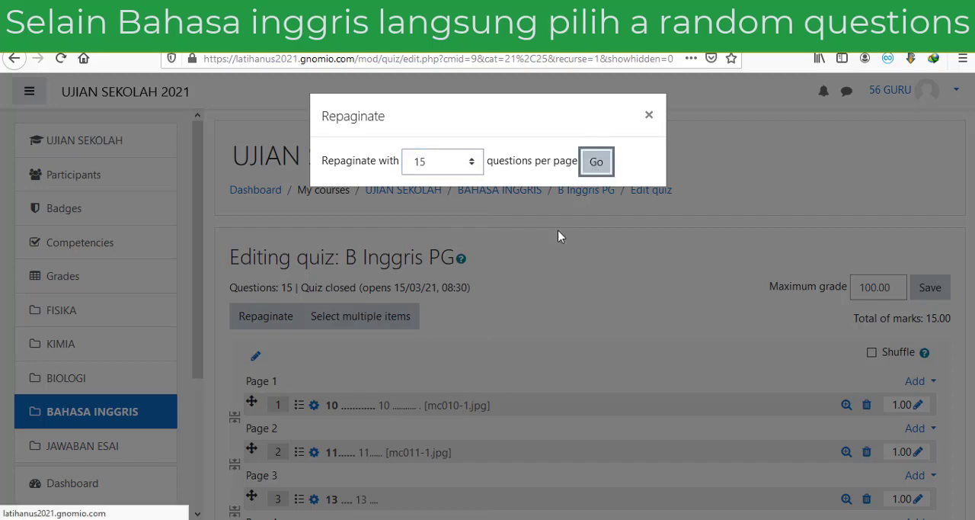
Step: Move the Part I question (Questions 1 to 3 directions) to the first position on Page 1
scroll(472, 346, down, 5)
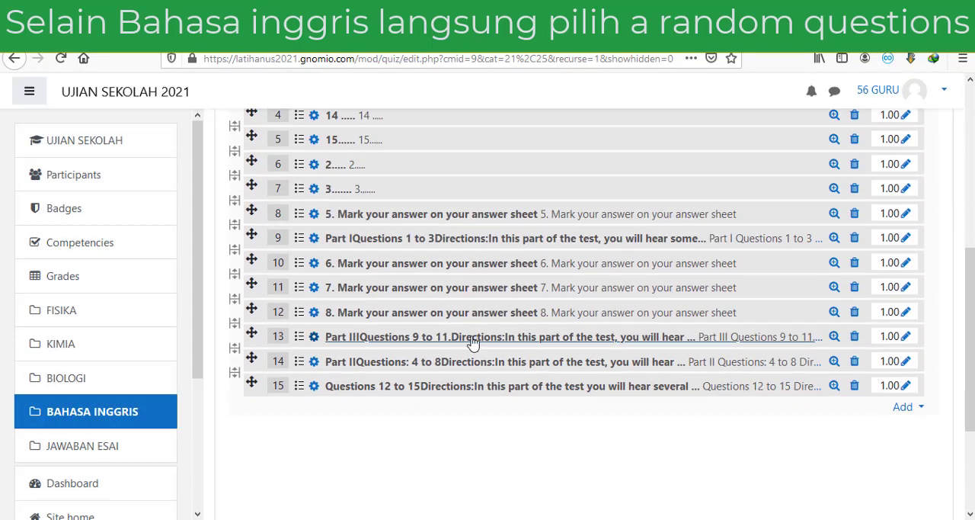
scroll(402, 250, up, 3)
scroll(381, 218, down, 1)
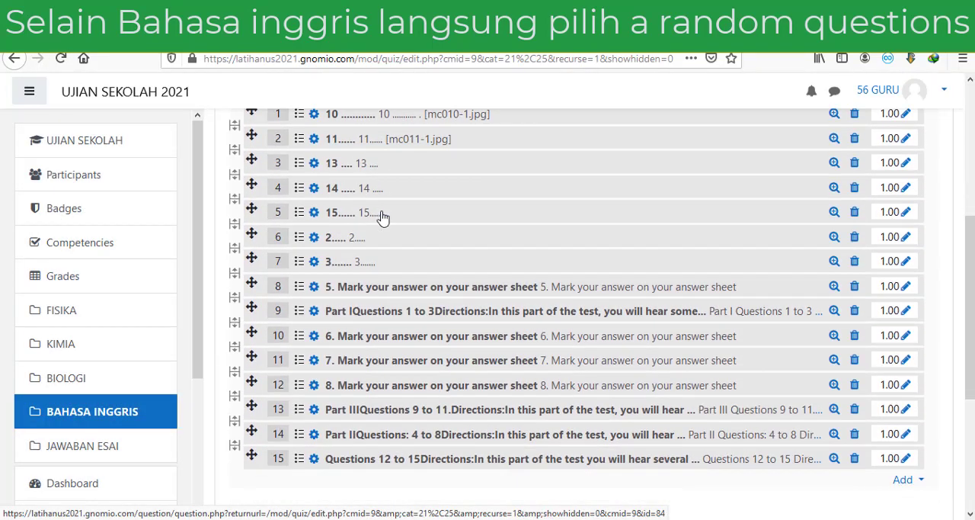
scroll(381, 201, up, 2)
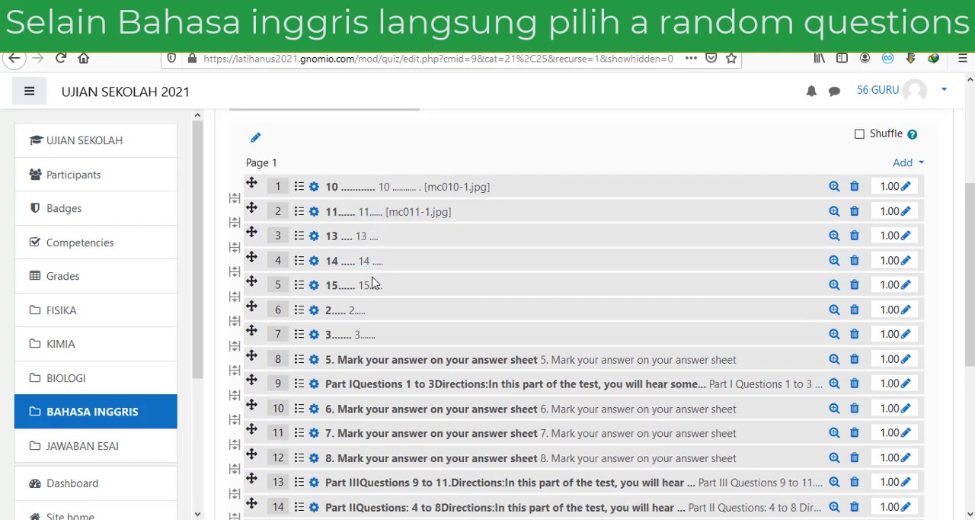
scroll(384, 290, down, 2)
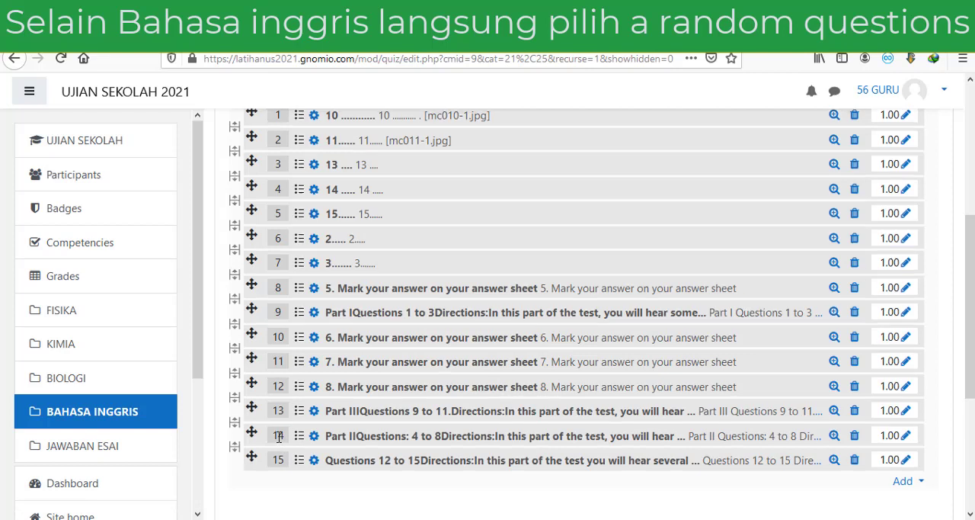
scroll(263, 415, up, 2)
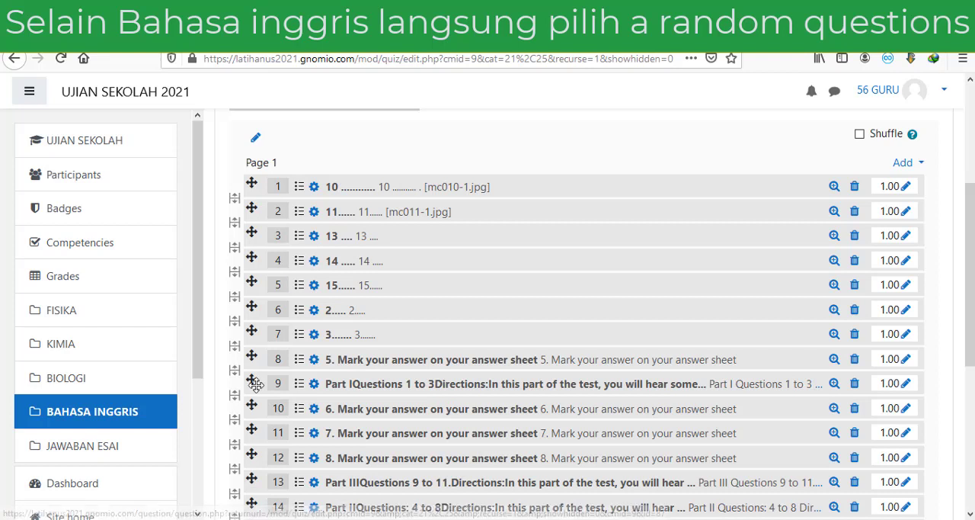
drag(252, 382, 247, 181)
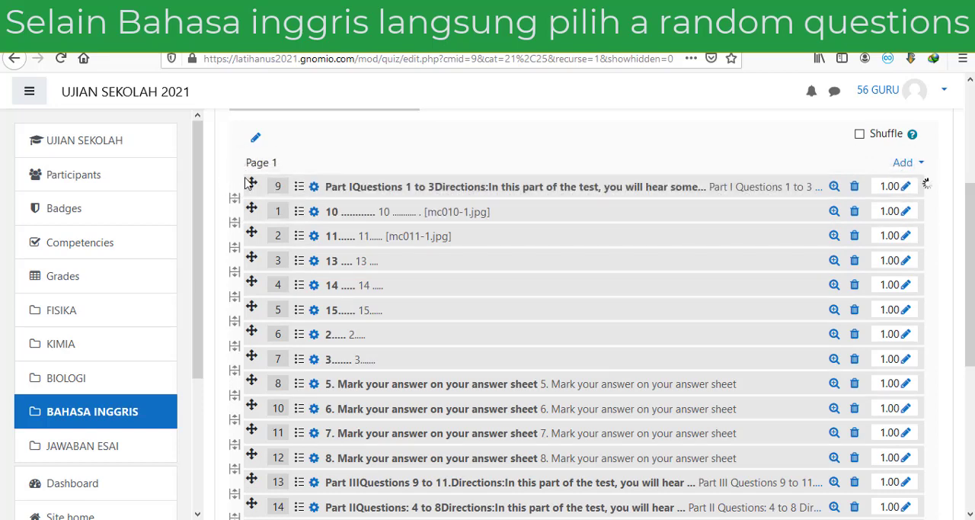
Step: Place questions 2 and 3 and the Part II question (4 to 8 directions) directly after the Part I question, in that order
scroll(275, 324, down, 2)
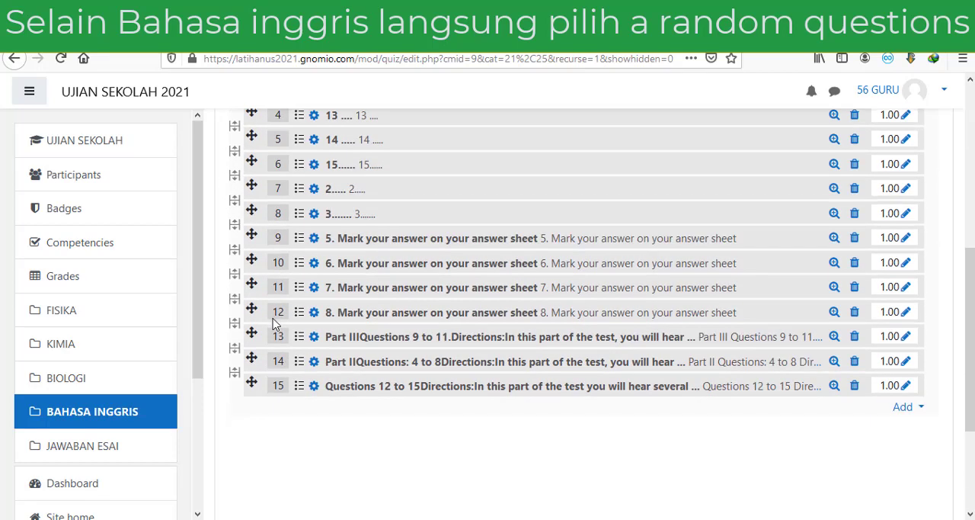
scroll(274, 318, up, 2)
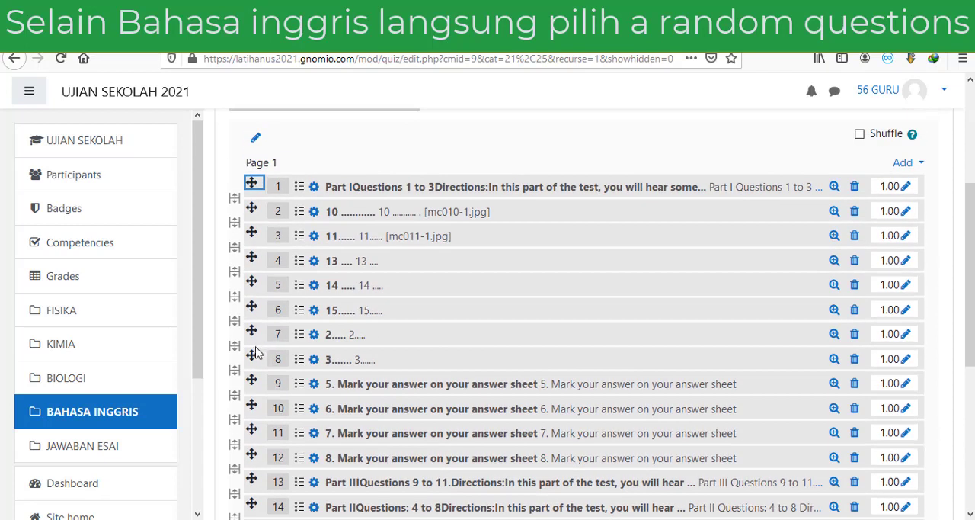
drag(253, 332, 250, 216)
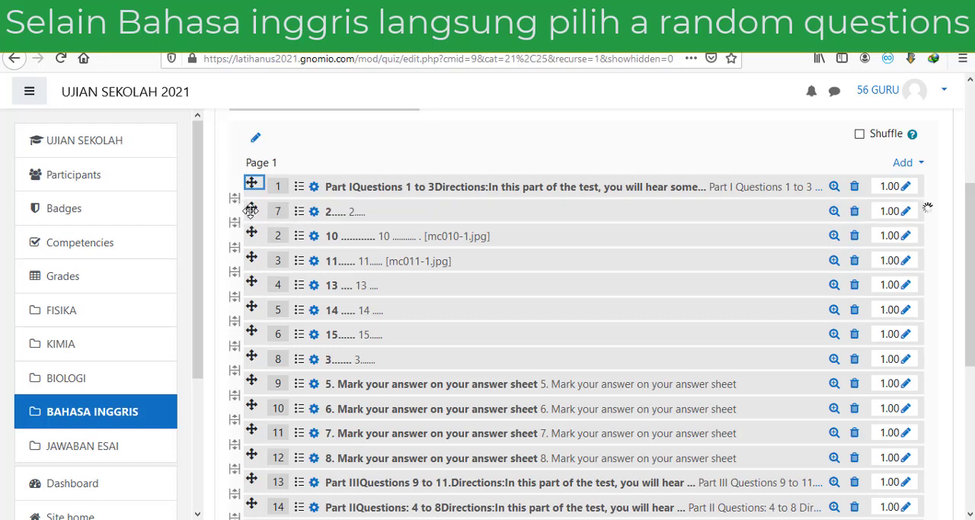
scroll(263, 305, down, 2)
scroll(262, 305, up, 2)
drag(252, 356, 250, 238)
scroll(259, 305, down, 2)
drag(252, 433, 244, 188)
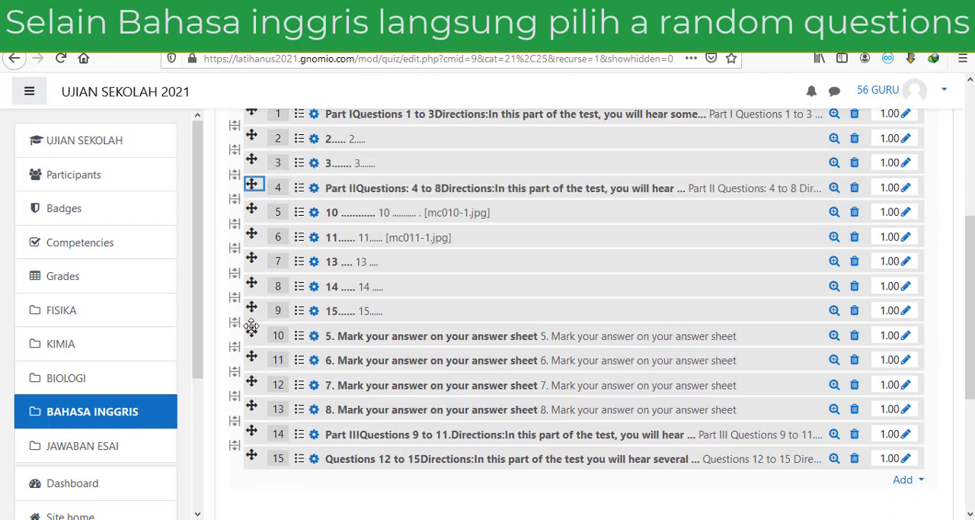
Step: Place questions 5 to 8 and the Part III question (9 to 11 directions) directly after the Part II question, in that order
drag(252, 335, 252, 212)
drag(253, 360, 253, 237)
drag(252, 409, 252, 261)
drag(252, 434, 252, 313)
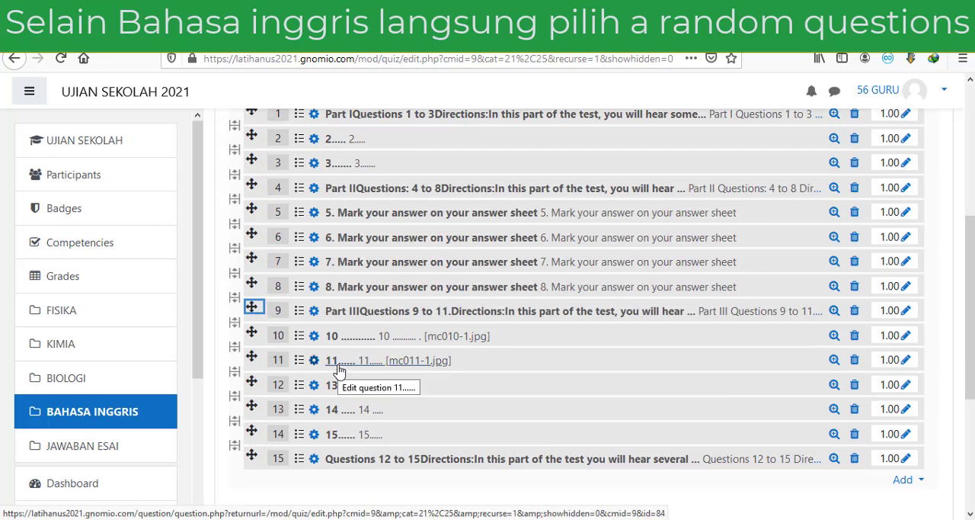
Step: Move the Questions 12 to 15 directions question between questions 11 and 13
drag(252, 458, 252, 384)
scroll(408, 486, up, 3)
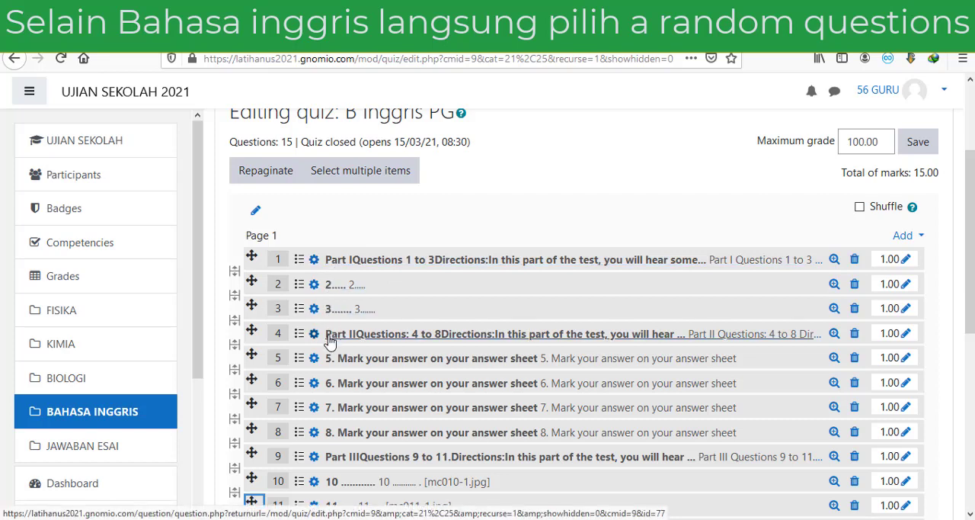
scroll(330, 343, down, 5)
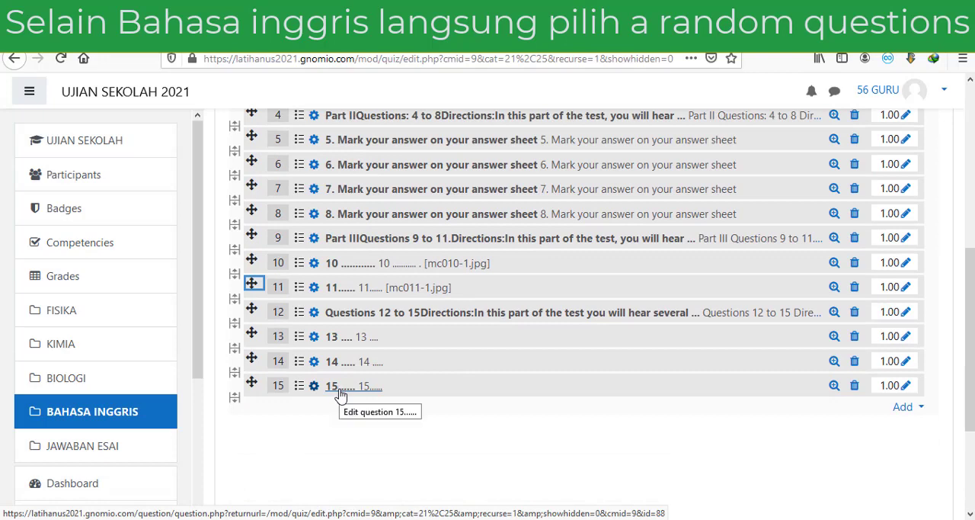
scroll(341, 395, up, 5)
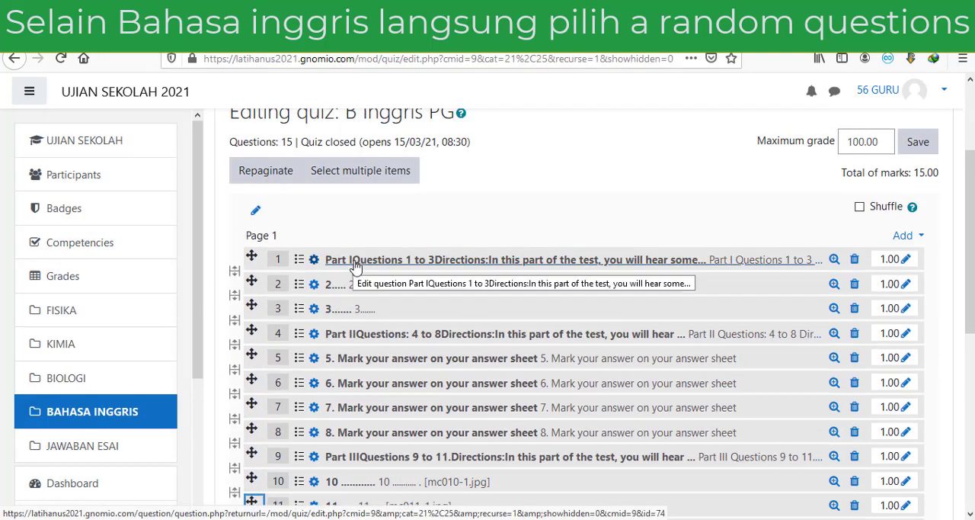
scroll(354, 266, down, 5)
scroll(359, 414, up, 3)
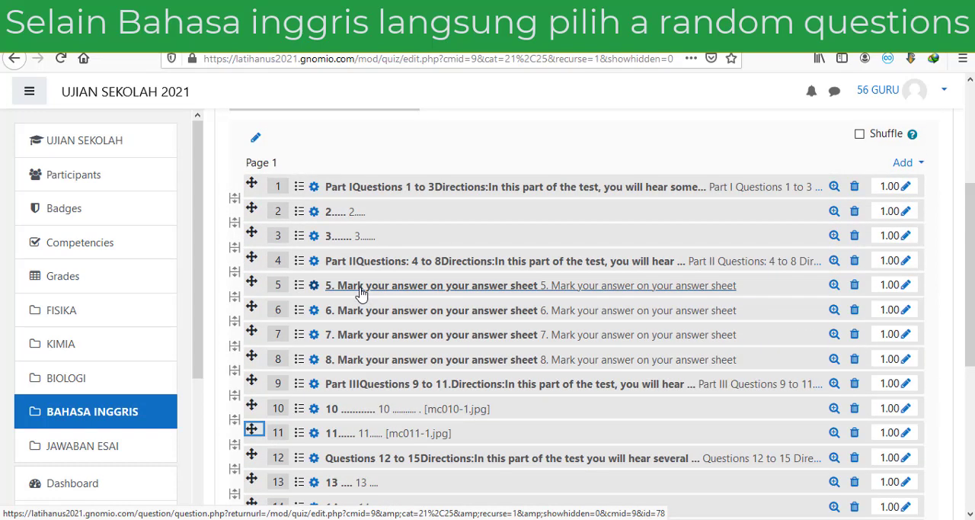
Step: Add 35 random questions from the US B Inggris PG category at the end of the quiz
scroll(361, 293, down, 3)
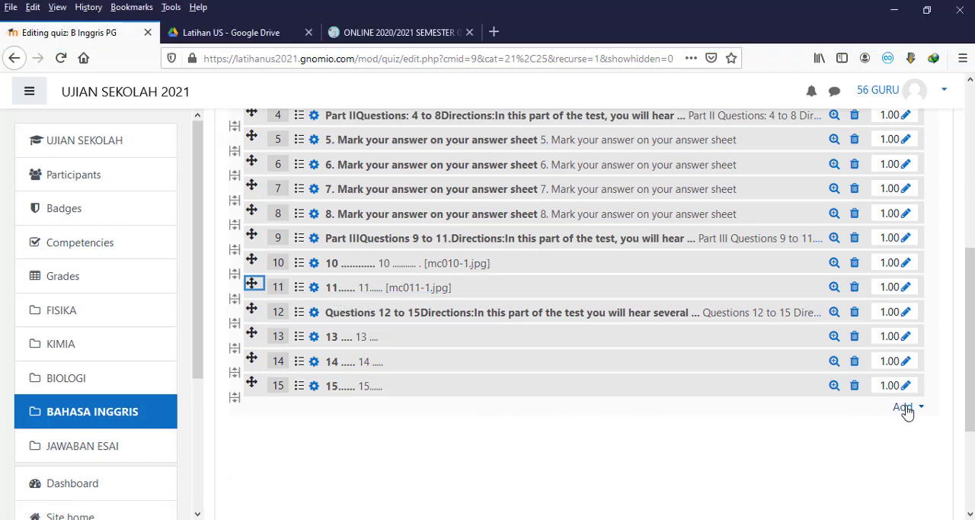
click(905, 407)
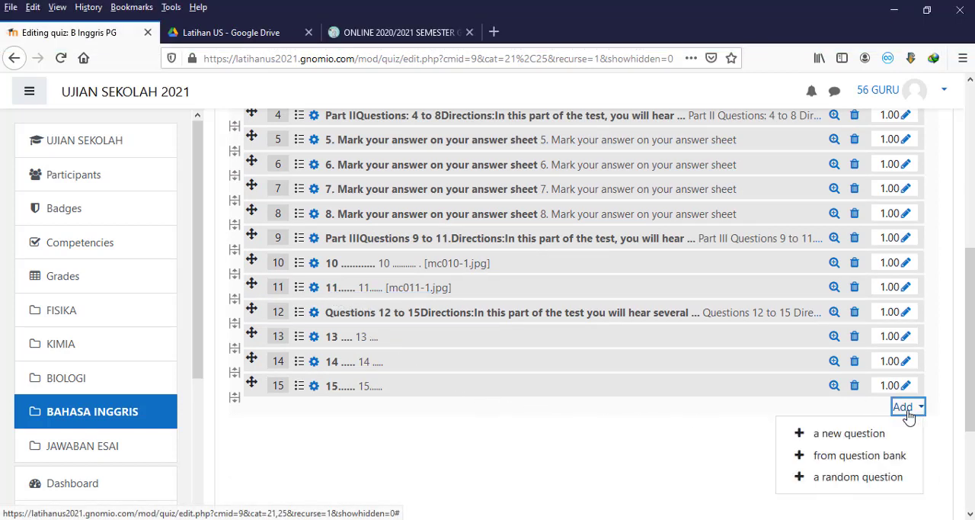
click(866, 477)
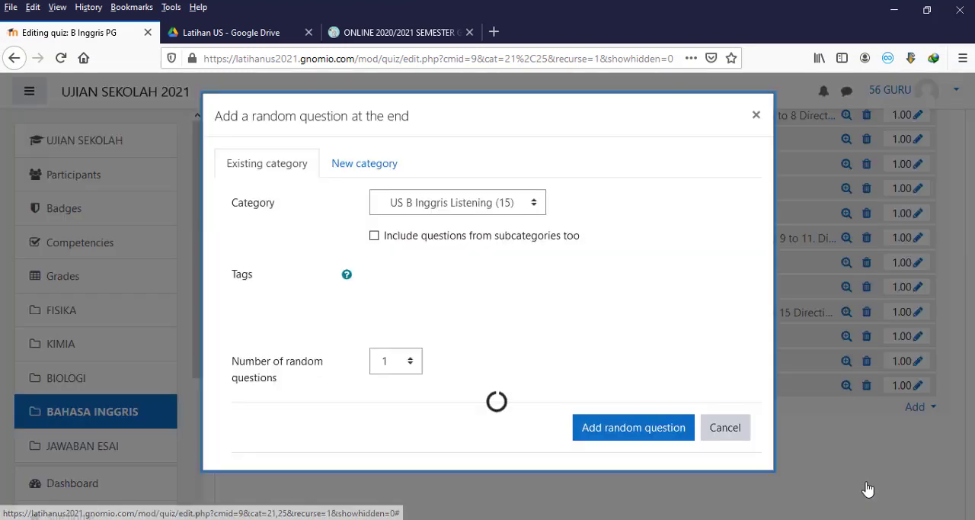
click(533, 203)
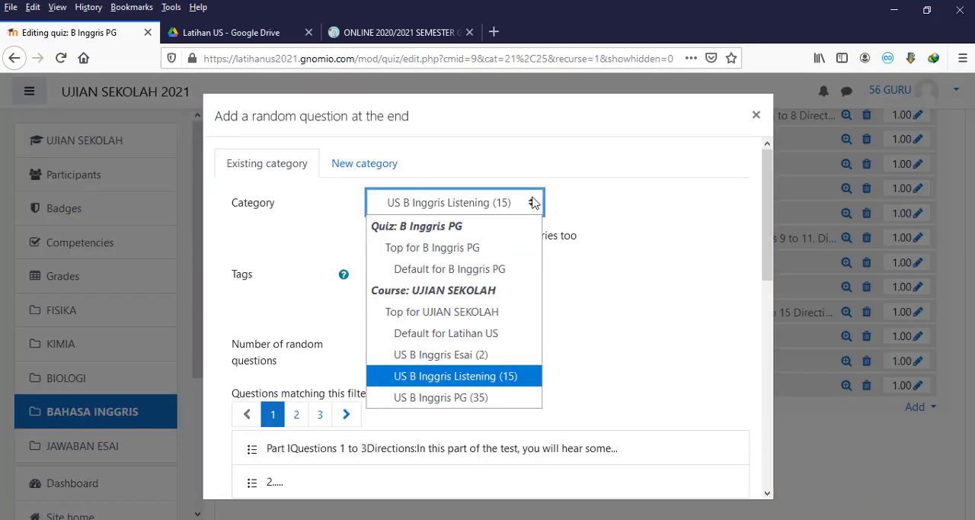
click(497, 398)
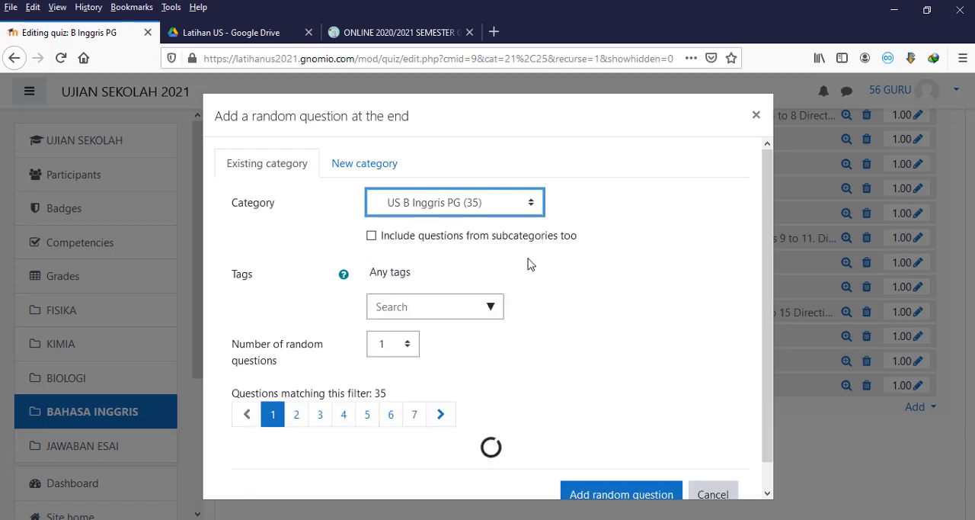
click(410, 346)
drag(411, 119, 418, 160)
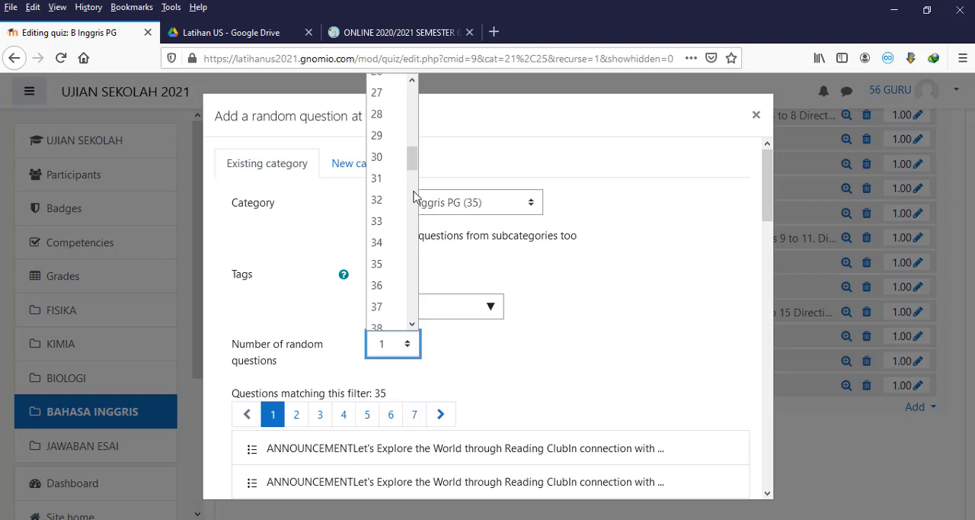
click(395, 263)
scroll(609, 331, down, 15)
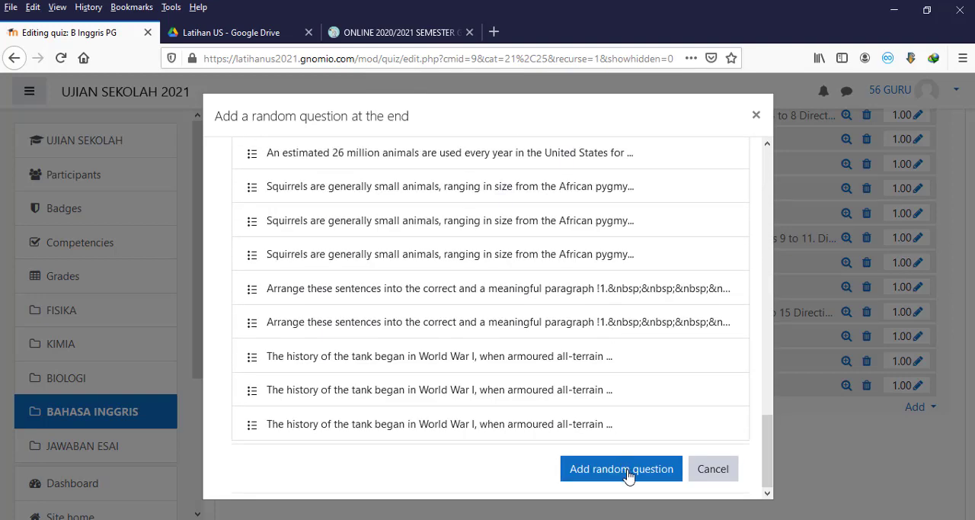
click(629, 471)
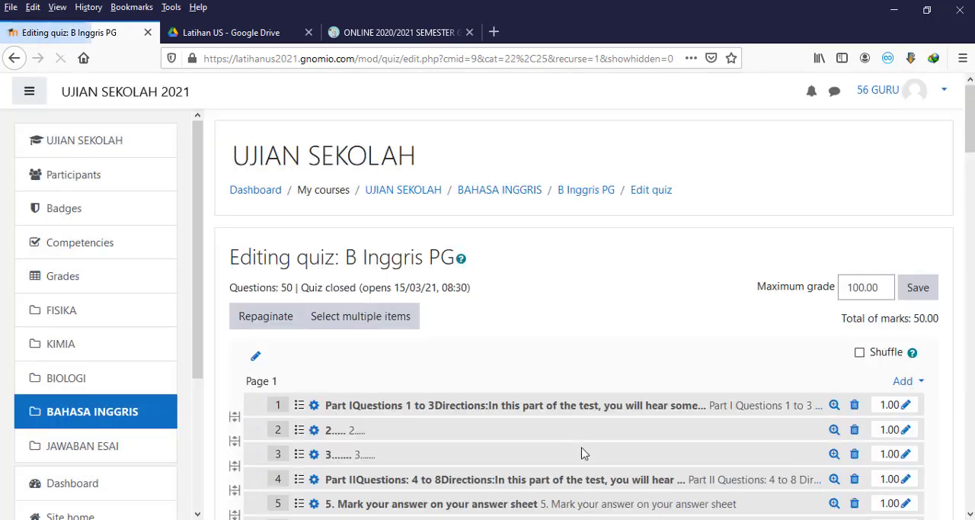
Step: Repaginate the B Inggris PG quiz with 5 questions per page
scroll(581, 442, down, 8)
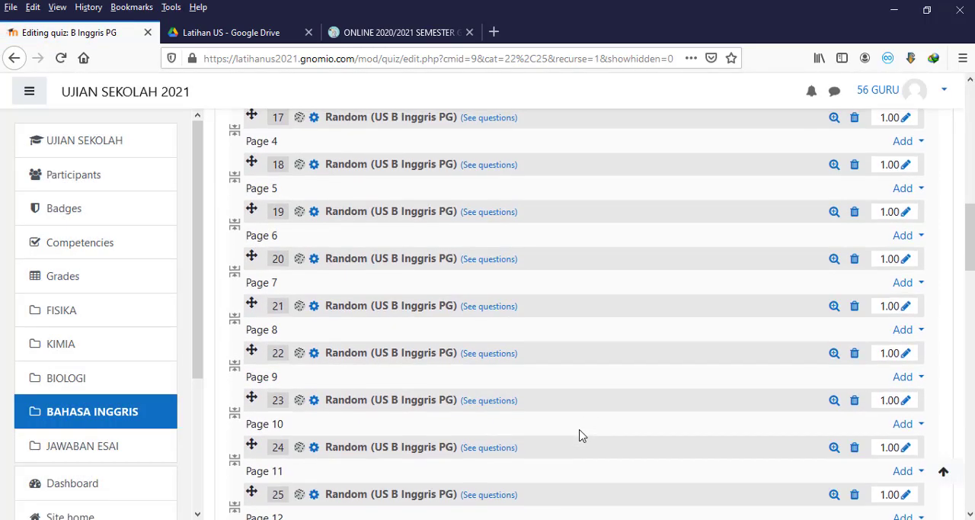
scroll(581, 434, up, 12)
scroll(579, 434, down, 3)
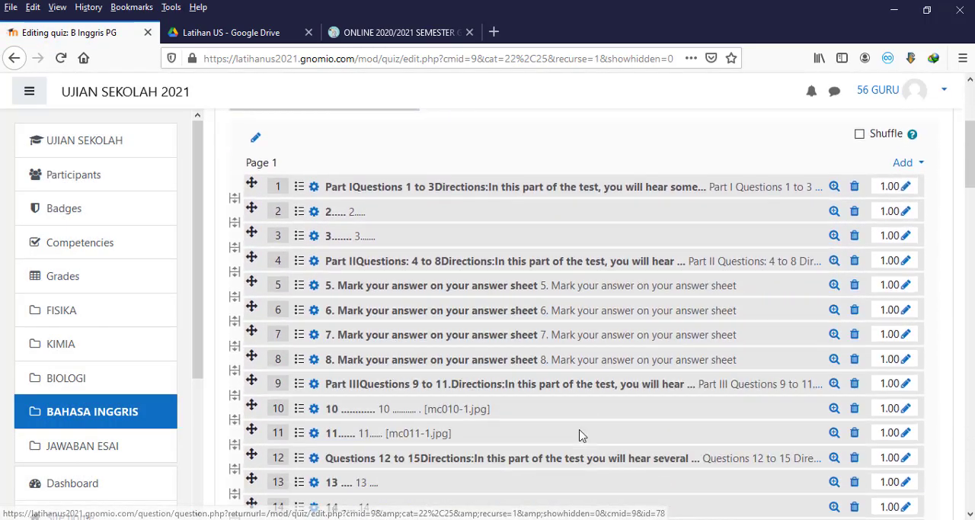
scroll(389, 287, down, 1)
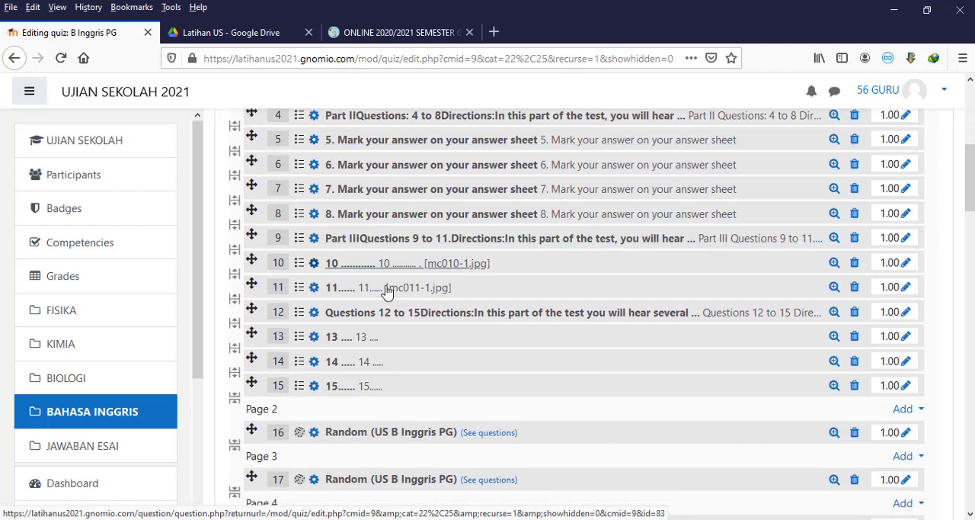
scroll(394, 383, down, 2)
scroll(394, 383, down, 1)
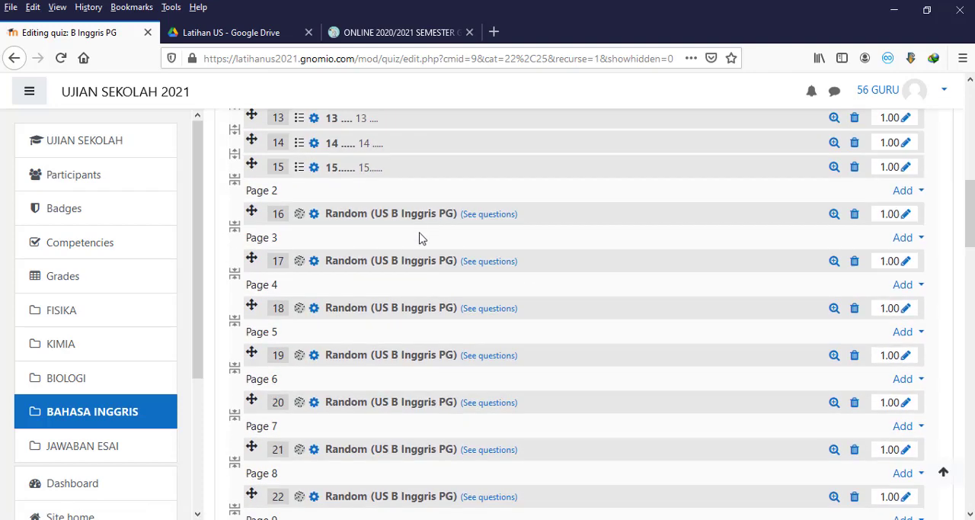
scroll(419, 231, up, 7)
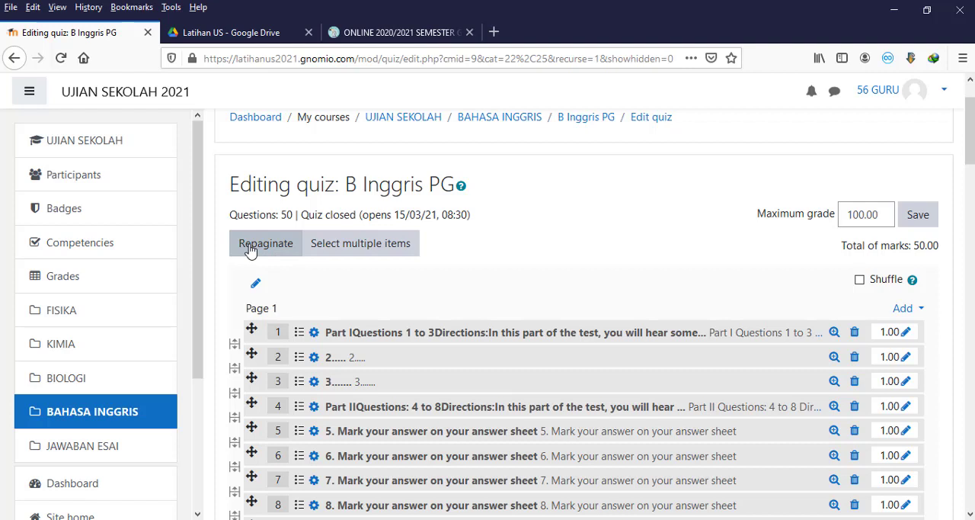
click(250, 252)
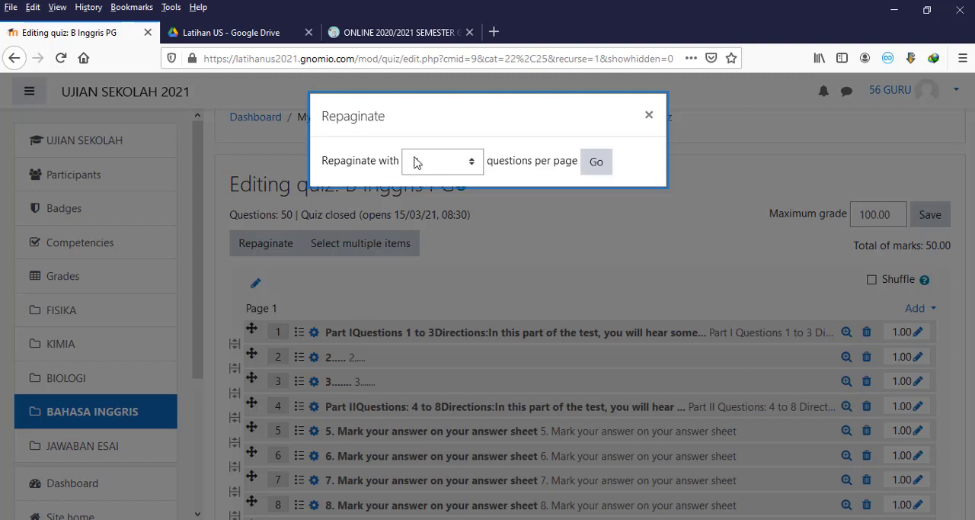
click(471, 168)
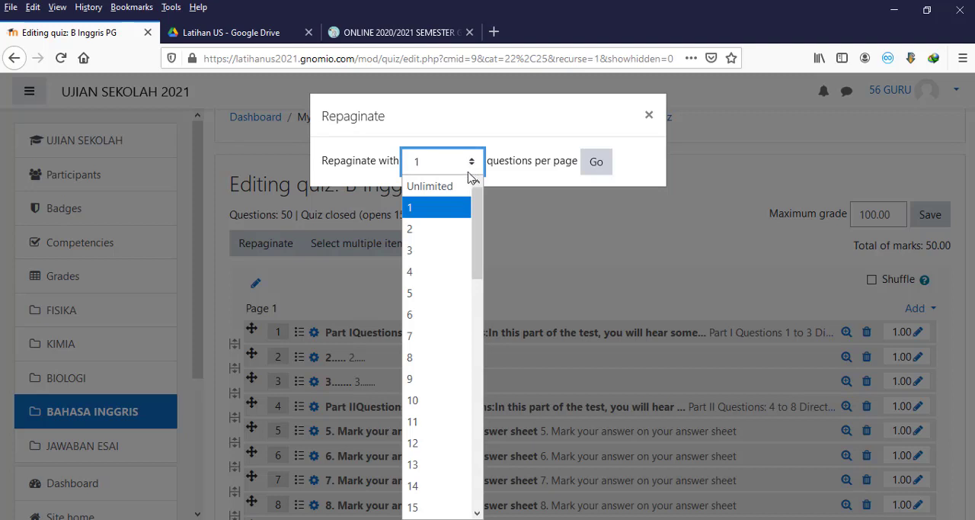
click(432, 296)
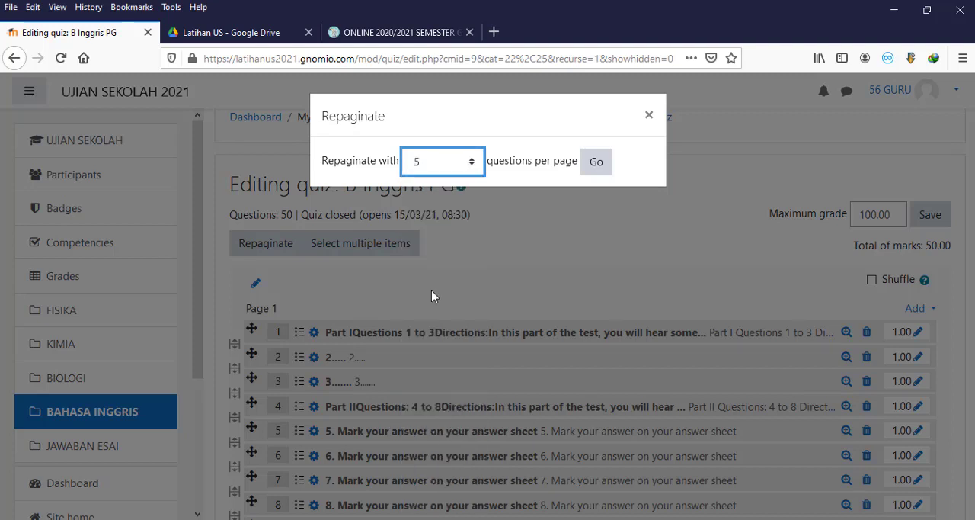
click(597, 163)
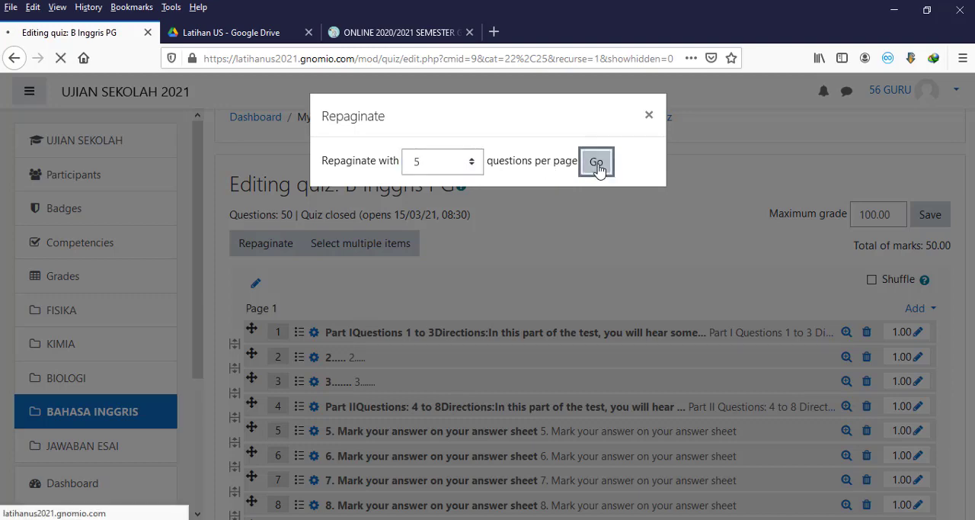
Step: Review how the listening and random questions are distributed across the quiz pages
scroll(598, 169, down, 4)
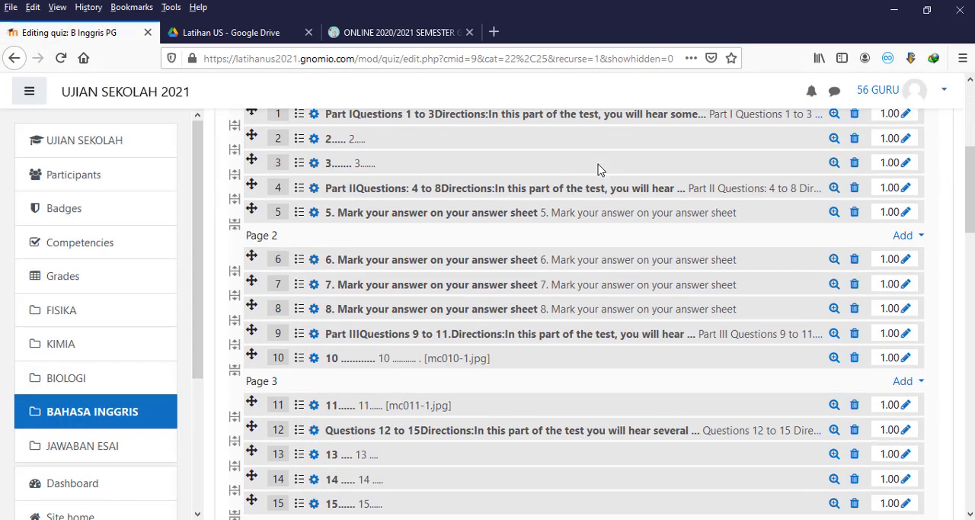
scroll(598, 169, down, 4)
scroll(598, 169, up, 4)
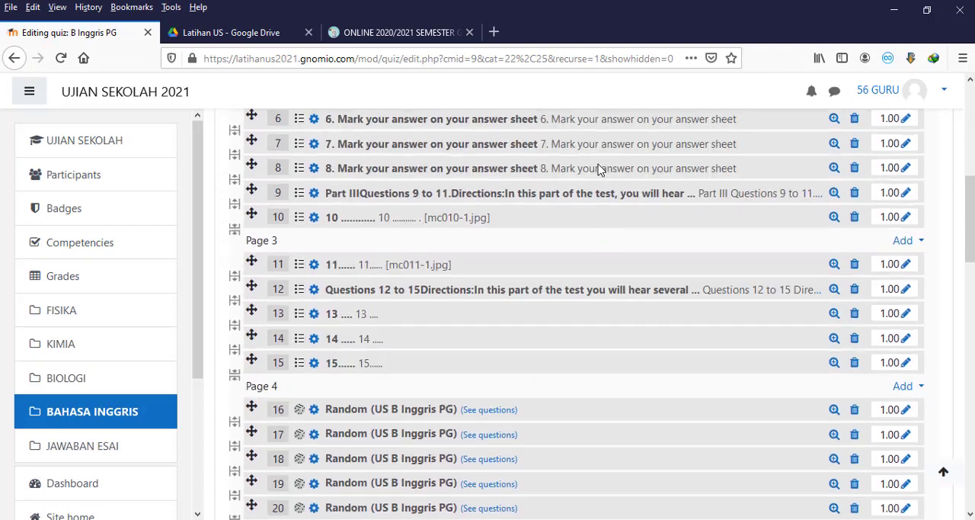
scroll(598, 169, down, 3)
scroll(598, 170, up, 5)
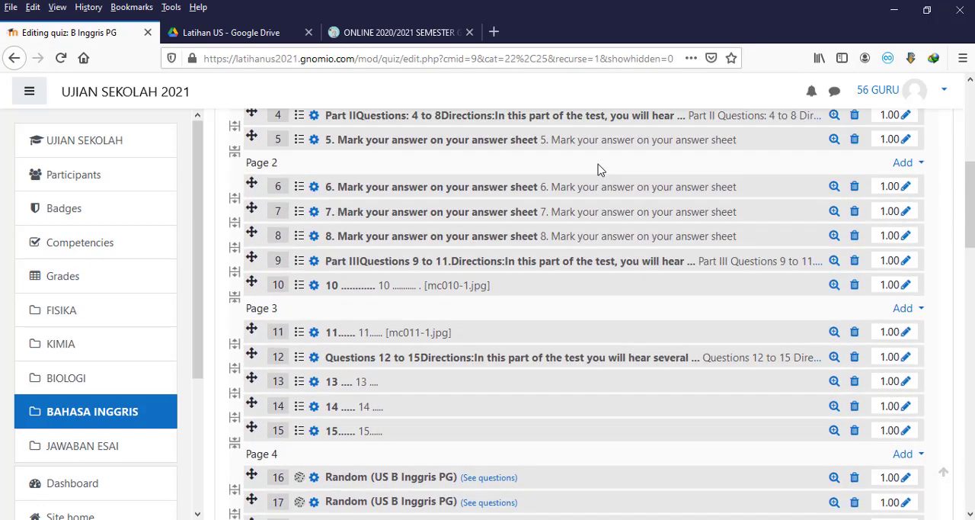
scroll(598, 170, down, 2)
scroll(598, 169, down, 3)
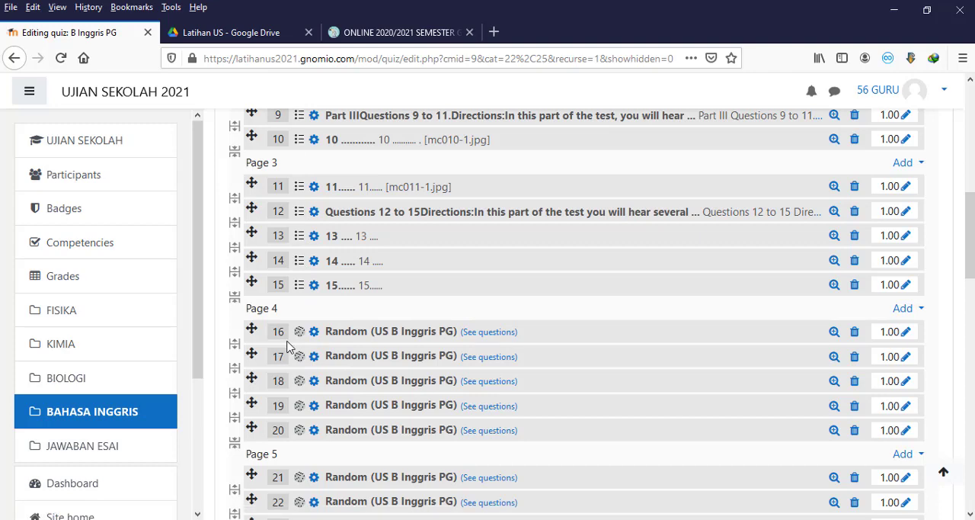
scroll(290, 347, up, 3)
scroll(288, 340, down, 3)
scroll(299, 433, down, 3)
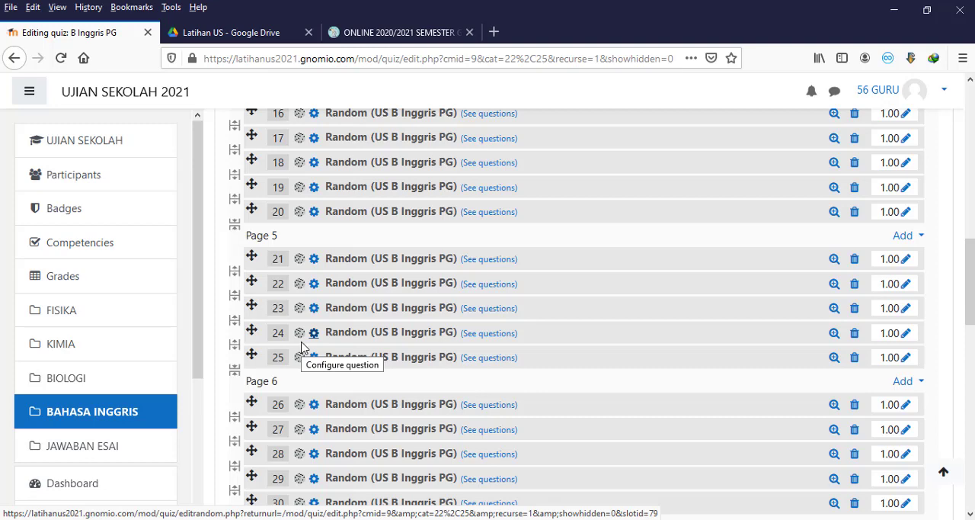
scroll(499, 368, up, 7)
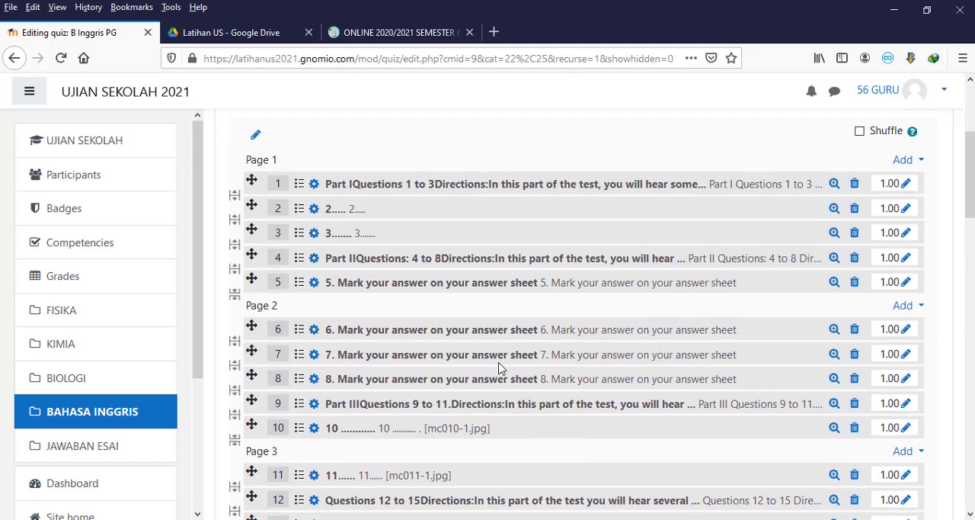
scroll(499, 368, down, 5)
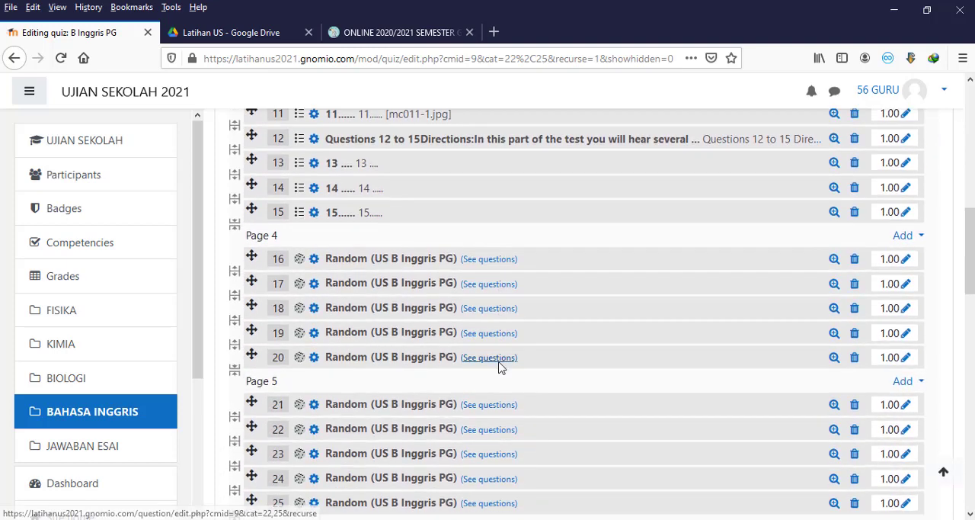
scroll(416, 349, up, 1)
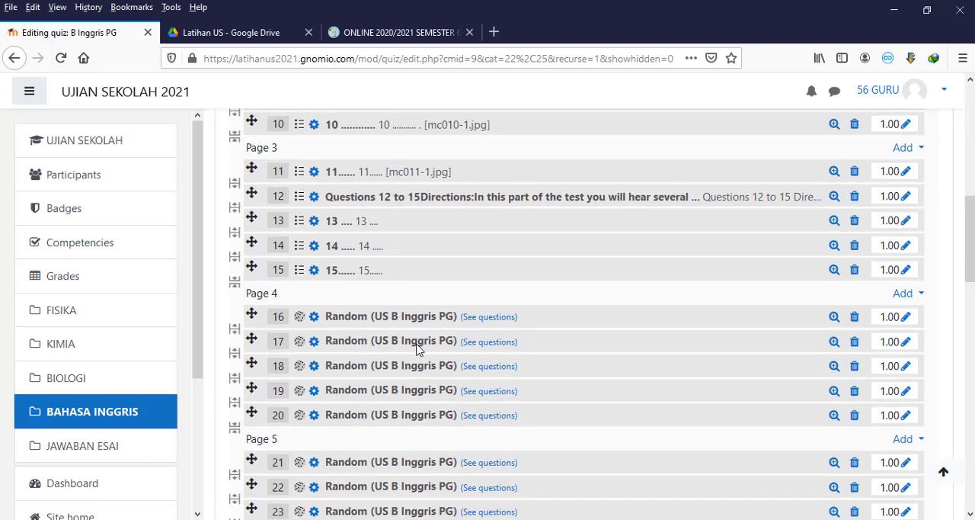
scroll(417, 349, up, 6)
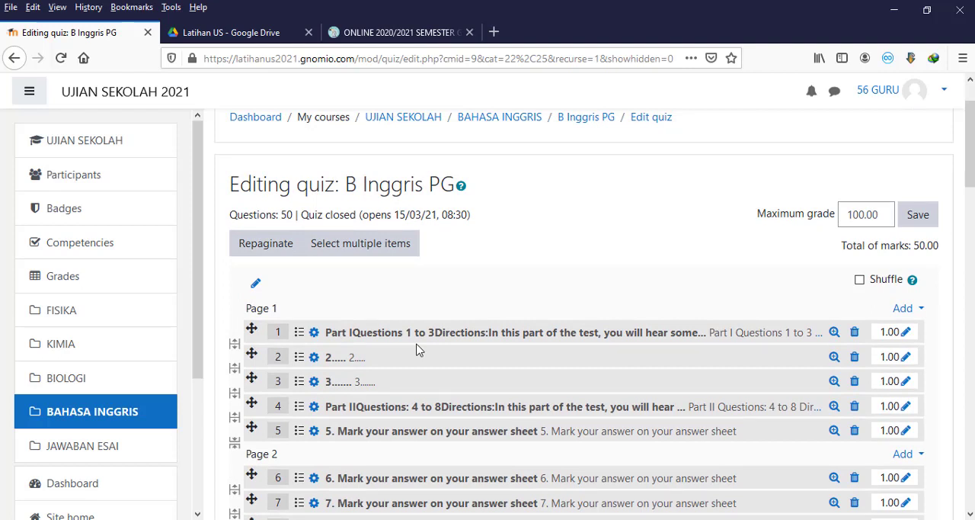
Step: Open the B Inggris Esai quiz from the course's BAHASA INGGRIS section
click(96, 418)
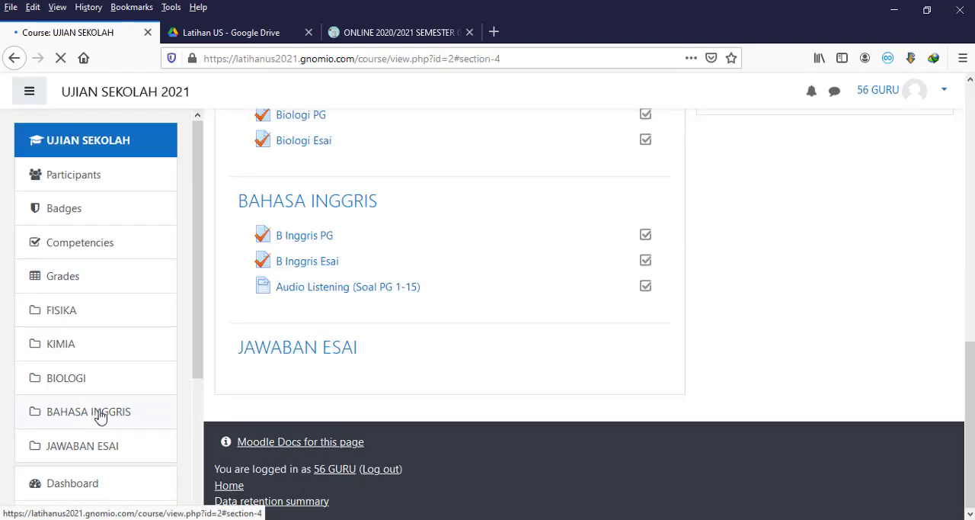
scroll(302, 361, up, 1)
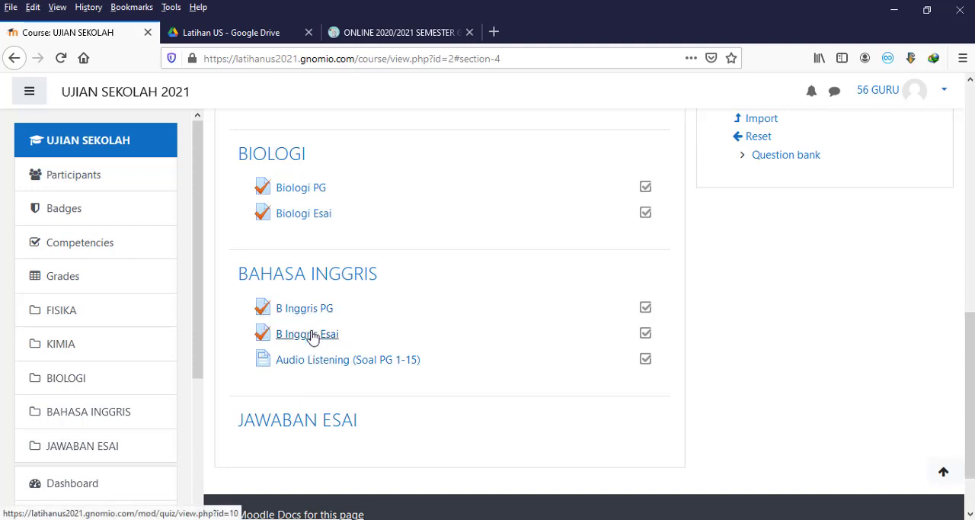
click(312, 337)
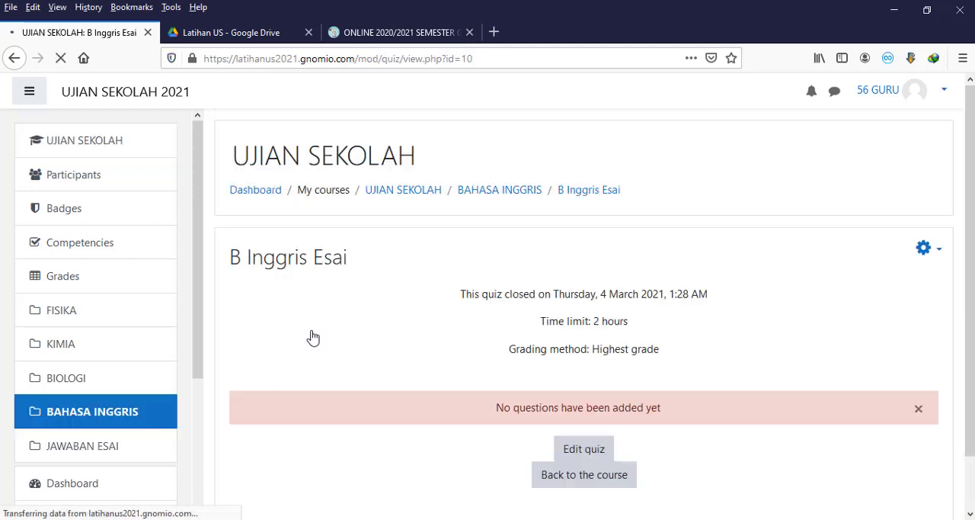
scroll(340, 339, down, 1)
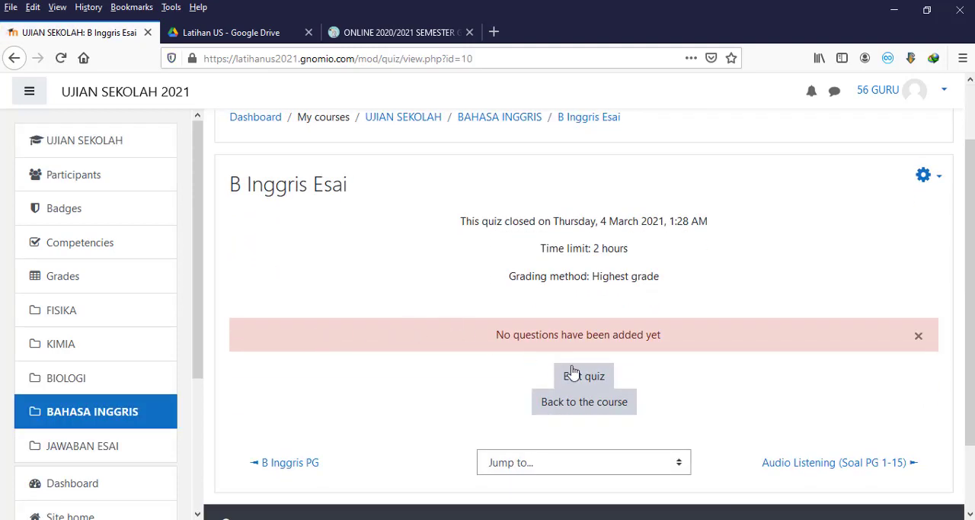
Step: Add both essay questions from the US B Inggris Esai question bank category to the B Inggris Esai quiz
click(607, 381)
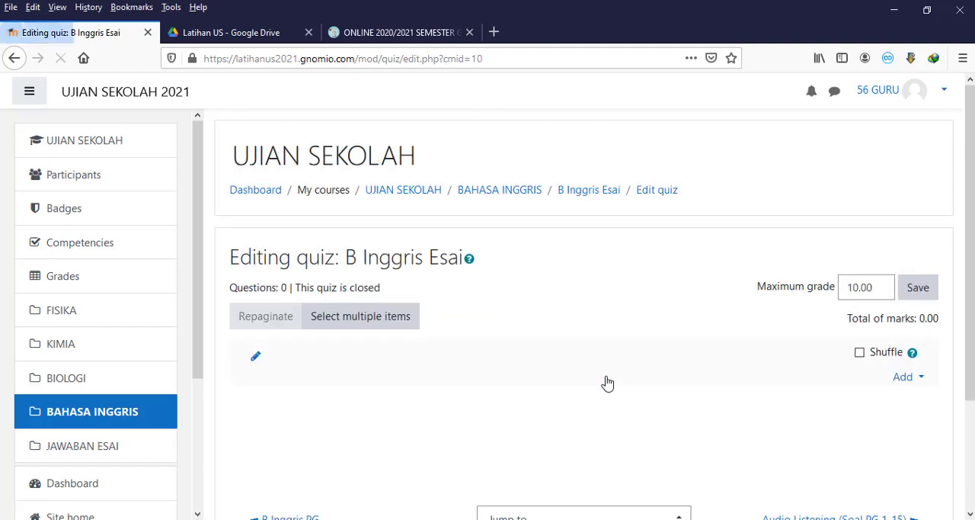
click(903, 377)
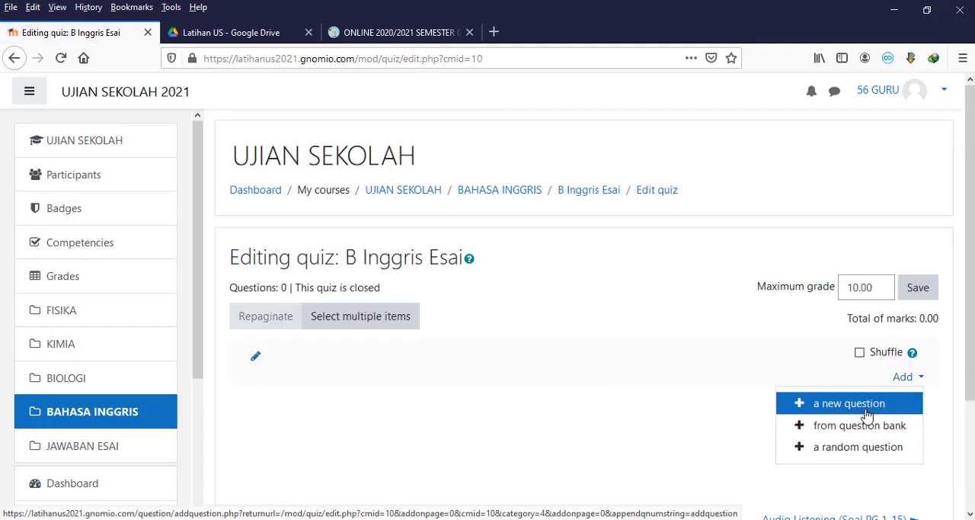
click(830, 433)
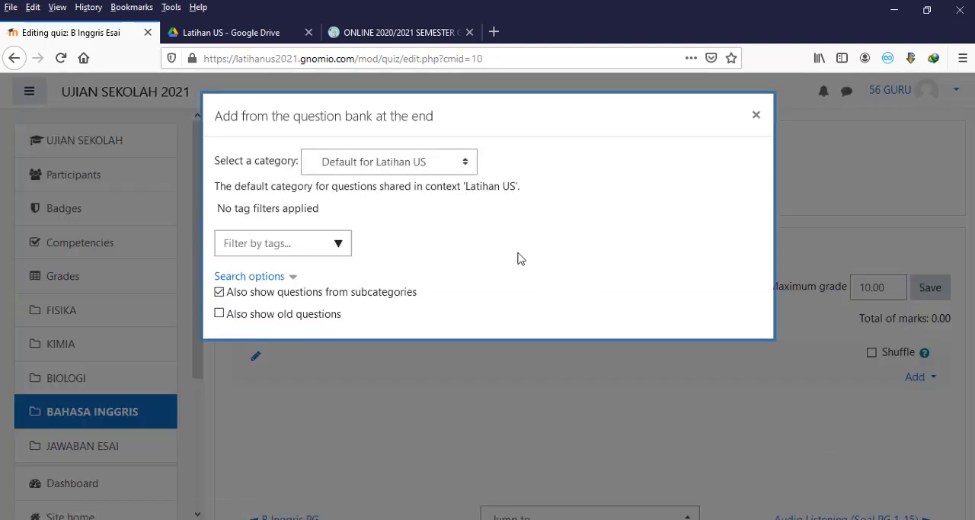
click(468, 163)
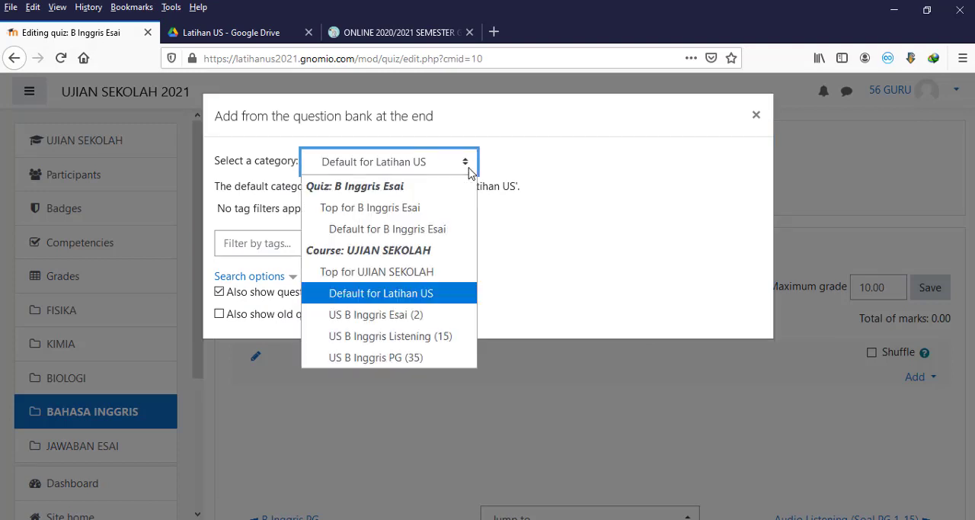
click(421, 314)
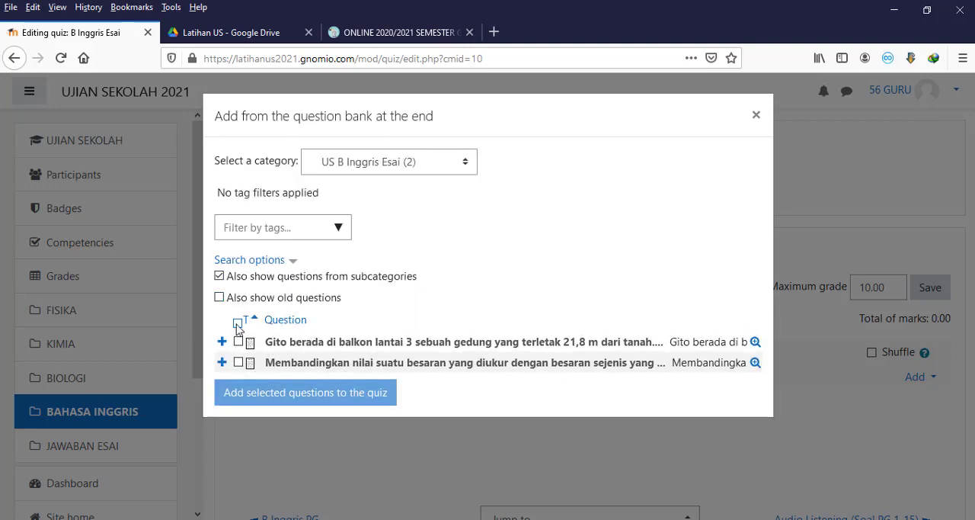
click(238, 323)
click(278, 394)
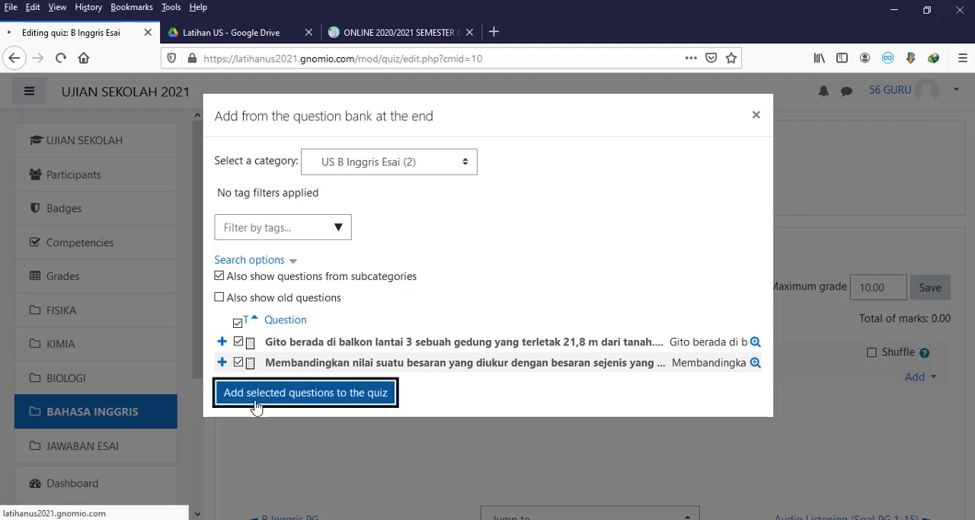
Step: Repaginate the B Inggris Esai quiz with 5 questions per page
scroll(170, 424, down, 4)
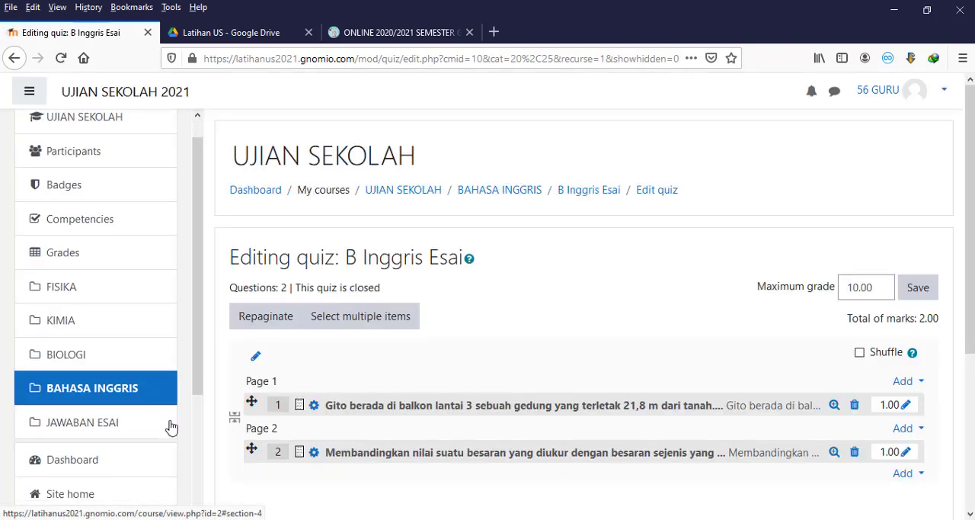
scroll(660, 405, down, 3)
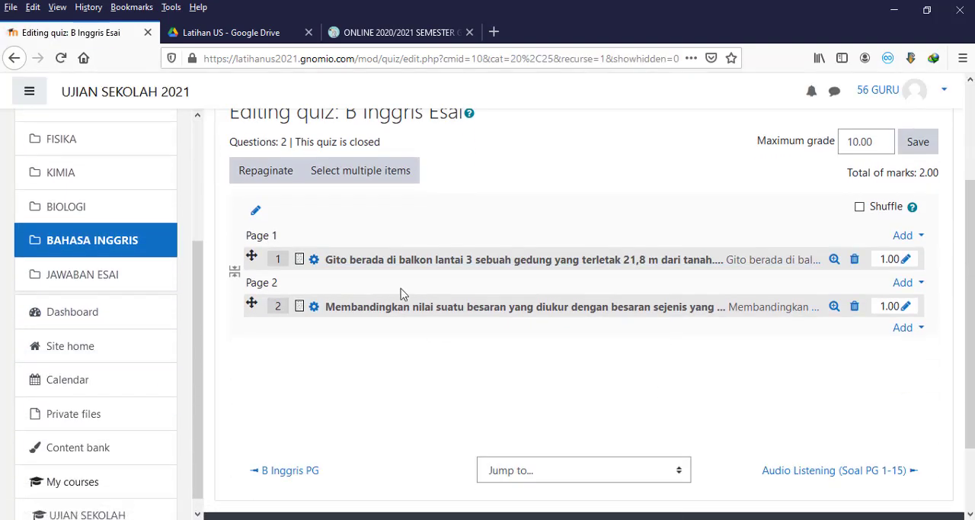
scroll(403, 294, up, 2)
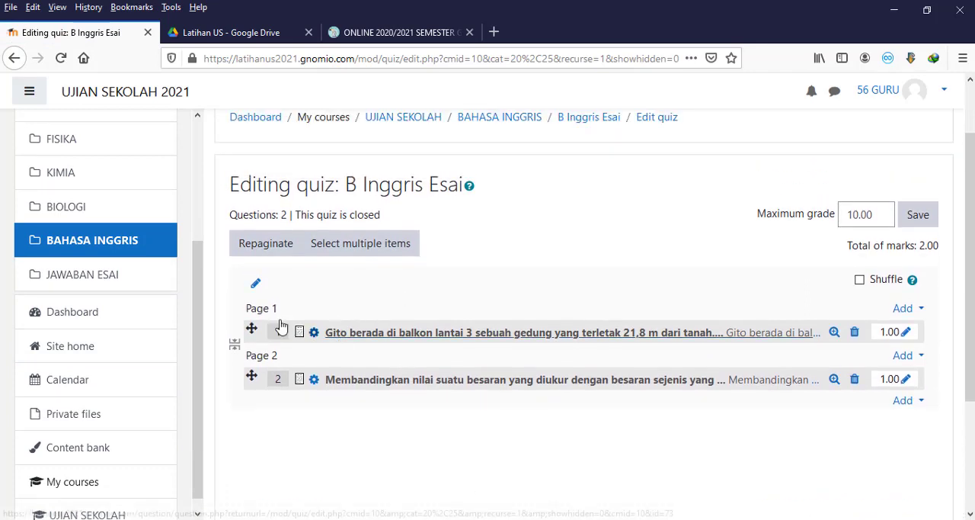
click(259, 249)
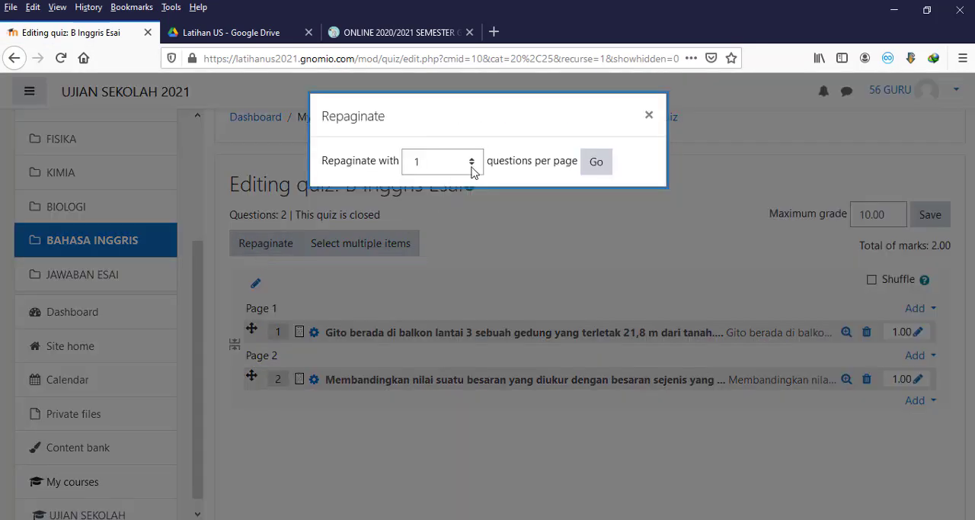
click(472, 169)
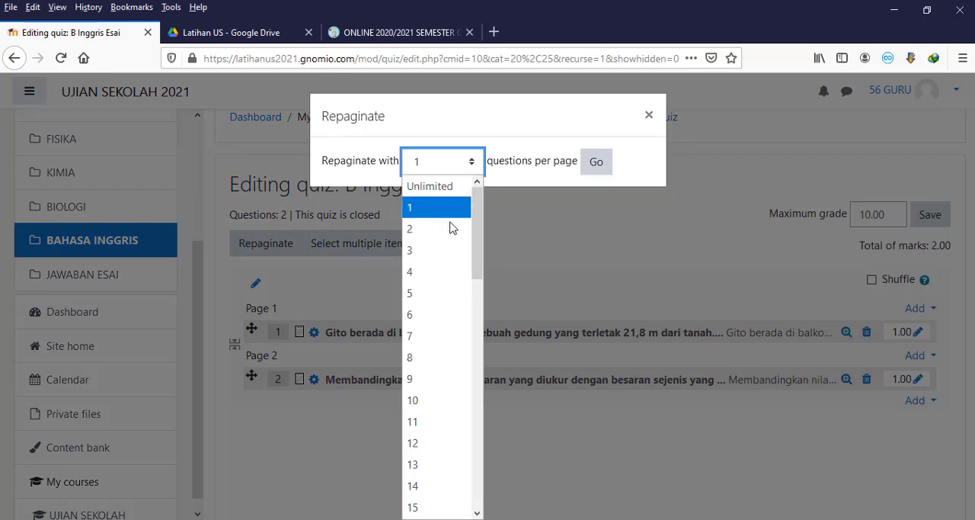
click(424, 291)
click(594, 164)
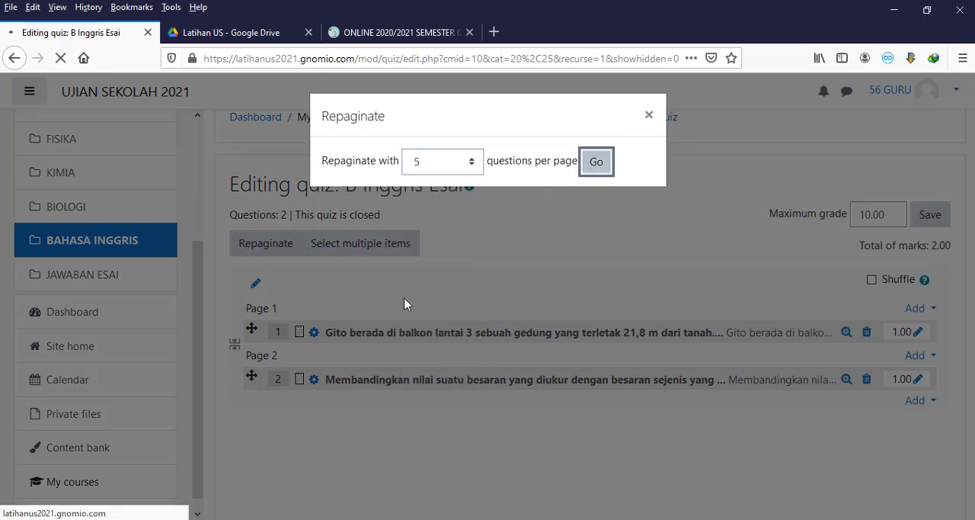
Step: Move the "Membandingkan nilai suatu besaran" question above the "Gito berada di balkon" question and return to the BAHASA INGGRIS section
scroll(405, 305, down, 2)
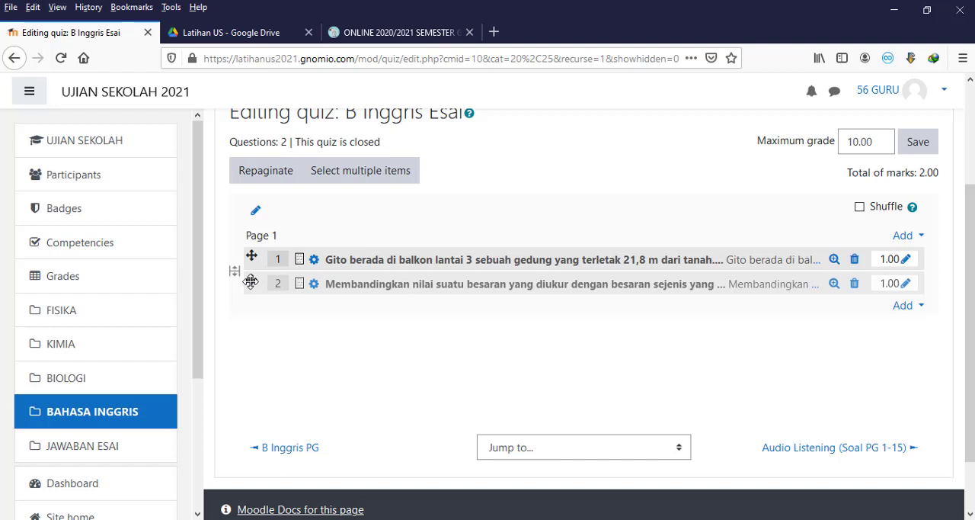
drag(251, 281, 251, 264)
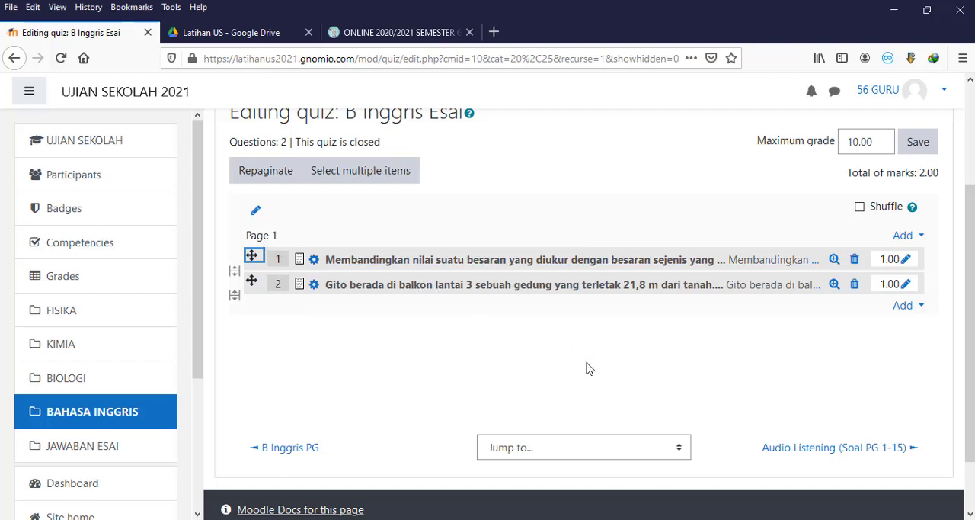
scroll(587, 368, up, 3)
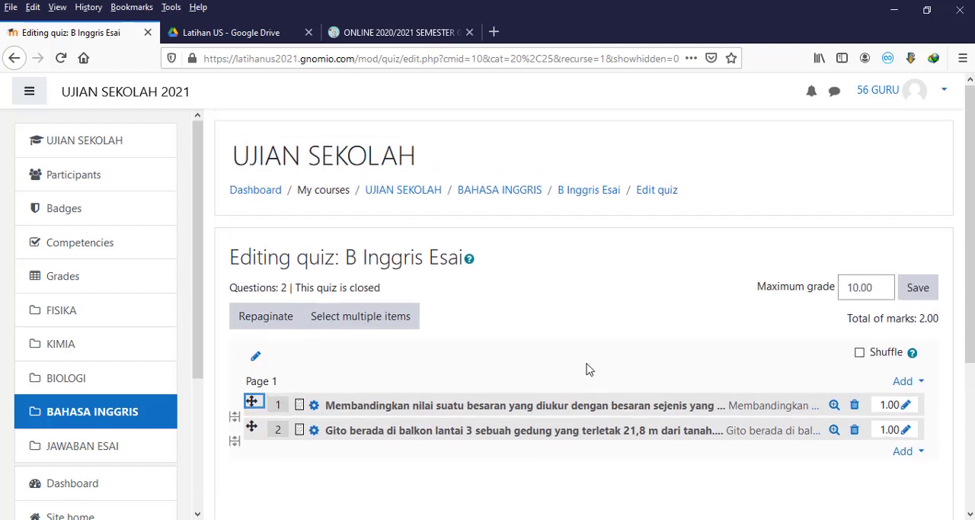
click(133, 414)
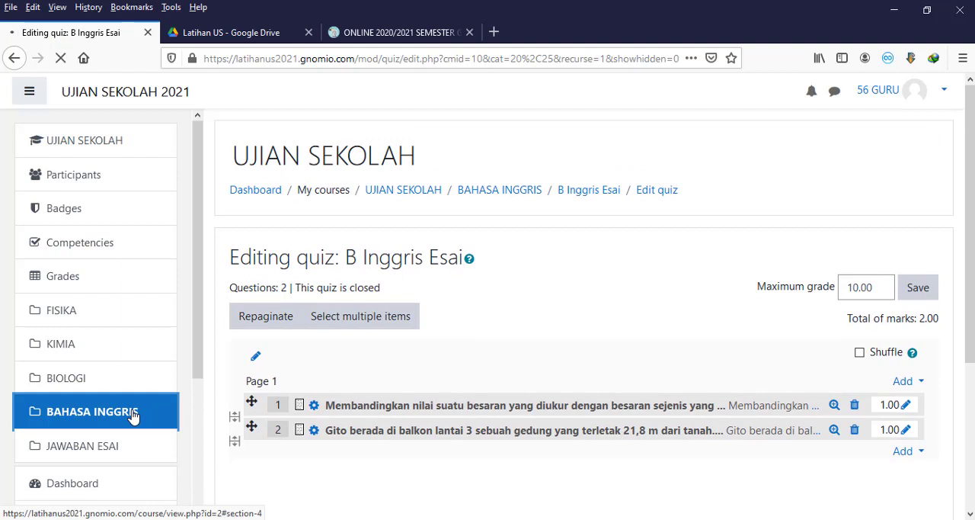
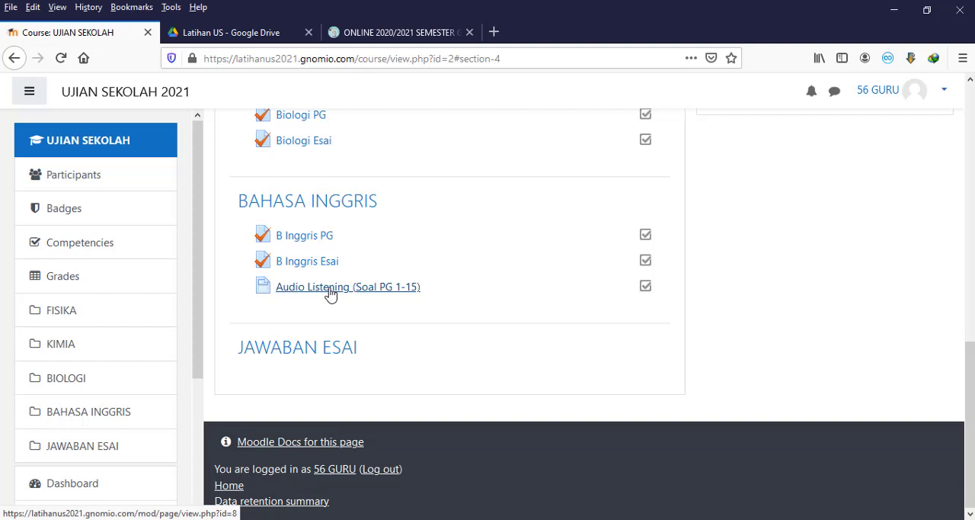
Step: Open the Audio Listening (Soal PG 1-15) page in the BAHASA INGGRIS section and bring up its settings for editing
click(331, 295)
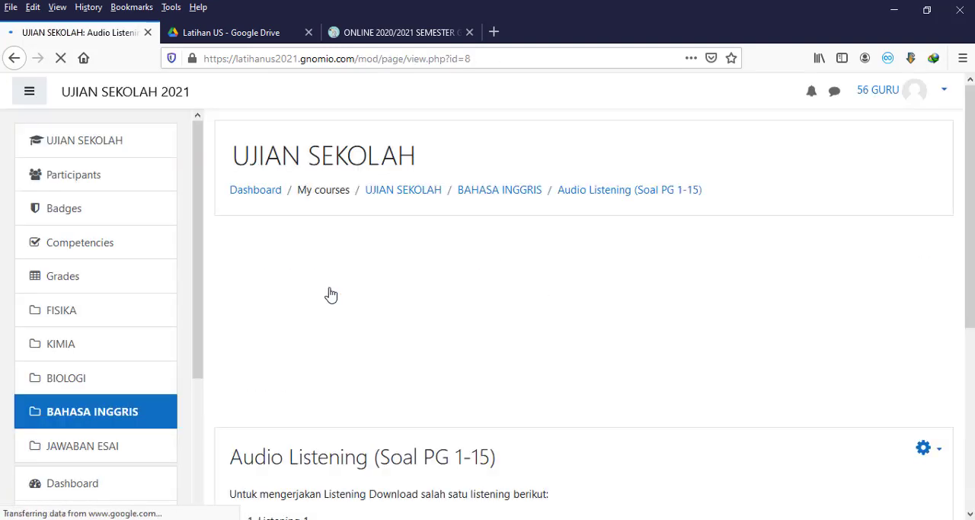
scroll(331, 295, down, 5)
scroll(331, 295, down, 2)
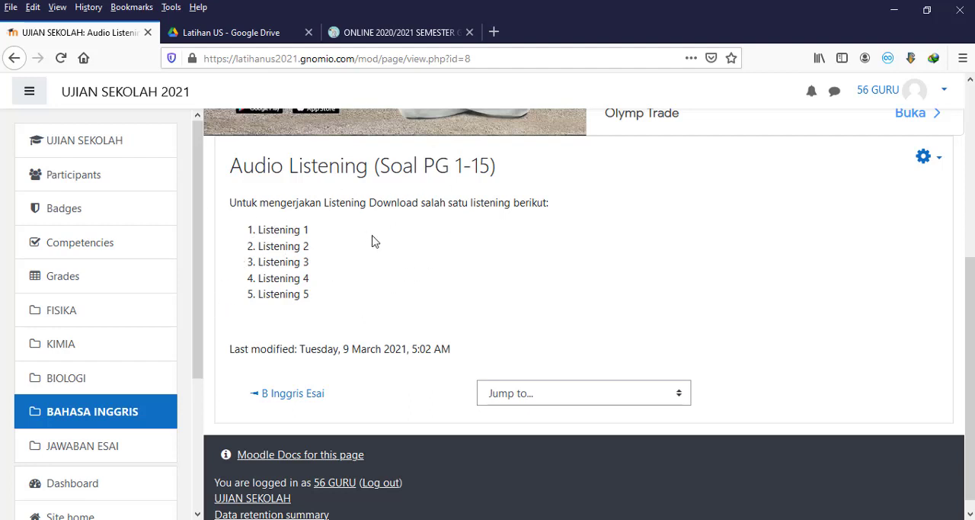
click(943, 162)
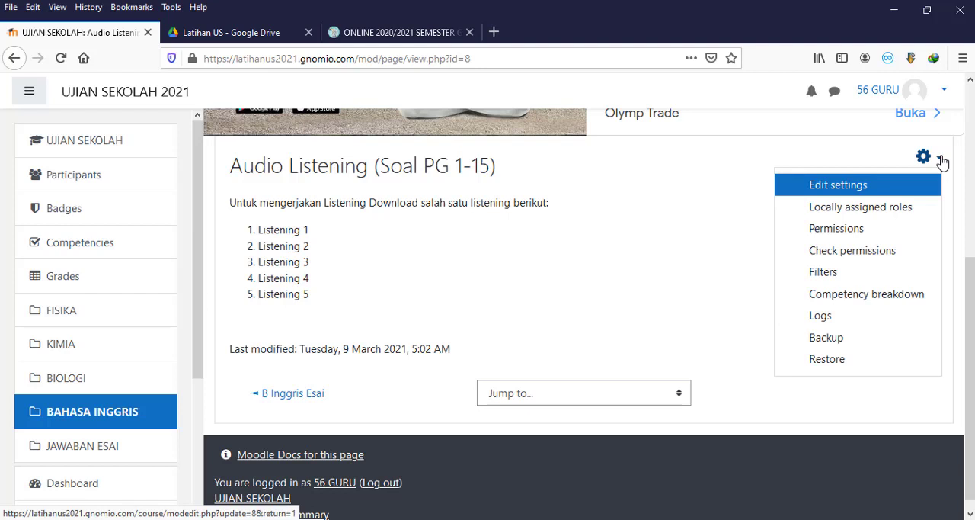
click(866, 187)
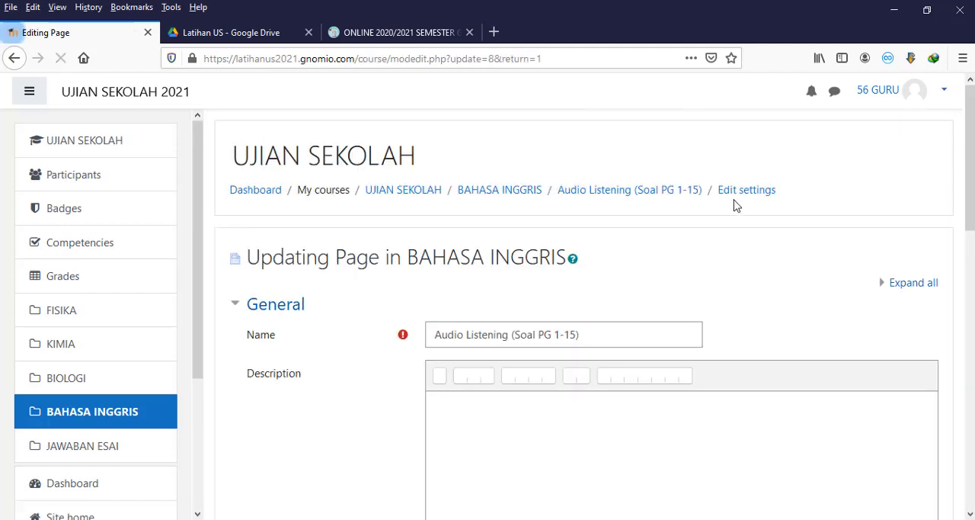
Step: Review the Audio Listening page's name, description and page content, including the download instruction and the list of listening items
scroll(684, 238, down, 2)
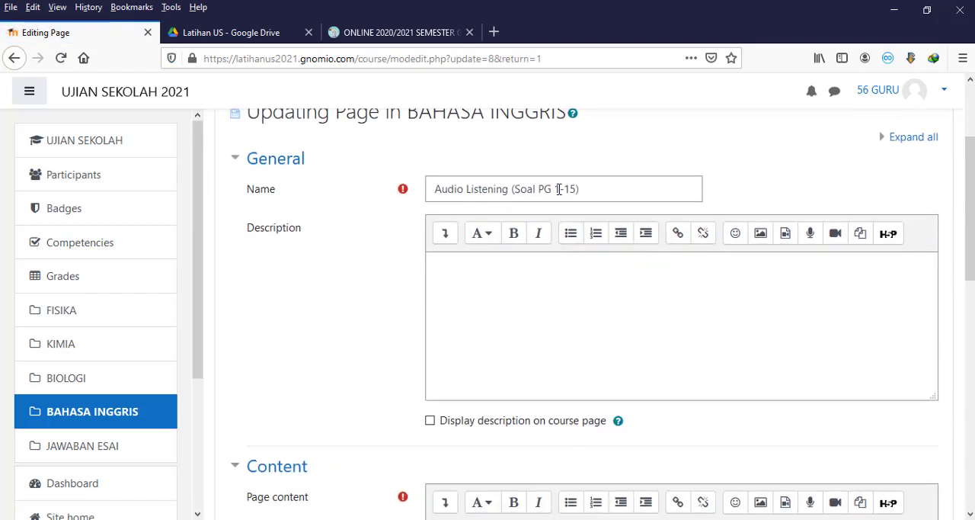
scroll(558, 189, down, 2)
scroll(559, 189, up, 2)
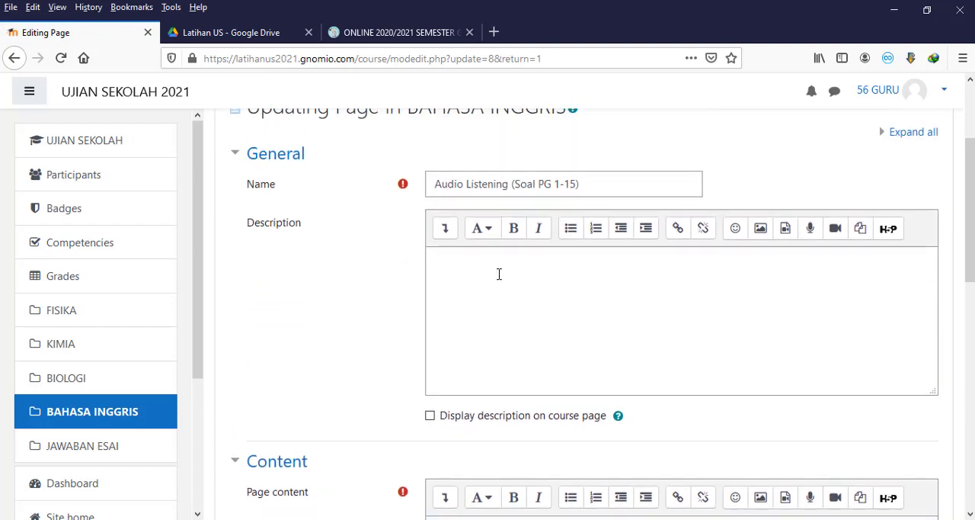
scroll(499, 275, down, 2)
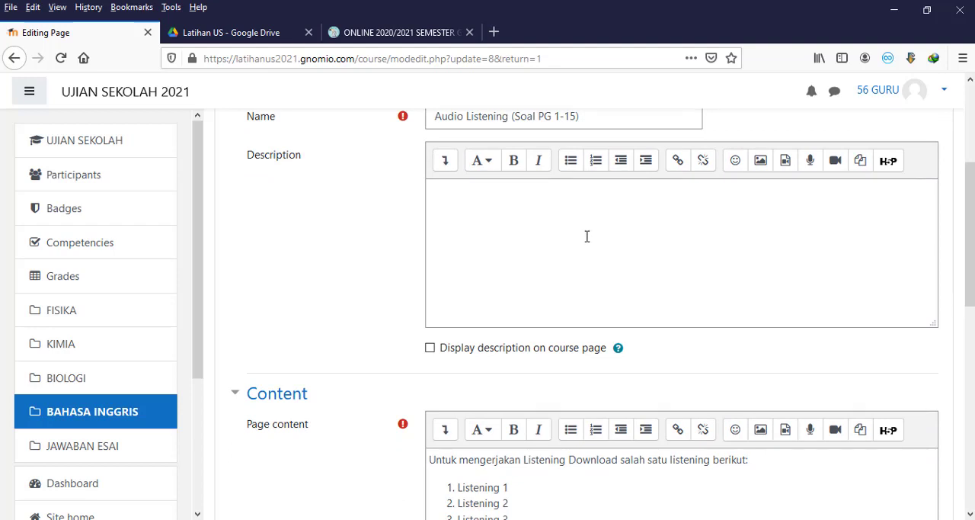
scroll(587, 236, down, 2)
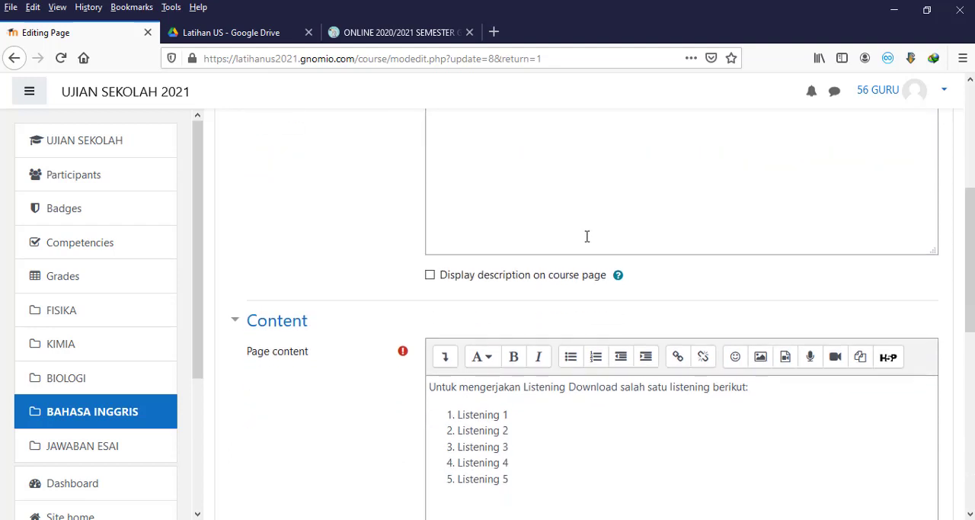
scroll(587, 236, down, 2)
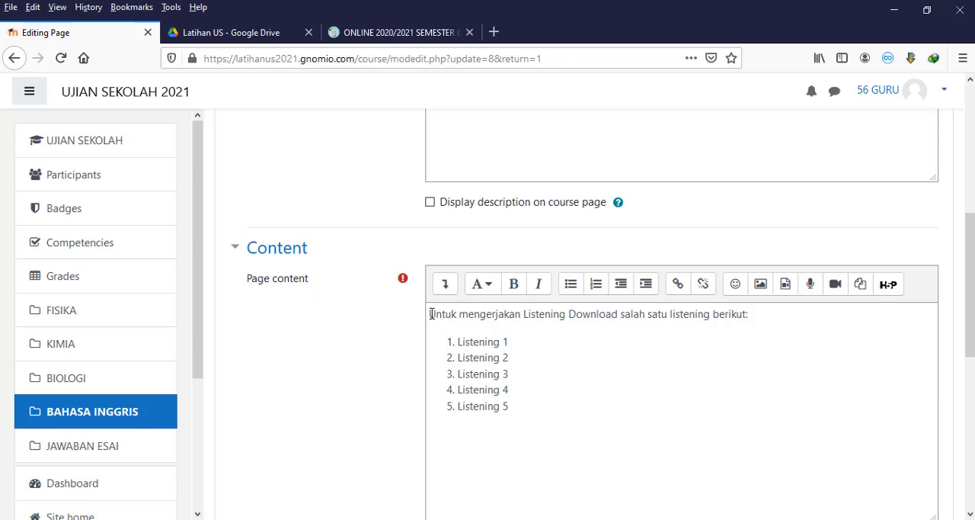
drag(430, 314, 708, 314)
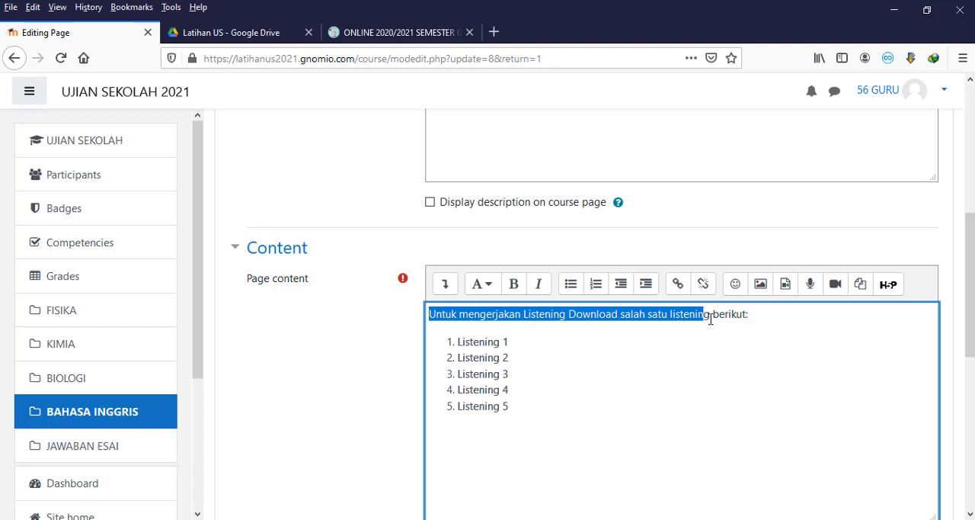
click(753, 314)
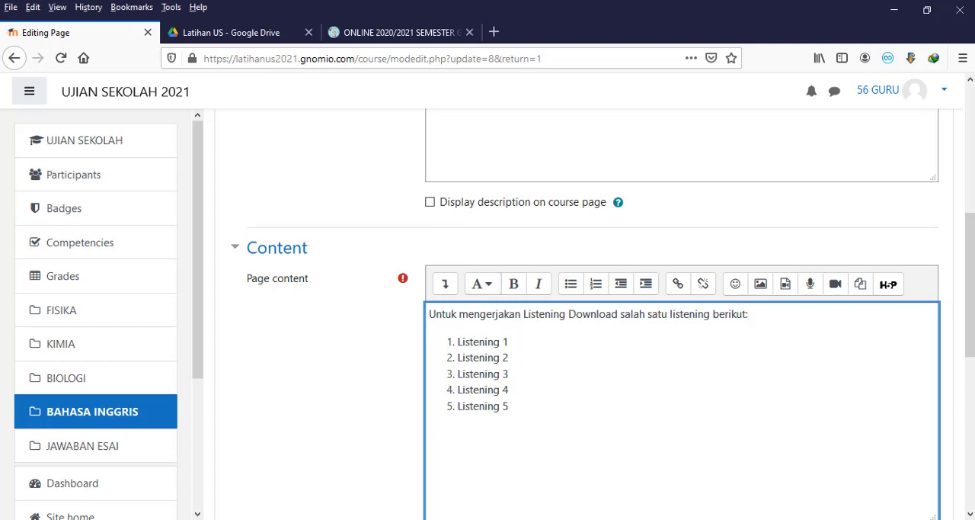
Step: Switch to File Explorer and open the Pembelajaran 2020-2021 folder within the teacher's personal folder on drive data (E:)
click(654, 472)
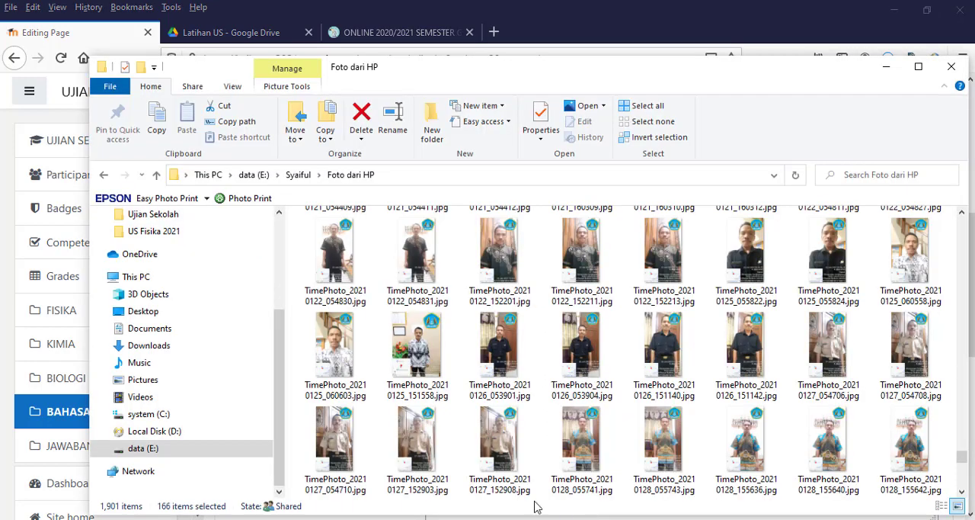
click(138, 448)
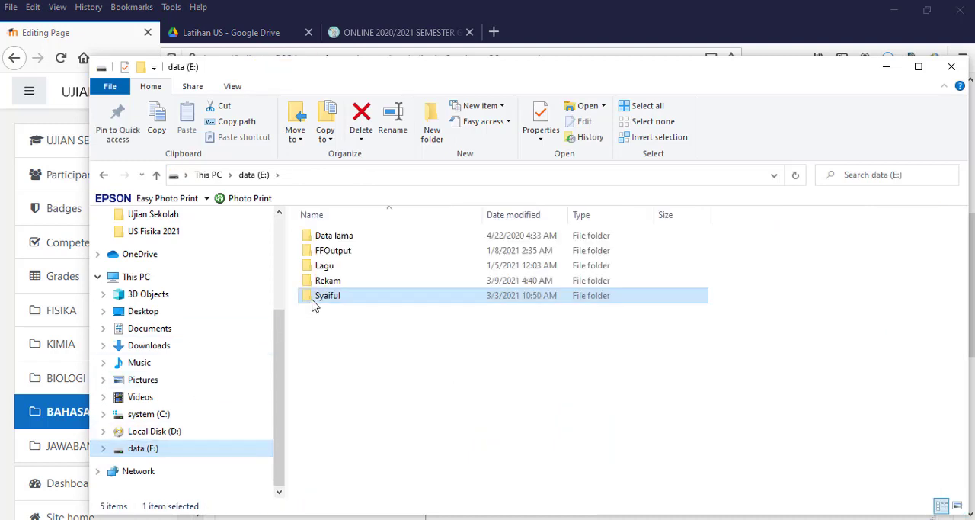
double_click(315, 297)
scroll(324, 323, down, 3)
scroll(359, 359, down, 2)
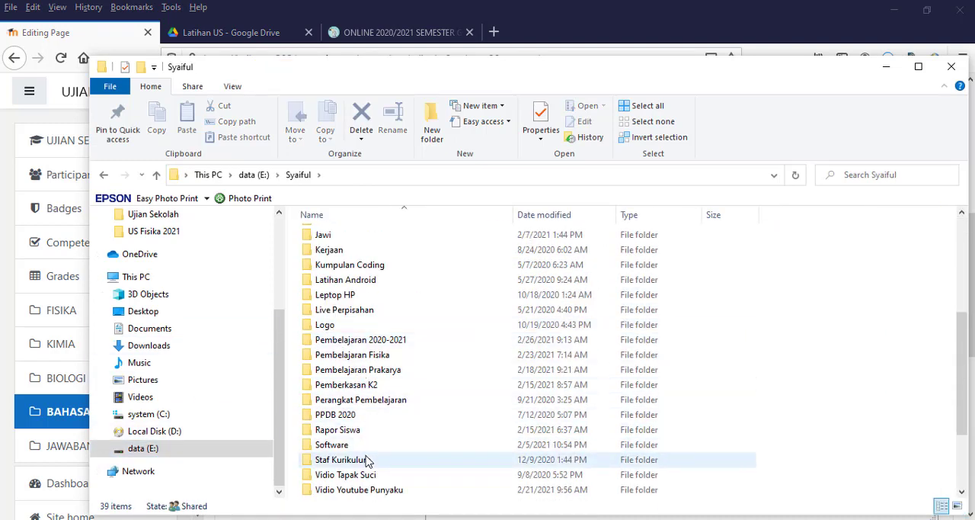
scroll(366, 461, down, 1)
scroll(364, 381, up, 1)
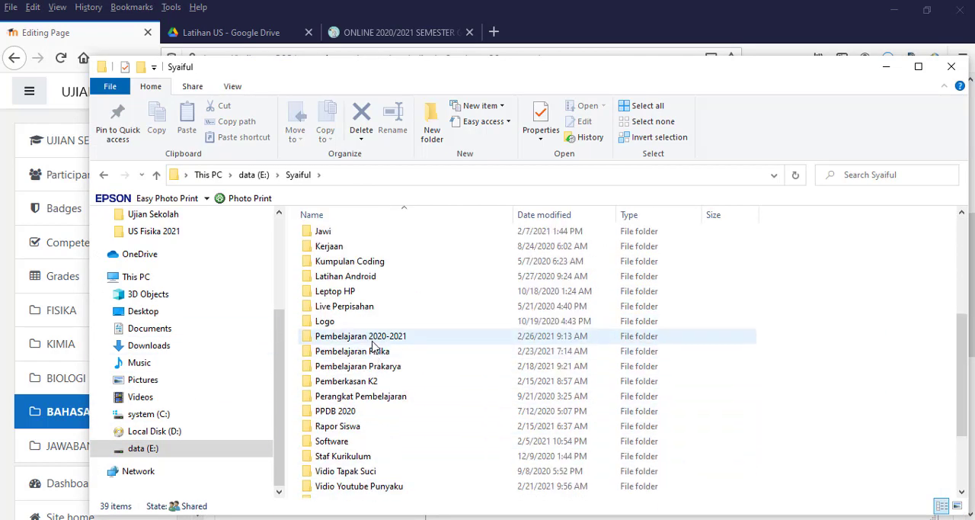
double_click(372, 340)
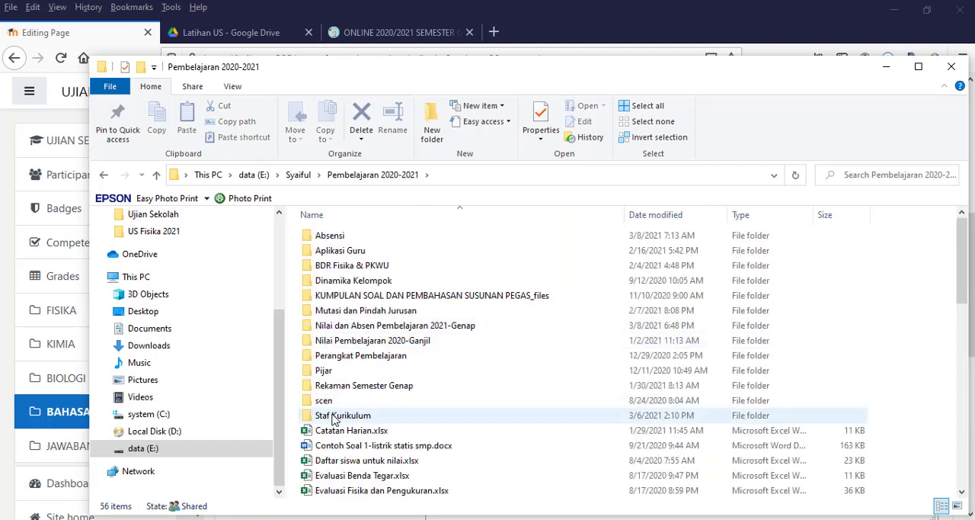
Step: Open the Bahasa Inggris folder under Staf Kurikulum, US 2021, US Fisika 12 IPS - Latihan, and move the window clear of the browser tabs
double_click(333, 418)
double_click(332, 464)
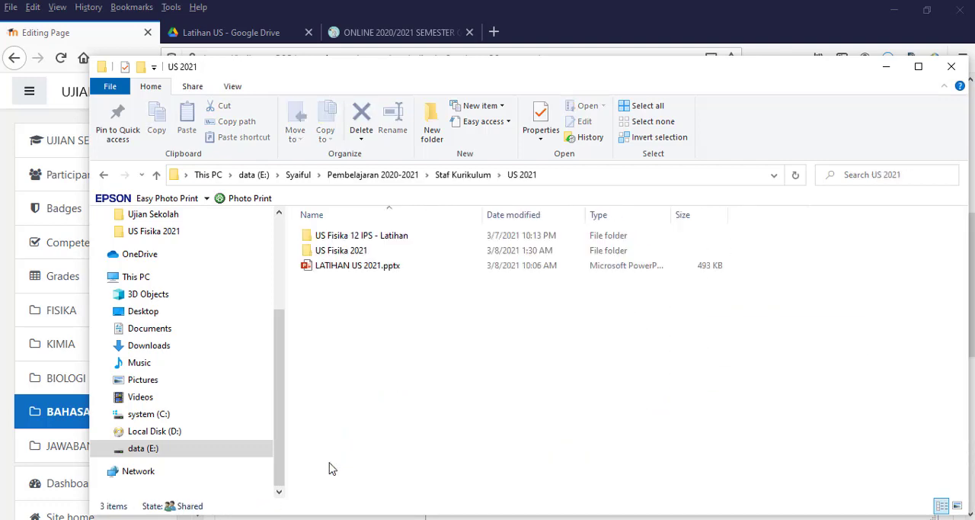
double_click(362, 236)
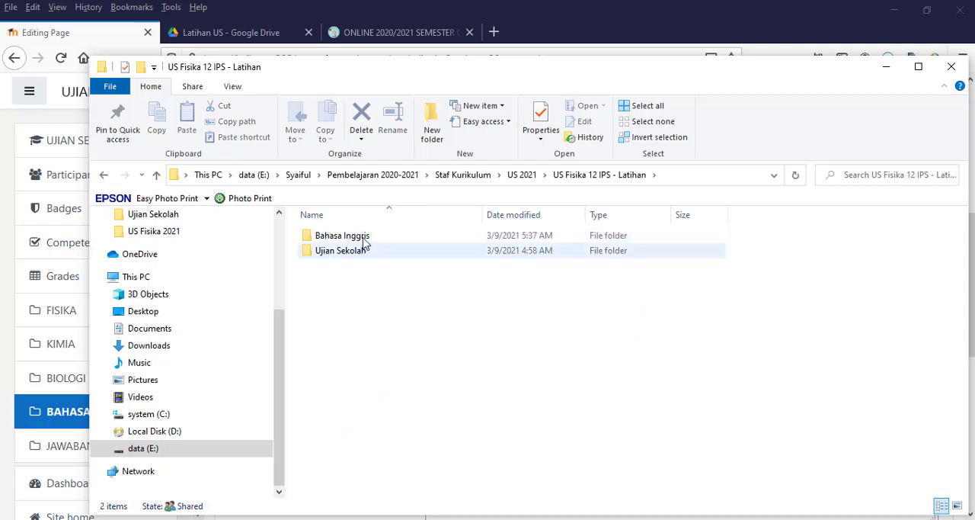
double_click(364, 240)
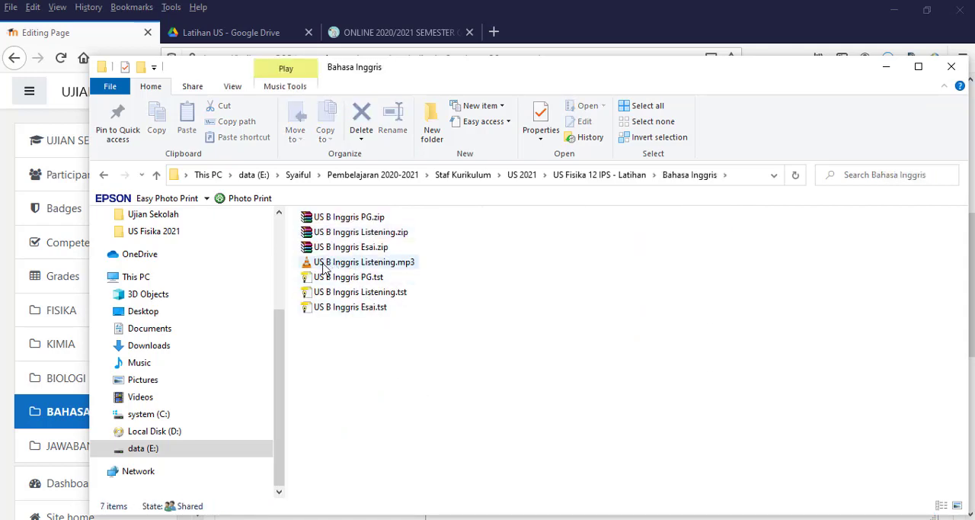
mouse_move(381, 268)
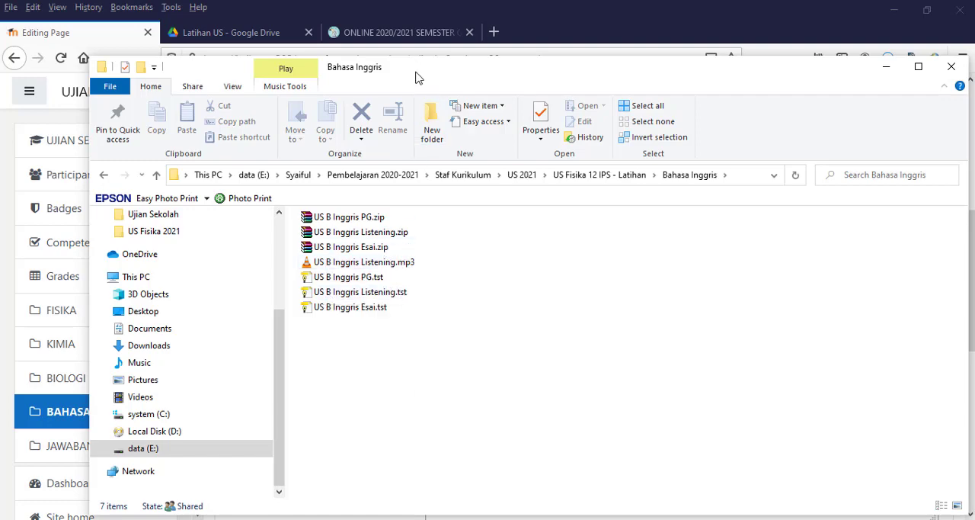
drag(415, 75, 556, 131)
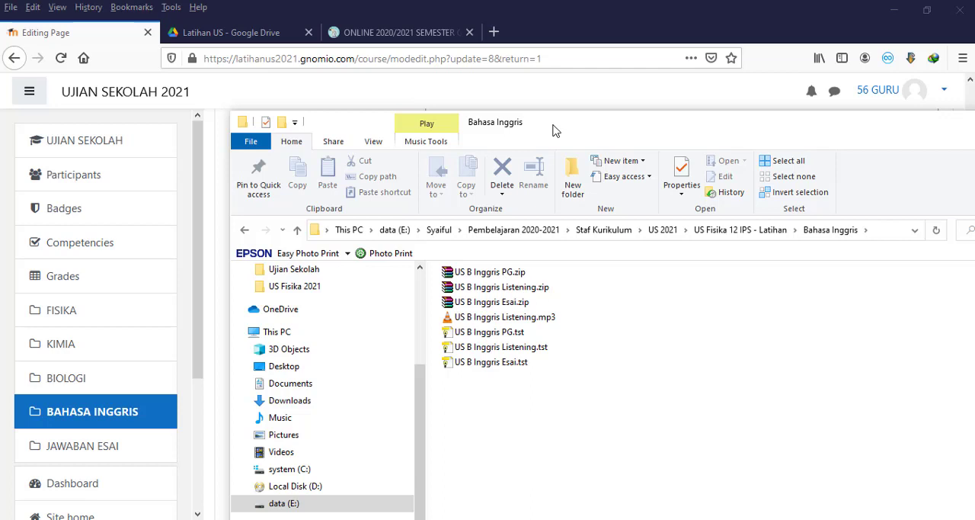
Step: Switch to Google Drive and create a folder named Listening inside the US 2021 folder
click(260, 34)
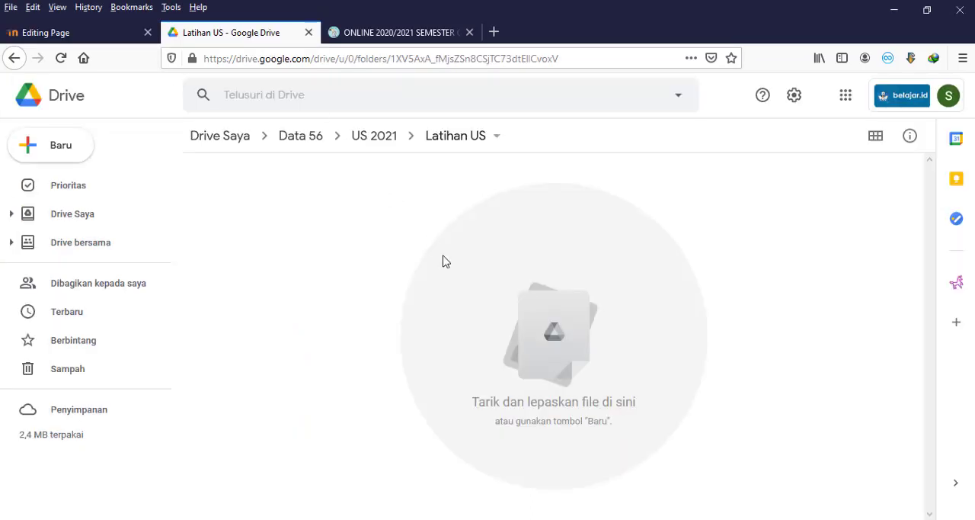
click(381, 137)
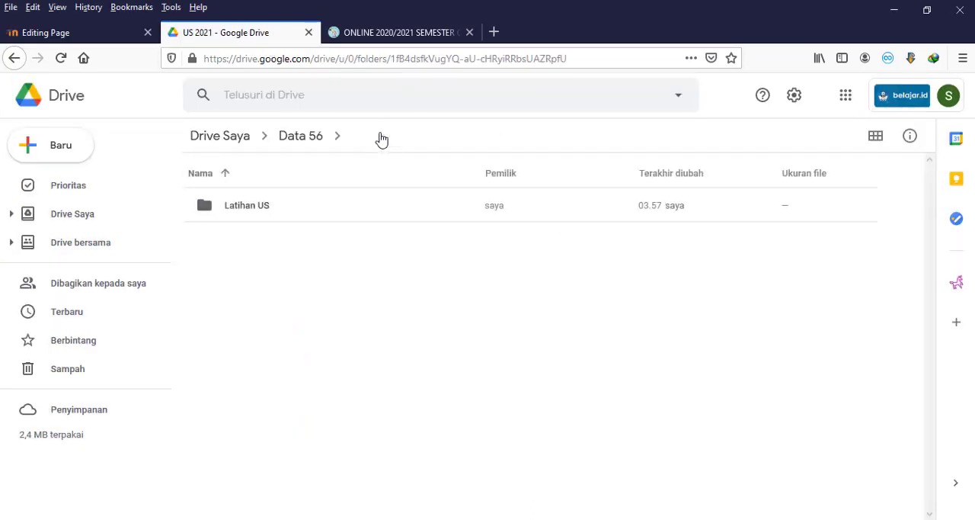
double_click(199, 214)
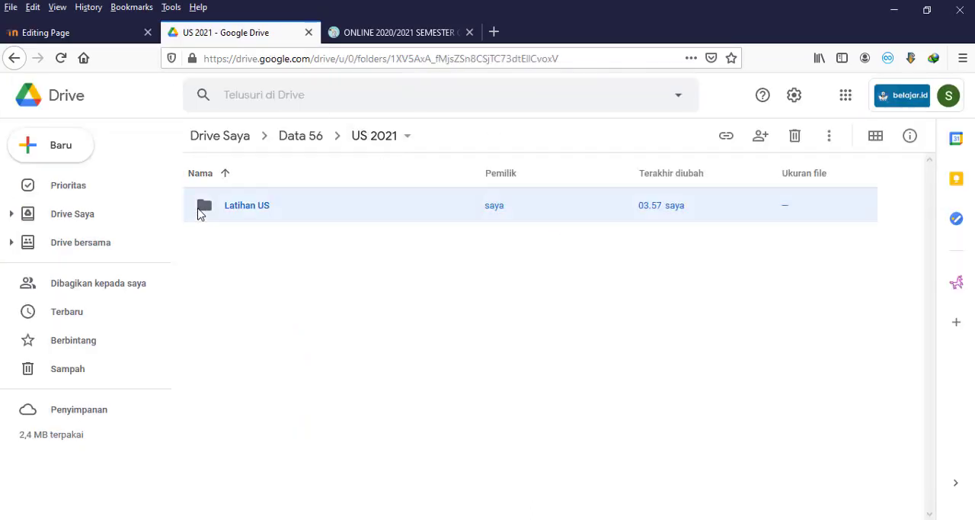
click(381, 142)
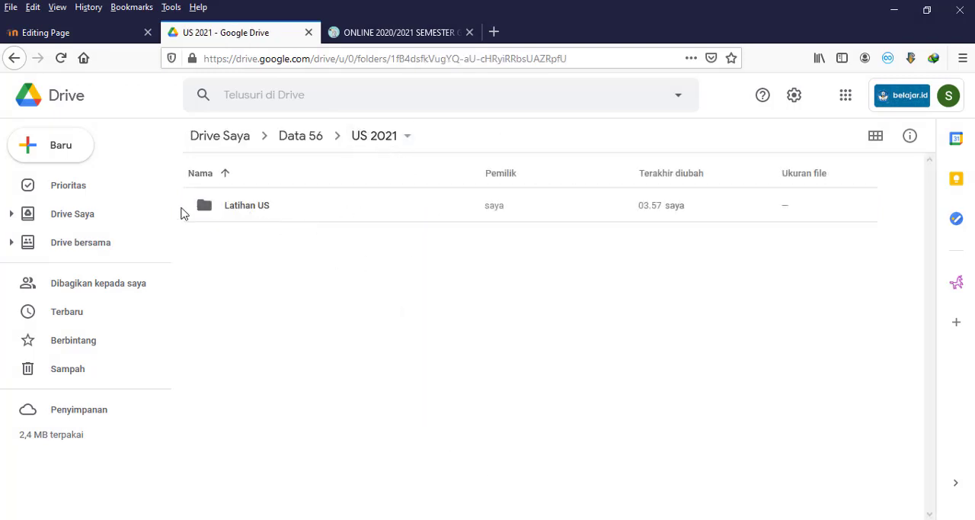
click(80, 157)
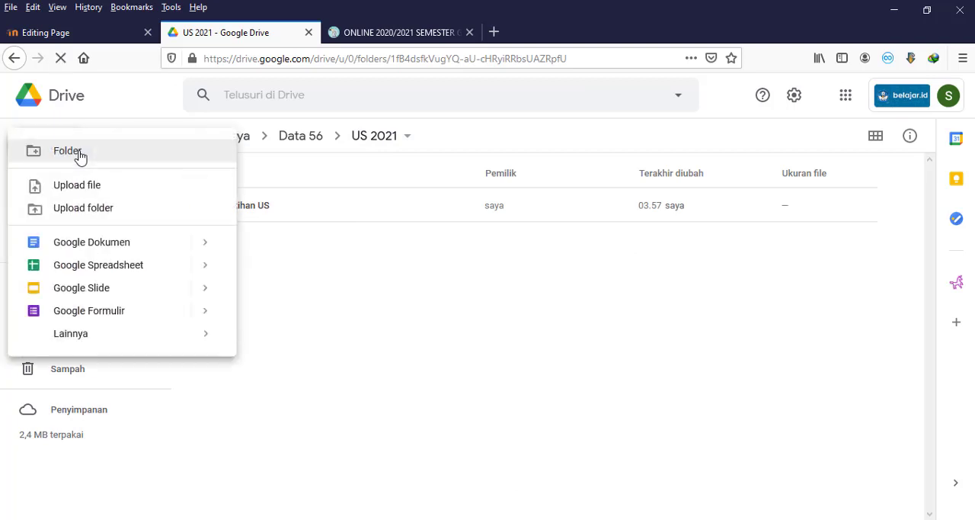
click(80, 156)
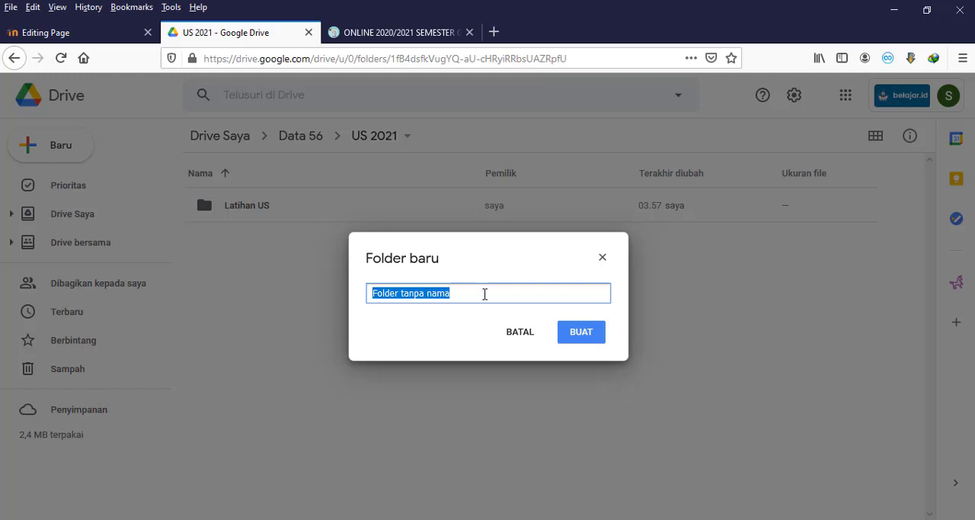
text(Listening)
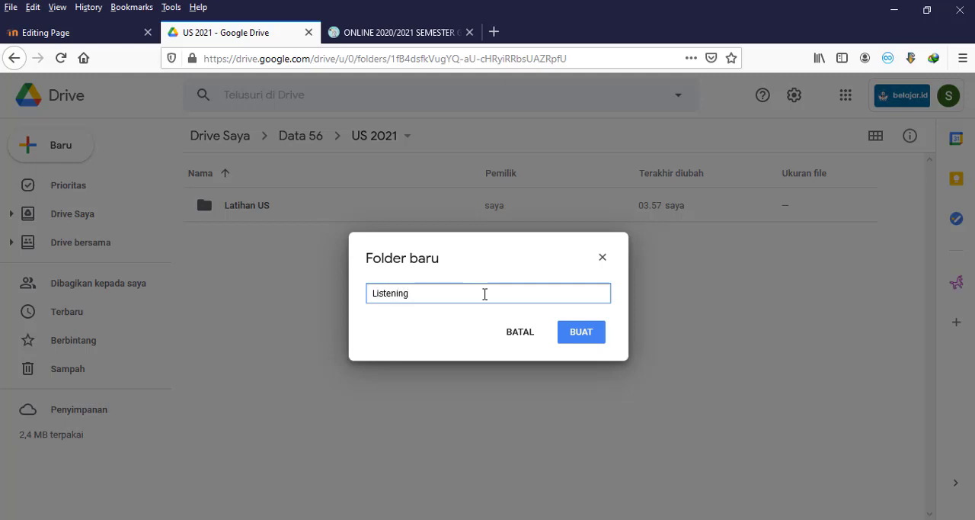
click(580, 331)
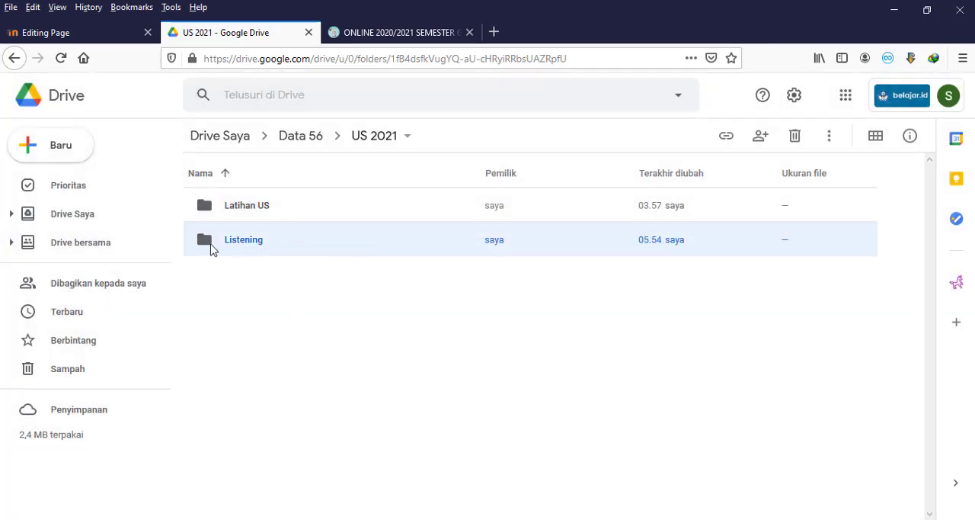
Step: Upload US B Inggris Listening.mp3 from the local Bahasa Inggris folder into the Listening folder on Google Drive and dismiss the upload notice
double_click(211, 247)
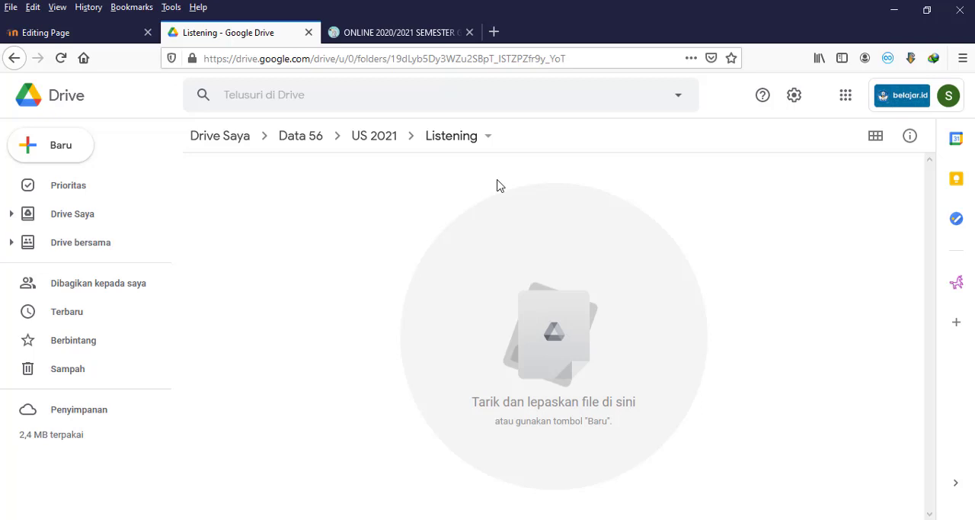
key(alt+Tab)
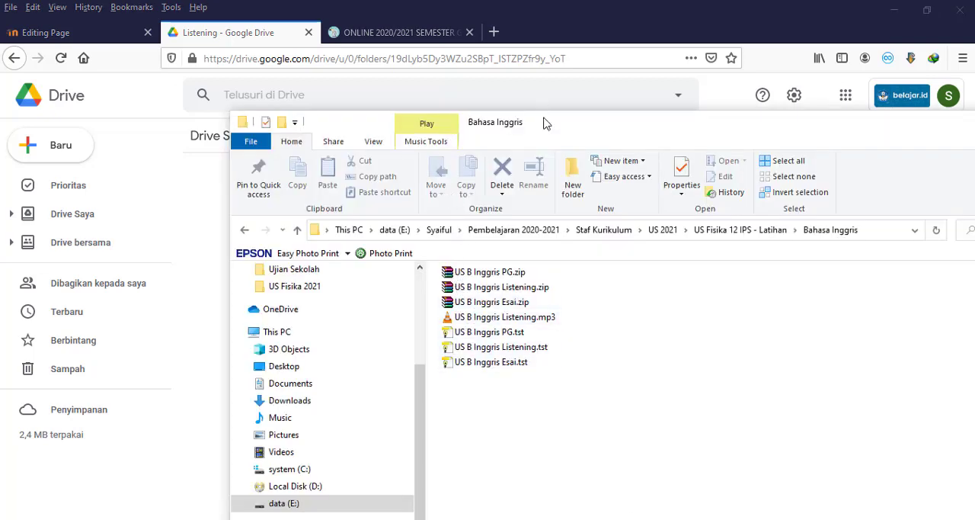
drag(542, 124, 768, 140)
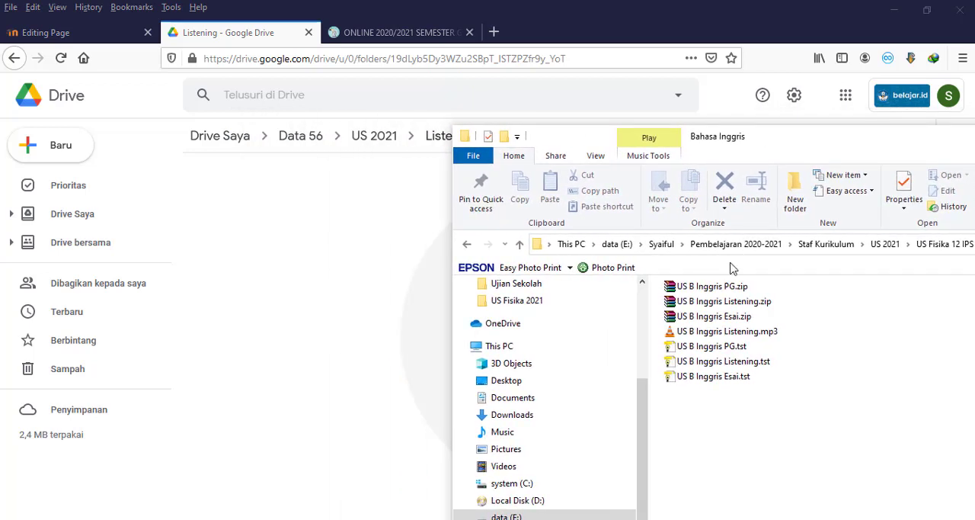
click(695, 333)
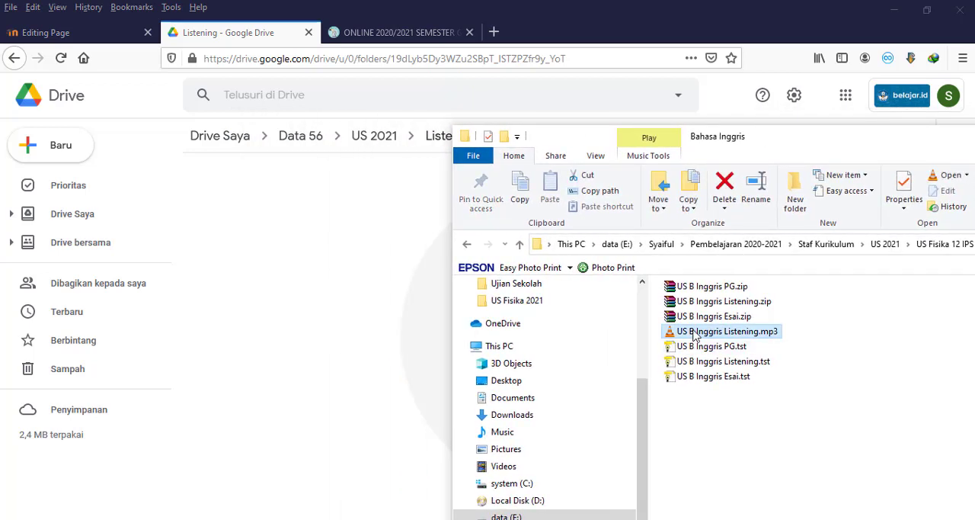
drag(695, 333, 345, 346)
drag(929, 141, 532, 148)
click(849, 146)
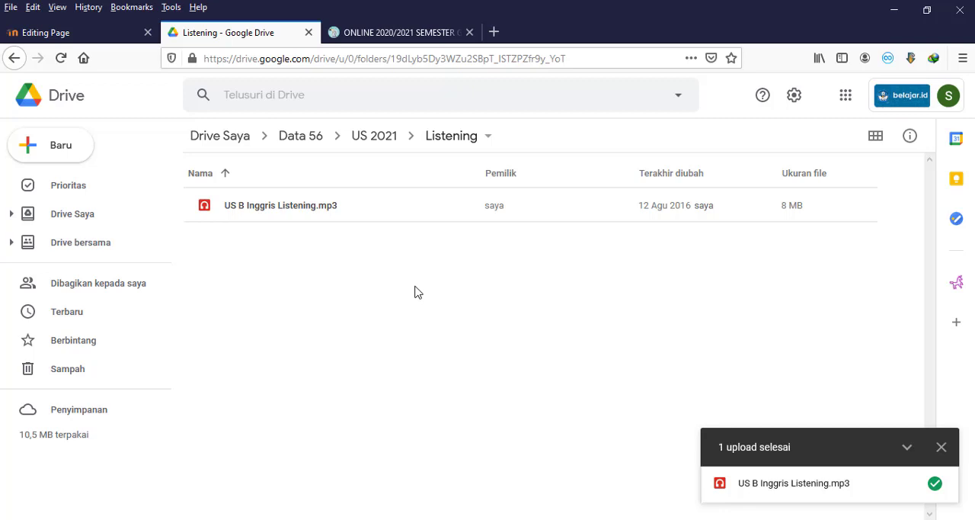
click(942, 448)
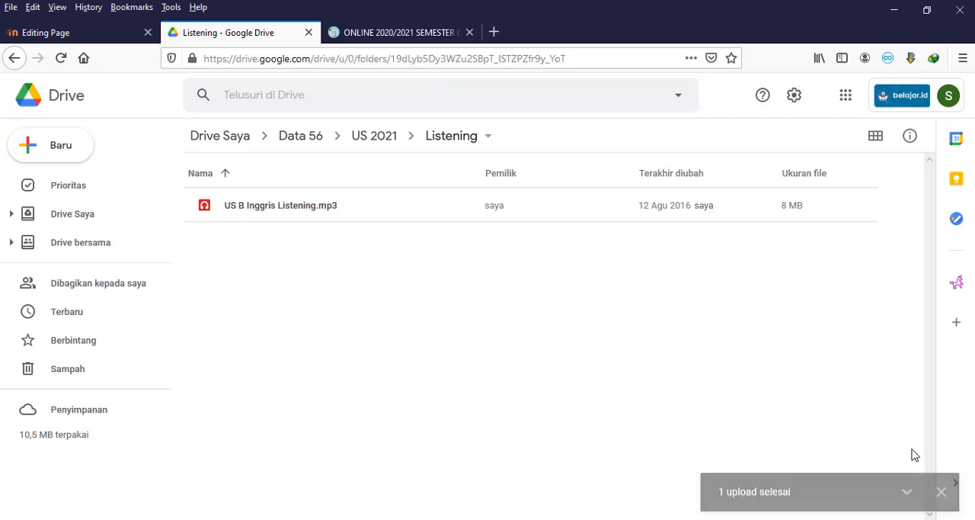
click(254, 212)
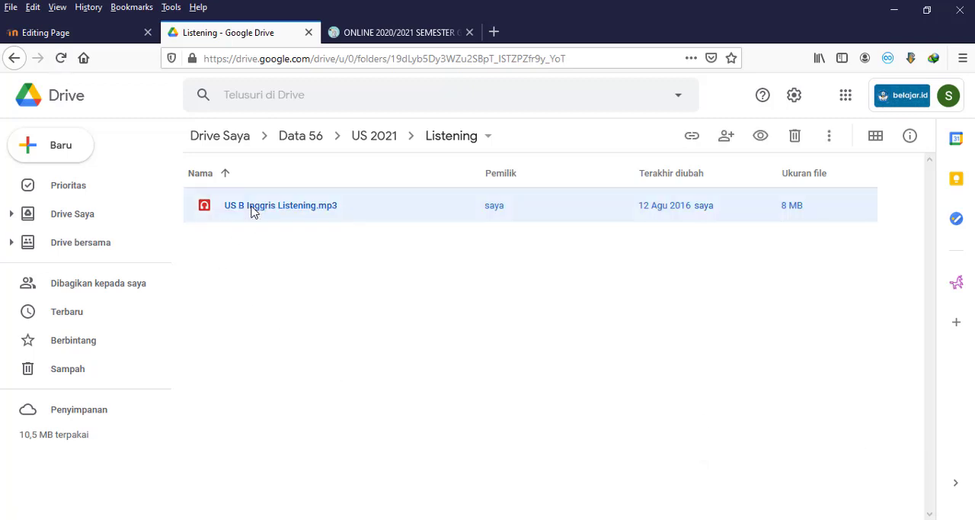
right_click(254, 212)
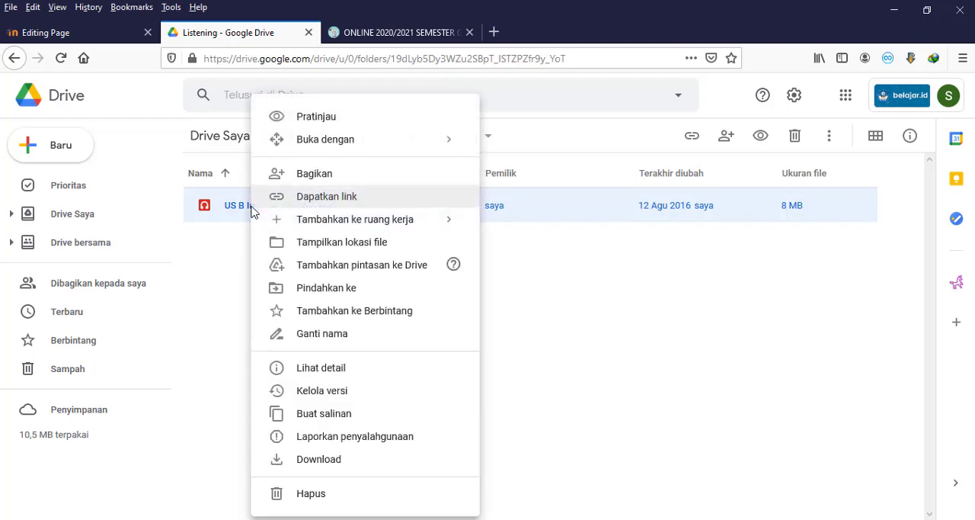
click(690, 379)
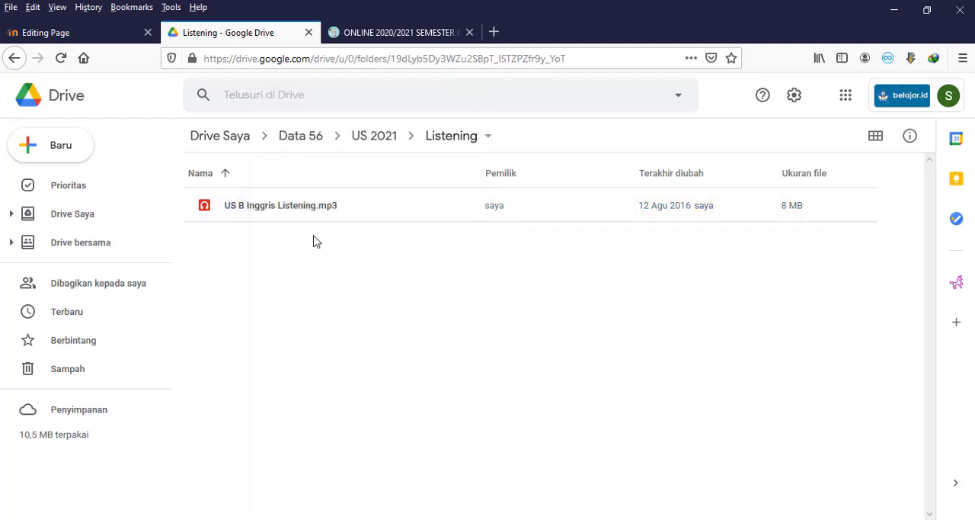
Step: Share US B Inggris Listening.mp3 with "Siapa saja yang memiliki link" as view-only and copy its link
click(303, 207)
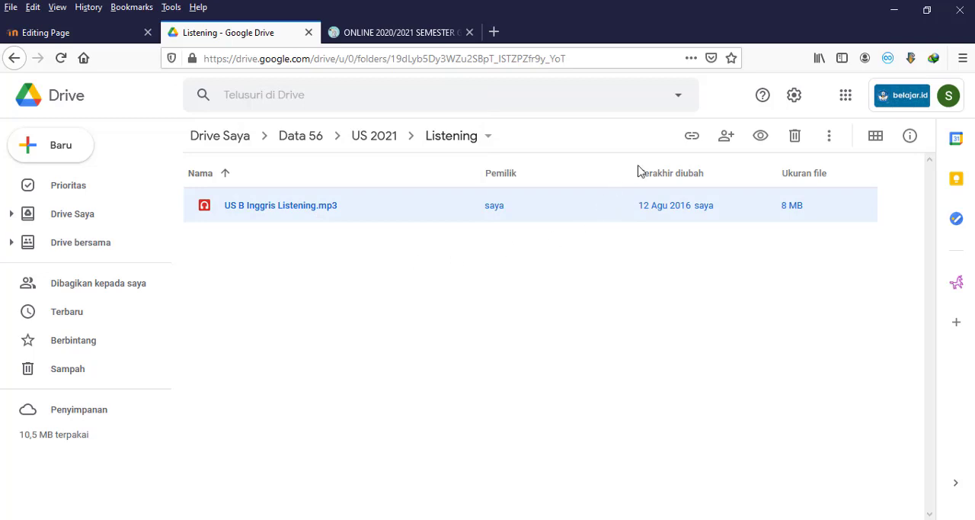
click(699, 143)
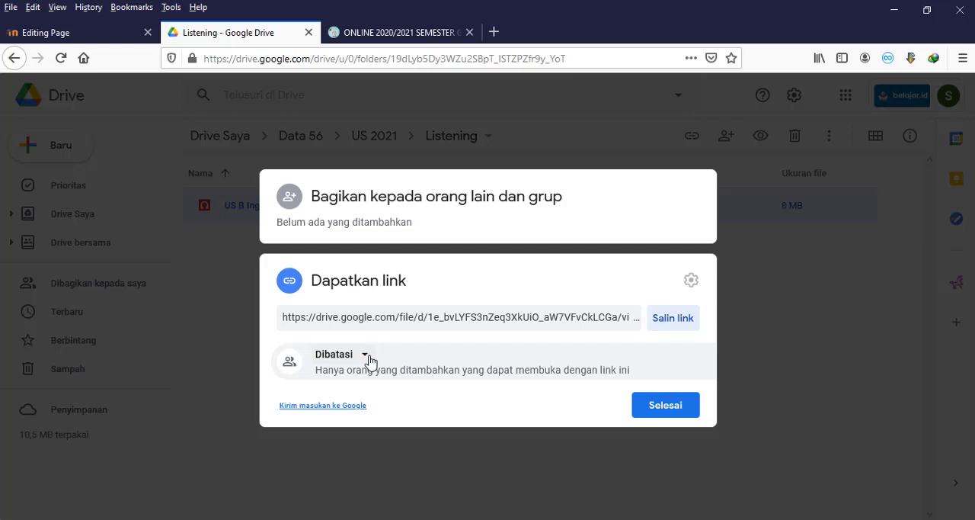
click(370, 360)
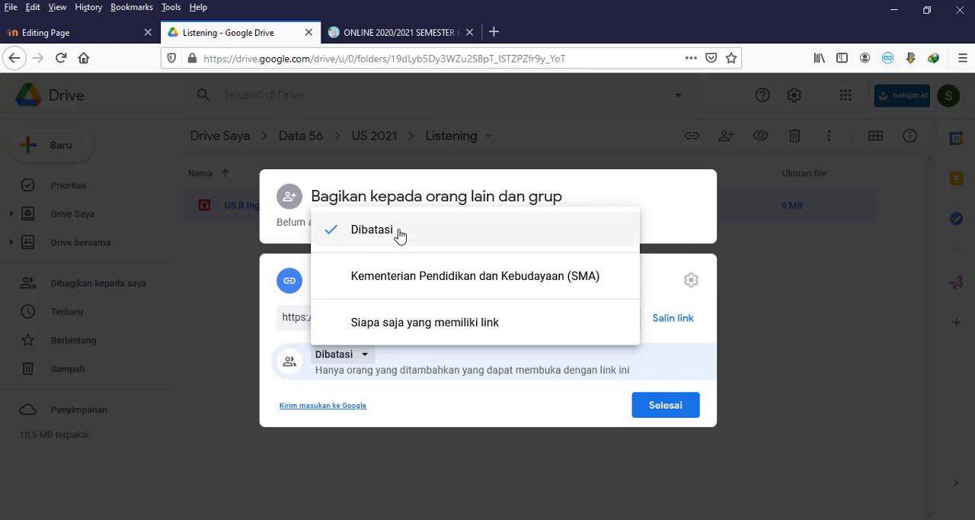
click(414, 328)
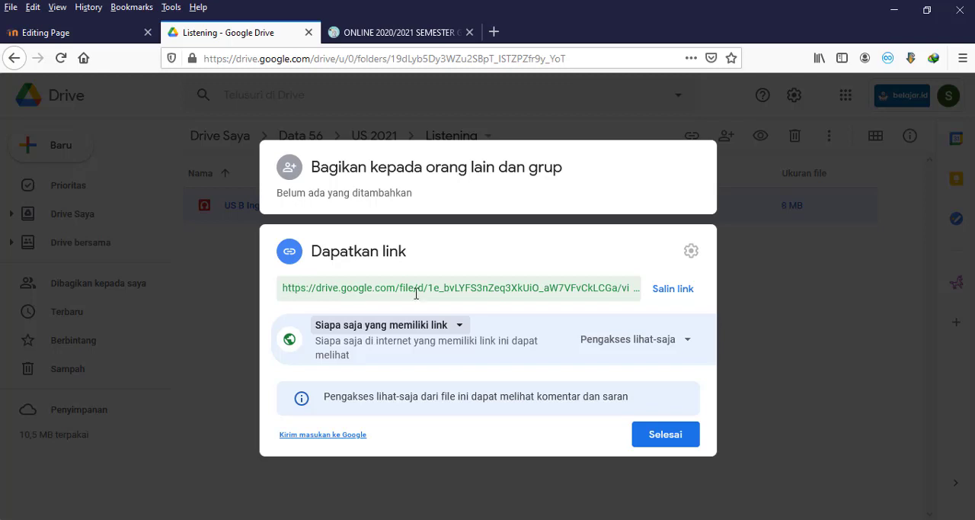
click(659, 300)
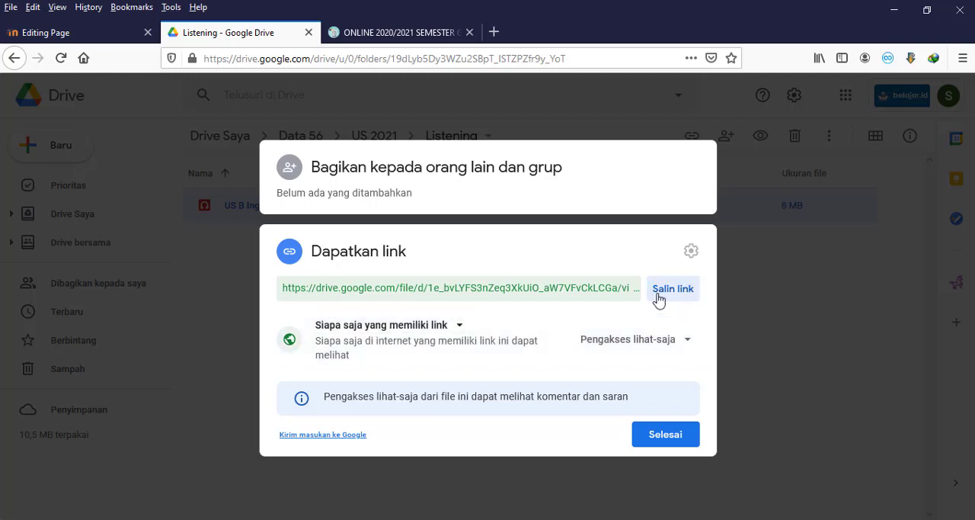
click(656, 296)
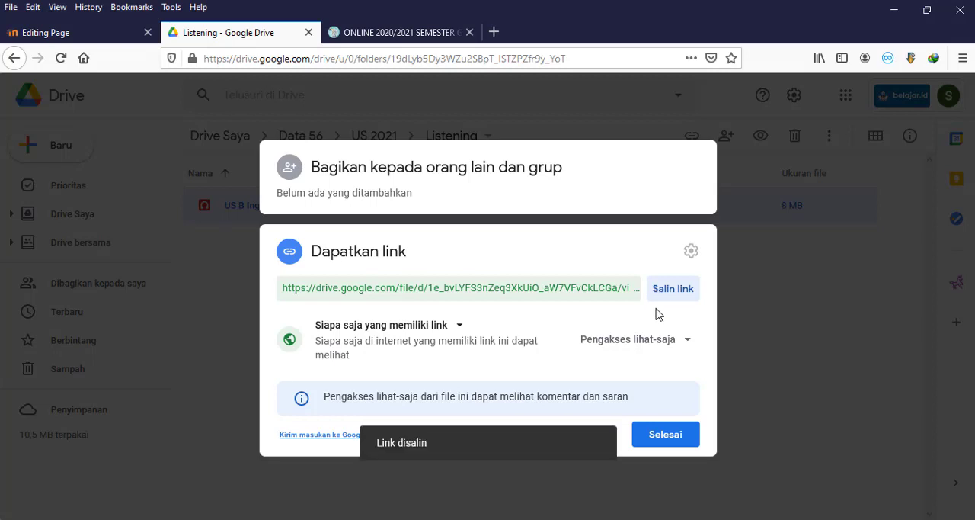
click(665, 438)
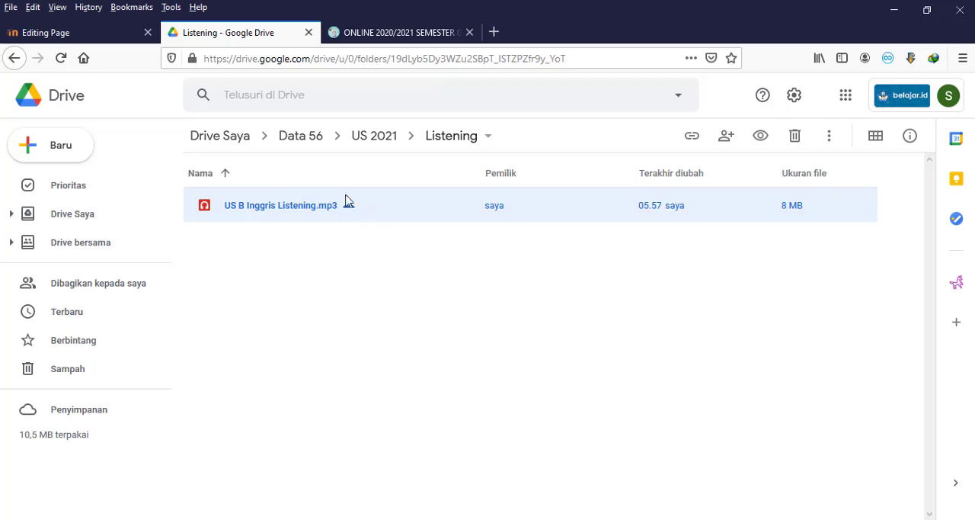
Step: Switch to the Moodle page editor and link the "Listening 1" list item to the copied Google Drive URL
click(110, 34)
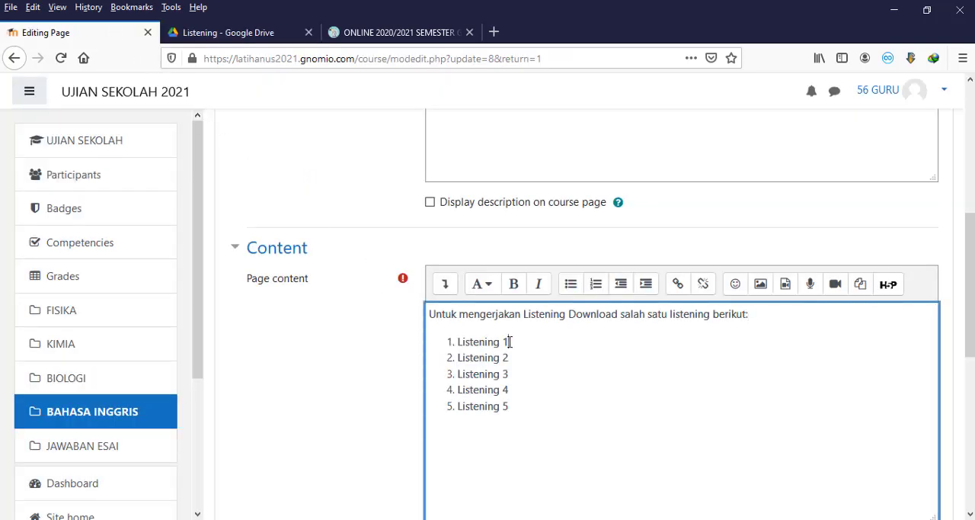
drag(509, 341, 458, 342)
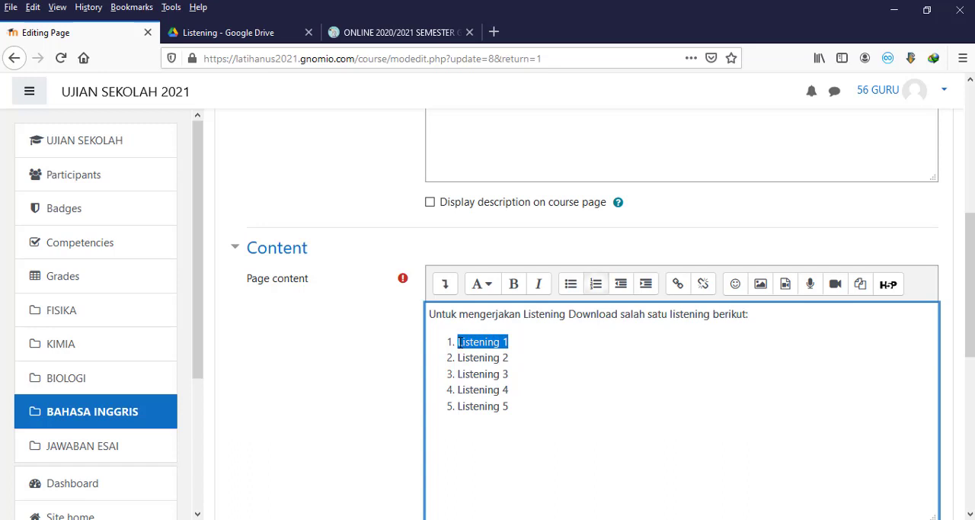
click(676, 289)
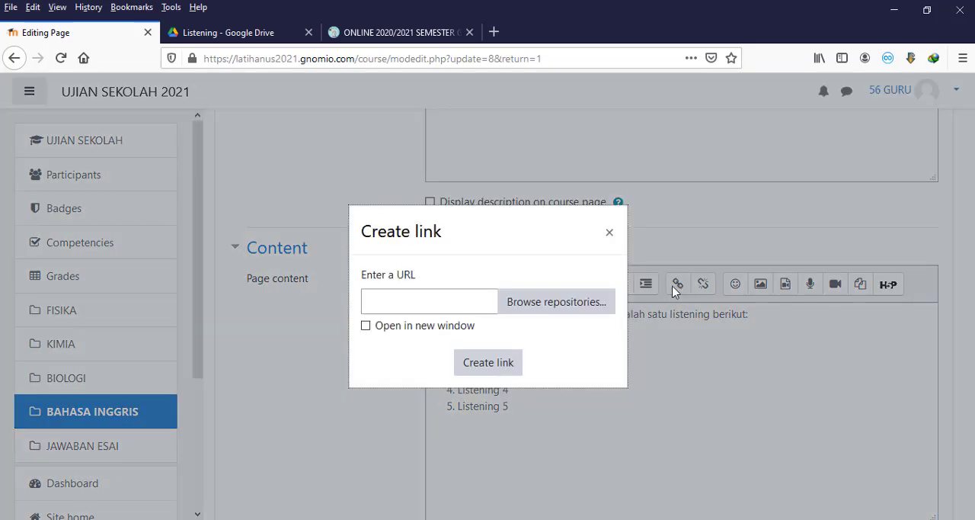
click(459, 302)
right_click(459, 302)
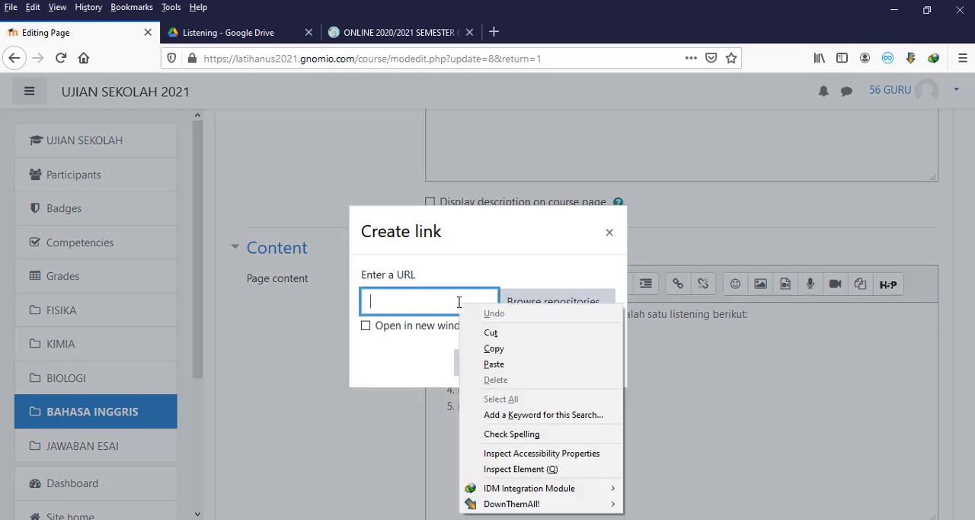
click(494, 364)
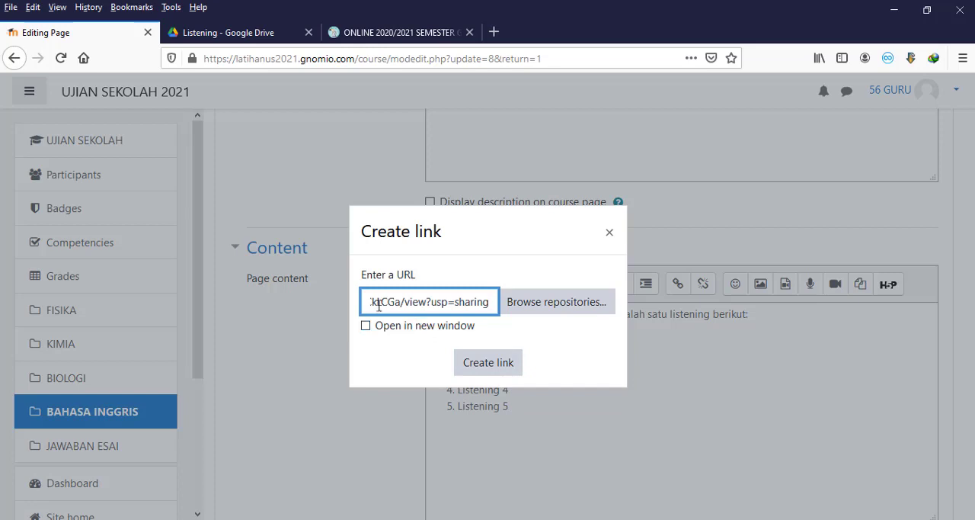
click(496, 364)
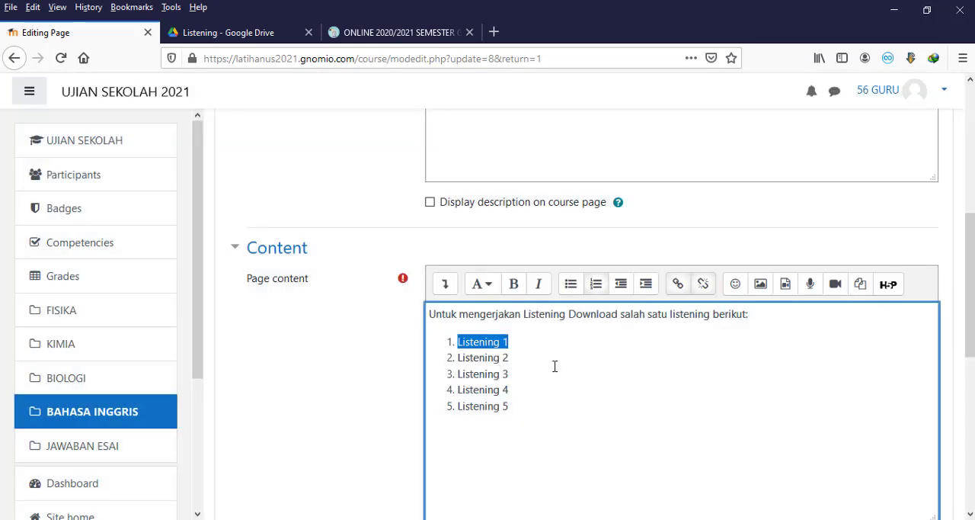
click(573, 365)
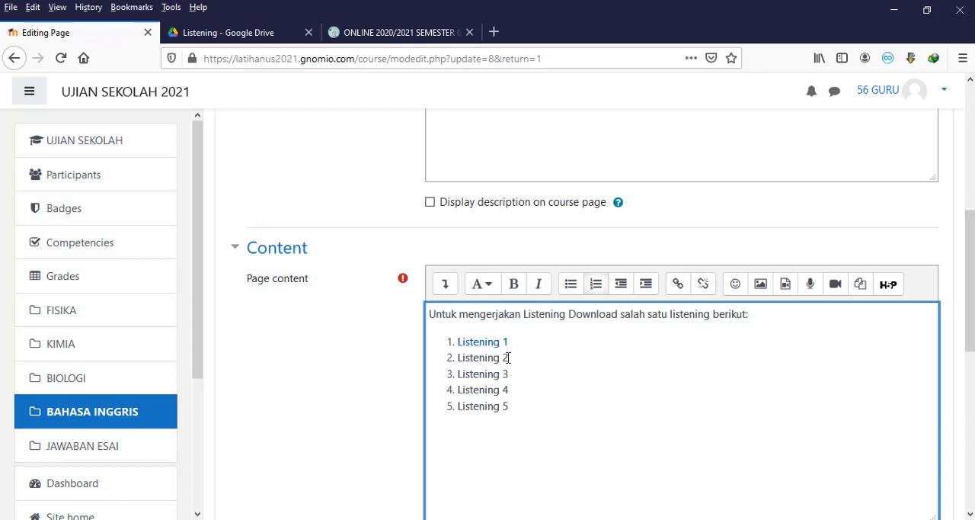
Step: Link the "Listening 2" list item in the page content to the same copied Google Drive URL
drag(509, 358, 479, 358)
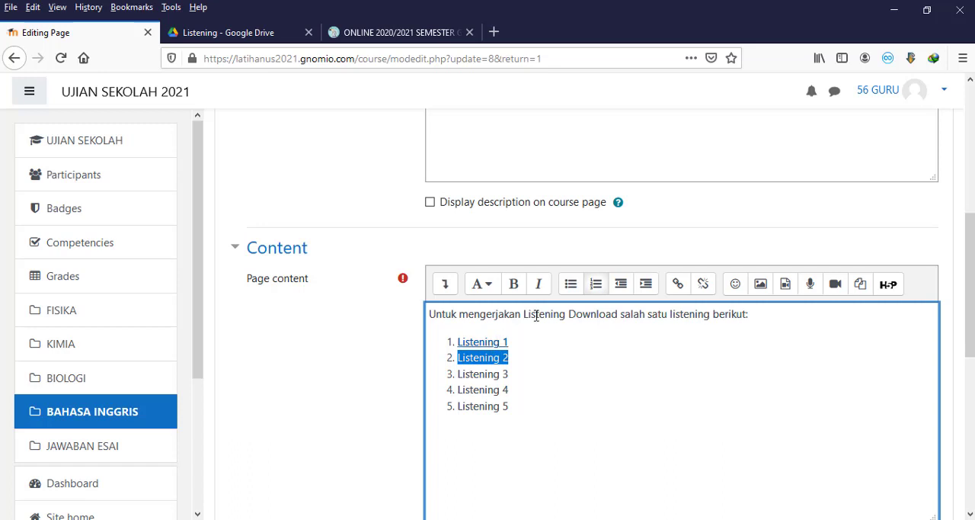
click(678, 284)
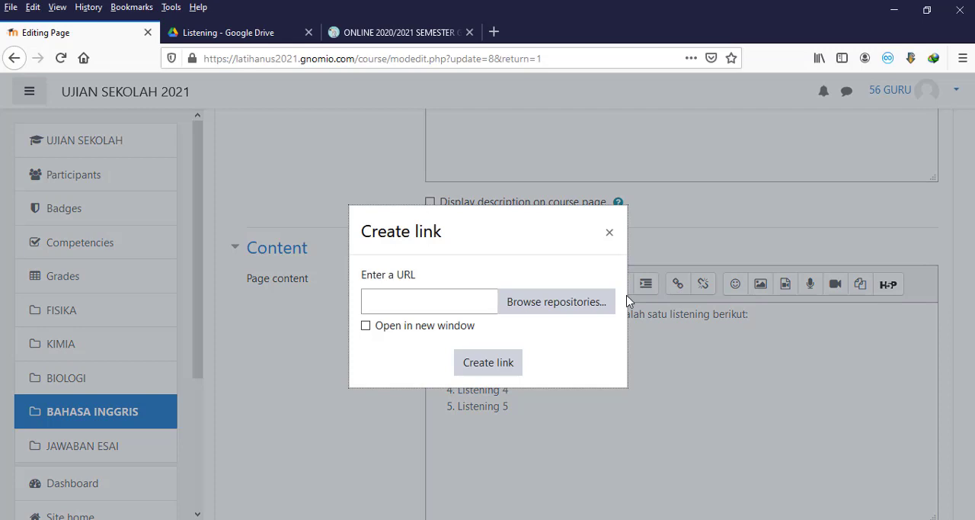
right_click(414, 303)
click(448, 365)
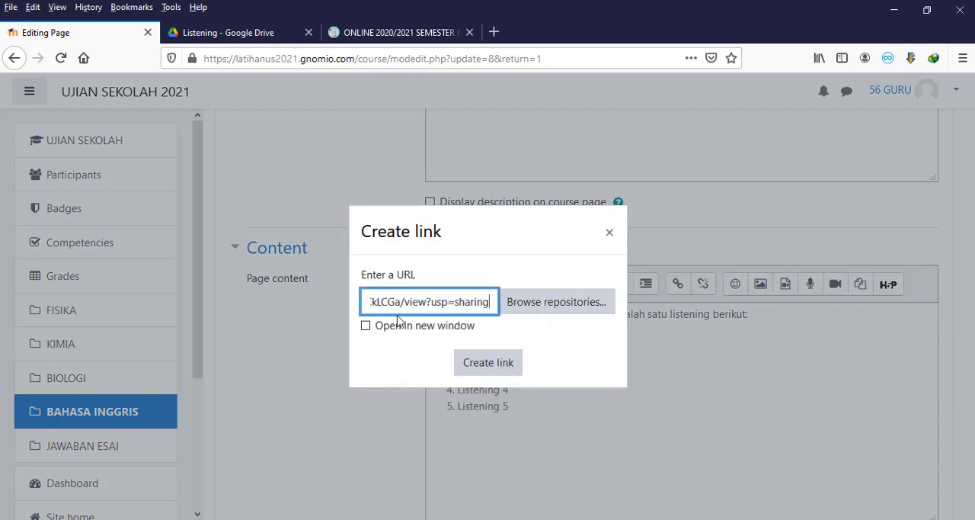
click(475, 365)
click(545, 369)
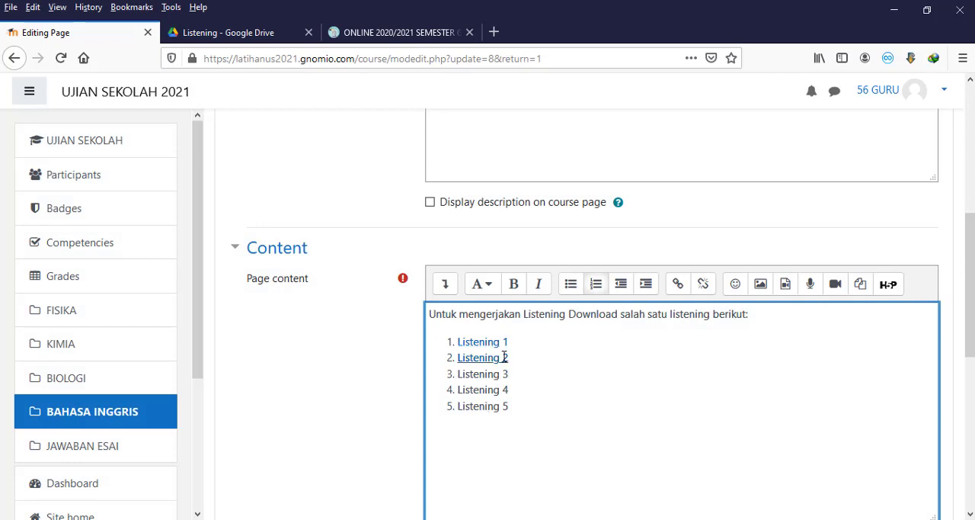
Step: Save the Audio Listening (Soal PG 1-15) page and display its list of listening links
scroll(503, 368, down, 5)
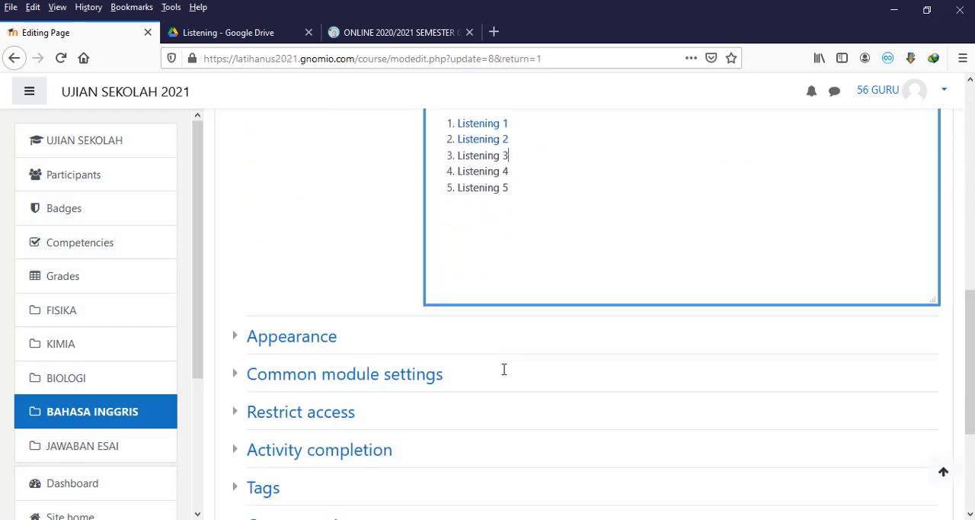
scroll(503, 365, up, 2)
scroll(496, 209, down, 4)
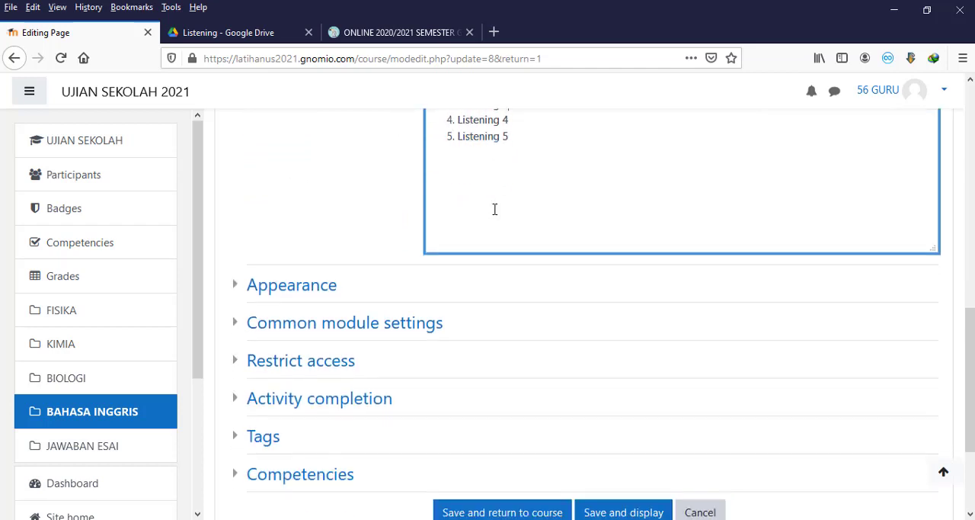
click(612, 359)
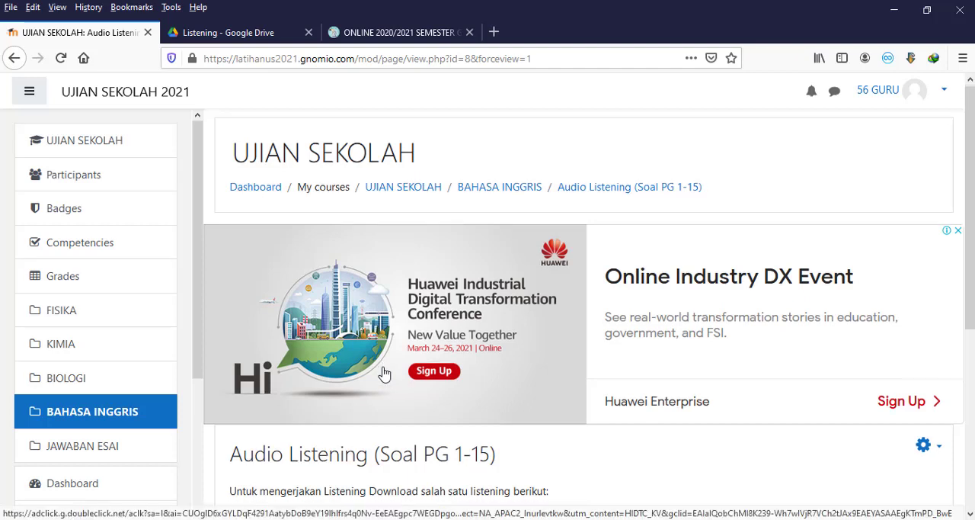
scroll(378, 372, down, 3)
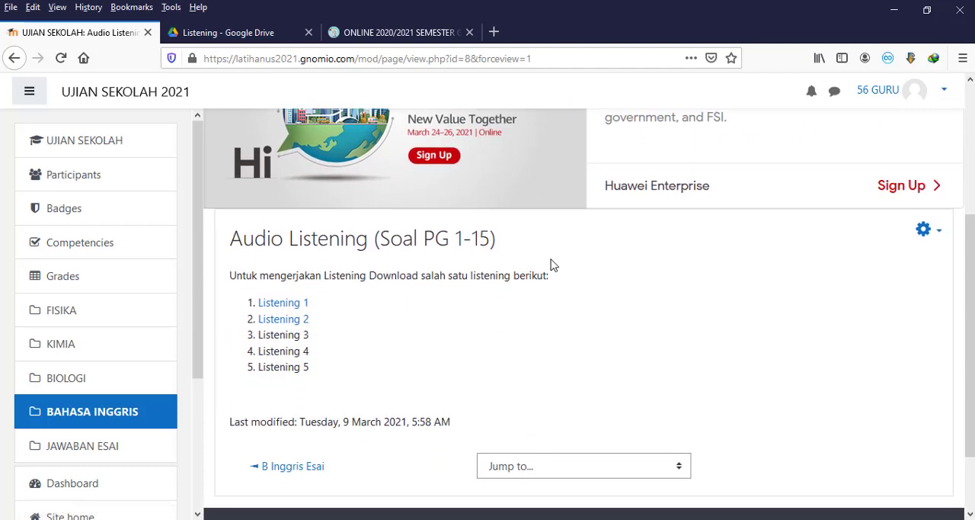
Step: Review the listening list in the Audio Listening page's edit settings and return to the page view without making changes
click(939, 235)
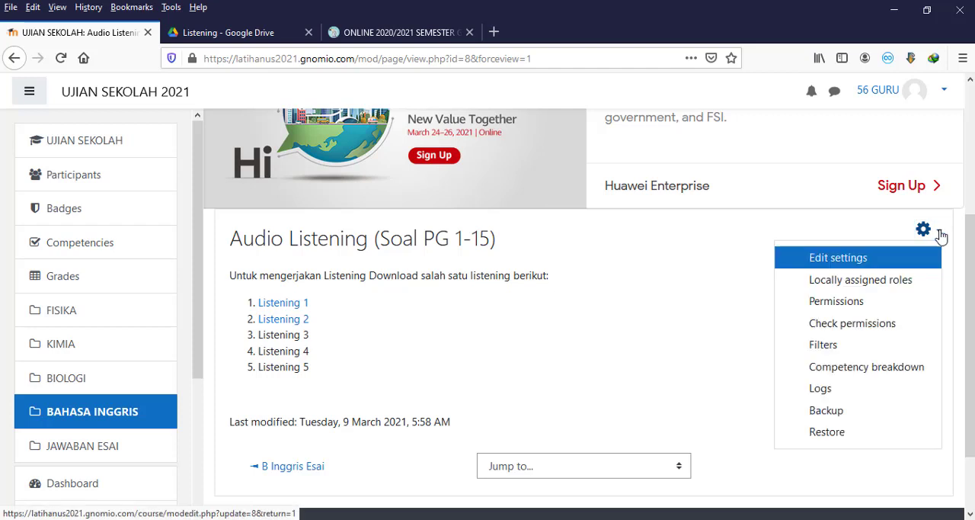
click(882, 259)
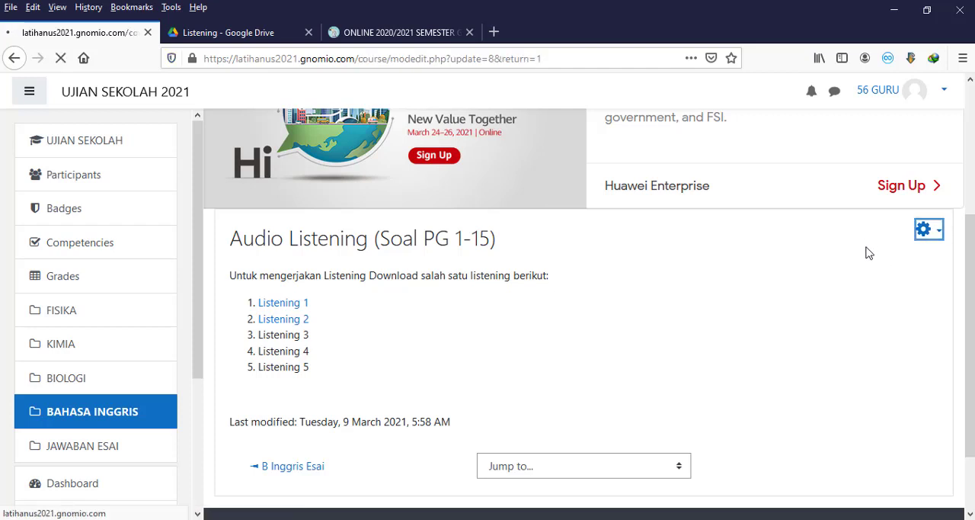
scroll(618, 320, down, 5)
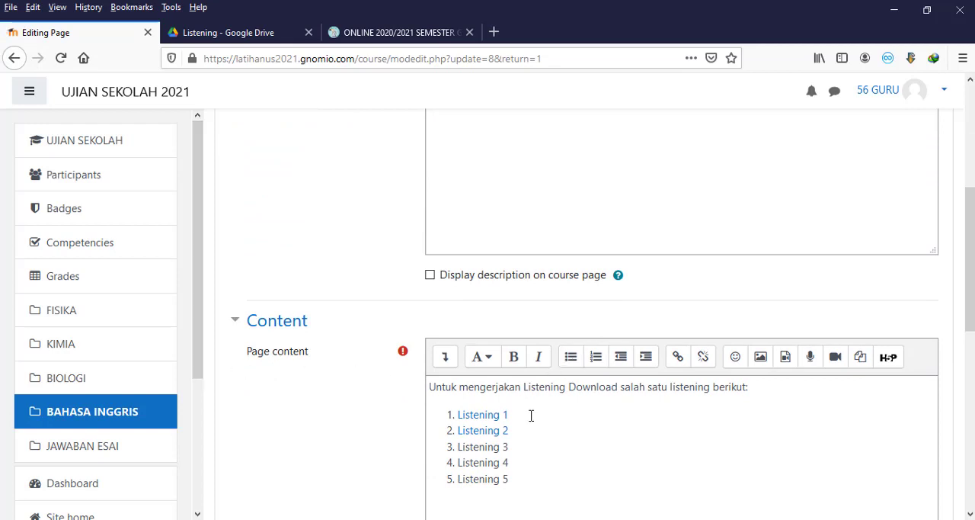
scroll(565, 374, up, 5)
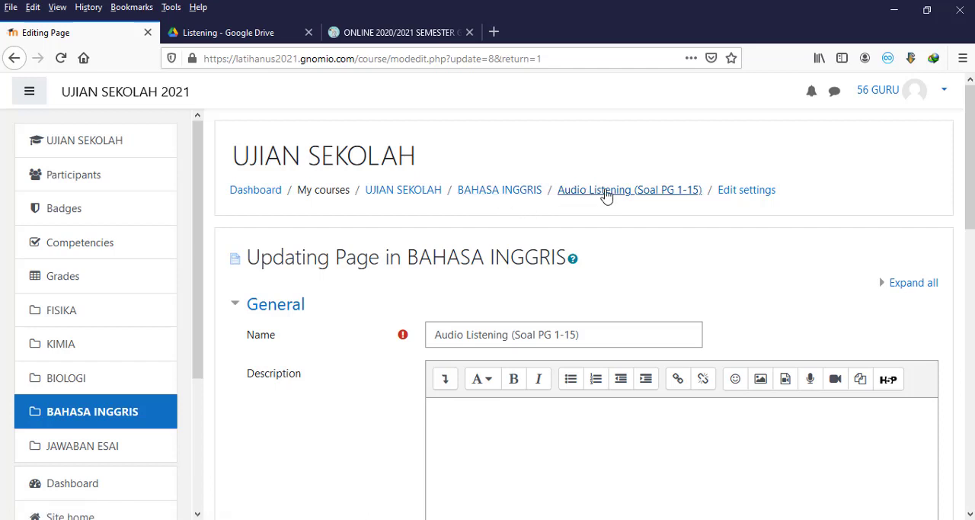
click(577, 195)
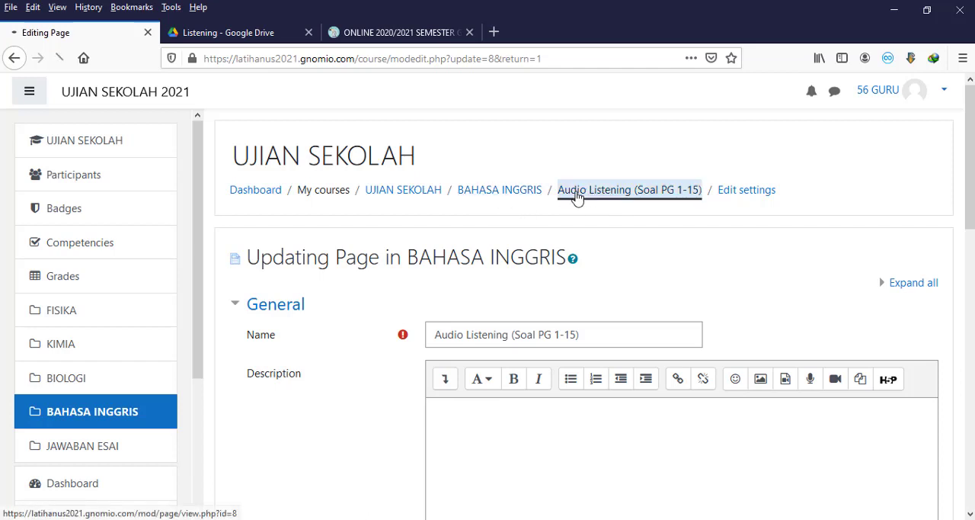
scroll(575, 196, down, 5)
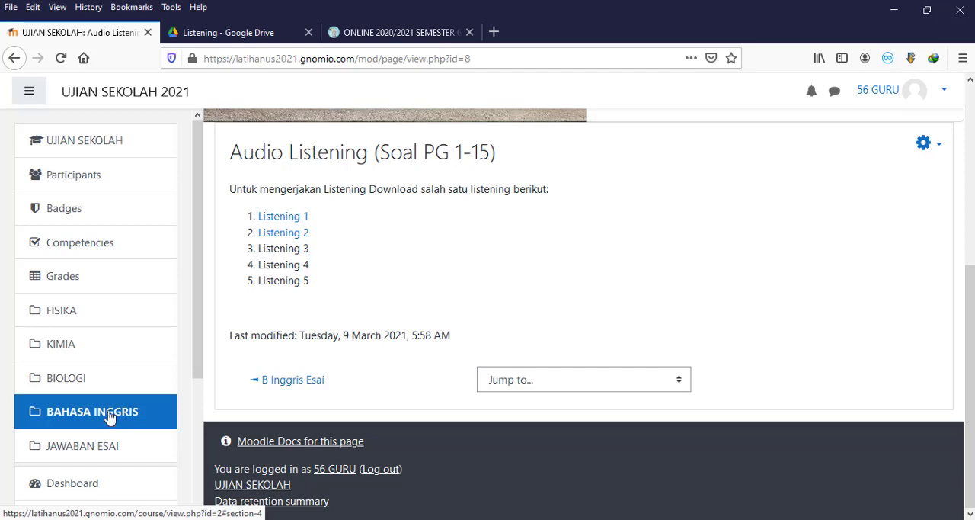
Step: Open the settings of the B Inggris PG quiz from the BAHASA INGGRIS section of the UJIAN SEKOLAH course
click(95, 145)
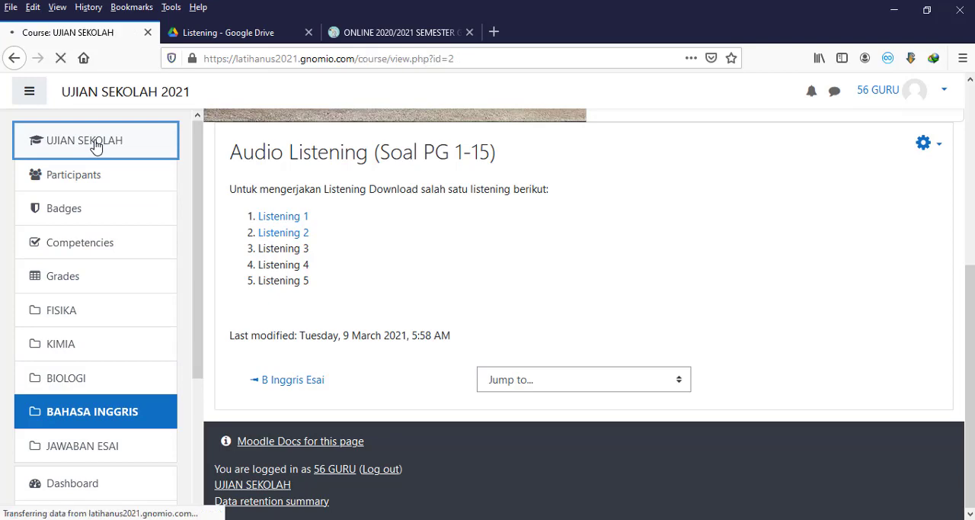
scroll(425, 350, down, 10)
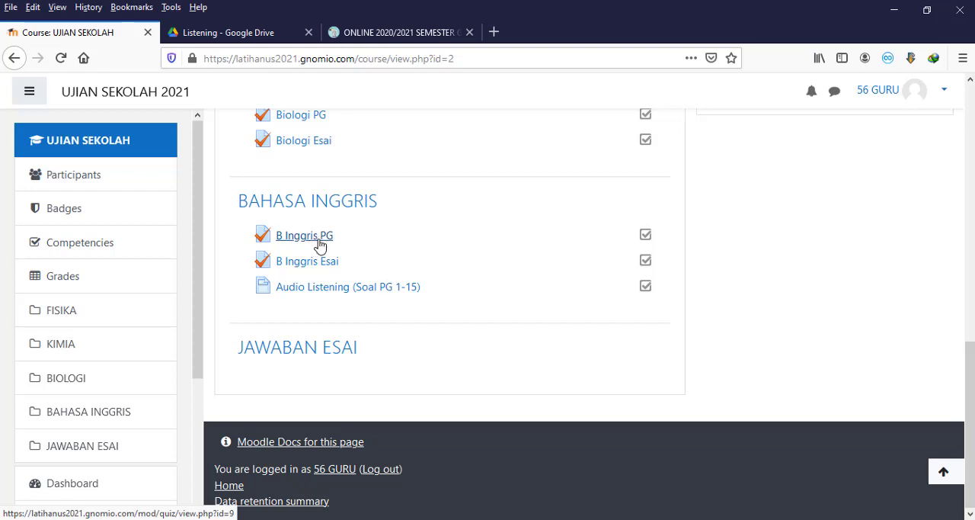
click(320, 241)
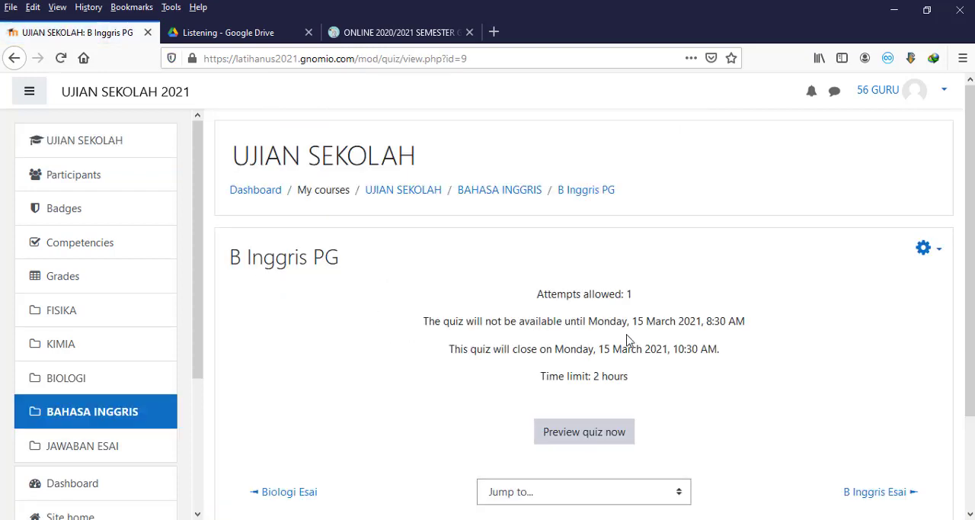
click(937, 252)
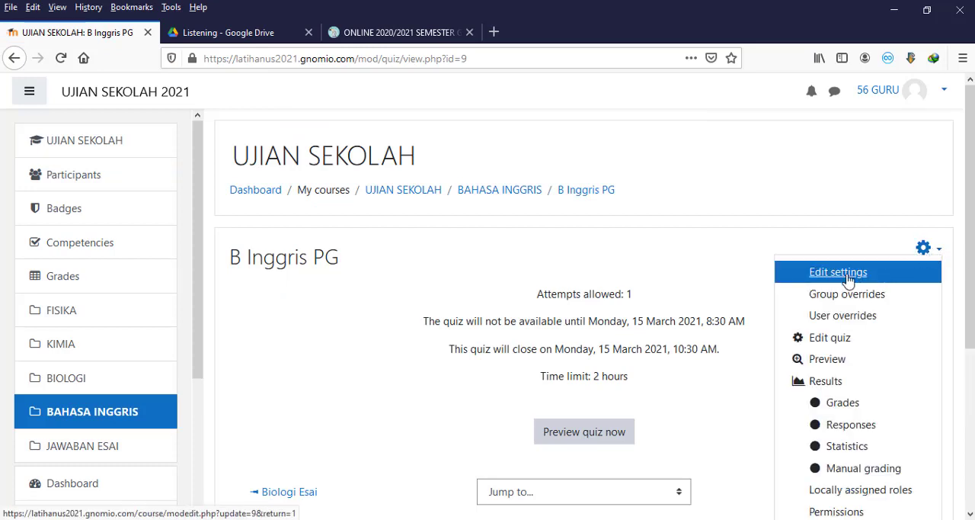
click(848, 280)
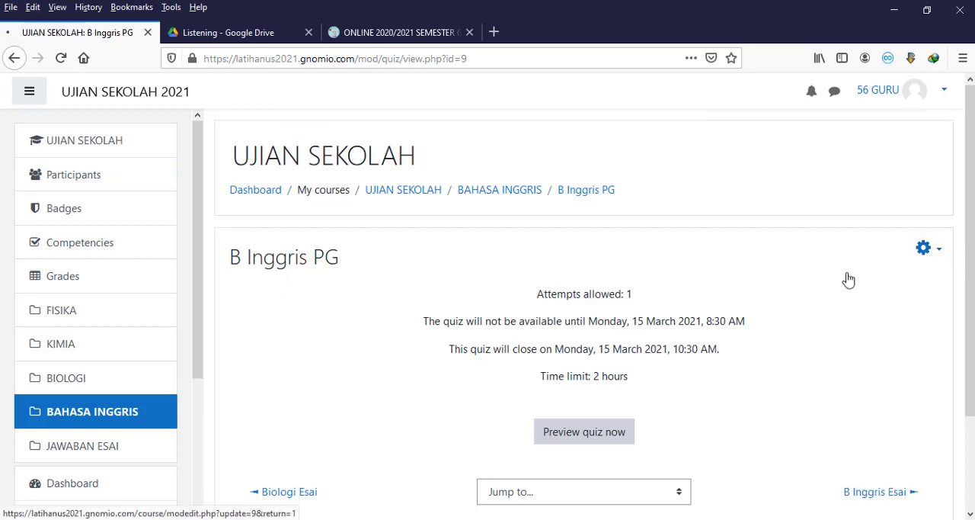
scroll(848, 278, down, 3)
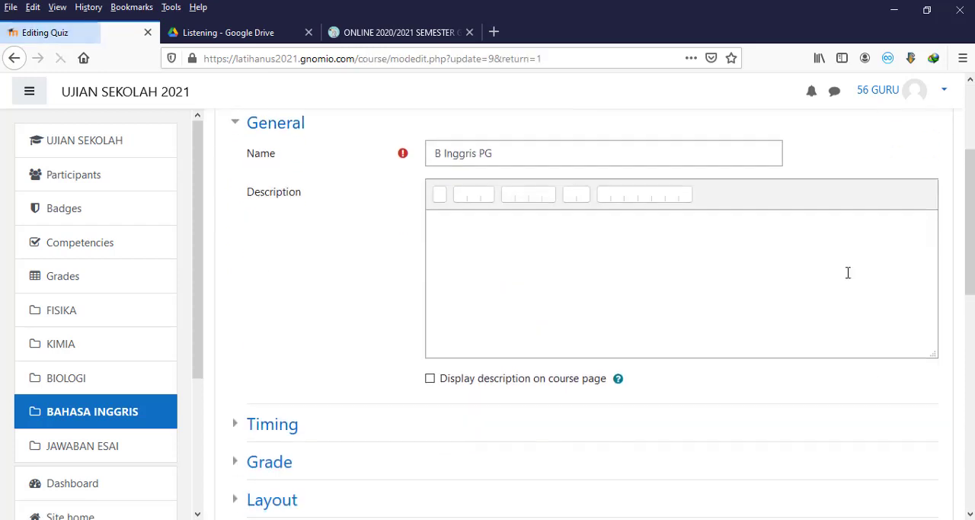
scroll(848, 272, up, 1)
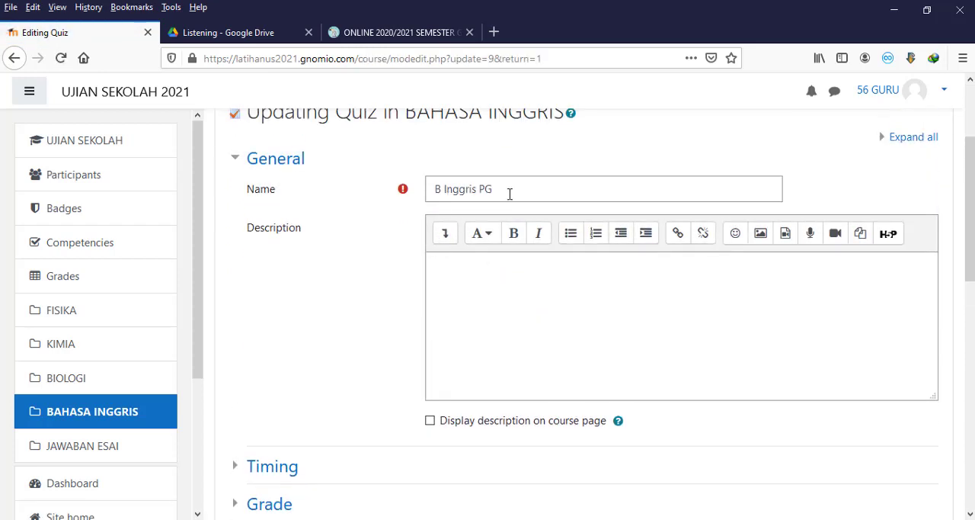
scroll(354, 355, down, 3)
Step: Set the day of both the opening and closing dates of the B Inggris PG quiz to 16 in its timing settings
click(291, 327)
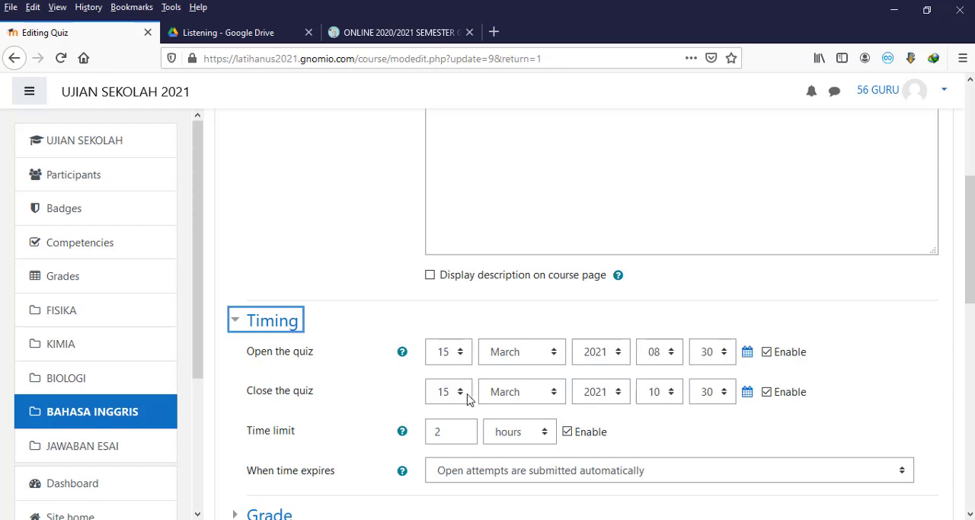
click(461, 353)
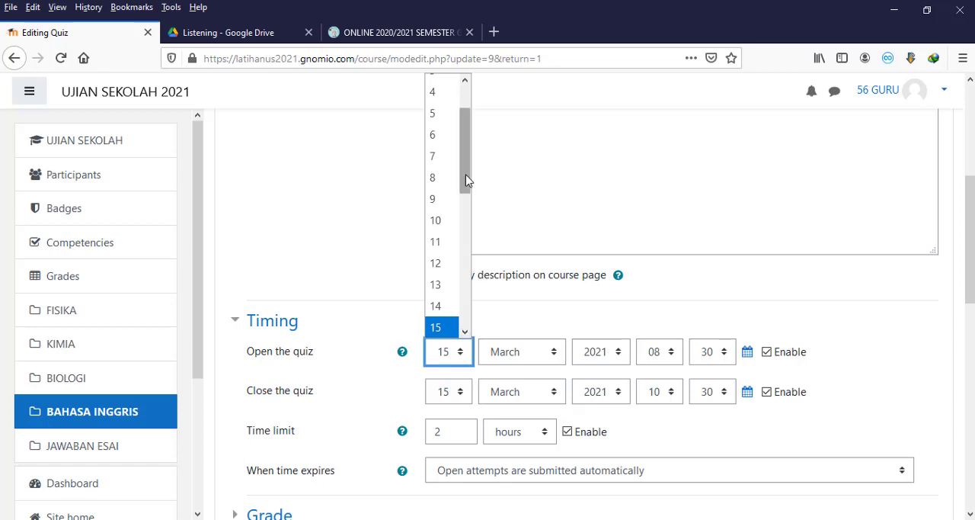
drag(465, 181, 466, 213)
click(446, 264)
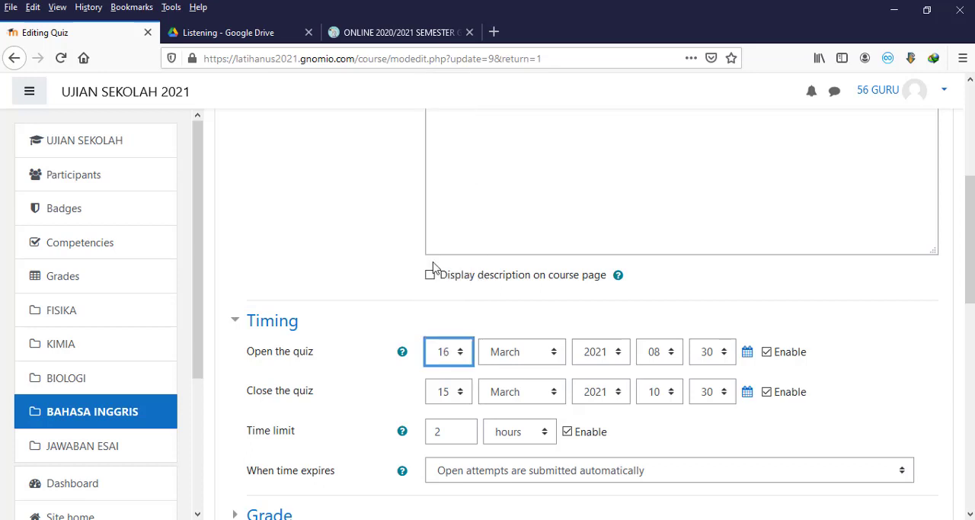
click(460, 391)
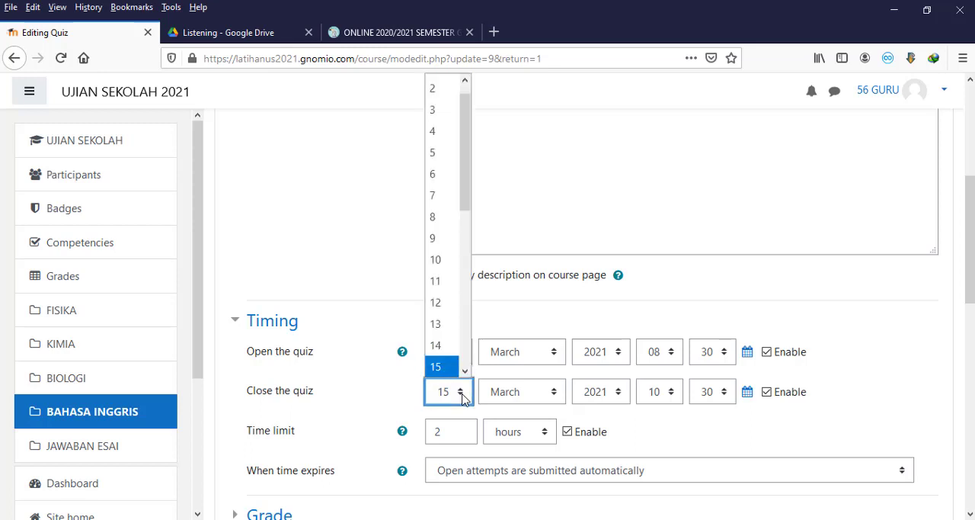
drag(468, 209, 469, 254)
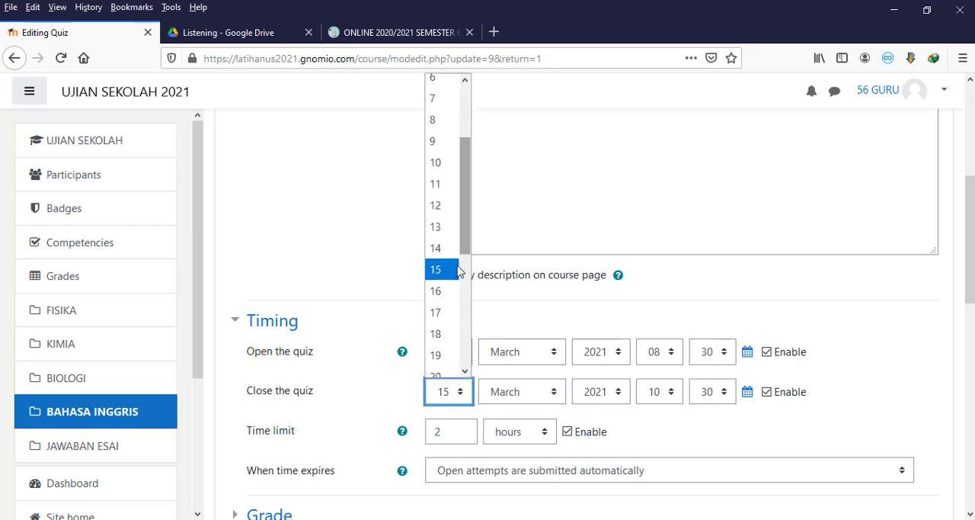
click(442, 298)
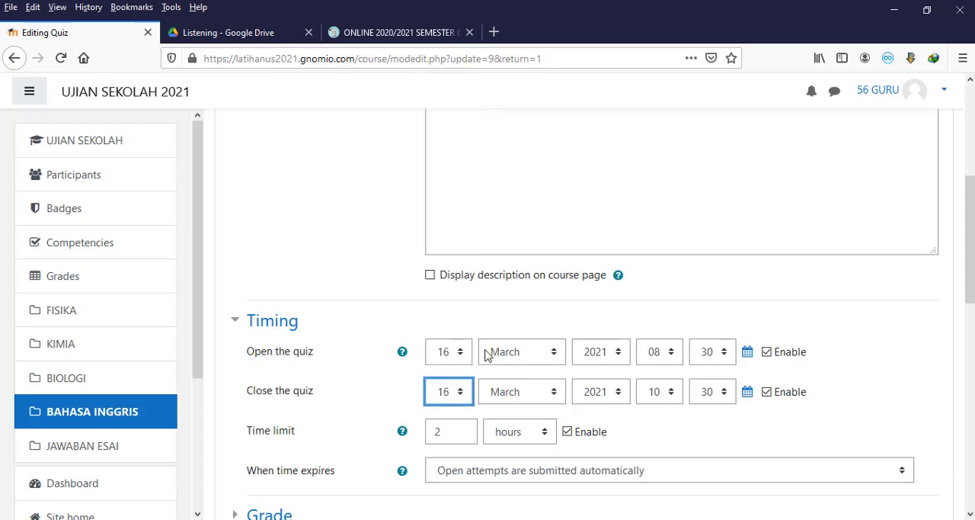
Step: Set the B Inggris PG quiz's opening hour to 07 and its closing hour to 09
click(673, 359)
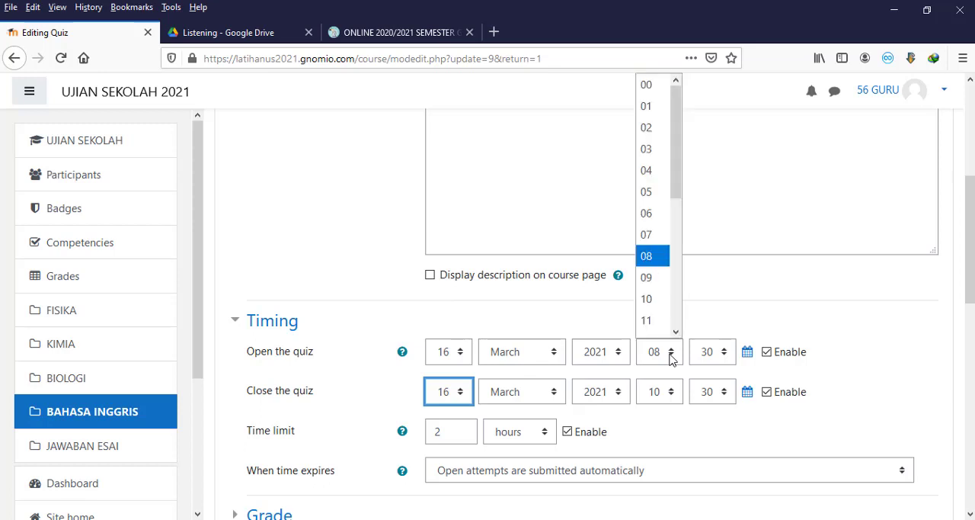
click(651, 223)
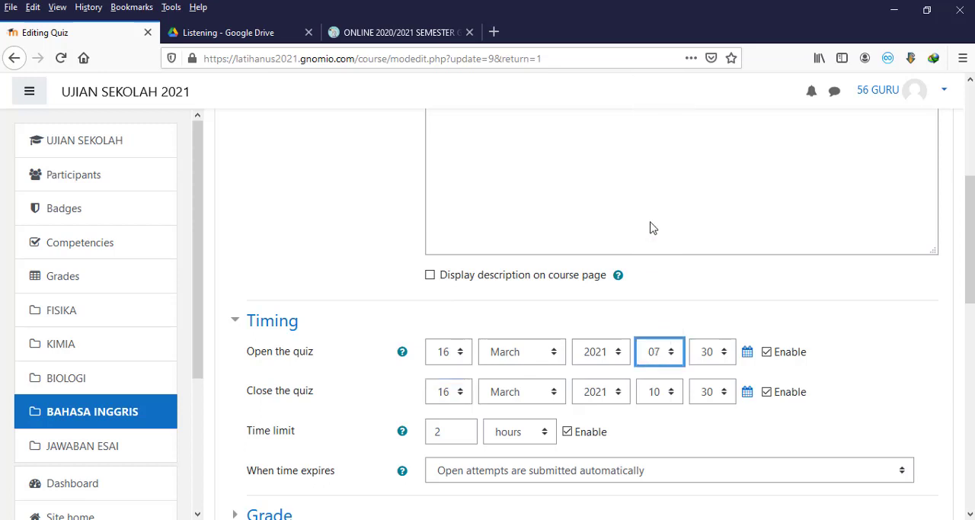
click(673, 399)
click(663, 275)
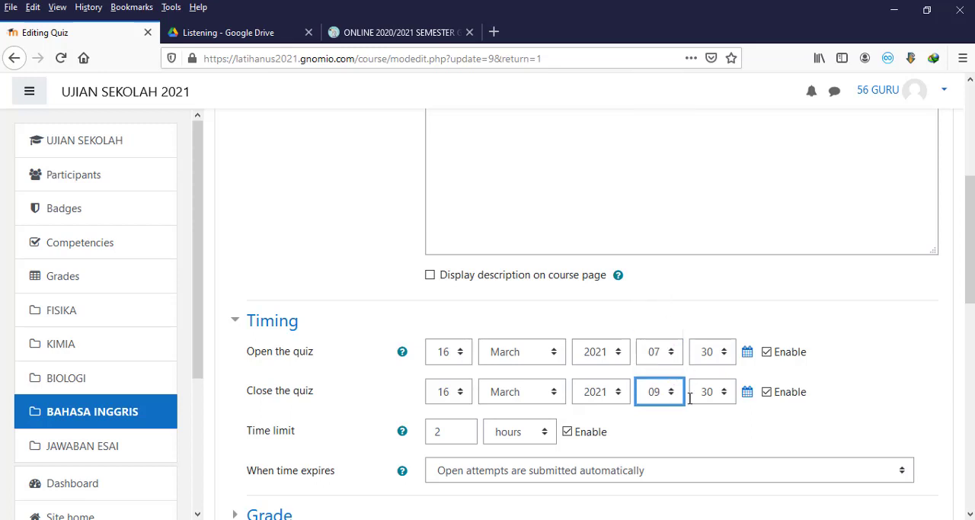
click(689, 438)
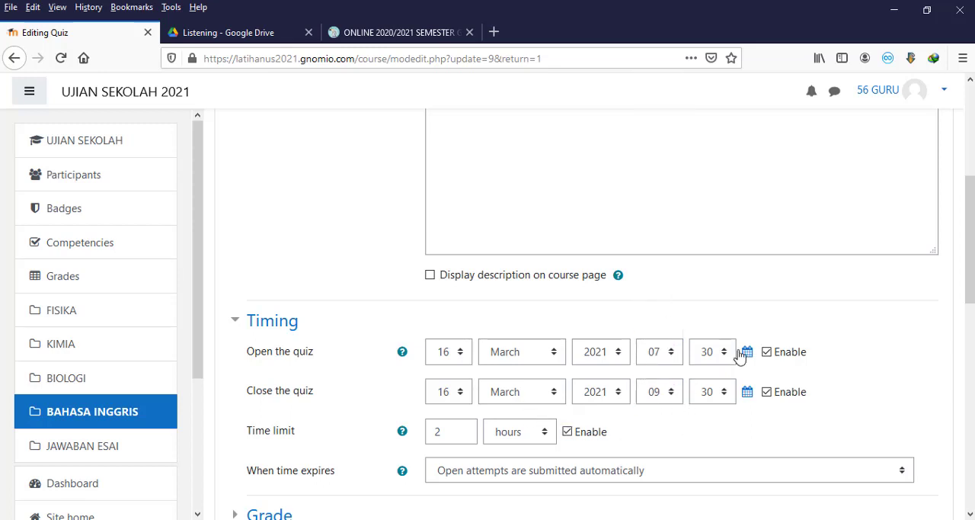
Step: Save the B Inggris PG quiz settings and display the quiz page
scroll(481, 416, down, 3)
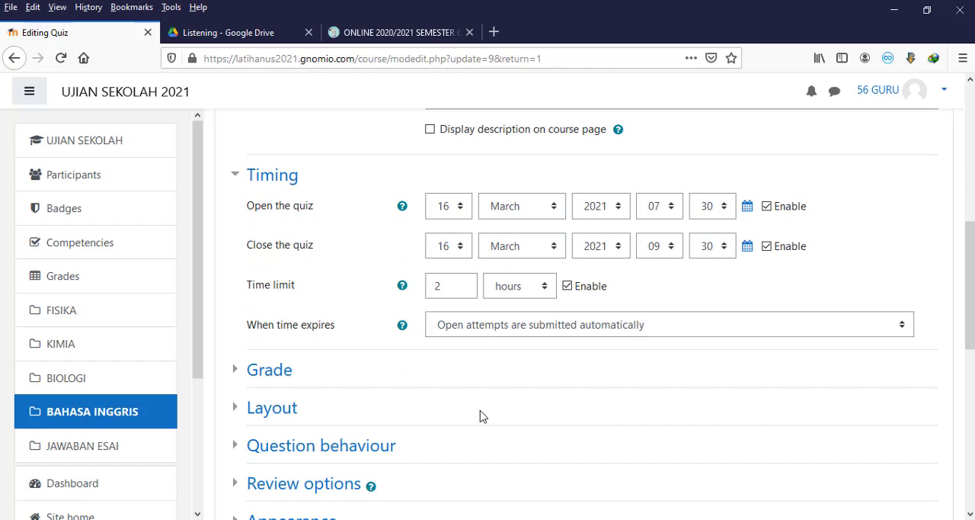
scroll(480, 416, down, 10)
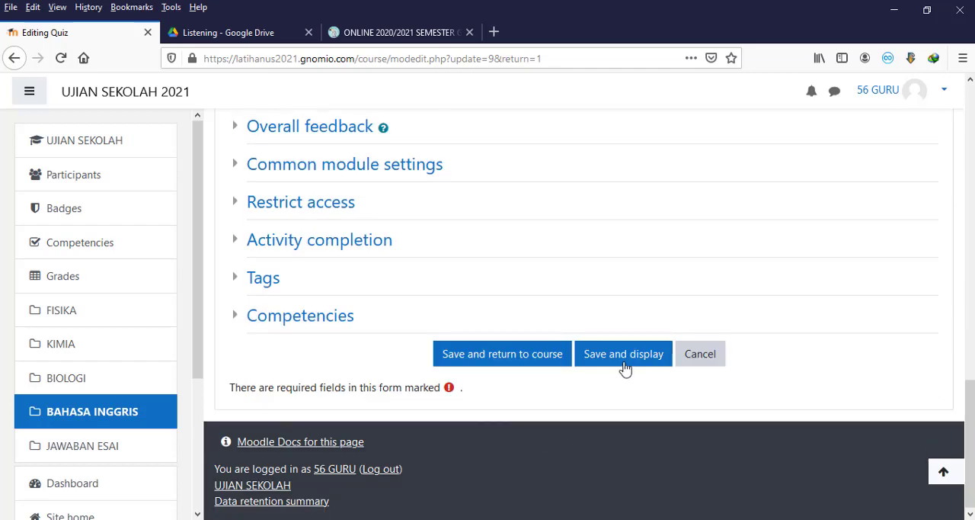
click(628, 359)
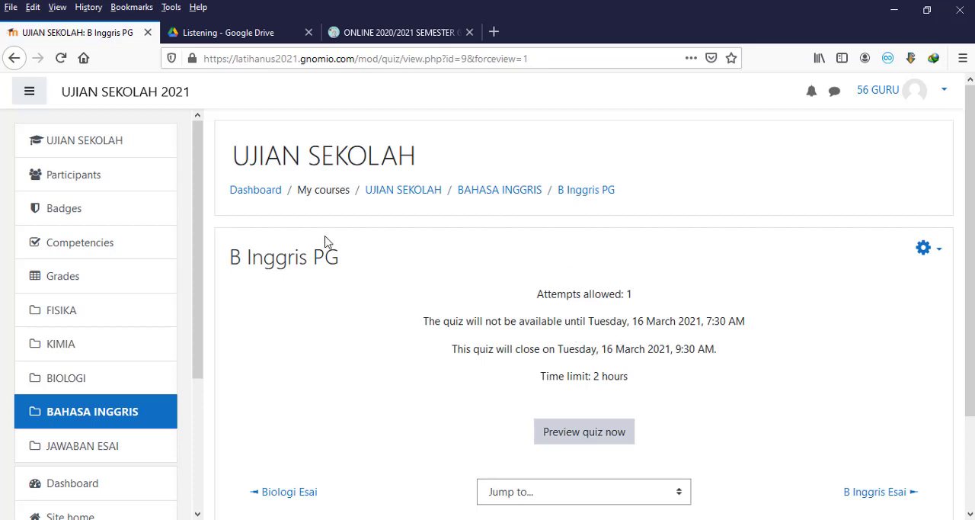
Step: Return to the BAHASA INGGRIS section and open the settings of the B Inggris Esai quiz
click(503, 191)
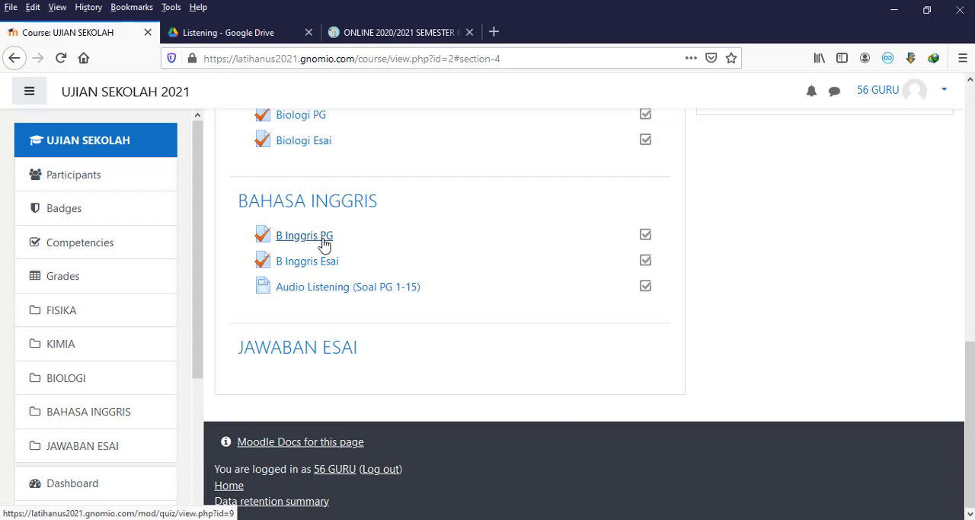
click(328, 268)
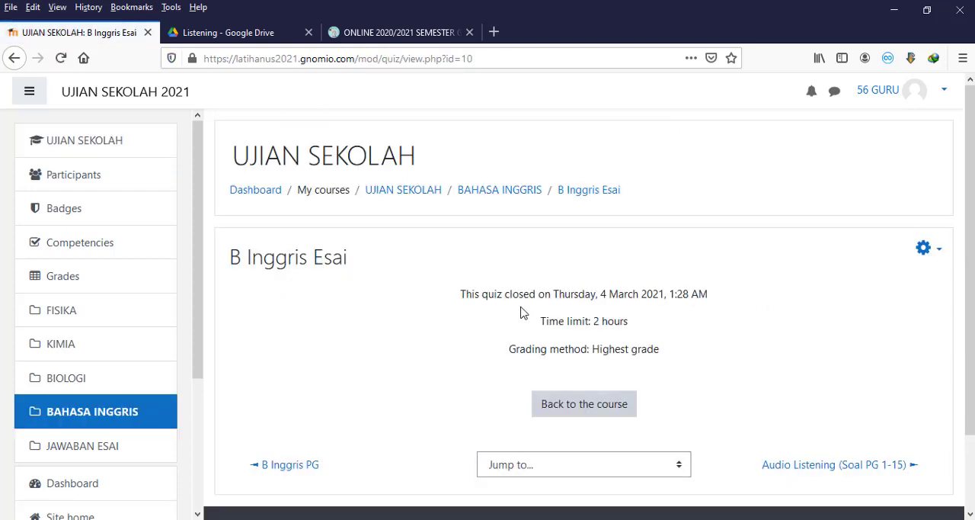
click(924, 249)
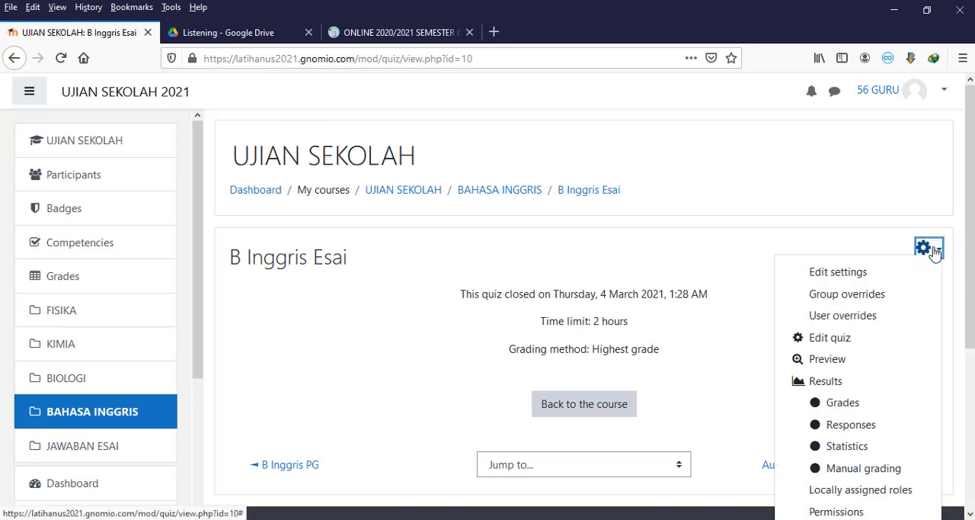
click(857, 273)
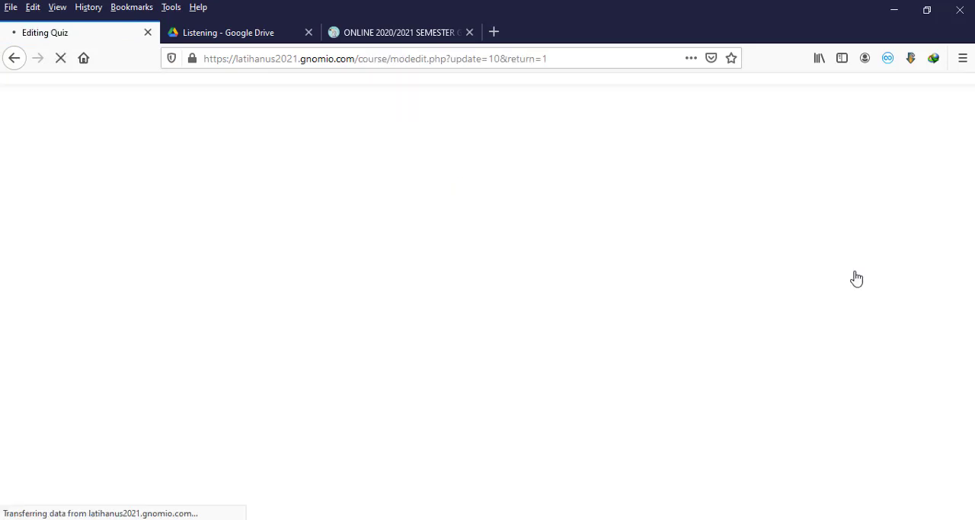
scroll(389, 355, down, 5)
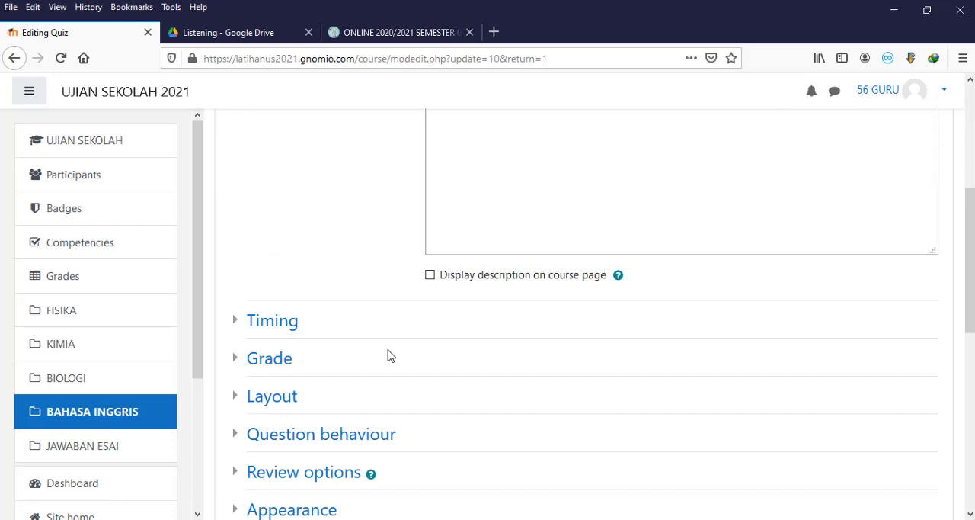
Step: Set the day of both the opening and closing dates of the B Inggris Esai quiz to 16 in its timing settings
click(294, 330)
click(459, 352)
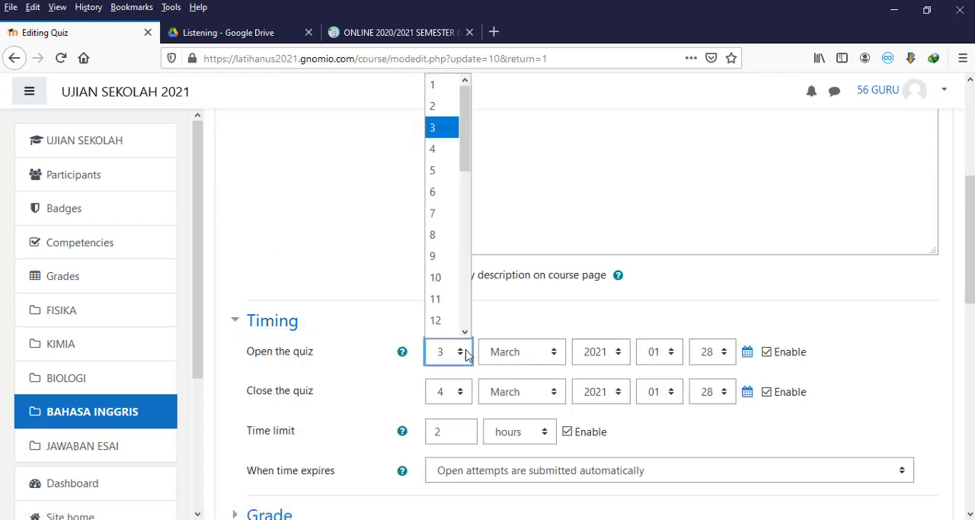
drag(463, 153, 463, 203)
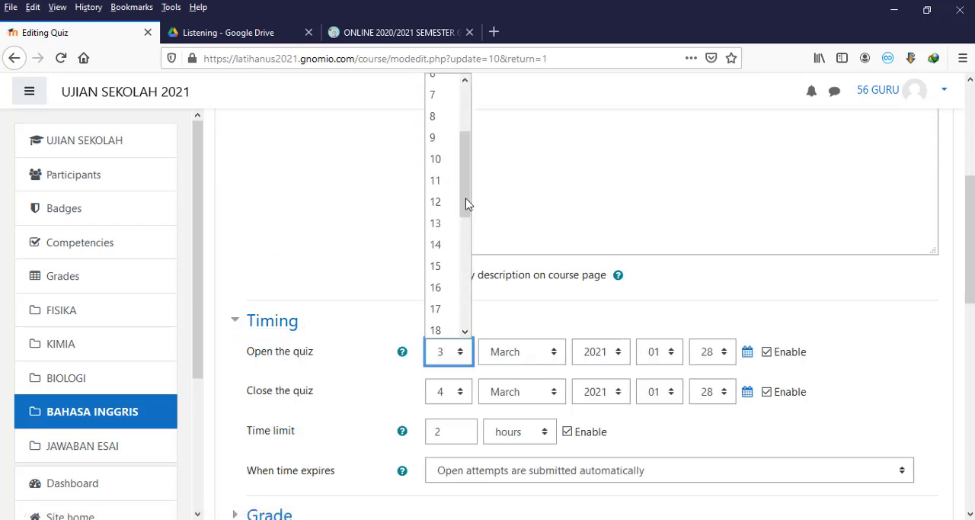
click(443, 288)
click(460, 392)
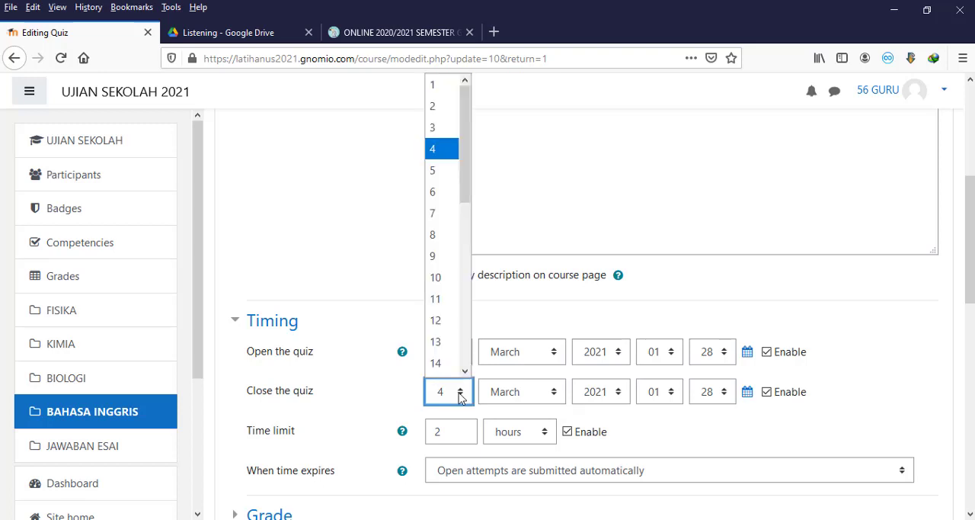
drag(465, 184, 463, 239)
click(443, 288)
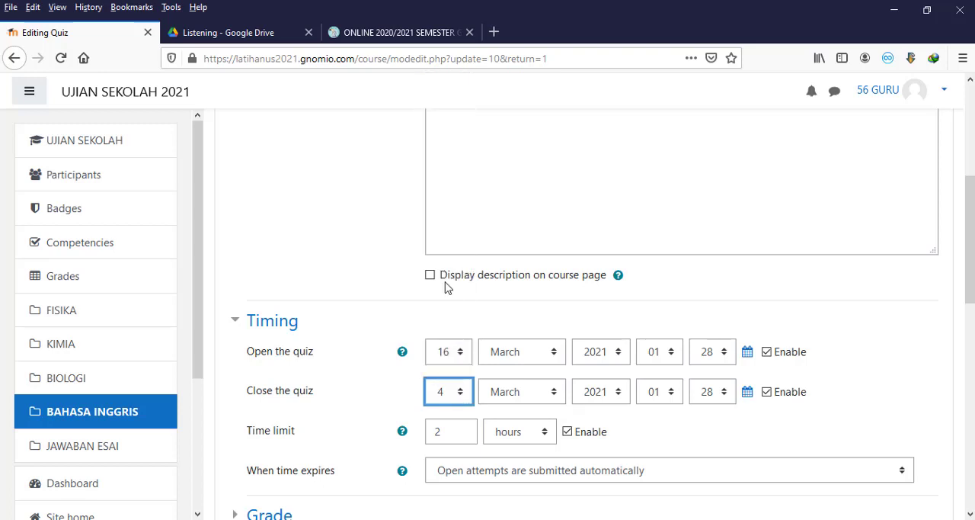
Step: Set the opening time of the B Inggris Esai quiz to 07:30
click(671, 359)
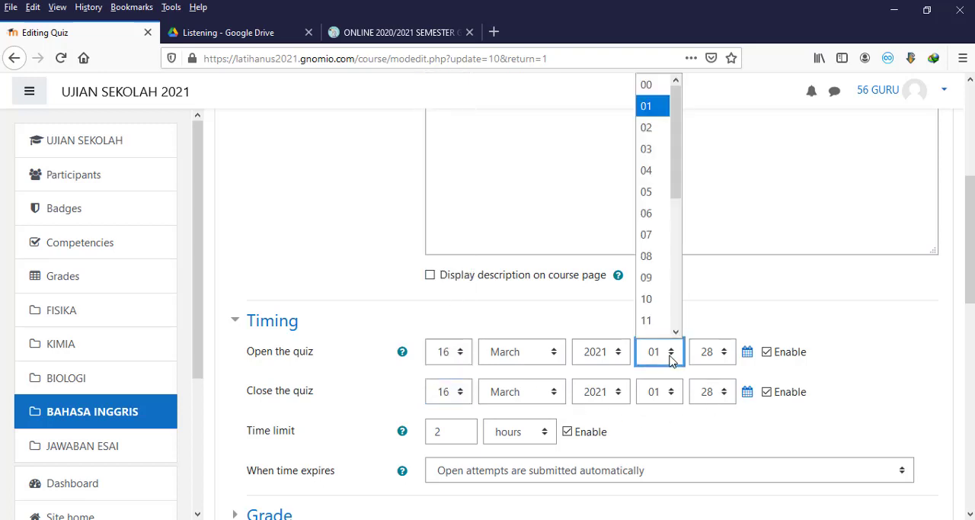
drag(679, 190, 676, 192)
click(648, 220)
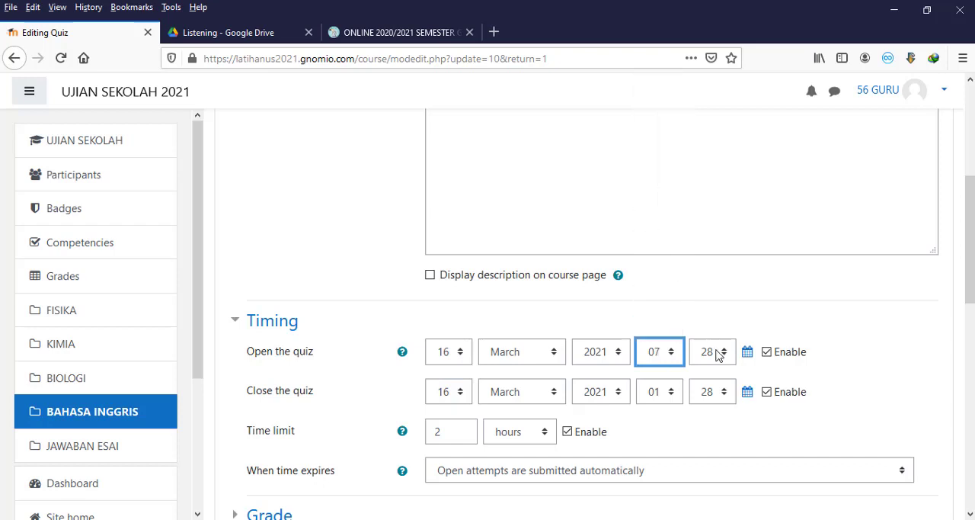
click(722, 353)
drag(728, 186, 731, 207)
click(697, 255)
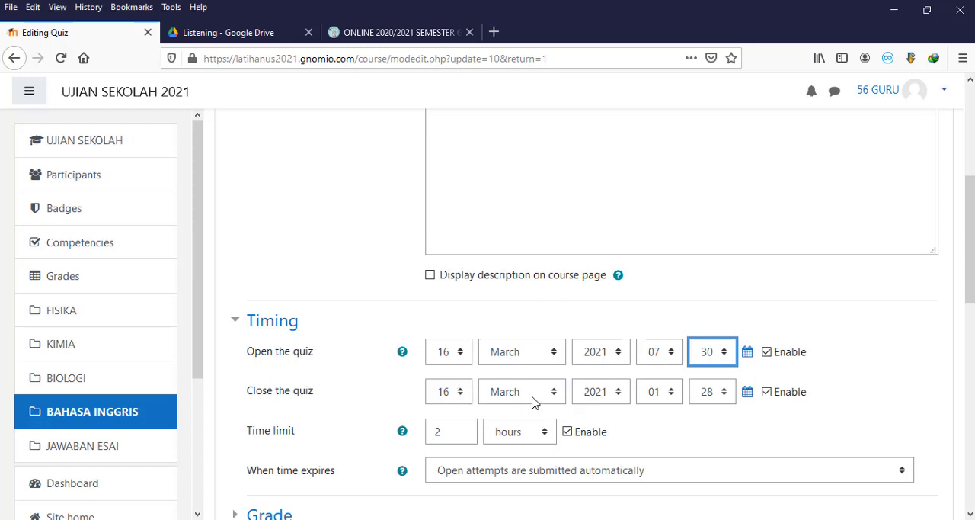
Step: Set the closing time of the B Inggris Esai quiz to 09:30
click(666, 397)
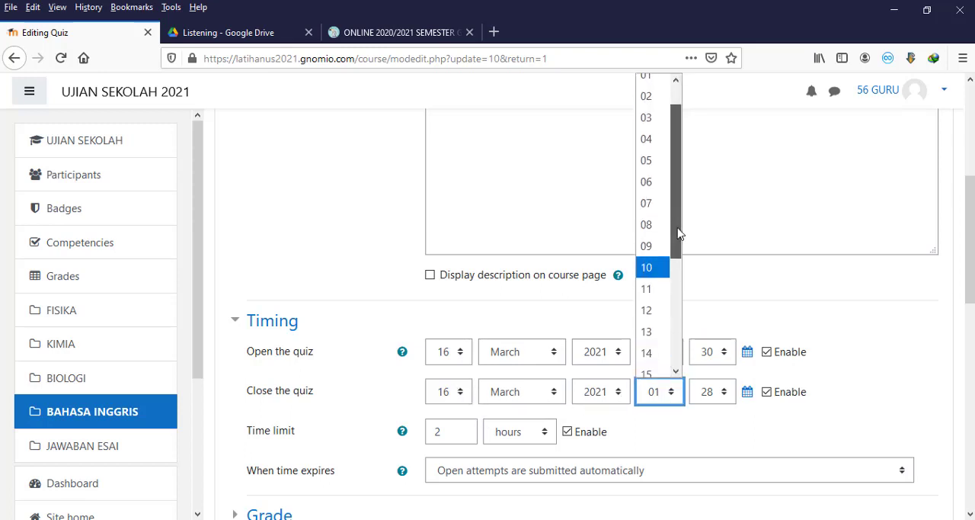
click(648, 246)
click(723, 396)
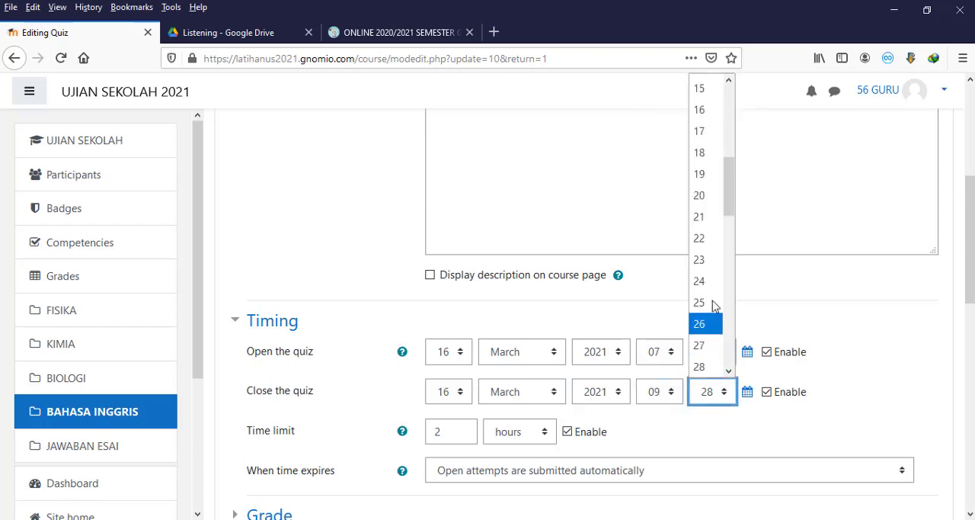
scroll(728, 198, down, 2)
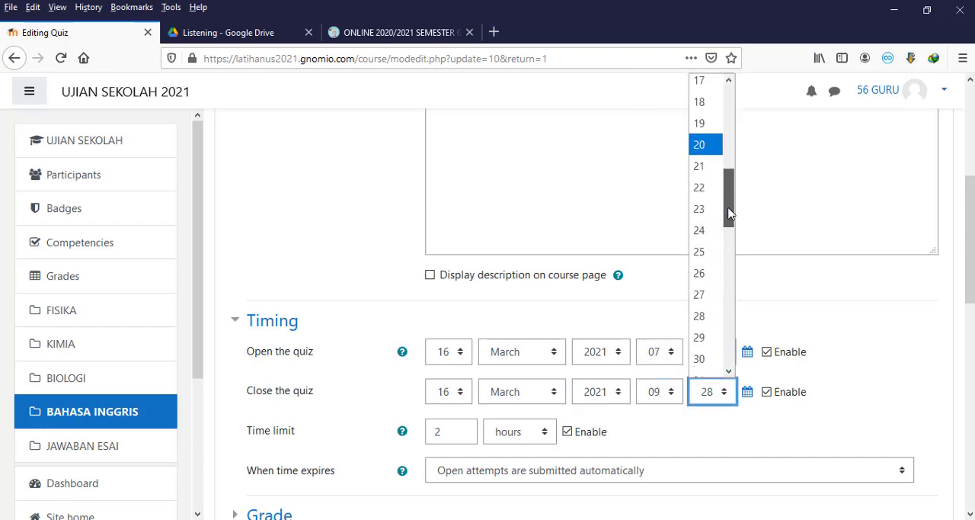
click(700, 304)
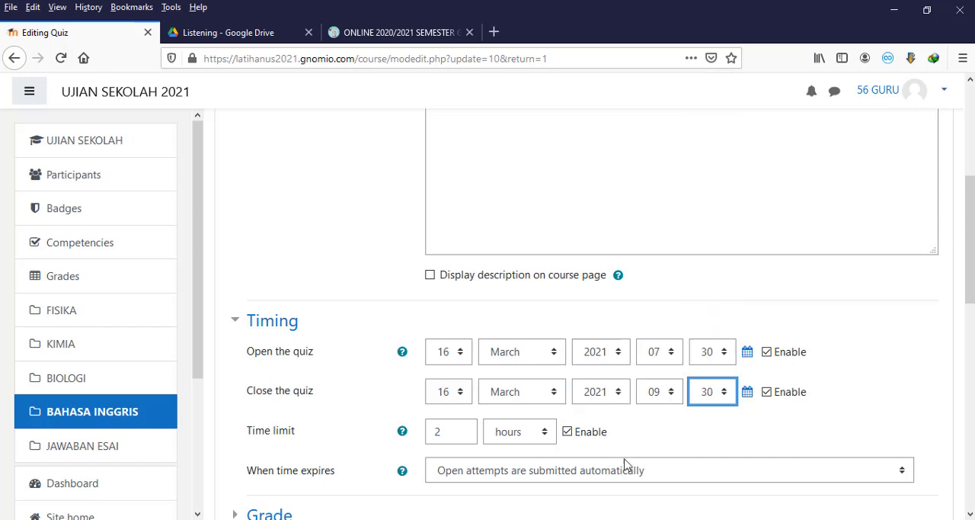
Step: Save the B Inggris Esai quiz settings and display the quiz page
scroll(692, 448, down, 5)
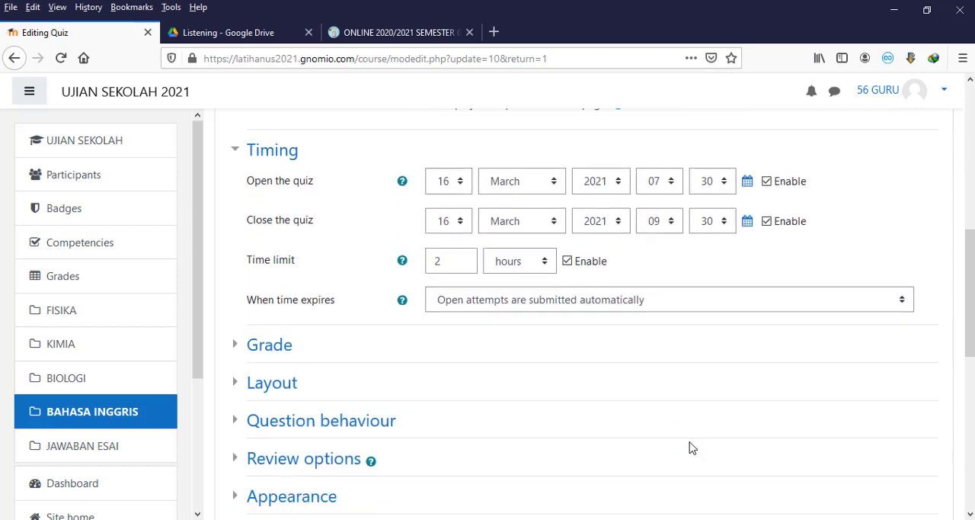
scroll(692, 444, down, 4)
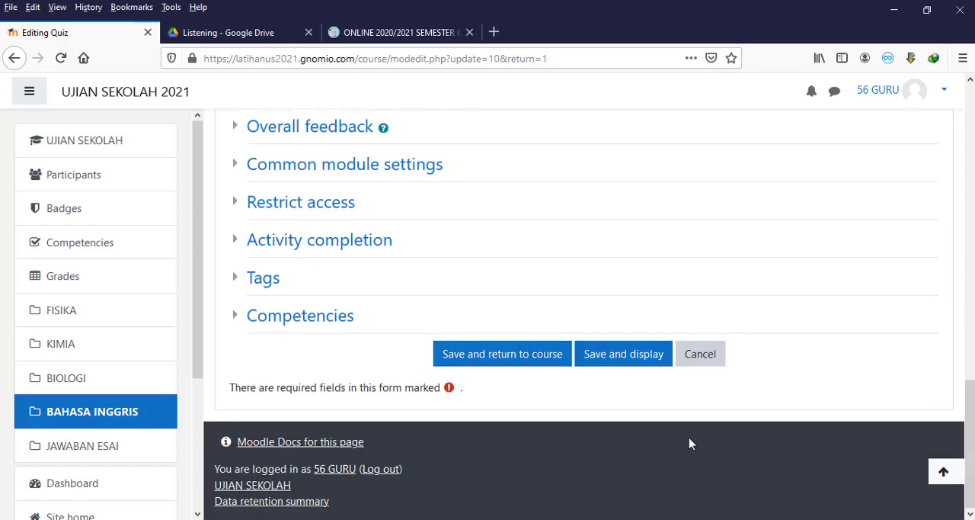
click(646, 364)
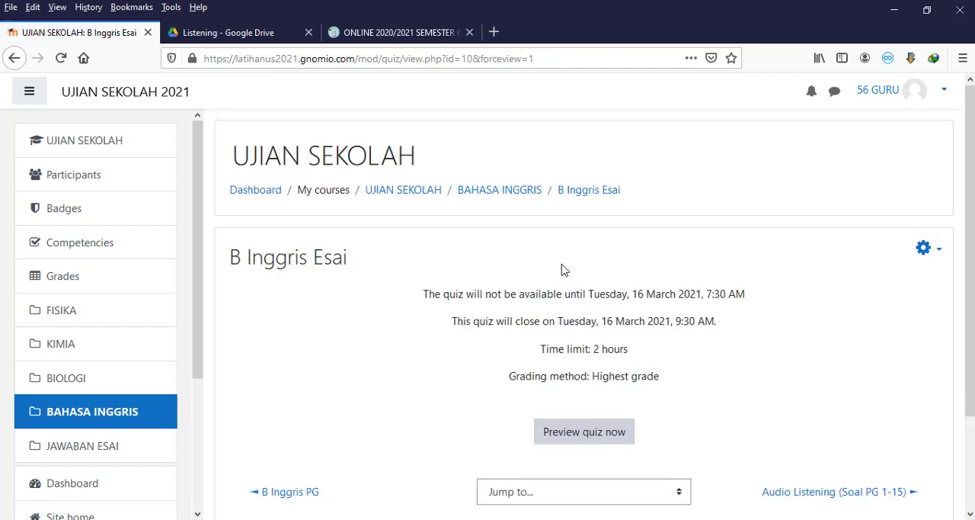
Step: Go back to the BAHASA INGGRIS section, open the B Inggris PG quiz and start a preview attempt
click(499, 190)
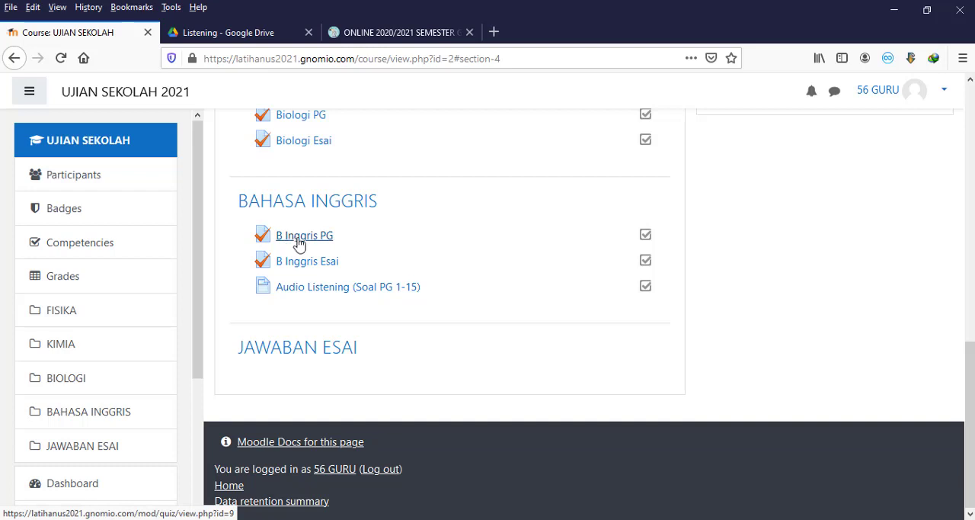
click(299, 242)
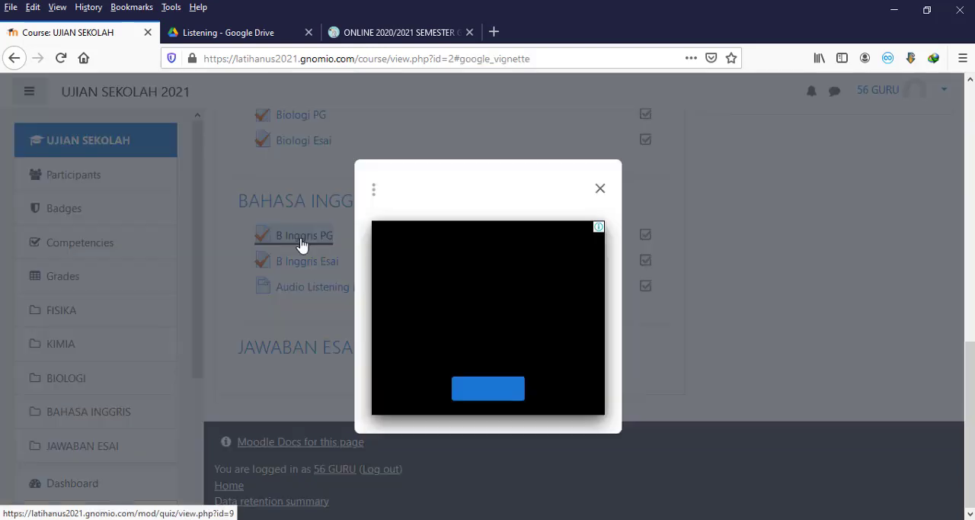
click(600, 189)
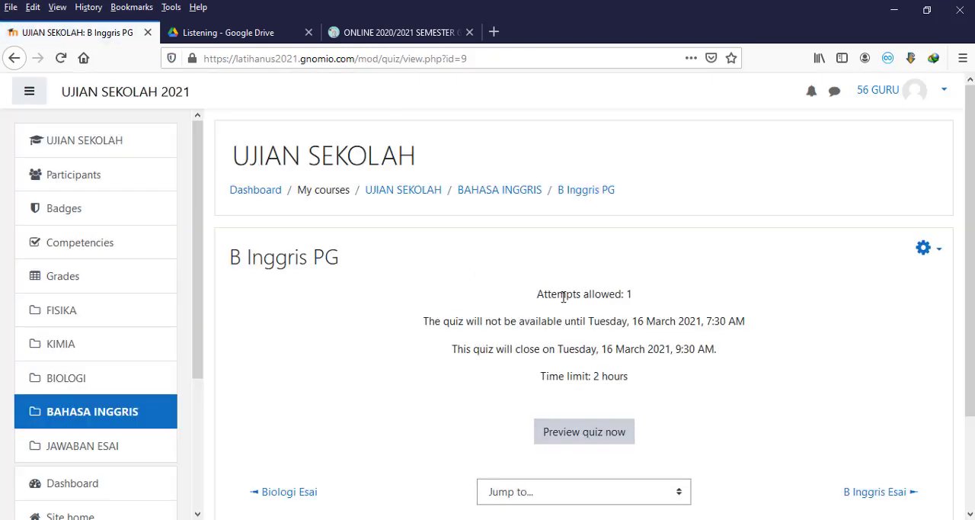
click(609, 433)
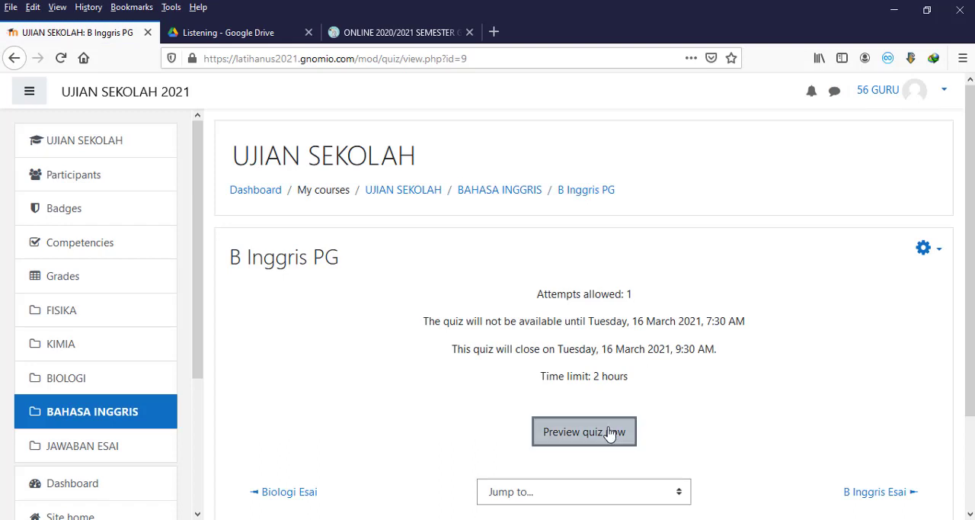
click(467, 381)
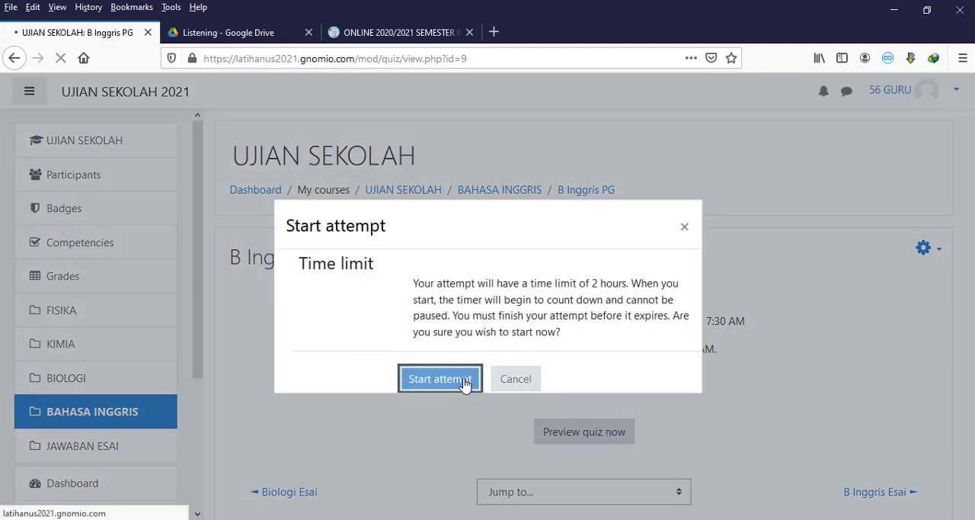
Step: Examine questions 1 to 5 and their listening directions on the first page of the B Inggris PG preview
scroll(463, 385, down, 4)
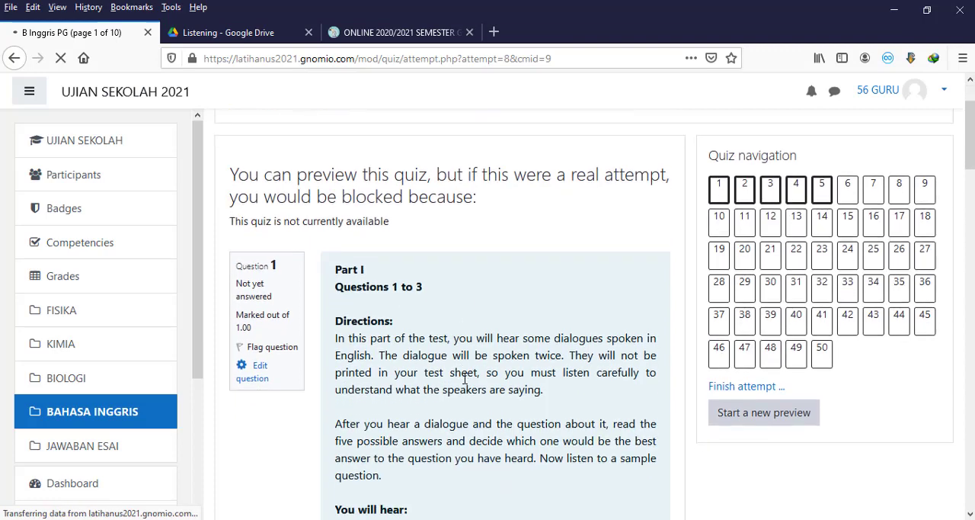
scroll(562, 343, up, 2)
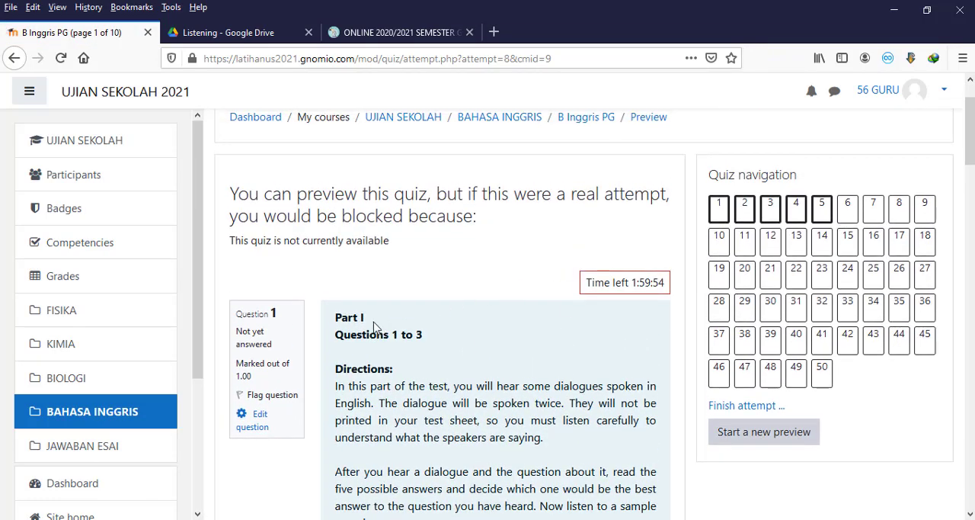
scroll(373, 320, down, 10)
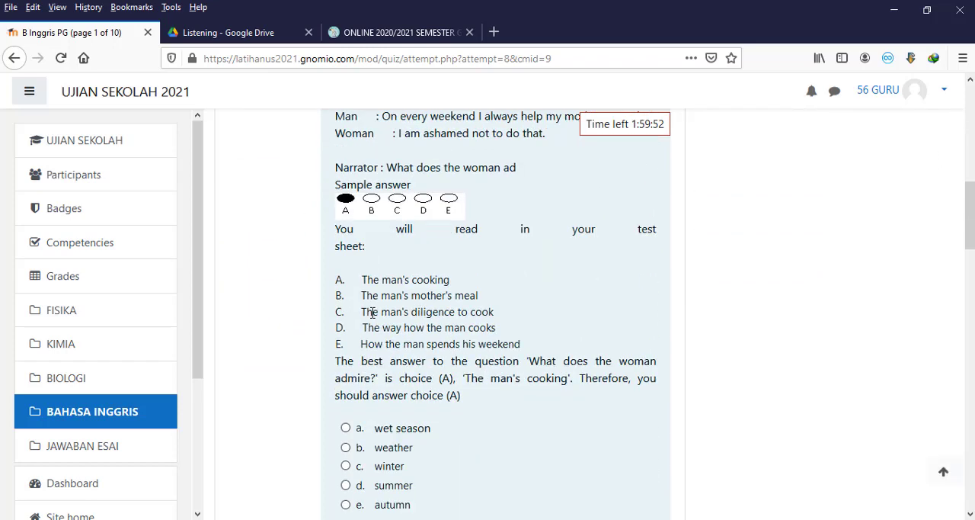
scroll(372, 312, down, 5)
scroll(353, 286, down, 3)
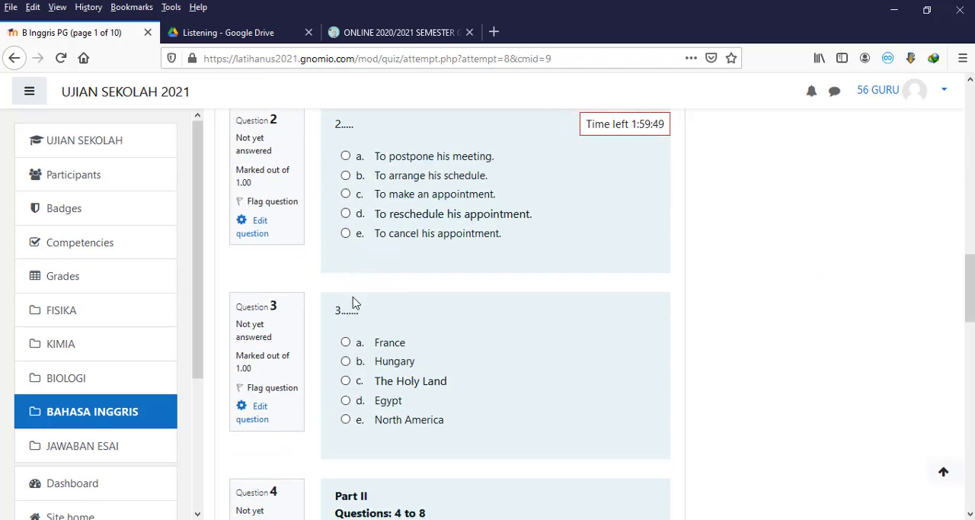
scroll(358, 308, down, 15)
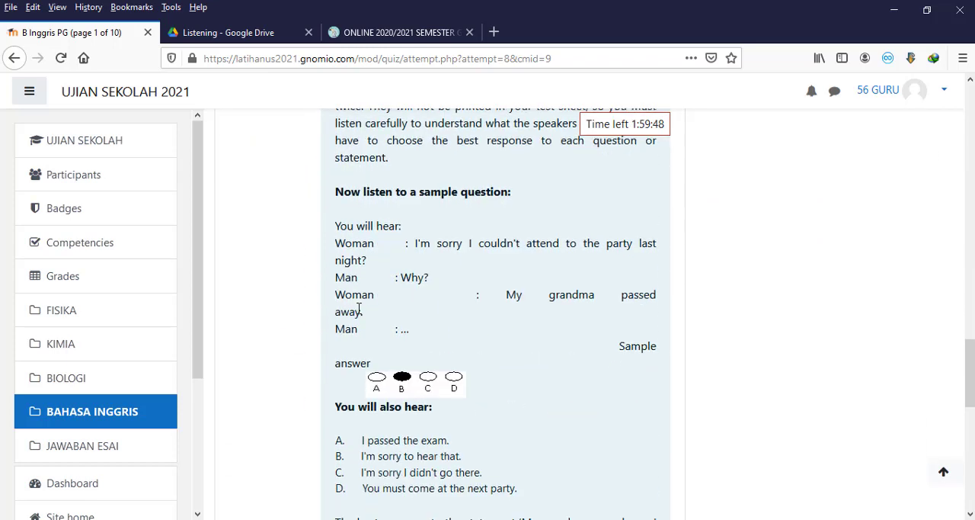
scroll(355, 312, down, 8)
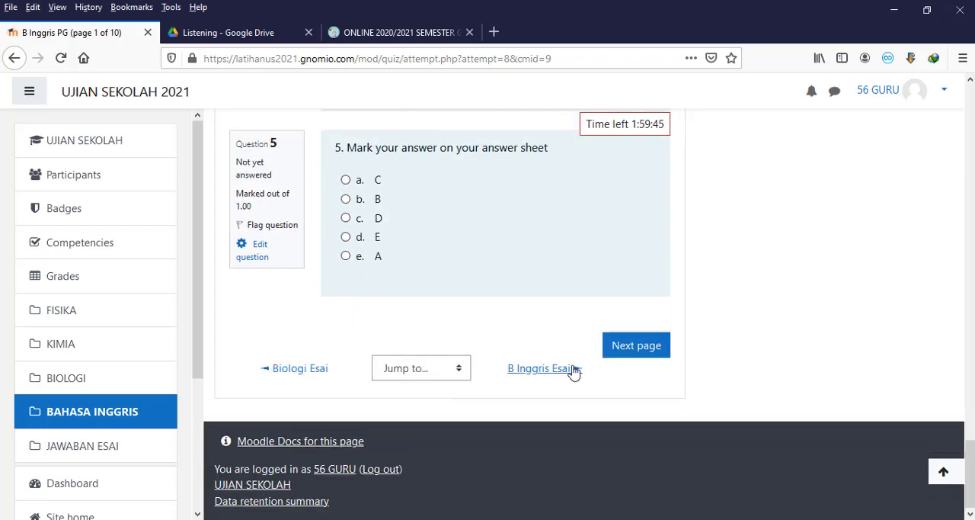
Step: Advance to the second page of the B Inggris PG preview and check the questions from number 6 onward
click(647, 356)
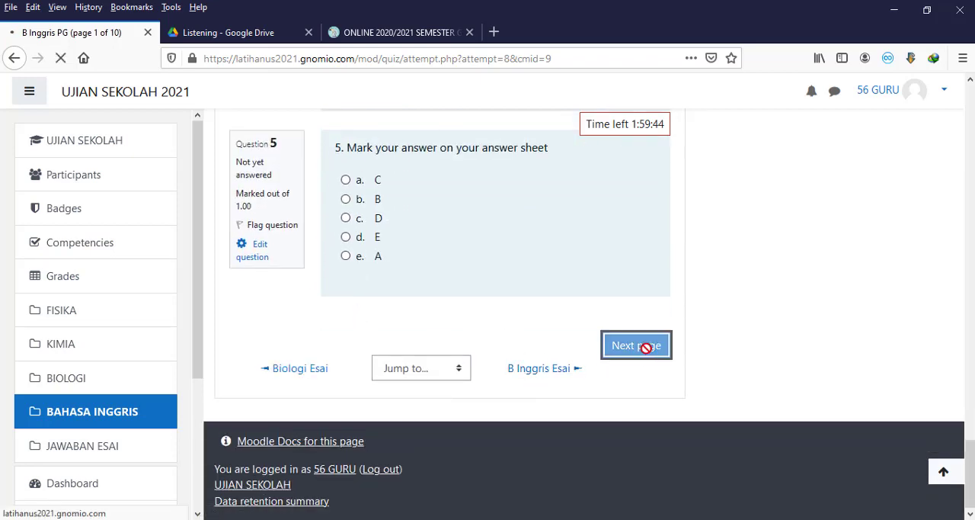
scroll(647, 349, down, 4)
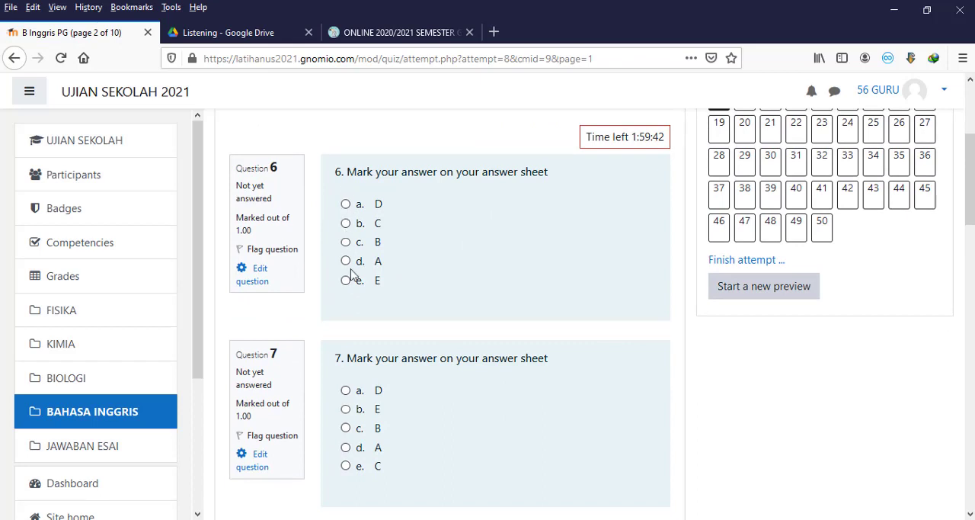
scroll(605, 244, up, 3)
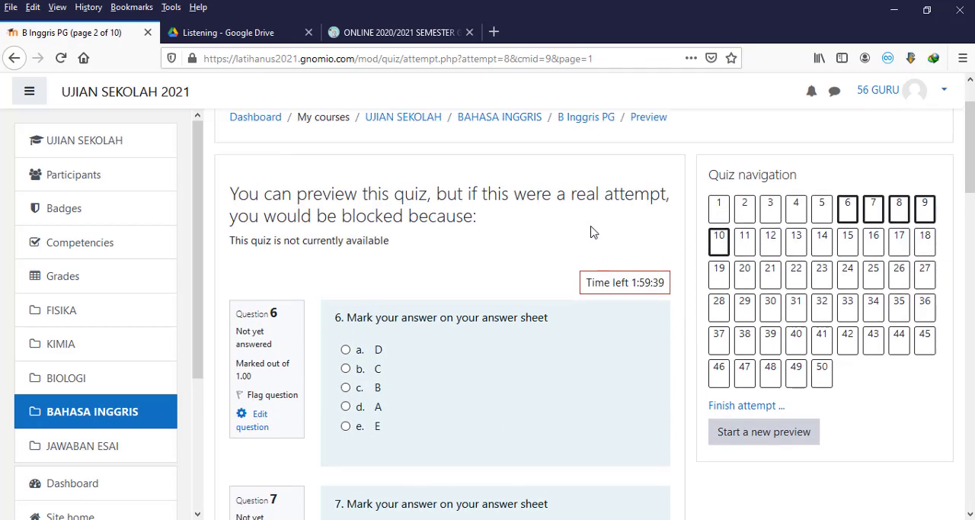
Step: Jump to question 16 in the B Inggris PG preview and examine the reading passages of questions 16 and 17
click(874, 241)
scroll(592, 343, down, 7)
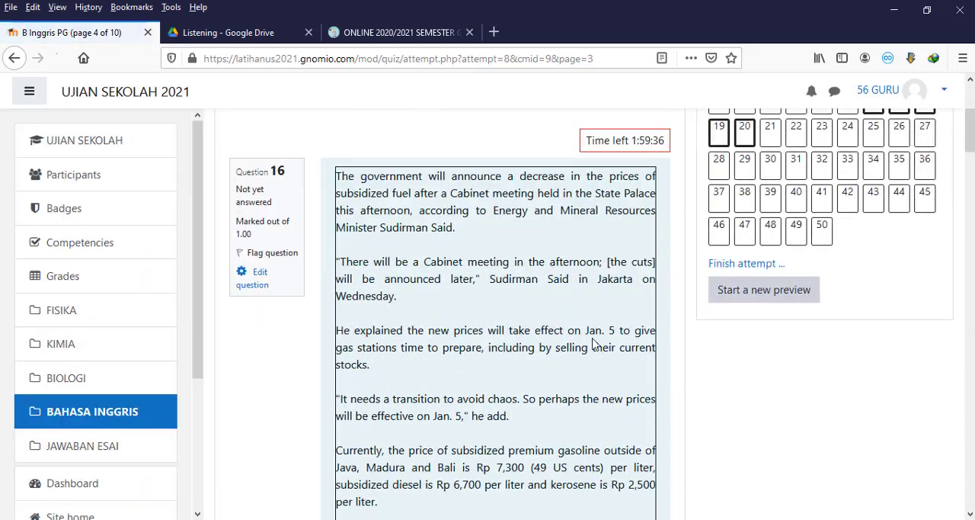
scroll(591, 343, down, 5)
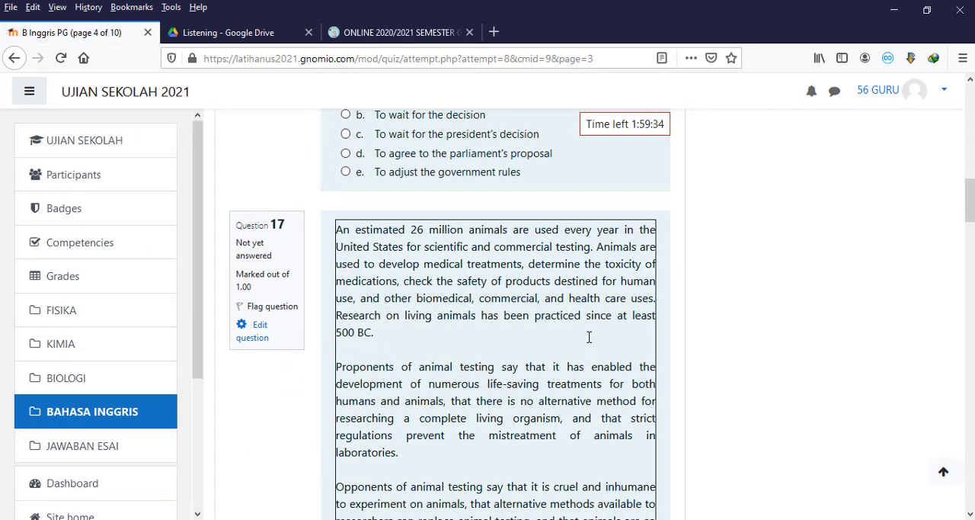
scroll(589, 339, up, 5)
scroll(588, 342, up, 9)
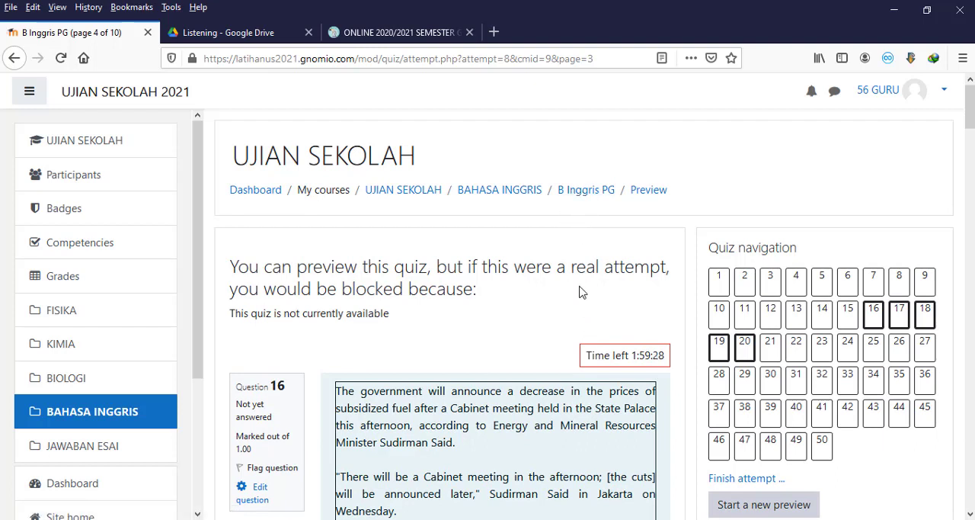
Step: Leave the B Inggris PG preview, open the B Inggris Esai quiz from the BAHASA INGGRIS section and start a preview attempt
click(589, 200)
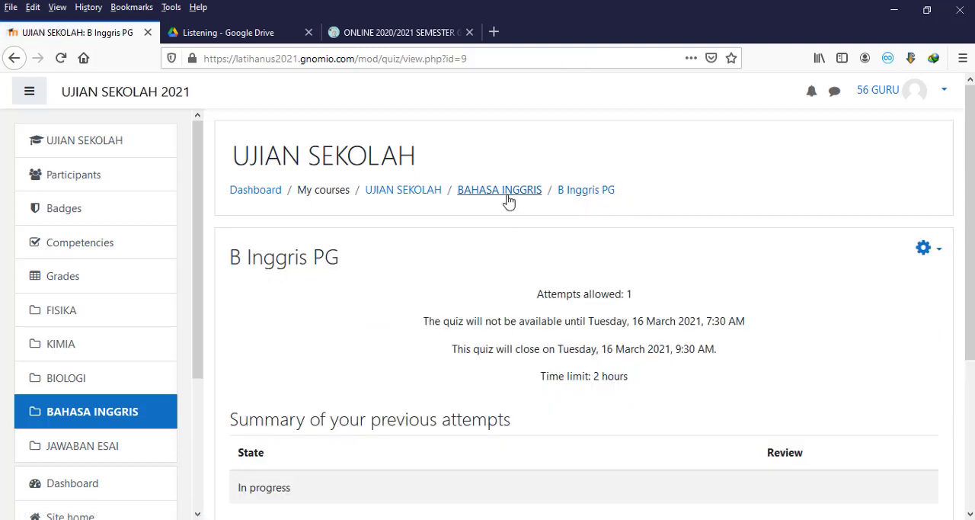
click(507, 198)
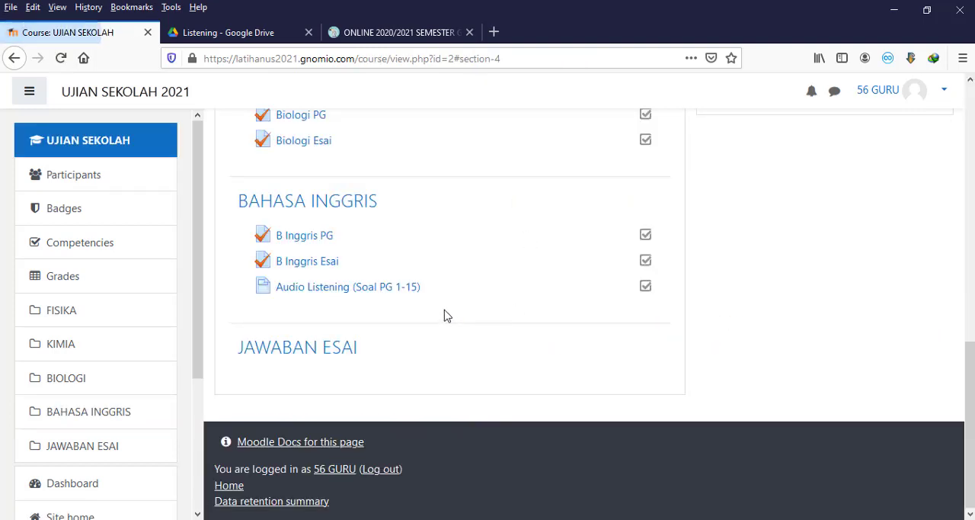
click(328, 267)
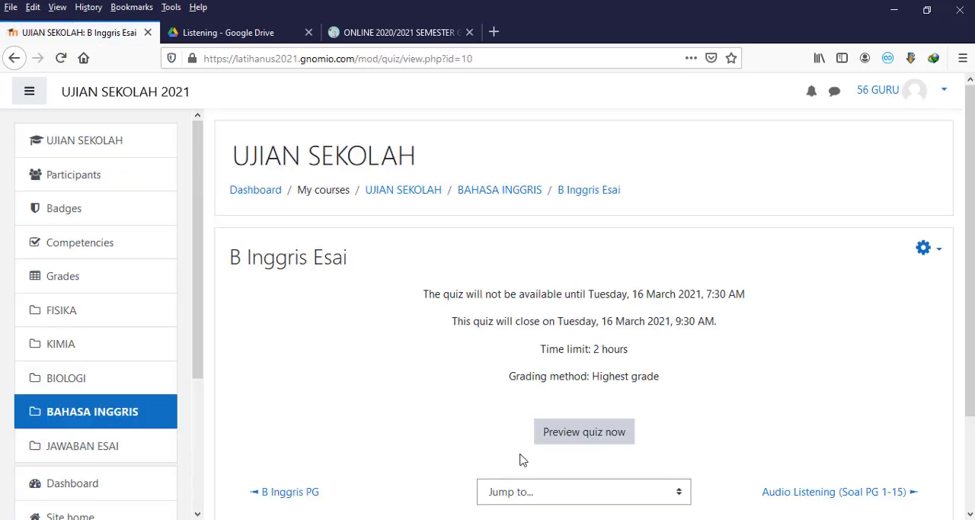
click(596, 440)
click(435, 381)
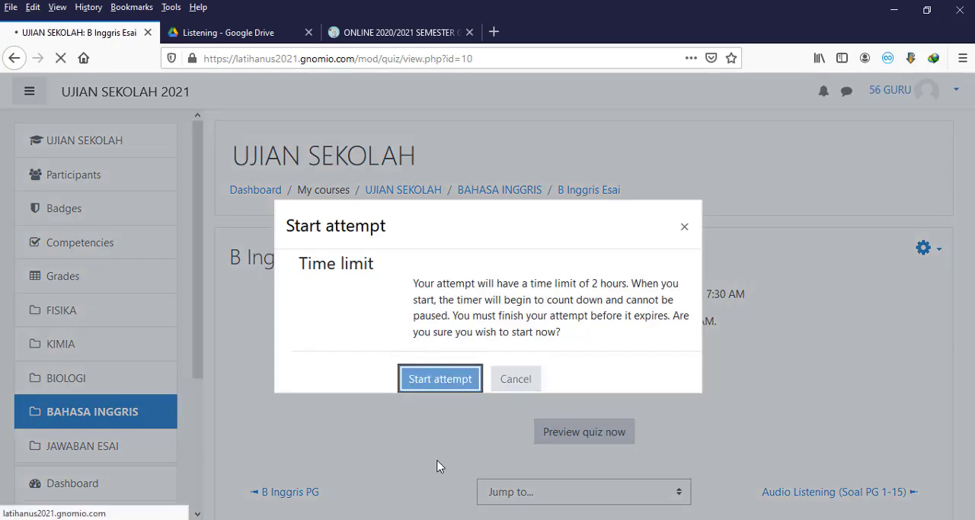
Step: Look over the essay questions and their answer editors in the B Inggris Esai preview
scroll(438, 462, down, 3)
scroll(439, 461, down, 3)
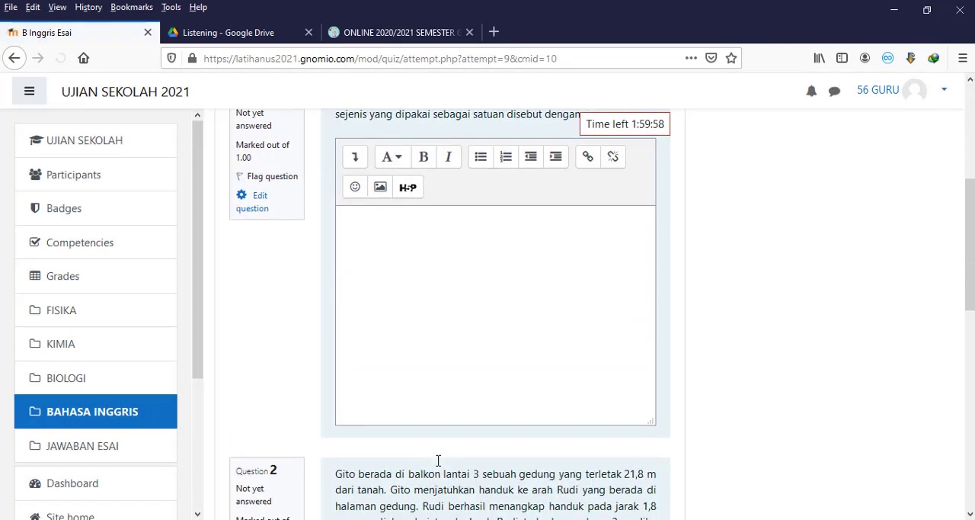
scroll(440, 466, up, 4)
scroll(441, 466, down, 1)
scroll(438, 465, down, 3)
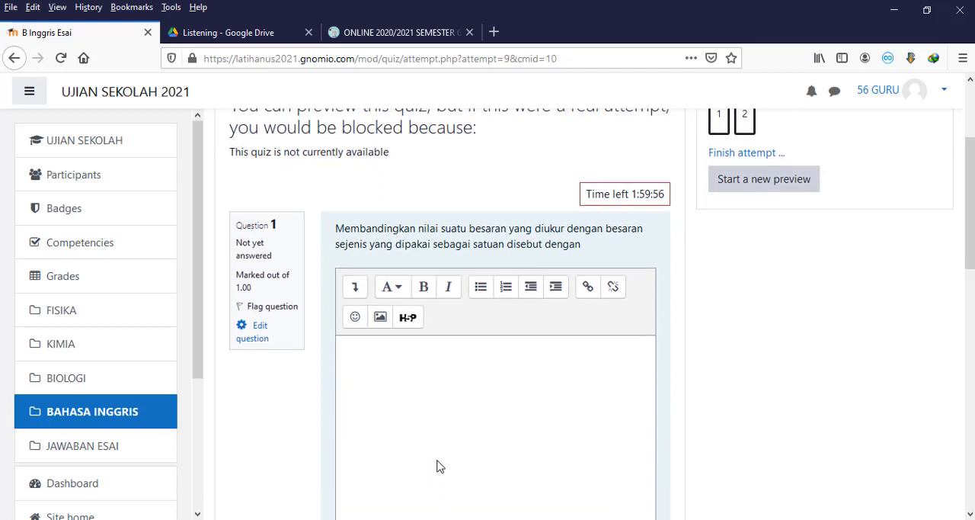
Step: Enter "mengukur" as the answer to question 1 after checking question 2 in the B Inggris Esai preview
click(454, 338)
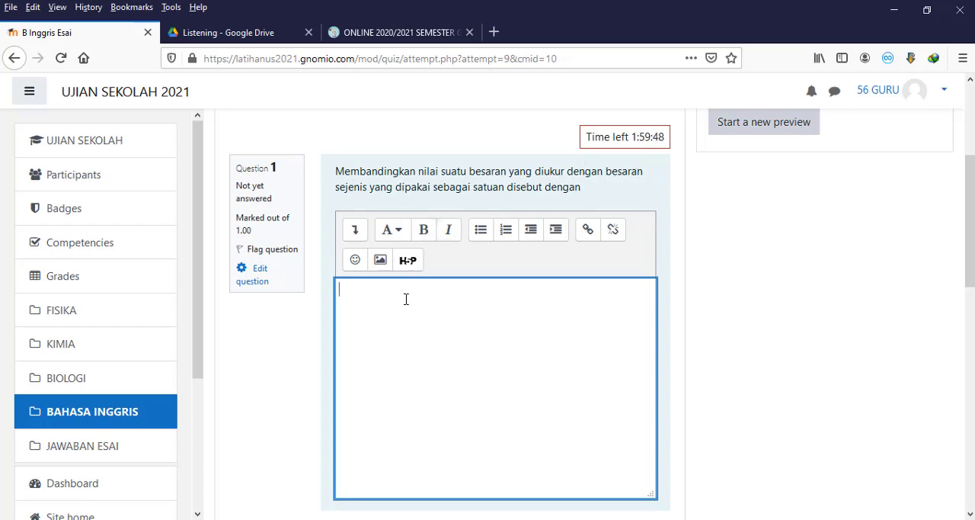
scroll(407, 299, down, 3)
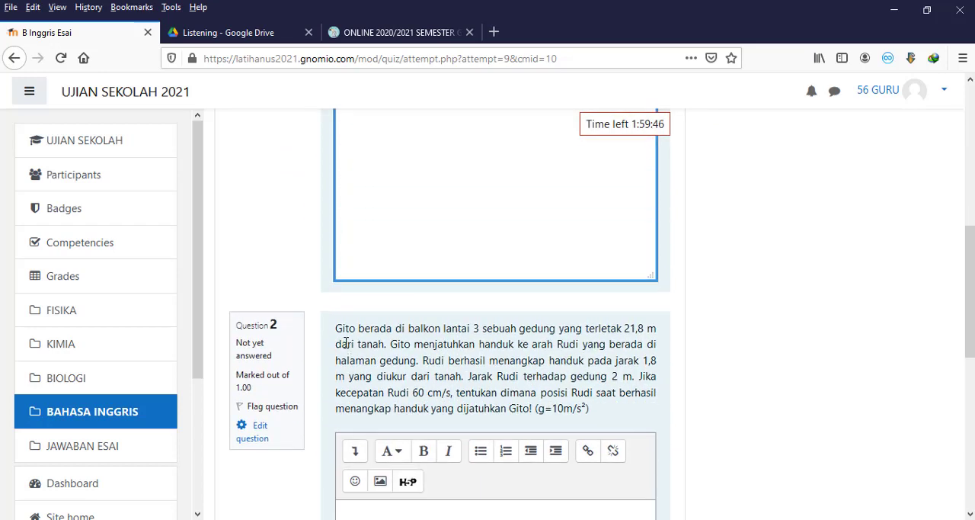
scroll(366, 338, down, 3)
scroll(368, 339, down, 1)
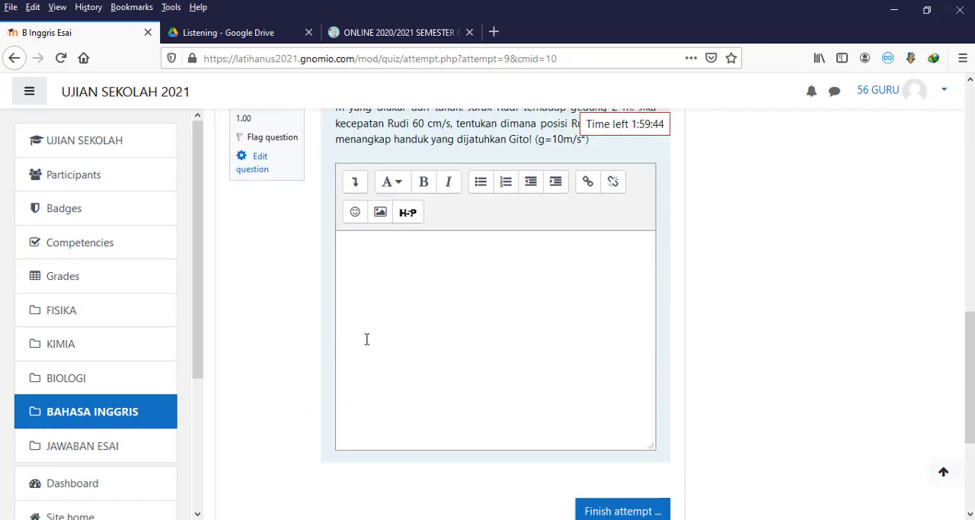
scroll(370, 340, up, 8)
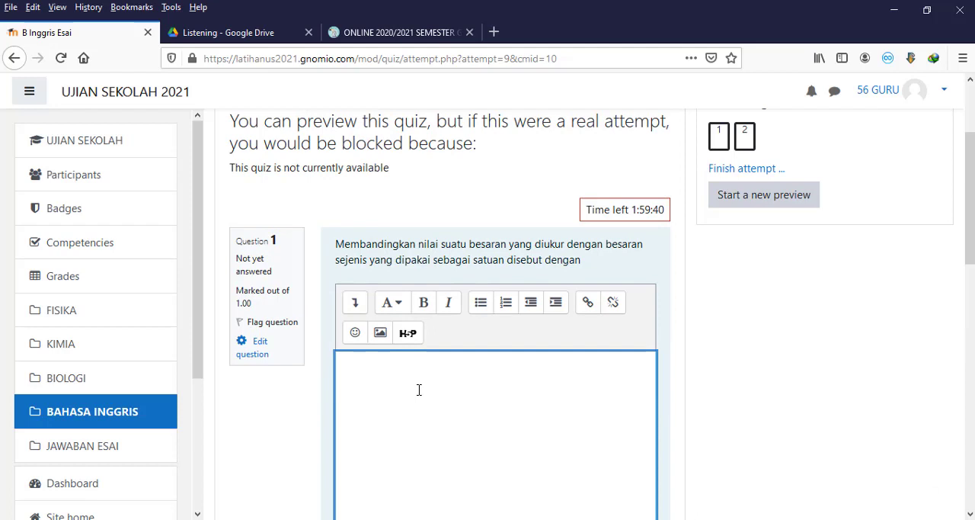
text(mengukur)
Step: Check the end of the B Inggris Esai preview, then leave it unfinished and return to the BAHASA INGGRIS section
scroll(418, 390, down, 9)
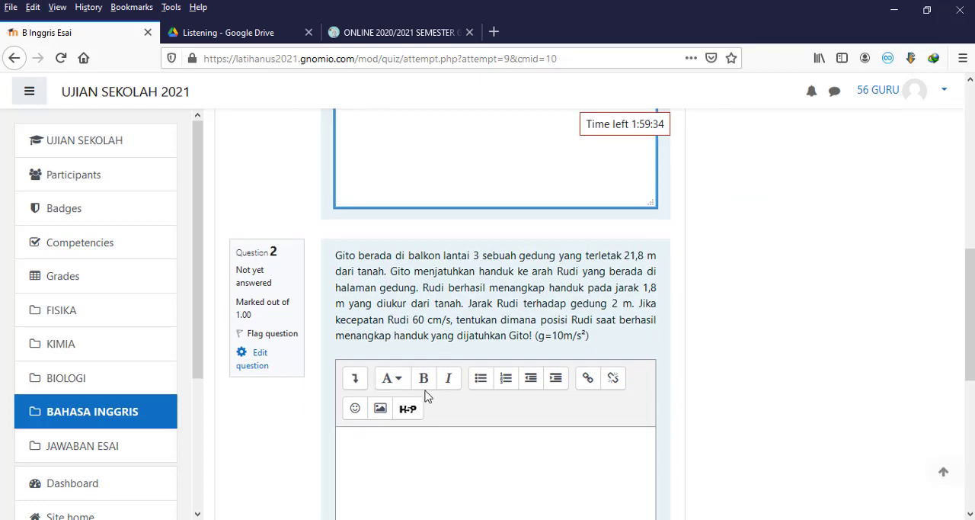
scroll(576, 367, up, 2)
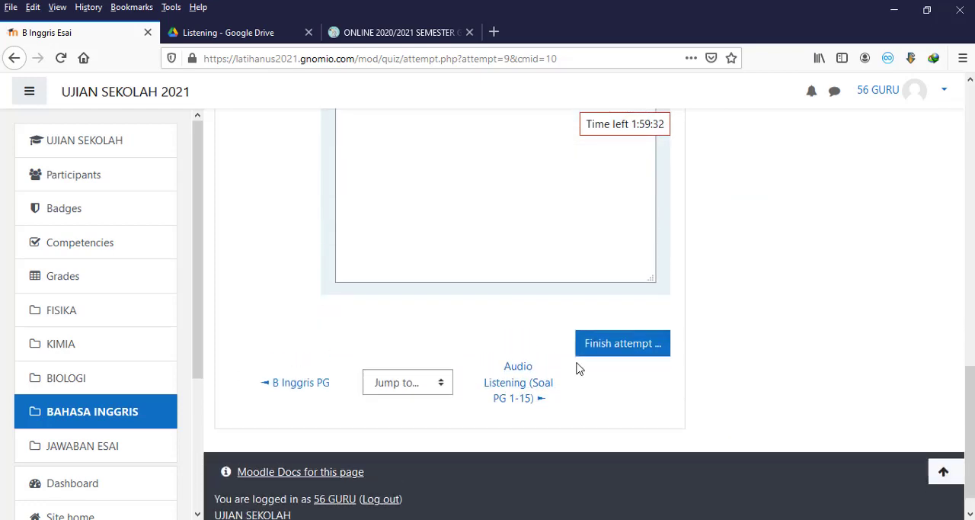
scroll(644, 391, up, 10)
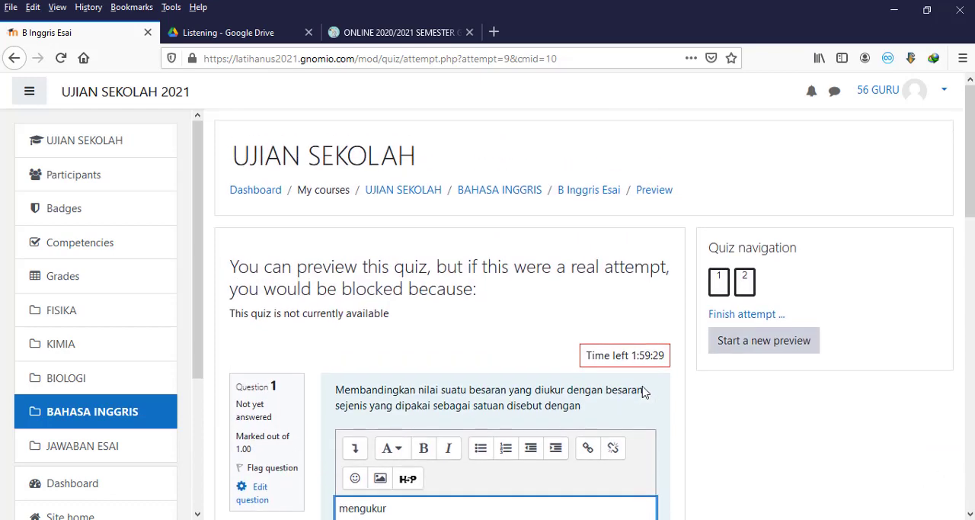
click(526, 196)
click(577, 269)
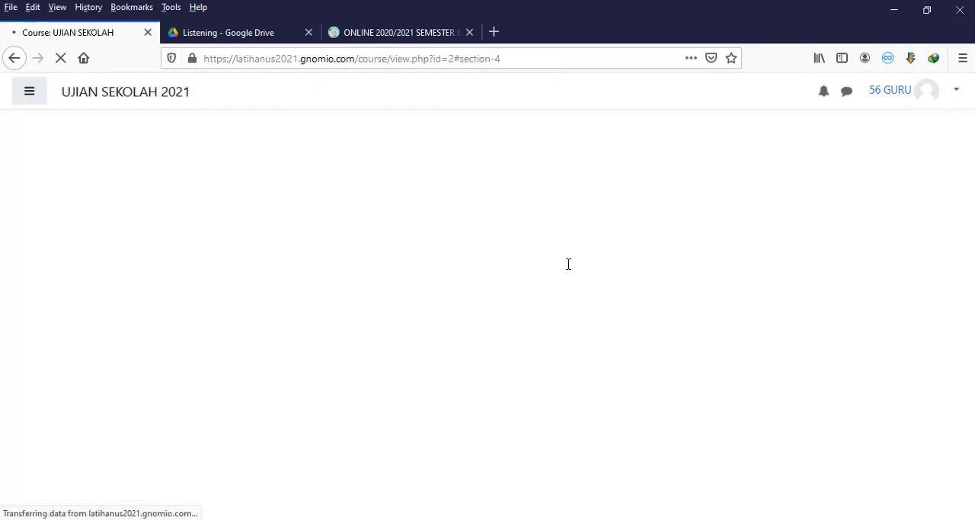